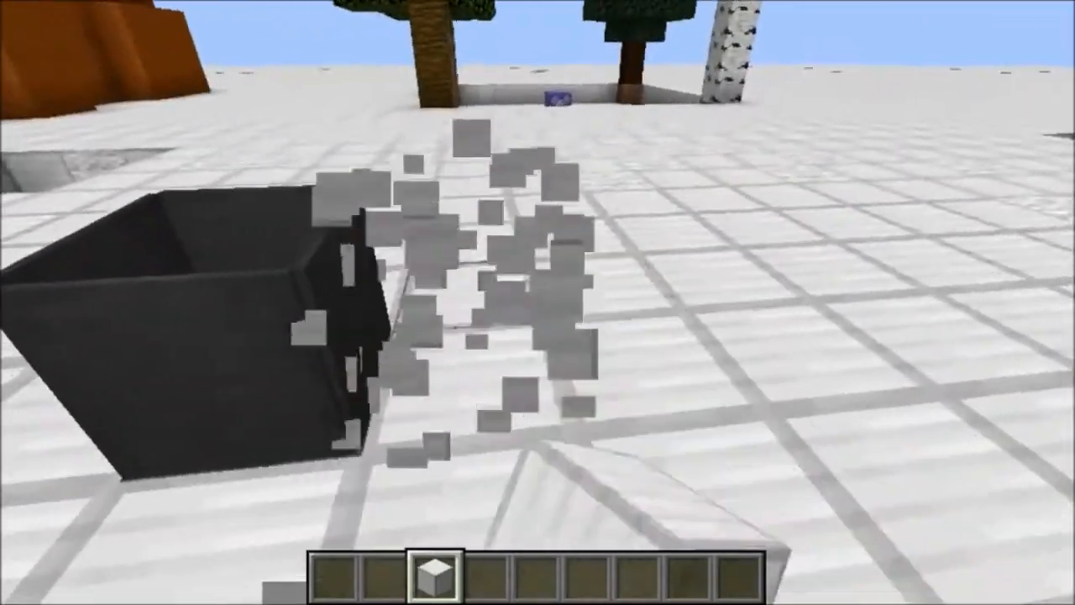
Break the white block beside the dark bucket, clear it from the hotbar and approach the bucket.
click(421, 433)
key(e)
key(a)
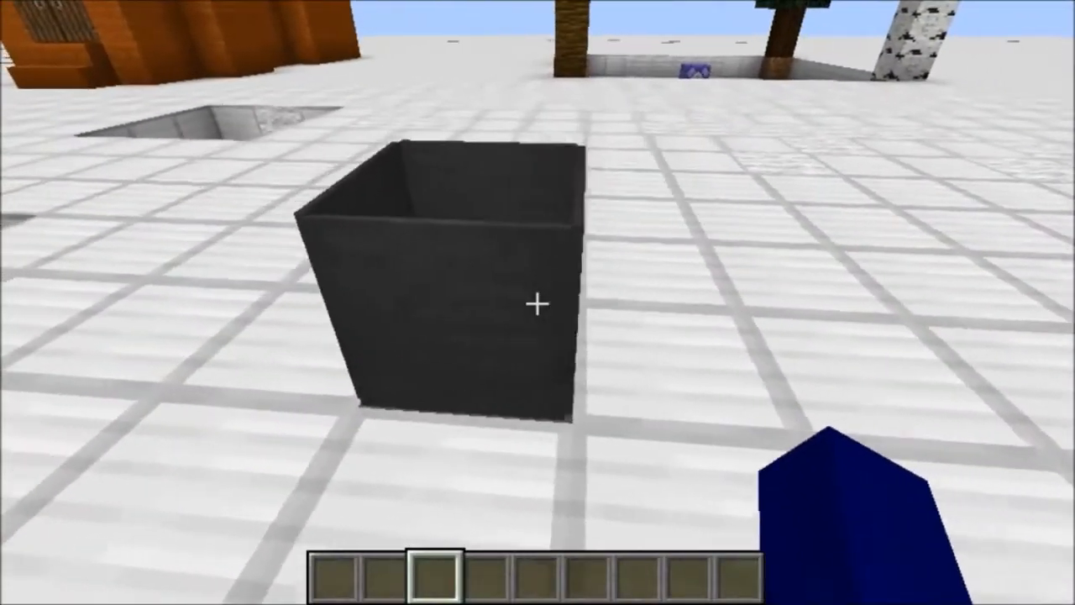
key(w)
key(s)
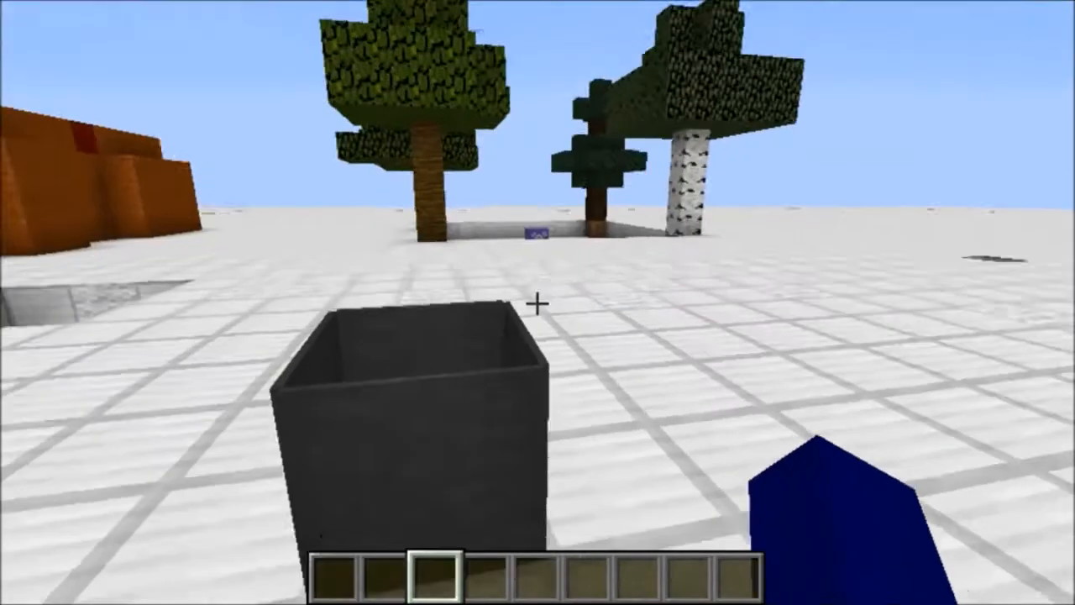
key(w)
key(w)
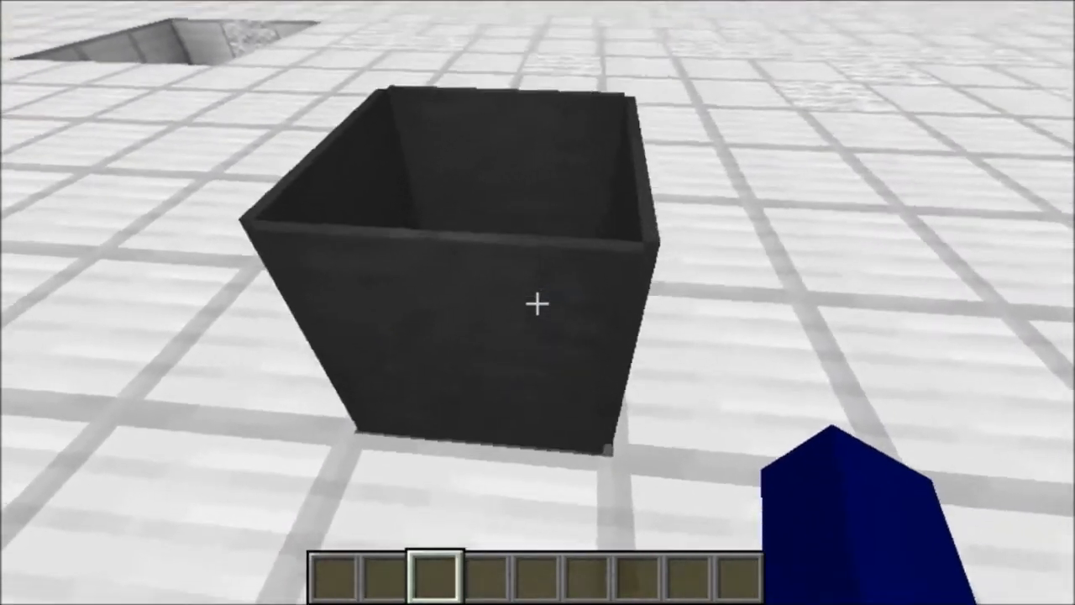
Switch to Spectator Mode with /gamemode 3 and inspect the bucket from beneath the floor and from above.
text(/gamemode 3)
key(Return)
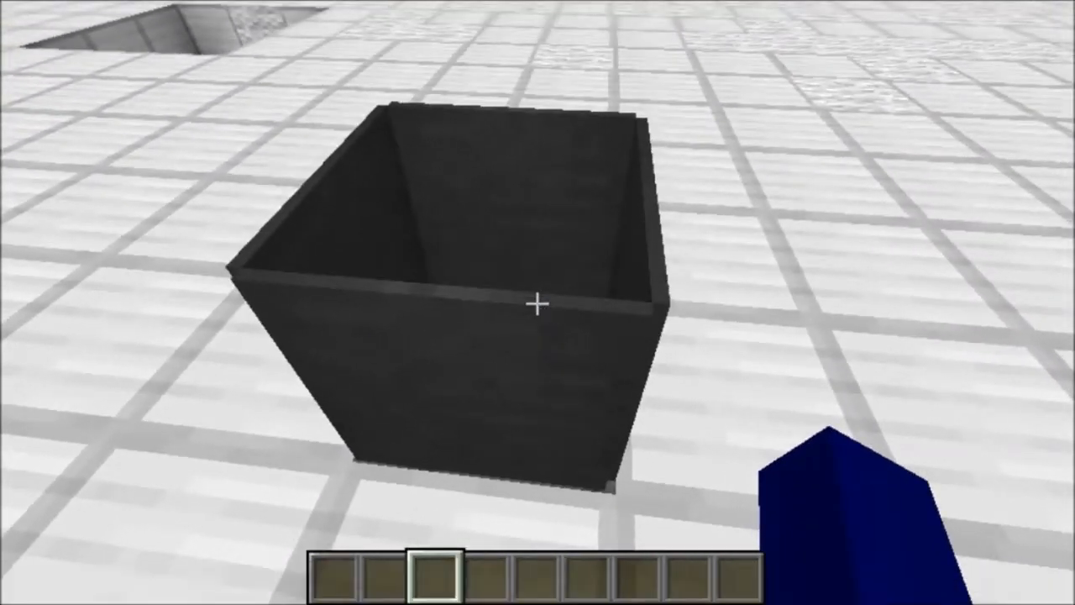
key(w)
key(s)
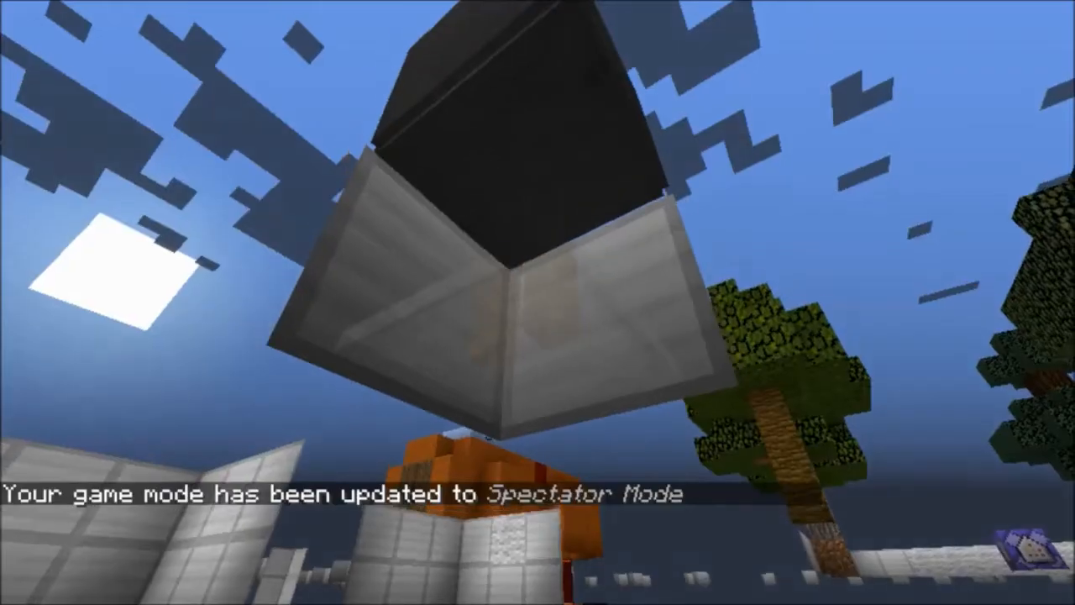
key(space)
key(space)
text(s)
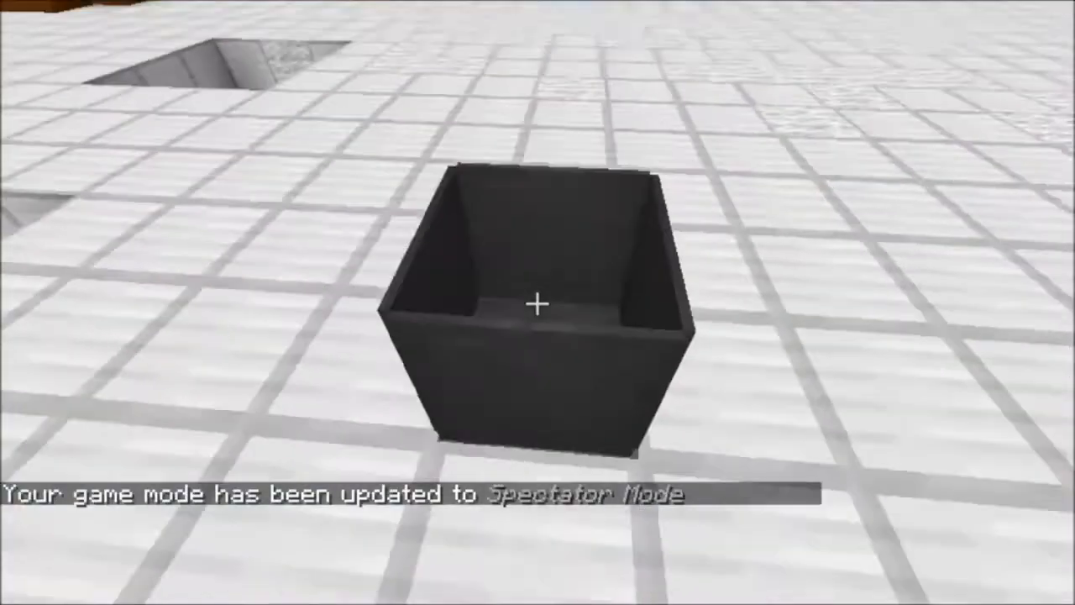
Switch to Creative Mode with /gamemode 1 and fly over to the command block array.
text(/ga,)
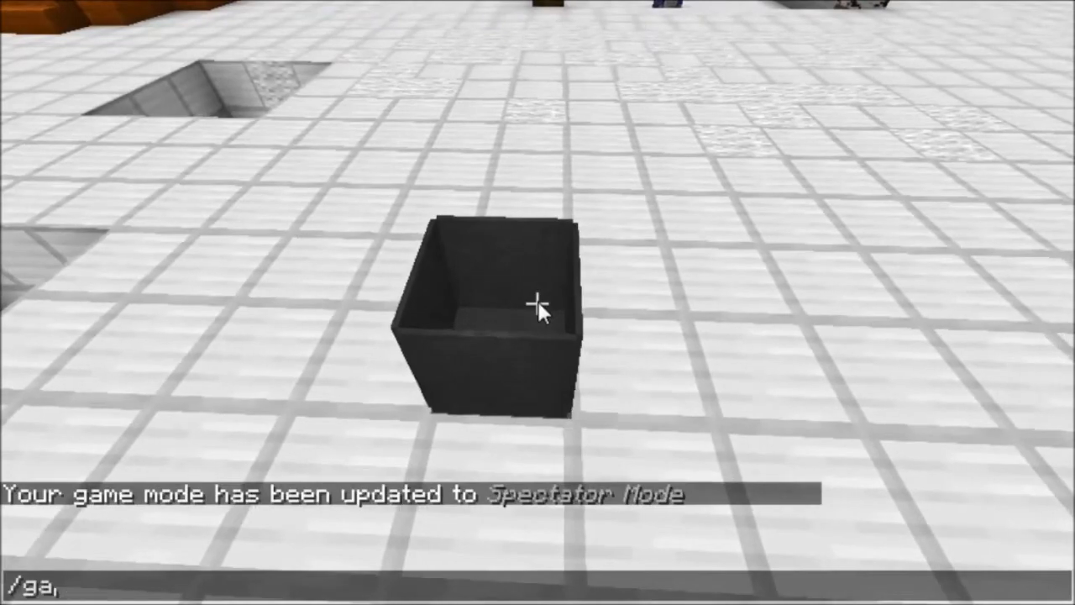
text(emode 1)
key(Return)
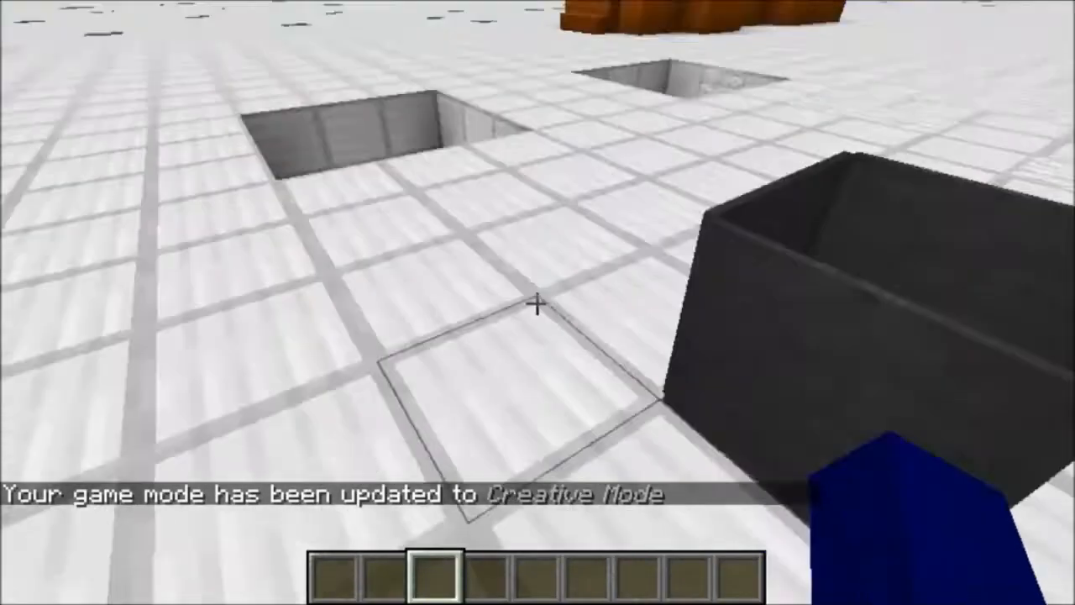
key(w)
key(space)
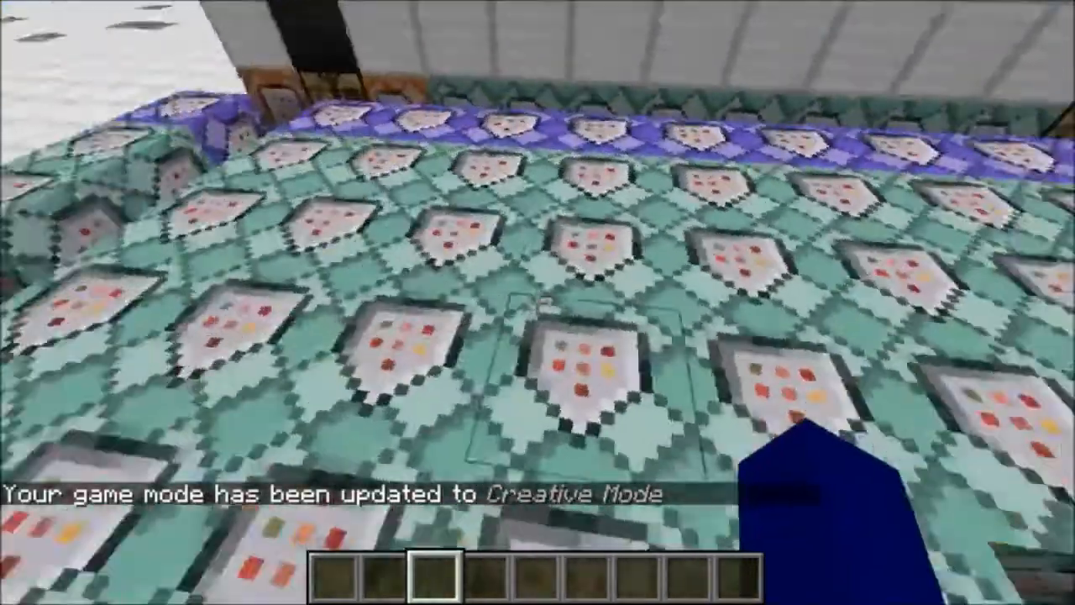
Take a golden sword from the Combat items into the first hotbar slot.
key(e)
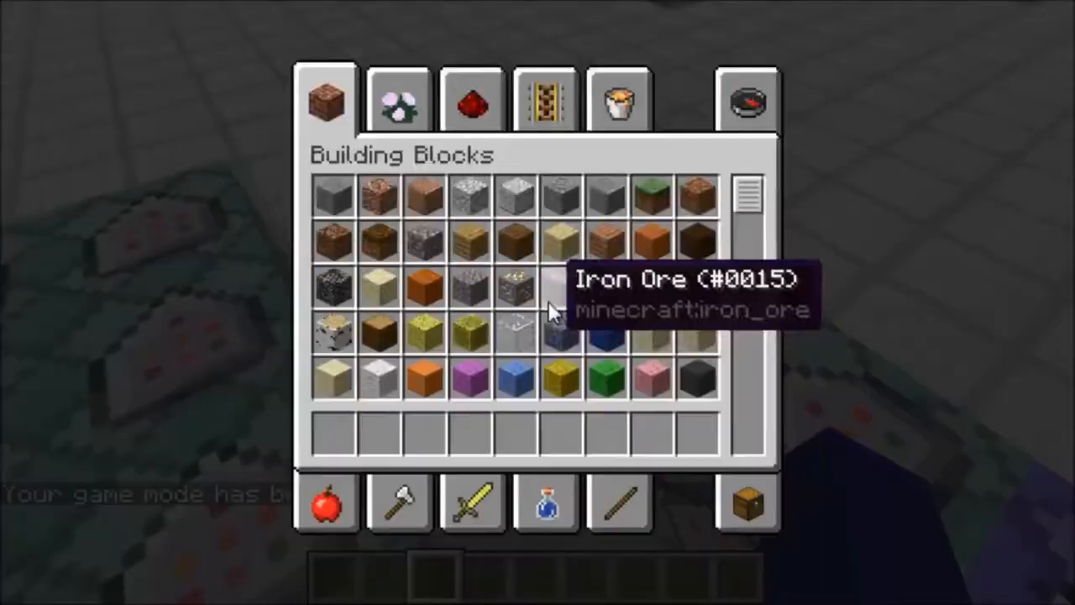
click(483, 477)
click(606, 196)
click(334, 432)
key(e)
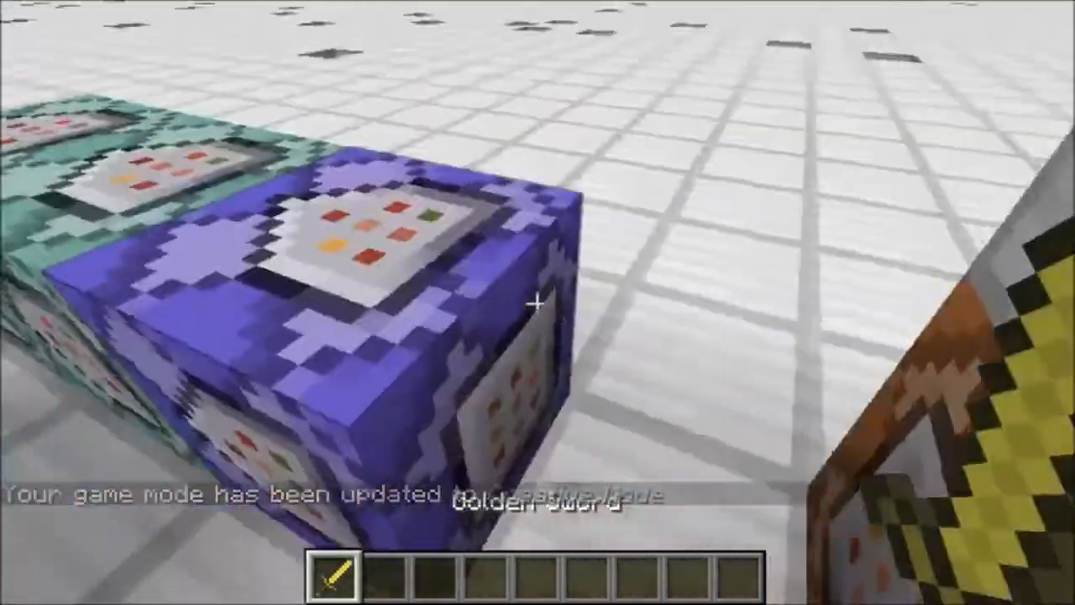
Collect the bucket and blue chair items lying beside the gold blocks and check them in the inventory.
key(w)
key(w)
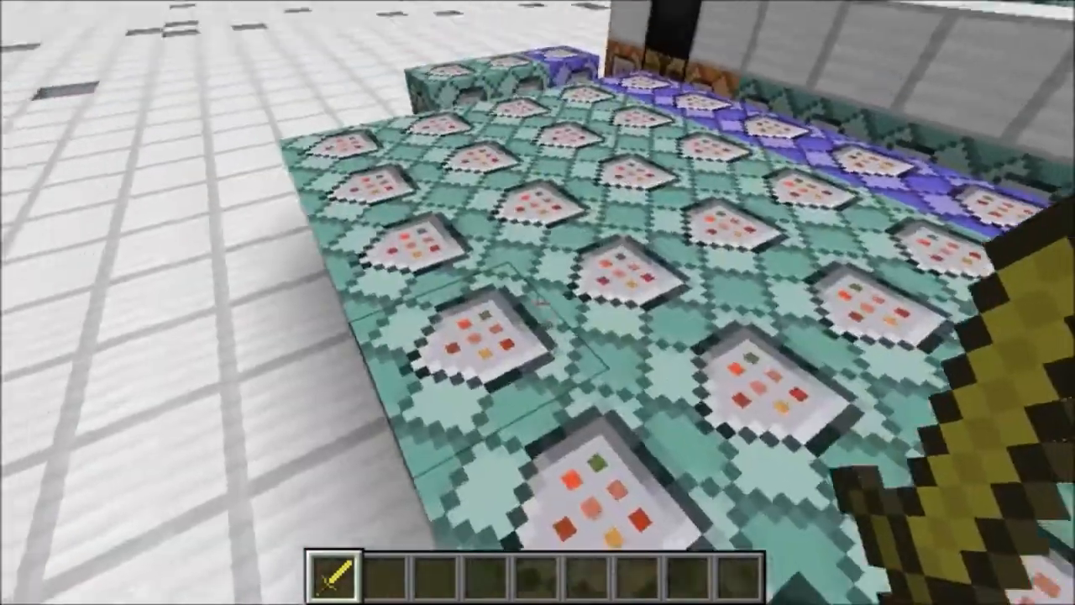
key(w)
key(w)
key(space)
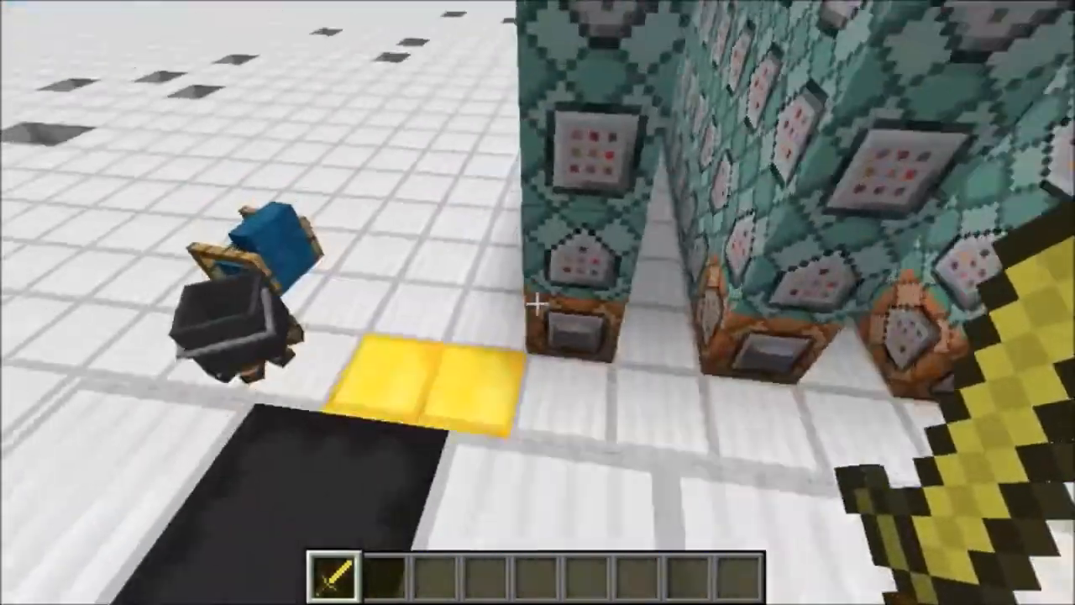
key(w)
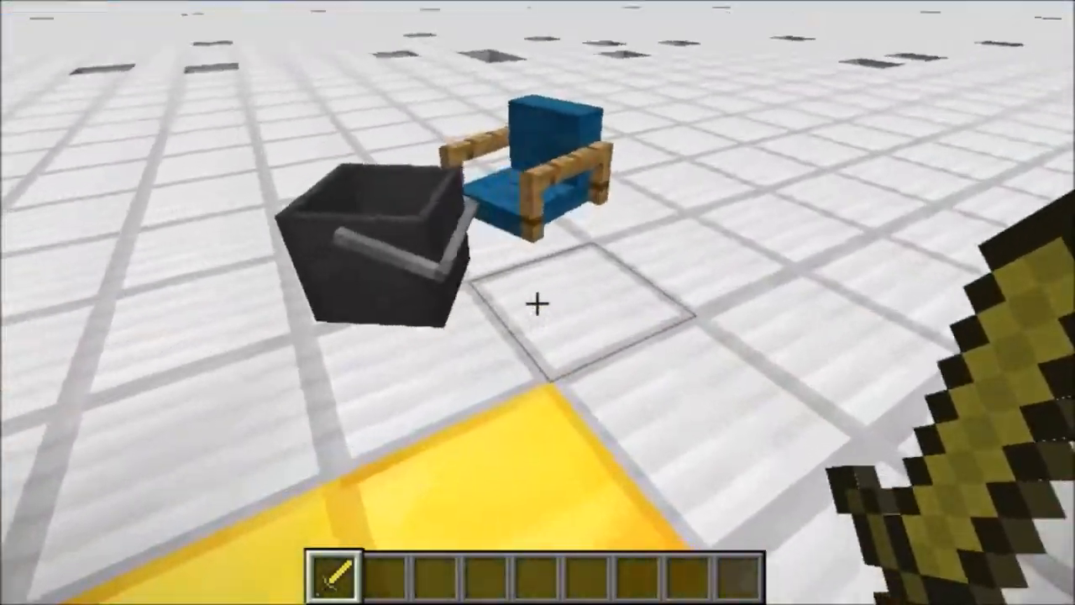
key(e)
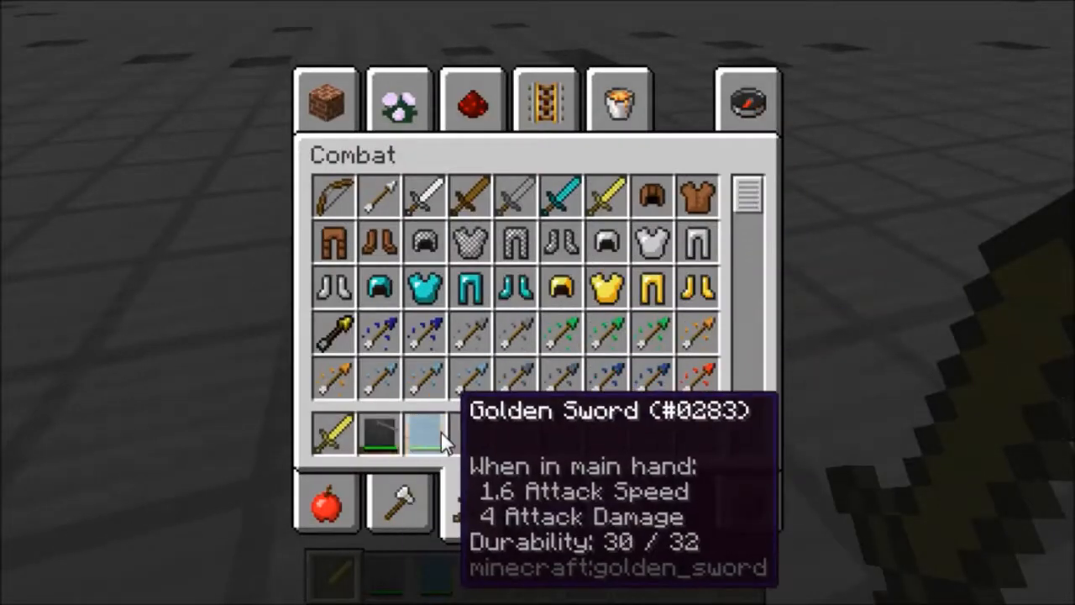
key(e)
Drop the collected bucket and blue chair items and view their models up close.
key(2)
key(3)
key(2)
key(q)
scroll(537, 303, down, 2)
scroll(538, 303, up, 1)
key(q)
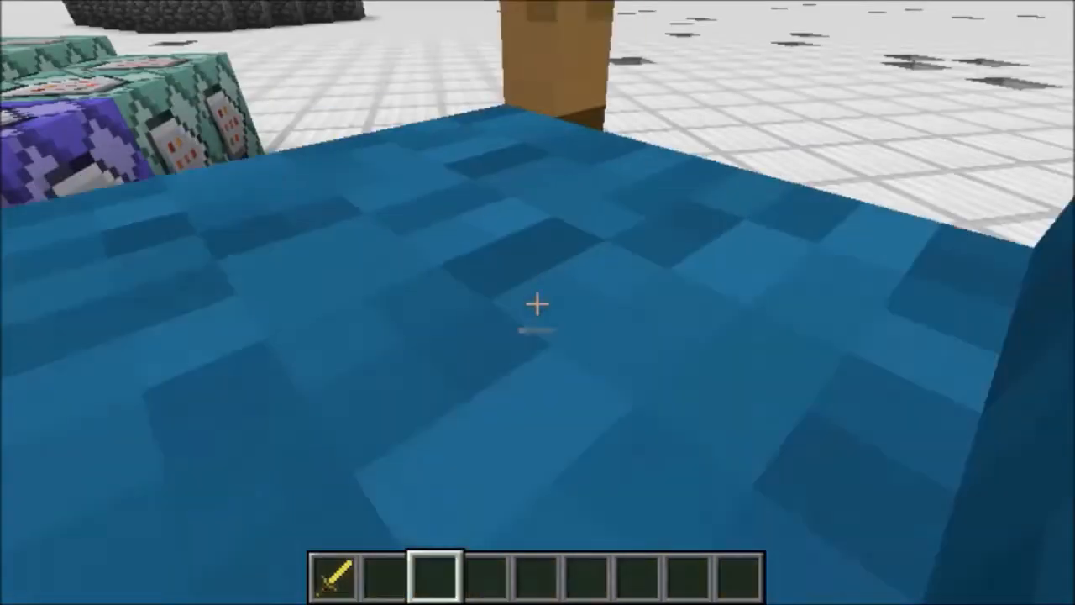
key(s)
key(w)
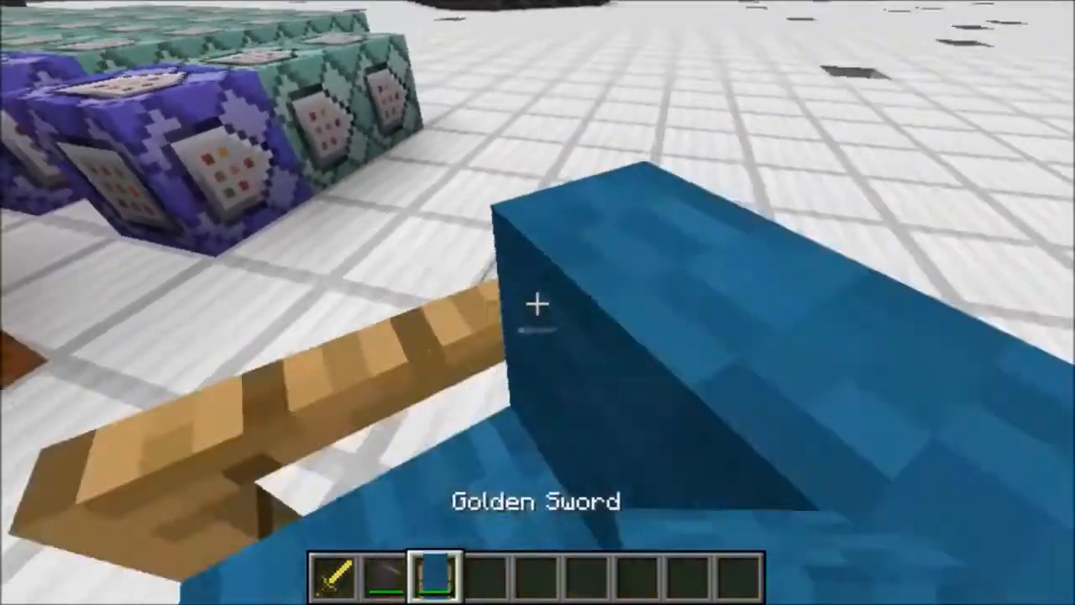
Remove the bucket and blue chair items from the hotbar and fly back over the command blocks.
key(e)
shift+click(424, 432)
shift+click(392, 431)
key(e)
key(w)
key(space)
key(w)
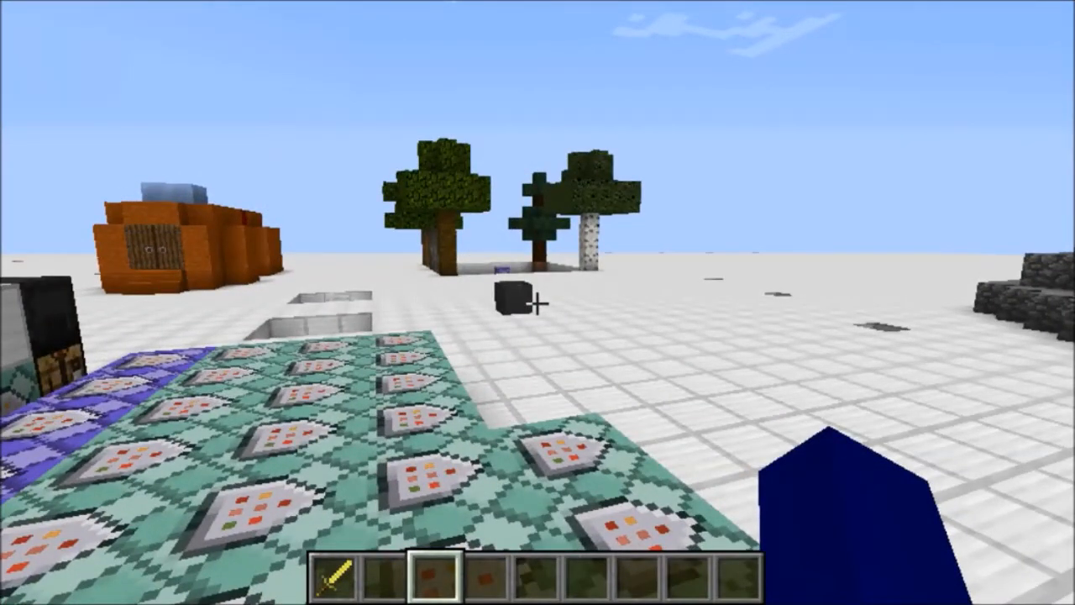
Hold the golden sword, switch to Adventure Mode with /gamemode 2 and walk to the open pit.
text(1/gamem)
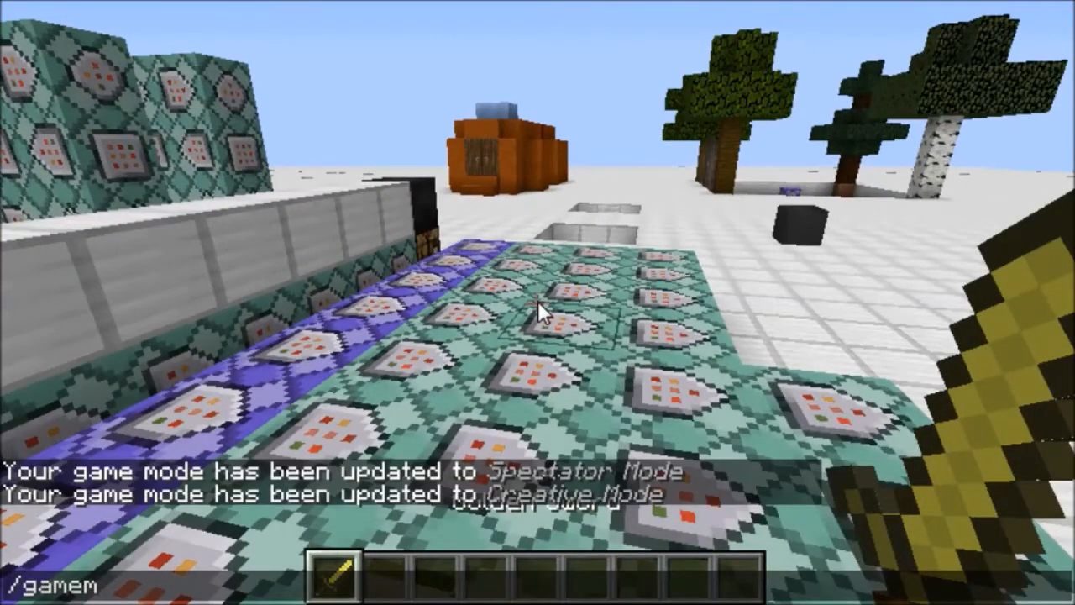
text(ode 2)
key(Return)
key(e)
key(e)
key(w)
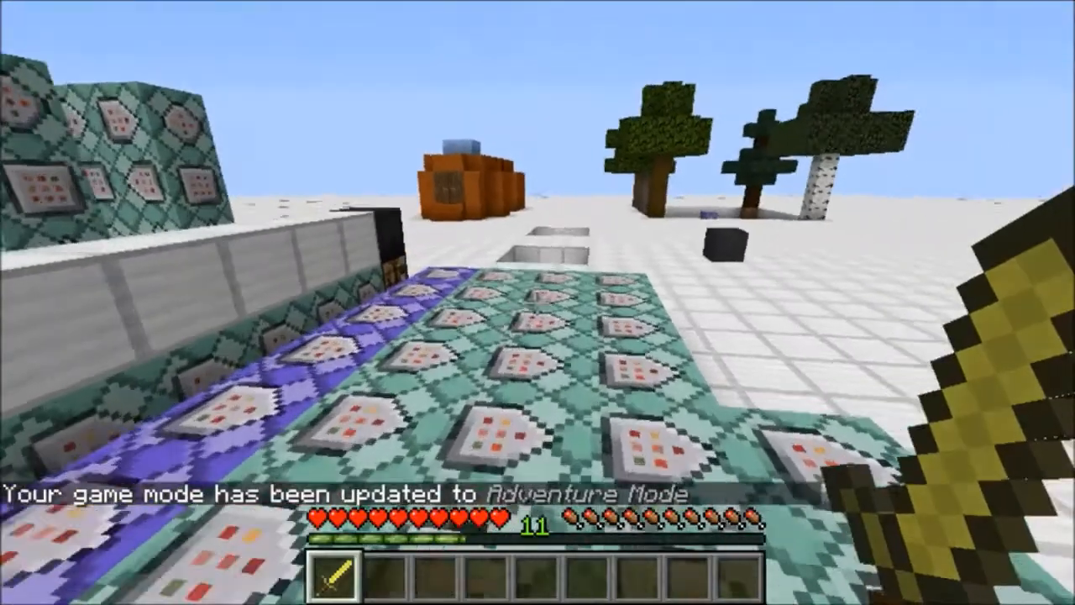
key(w)
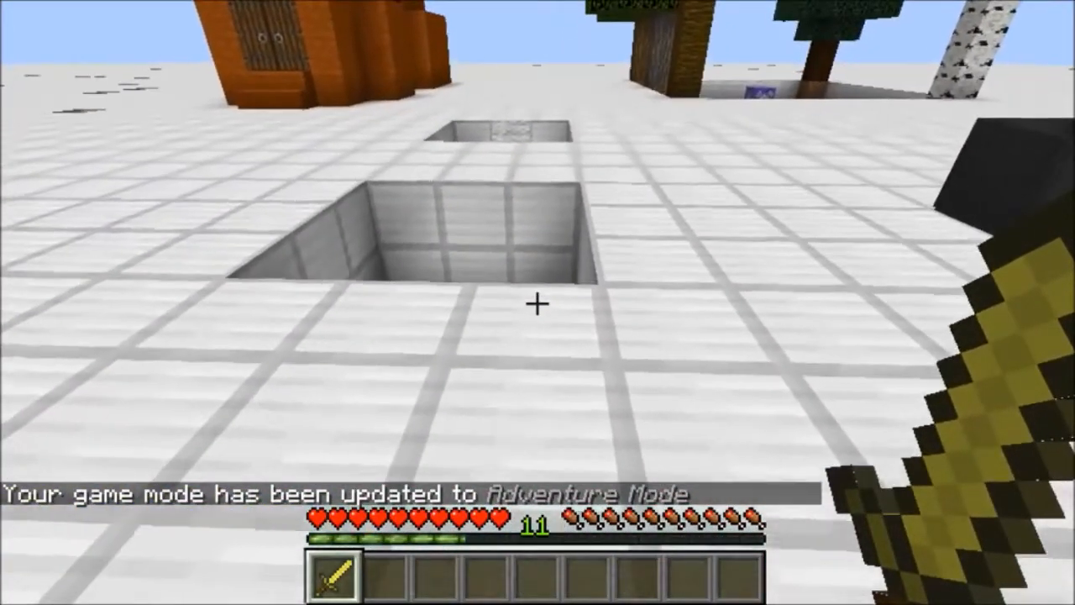
Summon a sheep with /summon minecraft:sheep.
text(/su)
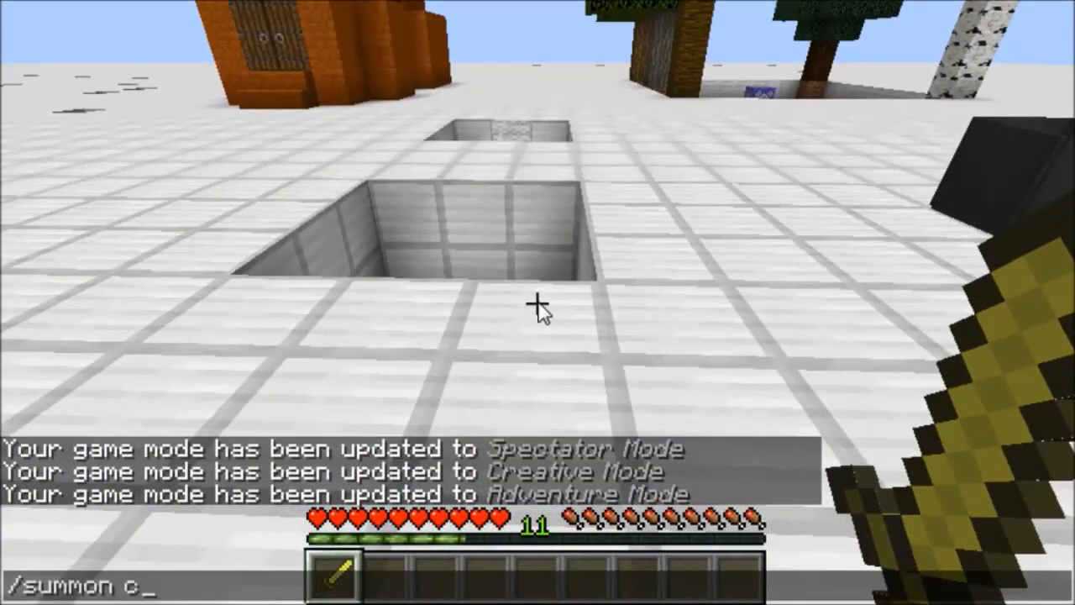
text(mmon minecraft:sh)
key(Tab)
key(Return)
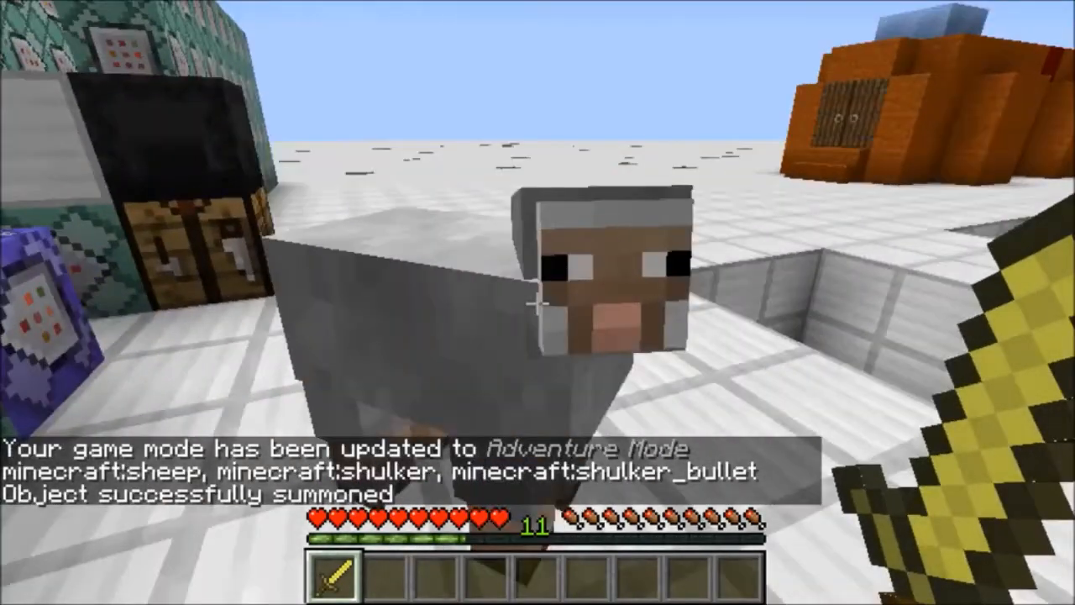
Attack the sheep with the held golden sword until it is killed.
click(538, 304)
key(w)
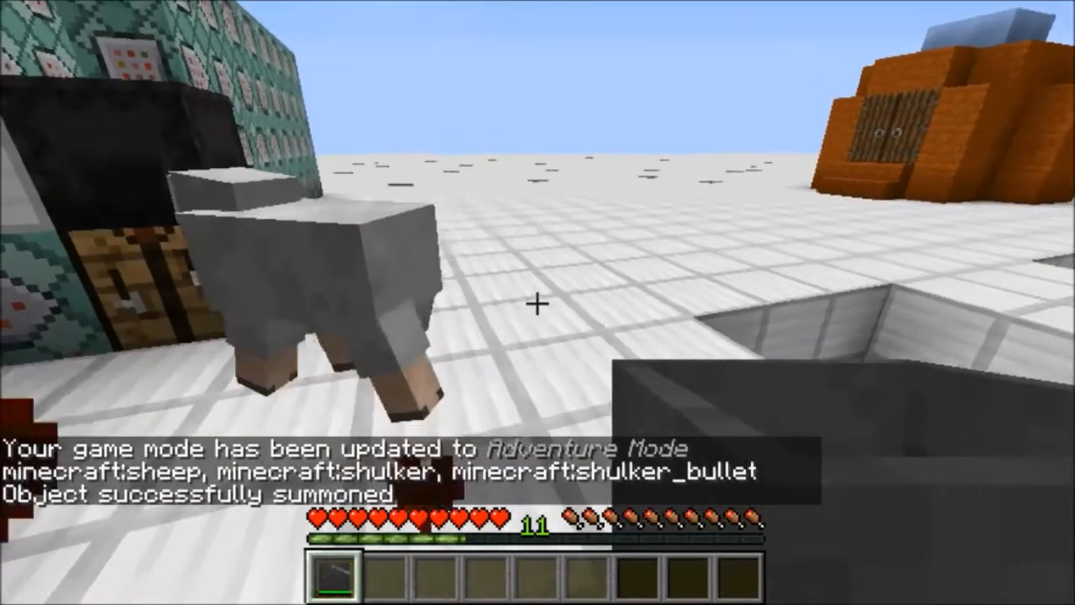
click(537, 303)
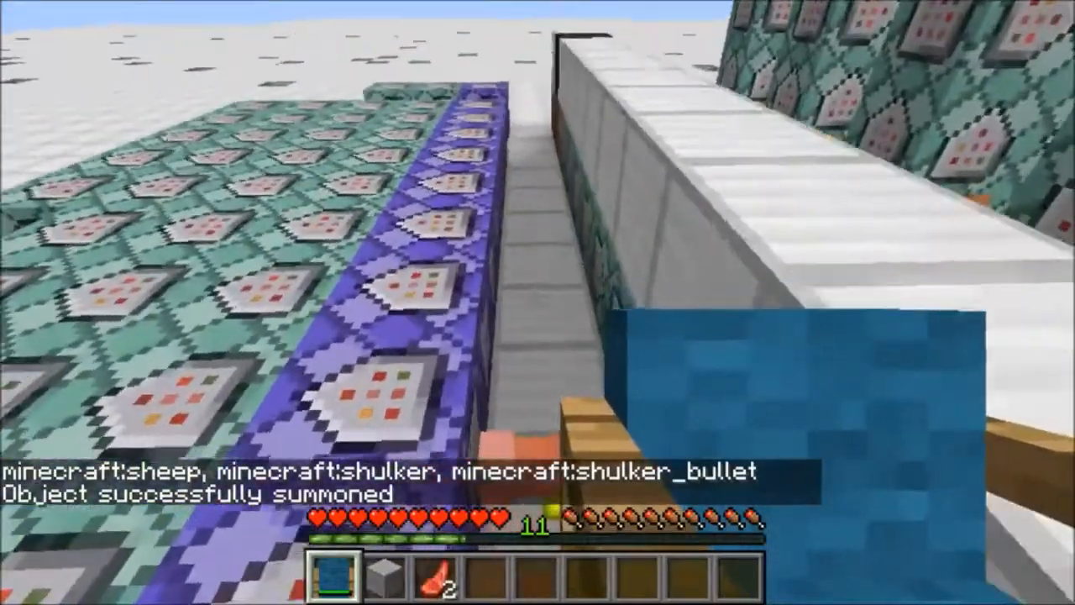
Summon another sheep by reusing /summon minecraft:sheep and kill it with the held item.
key(t)
key(Up)
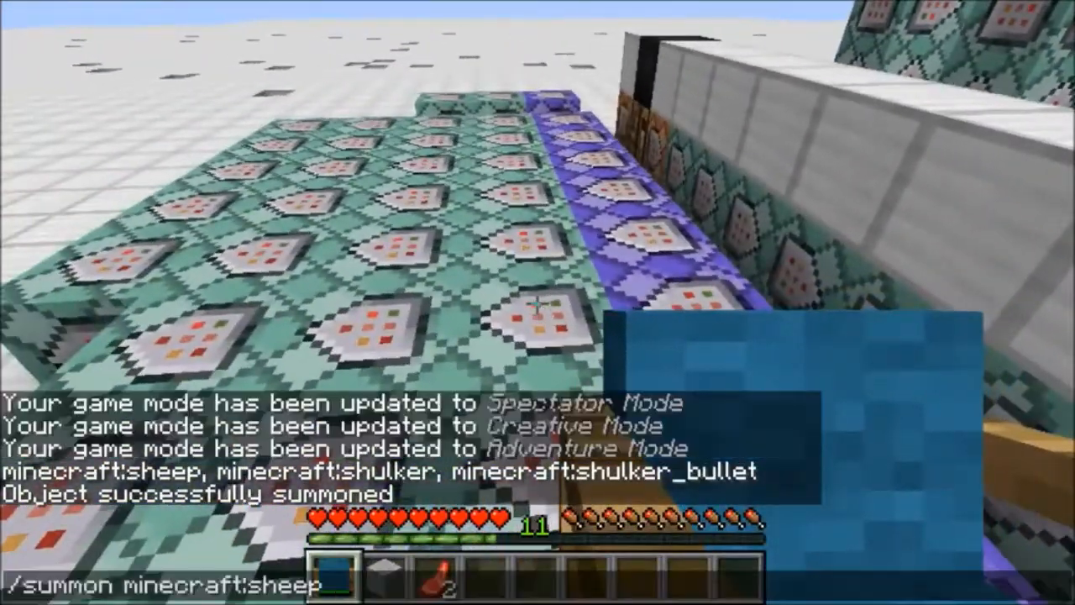
key(Return)
key(w)
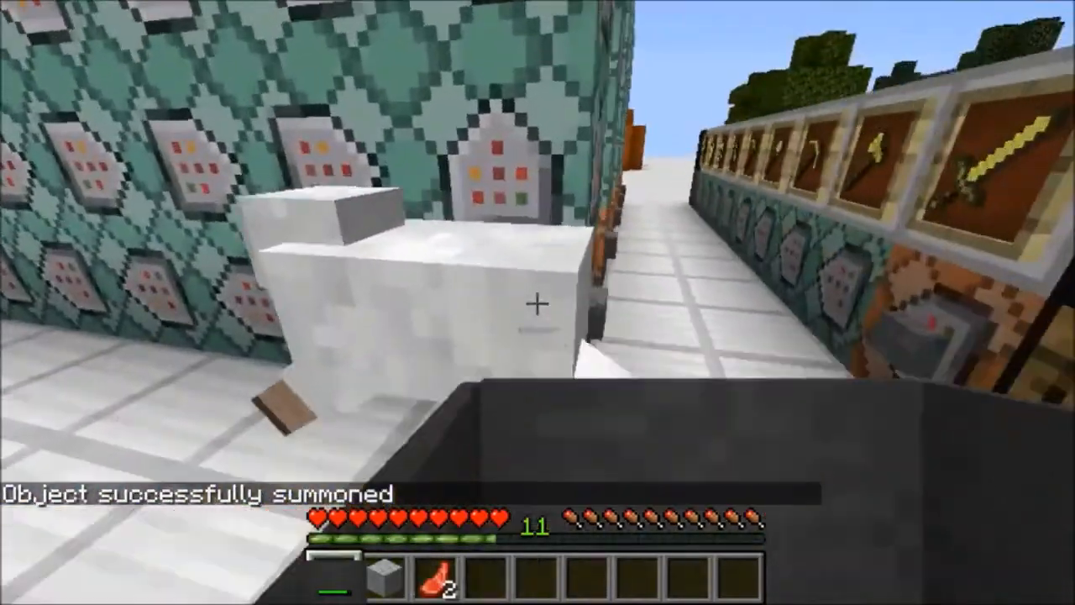
click(538, 304)
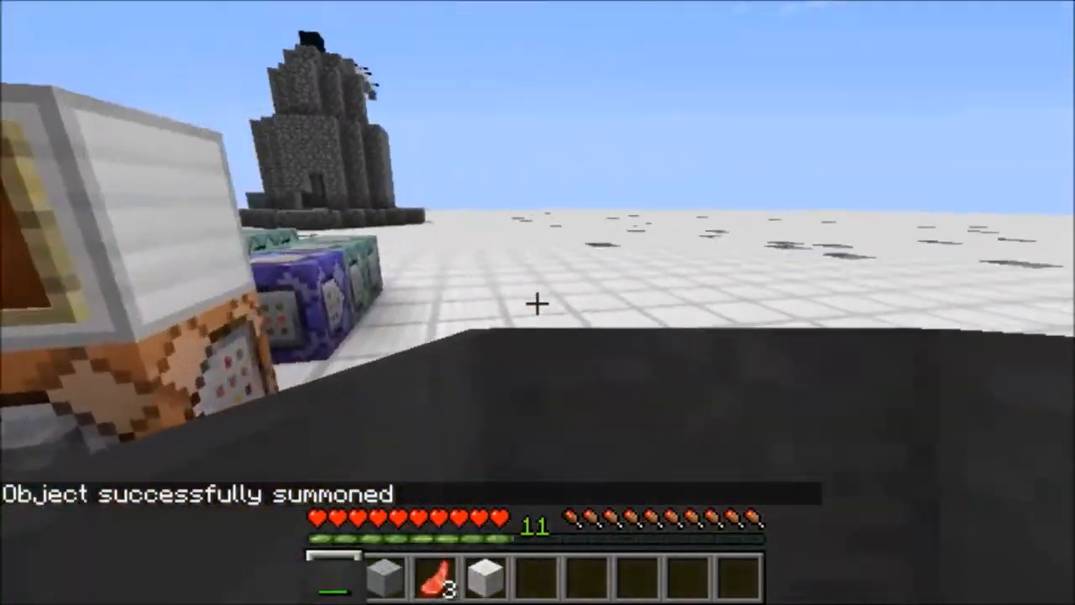
Cycle through the camera perspectives back to first person and return to the placed bucket.
key(F5)
key(F5)
key(F5)
key(w)
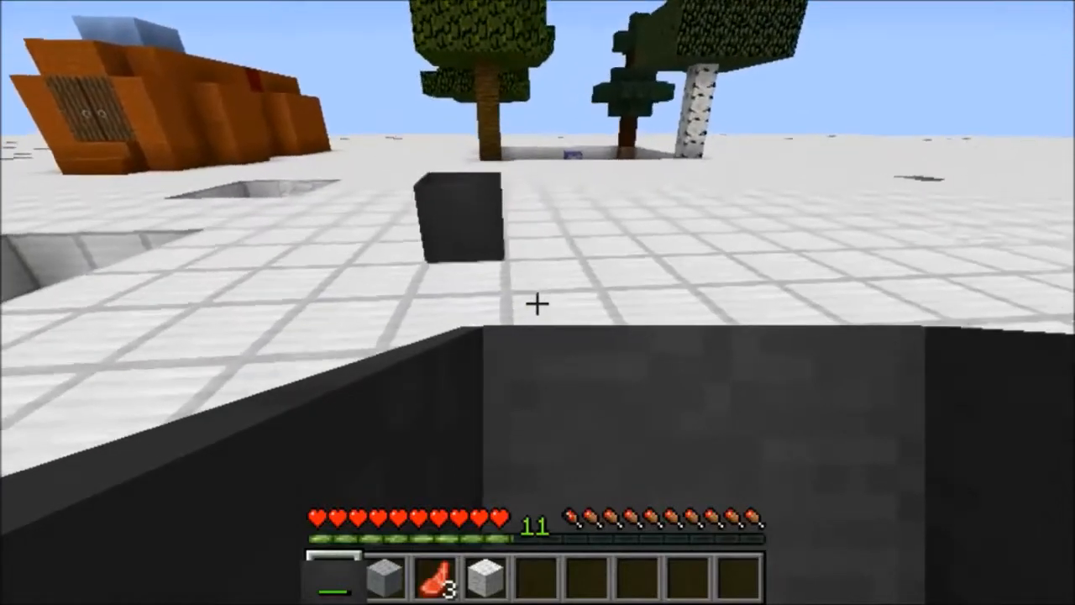
Return to Creative Mode with /gamemode 1 beside the placed bucket.
key(slash)
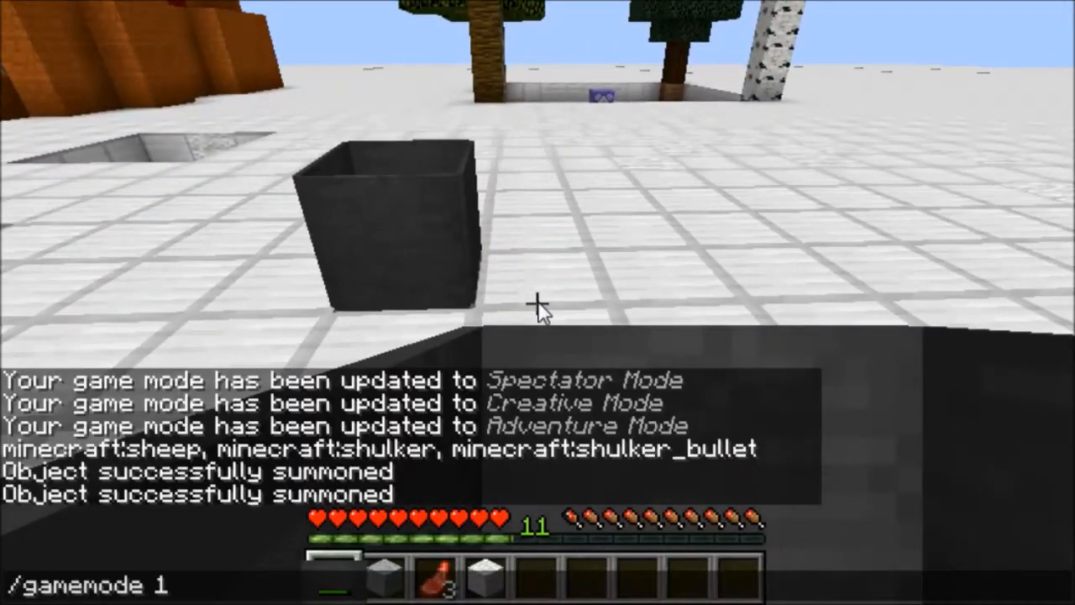
text(gamemode 1)
key(Return)
key(e)
key(w)
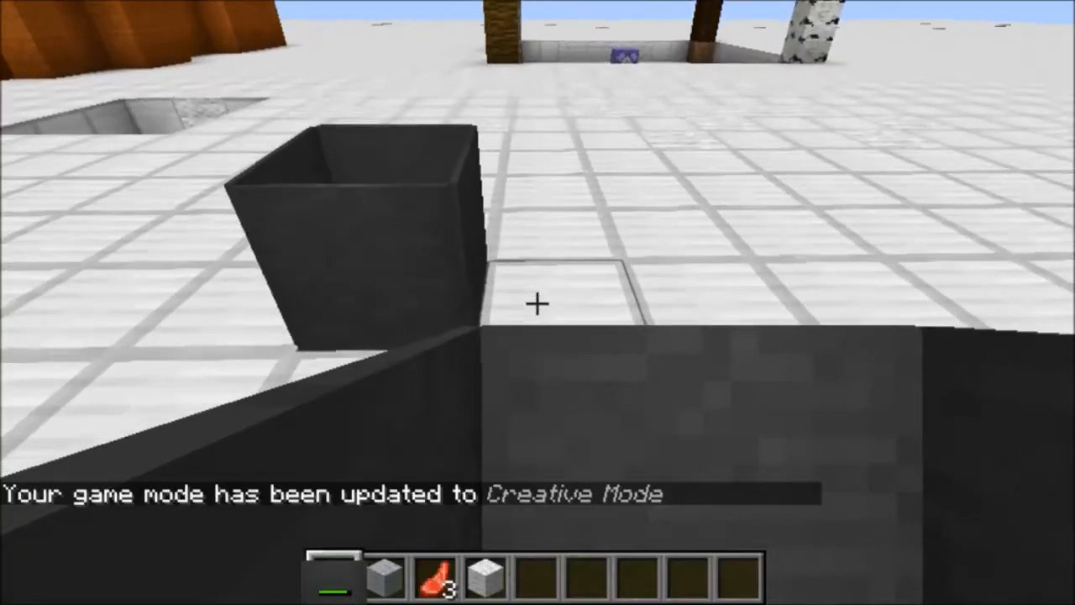
Pick the floor's Block of Iron and place one block on either side of the bucket.
middle_click(538, 303)
right_click(538, 303)
key(a)
right_click(537, 303)
key(d)
key(w)
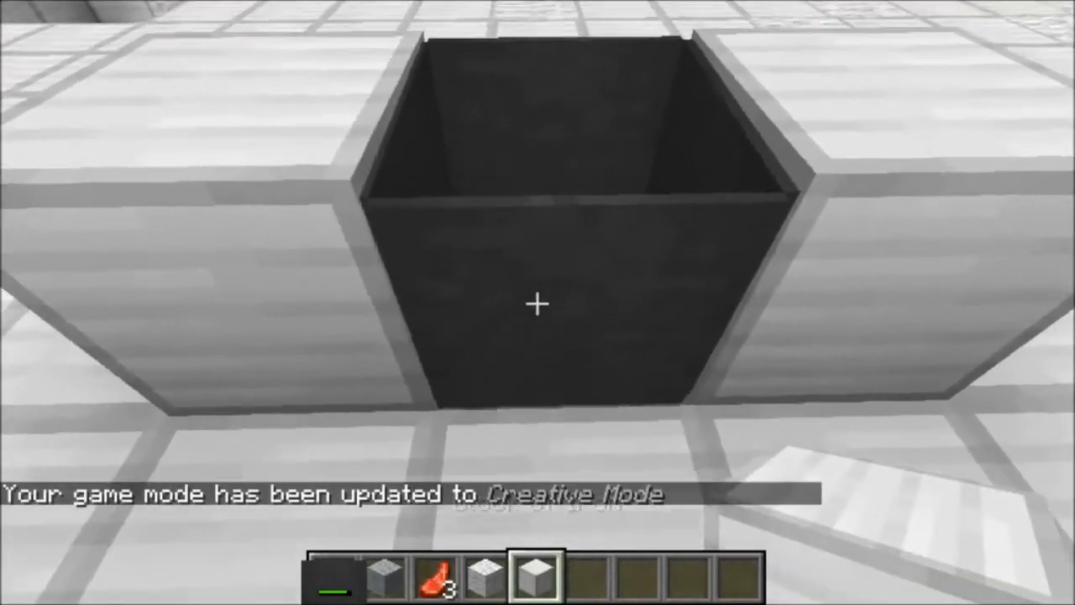
key(d)
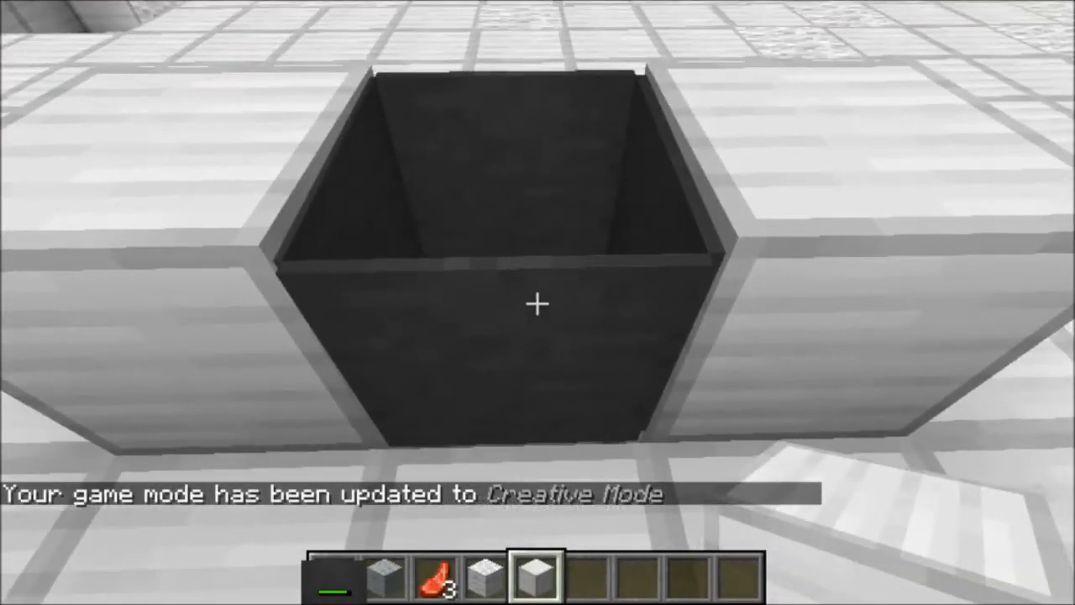
Start a /replaceitem entity command targeting @e[r=1,type=armor_stand] and its slot.armor slot.
key(slash)
text(replaceitem block)
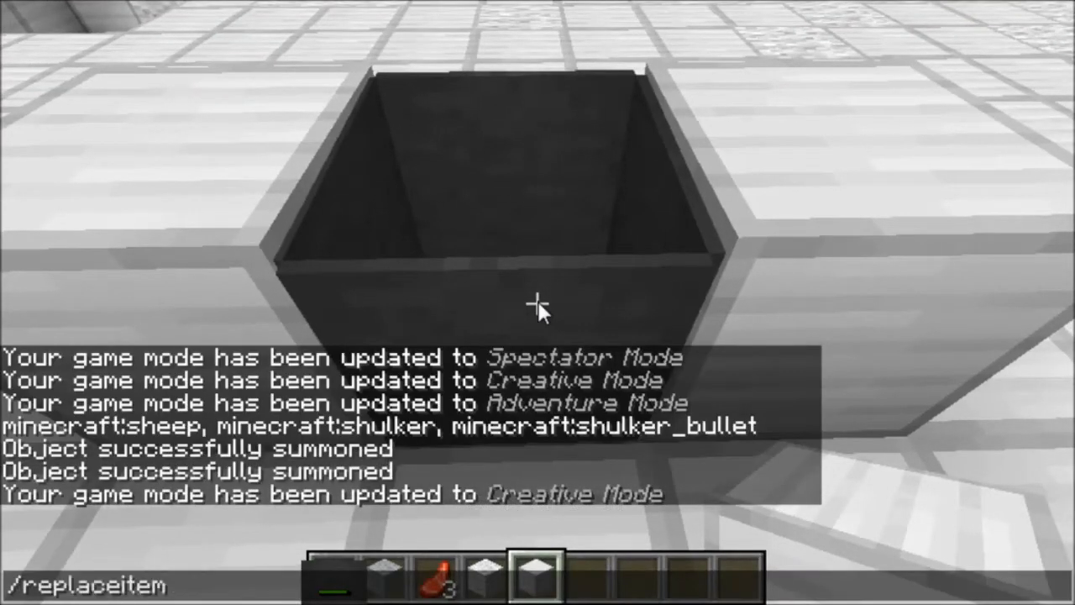
key(Tab)
key(Tab)
key(Tab)
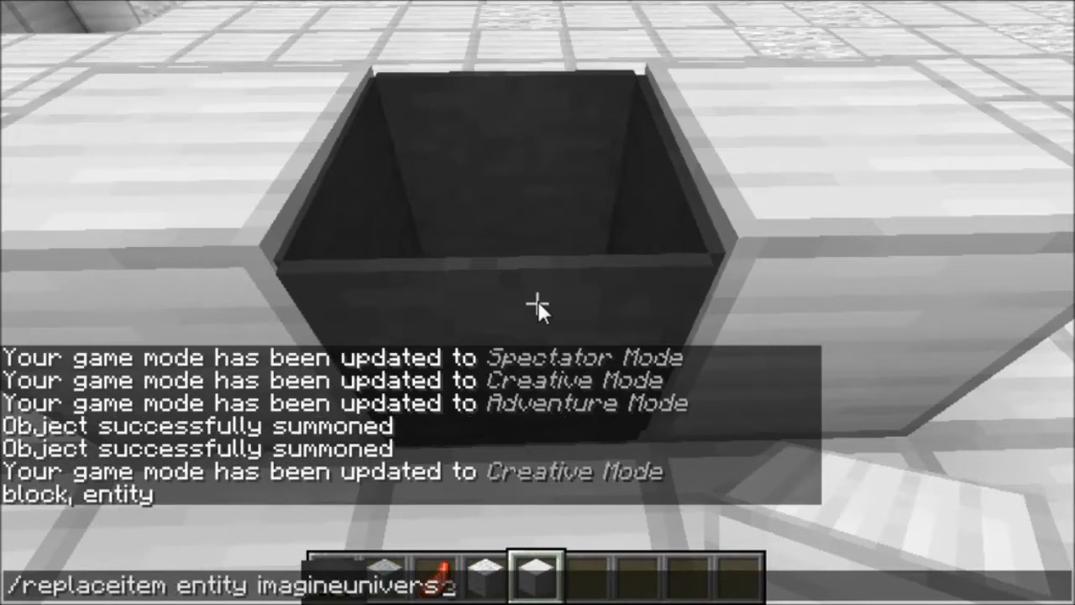
key(BackSpace)
key(BackSpace)
key(BackSpace)
key(BackSpace)
key(BackSpace)
key(BackSpace)
key(BackSpace)
key(BackSpace)
key(BackSpace)
key(BackSpace)
key(BackSpace)
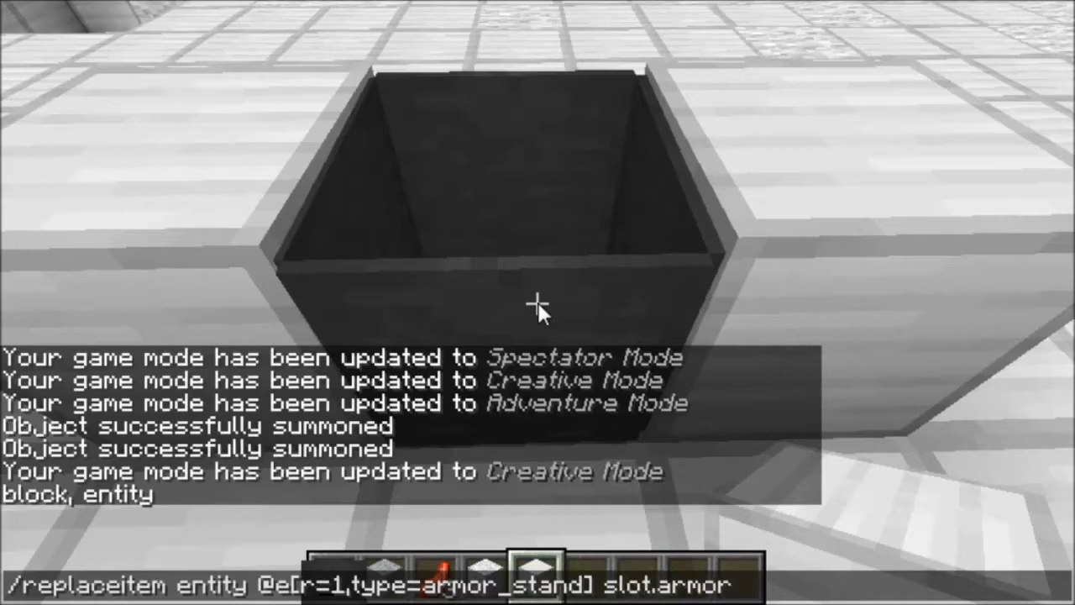
Complete the command with slot.armor.head minecraft:golden_sword 1 and run it.
text(minecraft:)
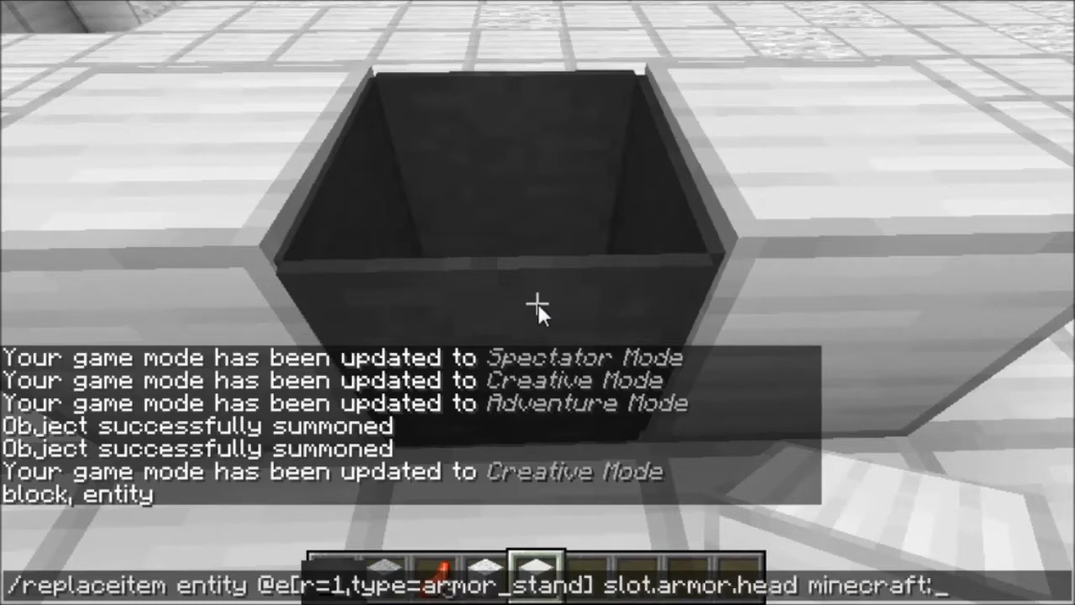
text(gol)
key(Tab)
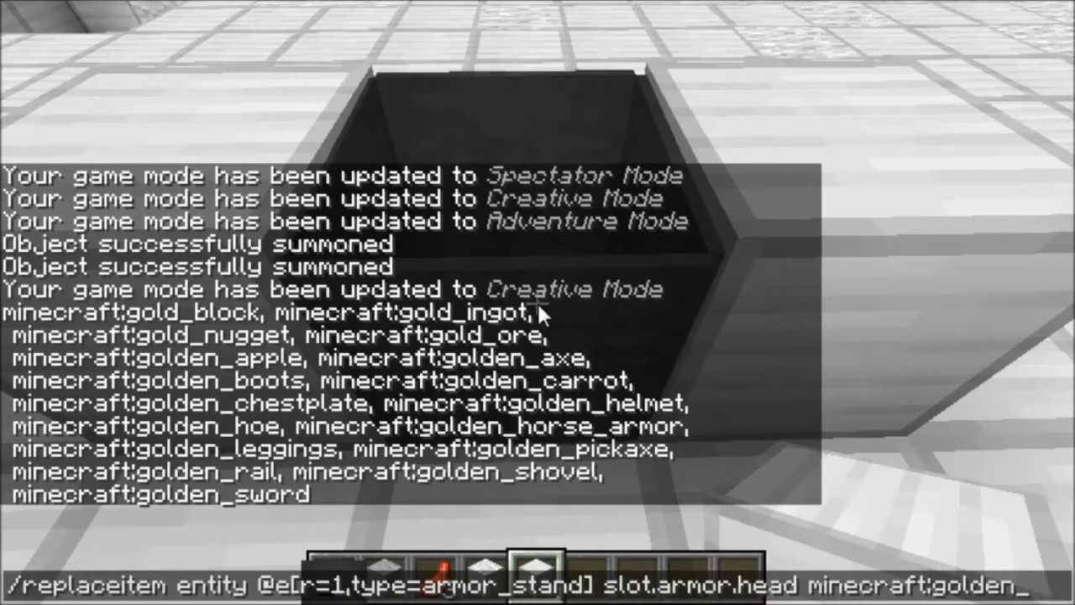
key(Tab)
key(Tab)
key(Tab)
key(Tab)
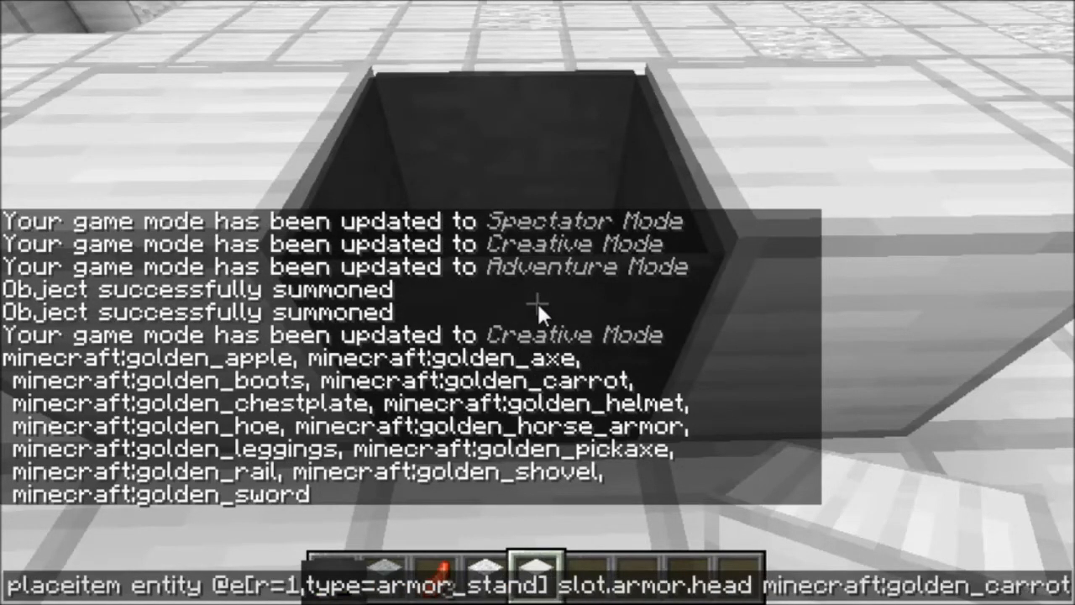
key(Tab)
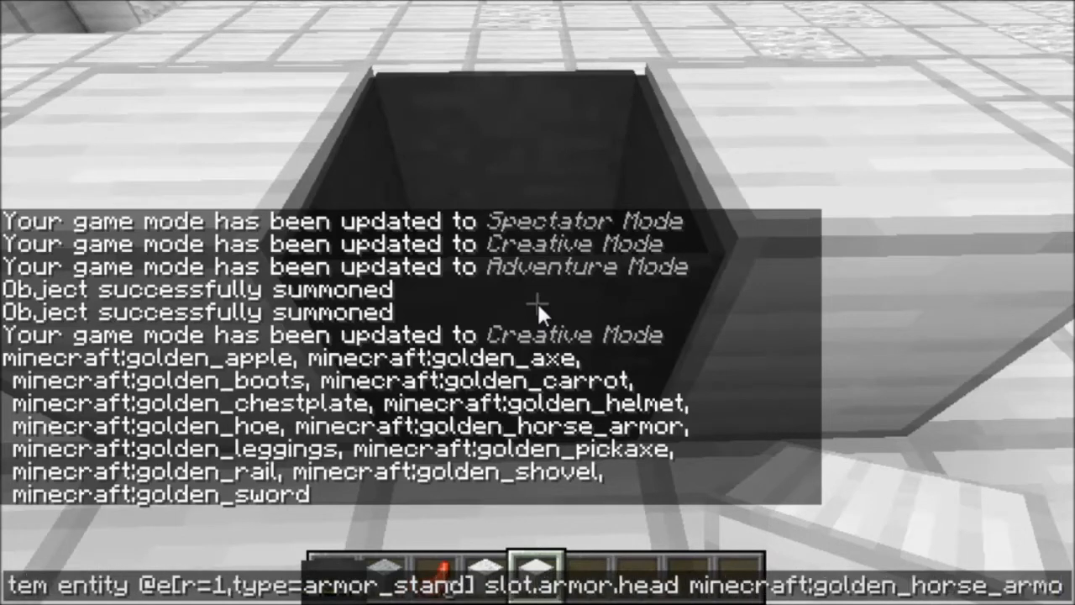
key(BackSpace)
key(BackSpace)
key(BackSpace)
key(BackSpace)
key(BackSpace)
key(BackSpace)
key(BackSpace)
key(BackSpace)
key(BackSpace)
key(BackSpace)
key(BackSpace)
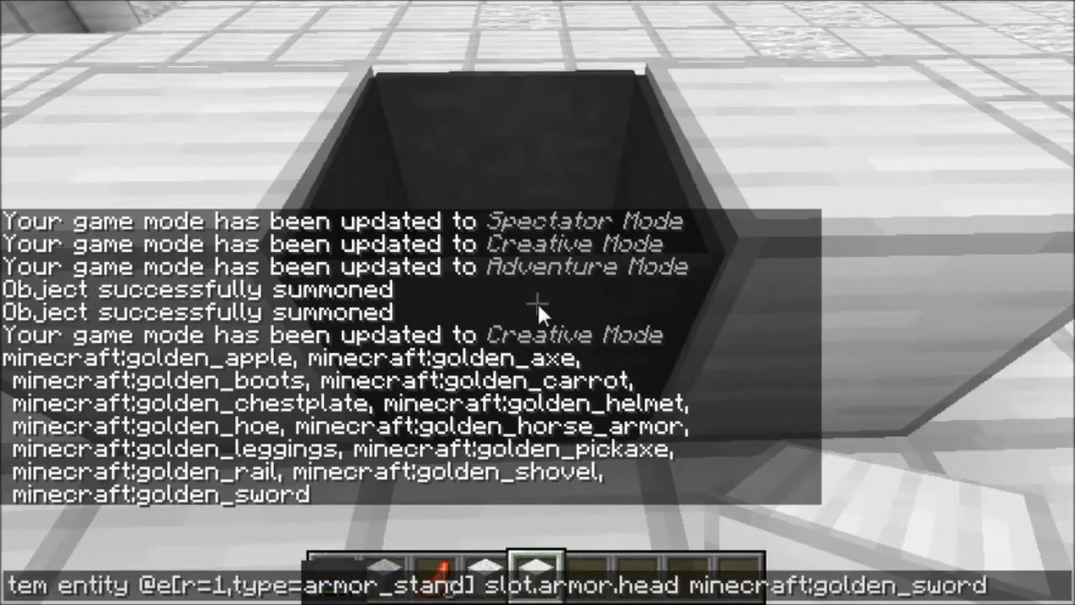
text(1)
key(Return)
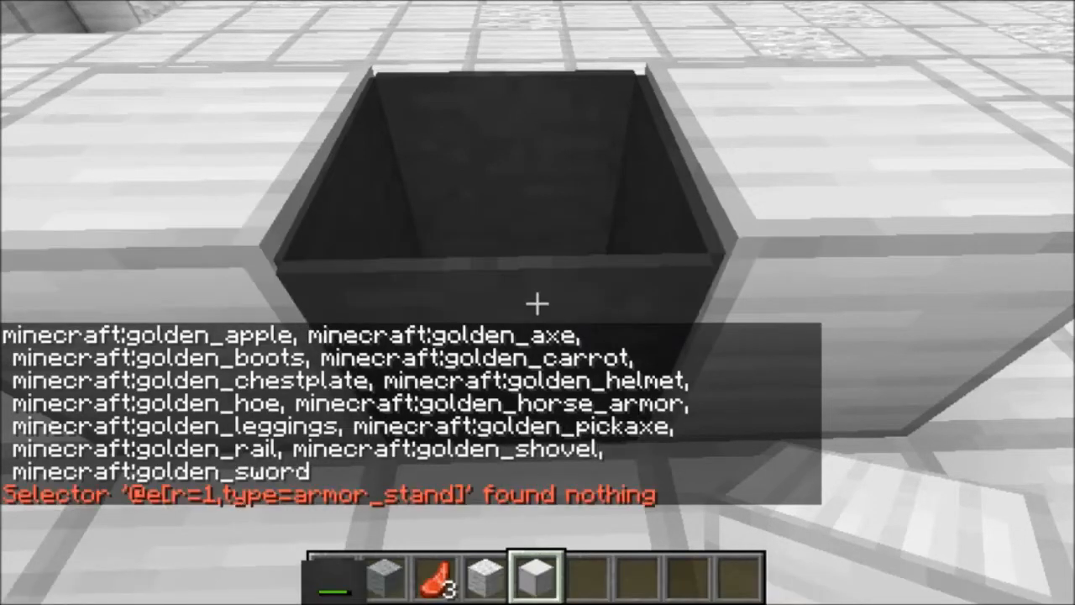
Rerun the replaceitem command with the armor stand selector radius set to r=5.
key(t)
key(Up)
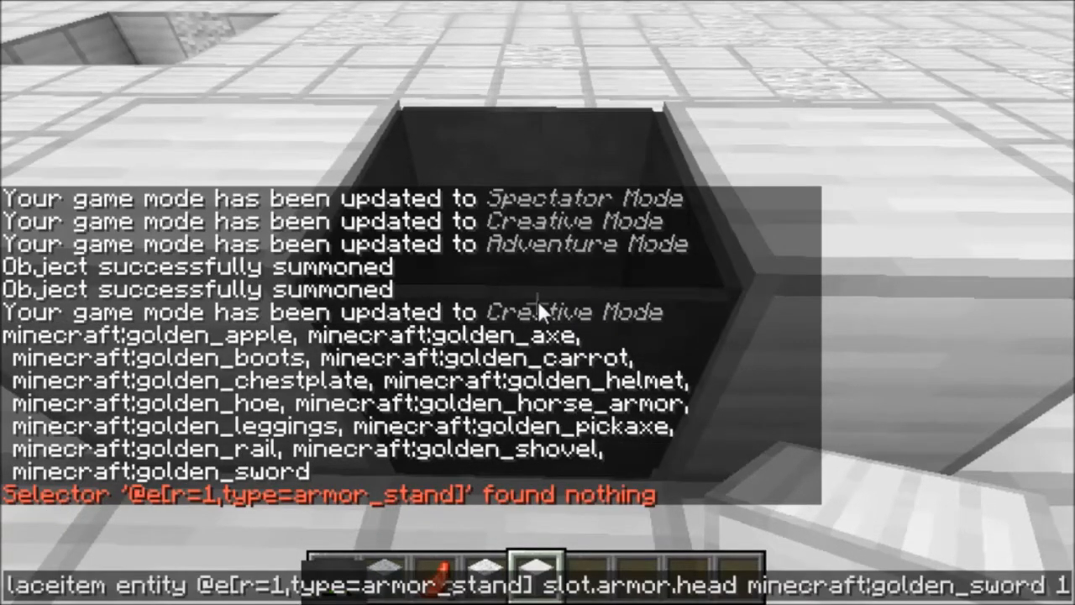
key(BackSpace)
text(5)
key(Return)
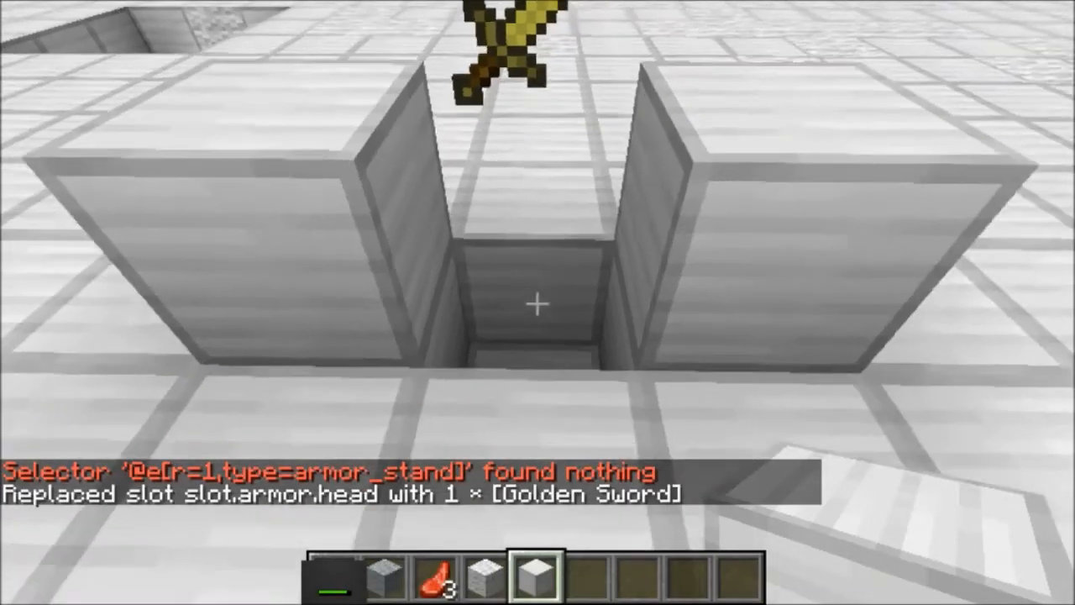
Run the replaceitem command again with data value 1 appended and inspect the model placed between the iron blocks.
key(t)
key(Up)
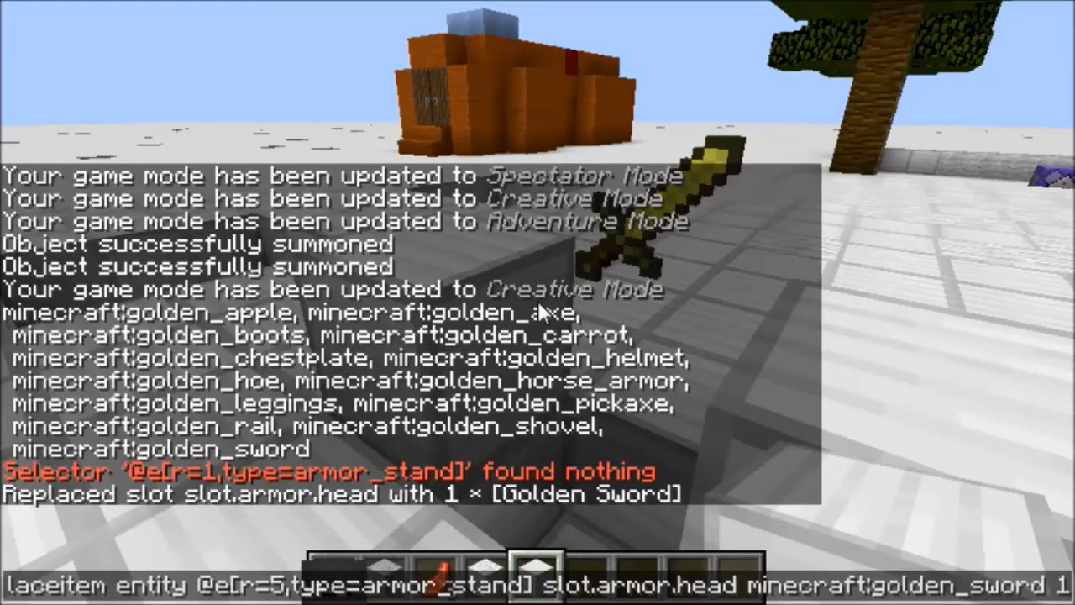
text(1)
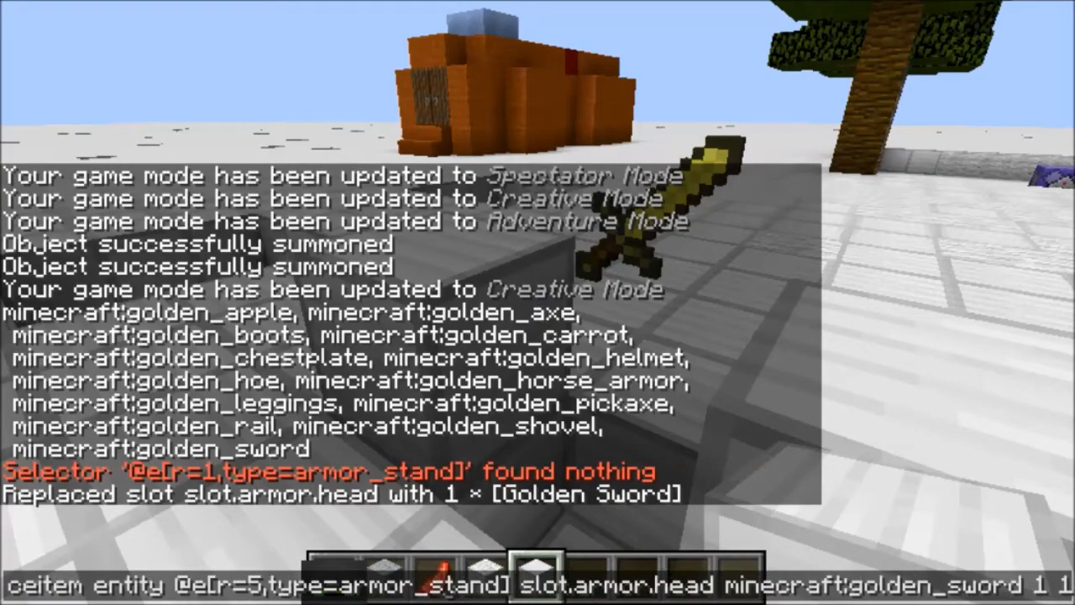
key(Return)
key(w)
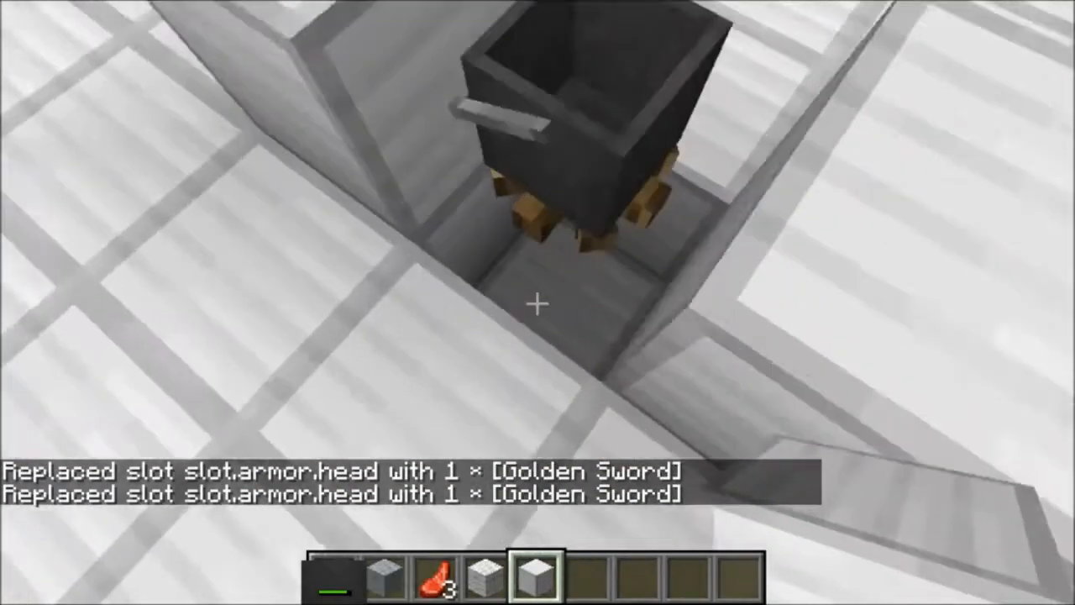
key(s)
key(space)
key(shift)
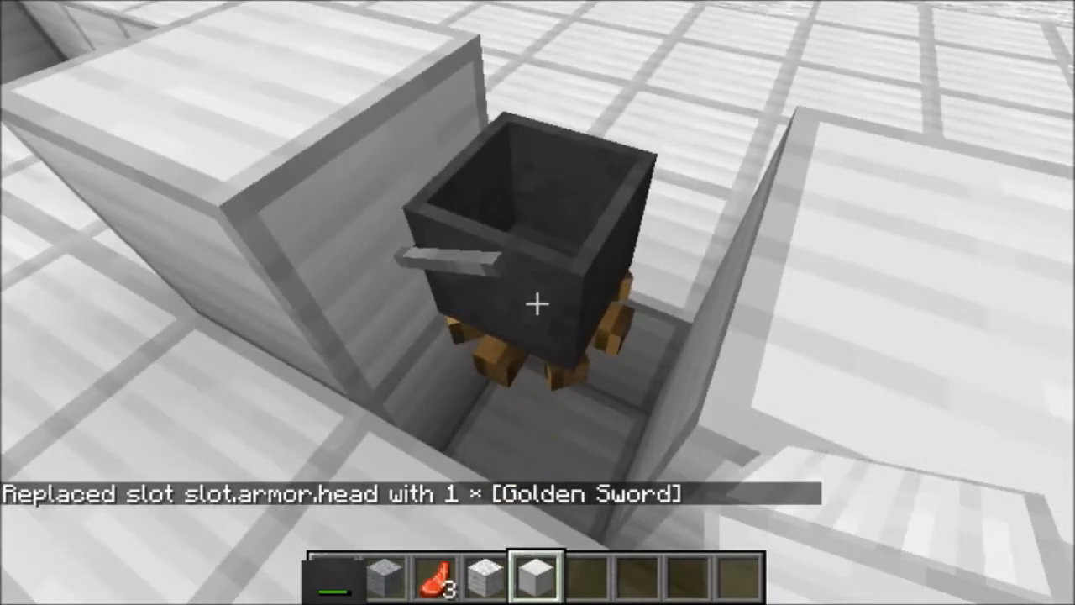
Swap the armor stand's head item to golden_sword with data value 2 and view the chair from the front.
key(t)
key(Up)
key(Return)
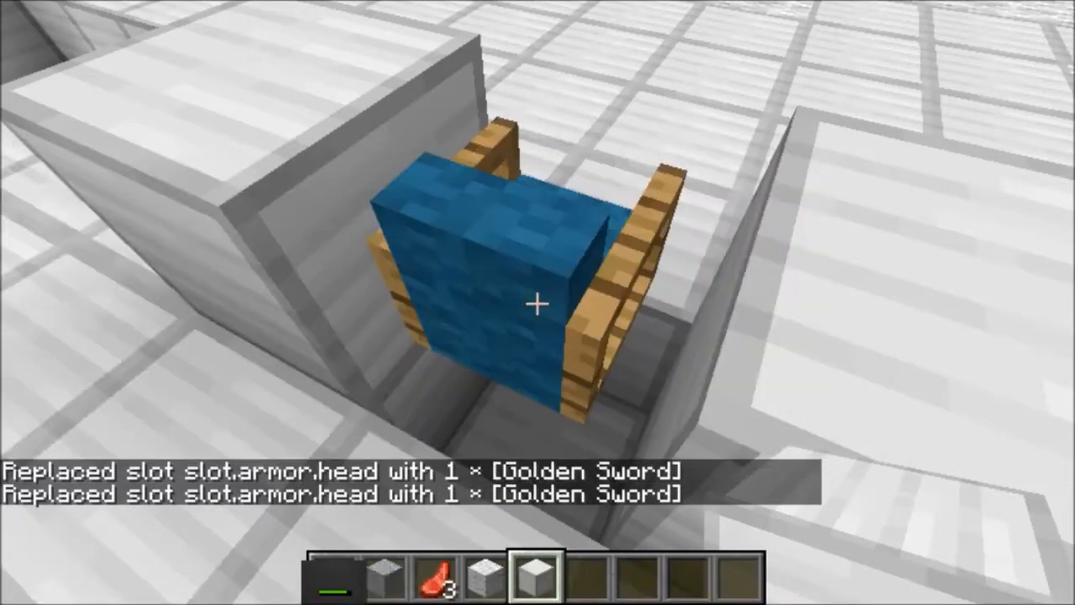
key(d)
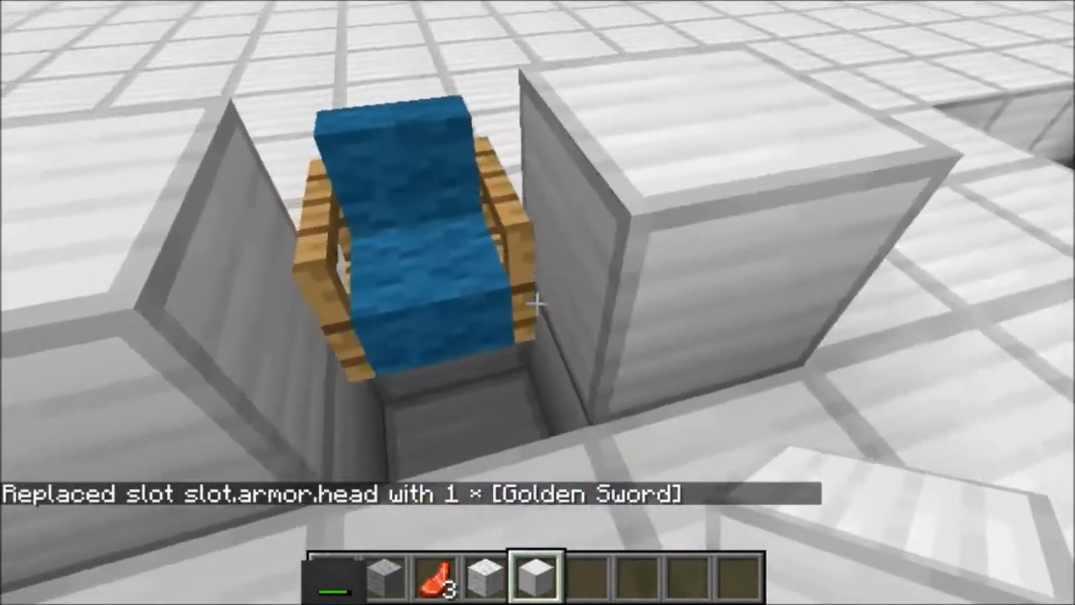
key(s)
Swap the armor stand's head item back to the full-size bucket model and break the iron blocks beside it.
key(t)
key(Up)
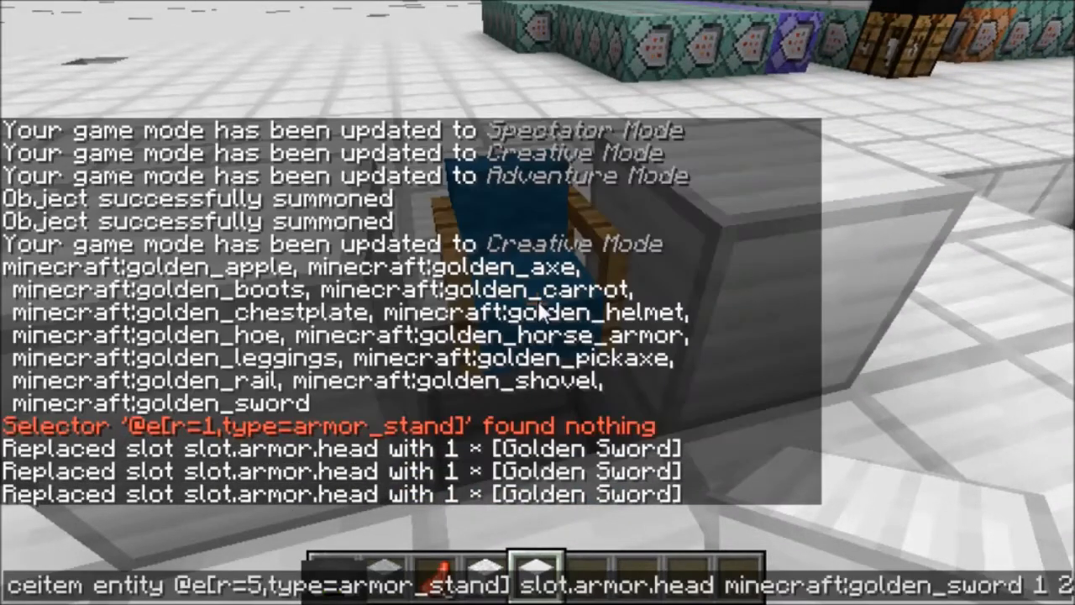
key(Return)
key(s)
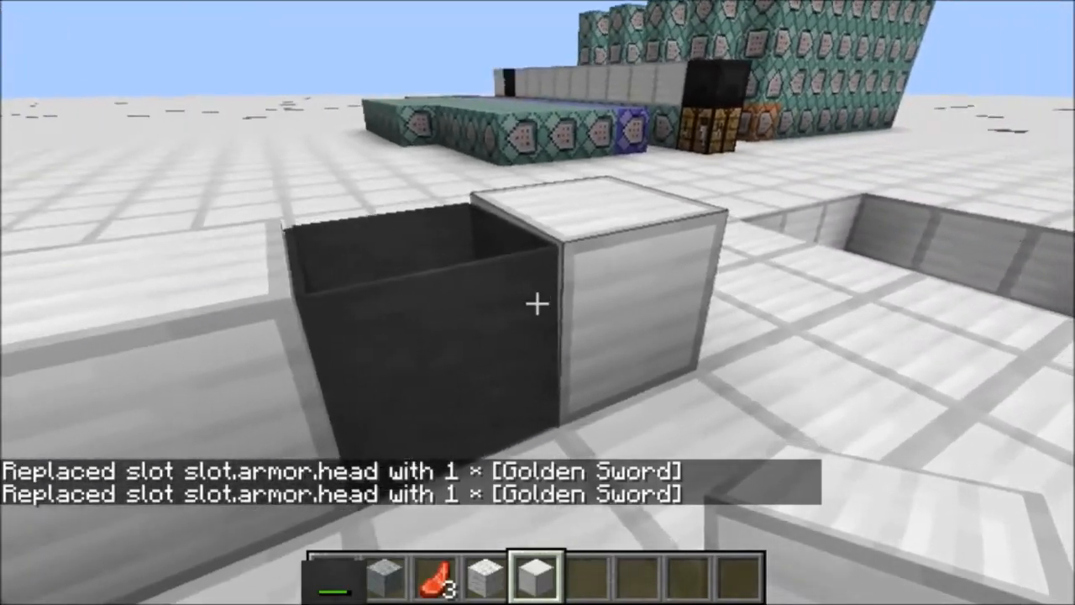
click(538, 302)
click(538, 302)
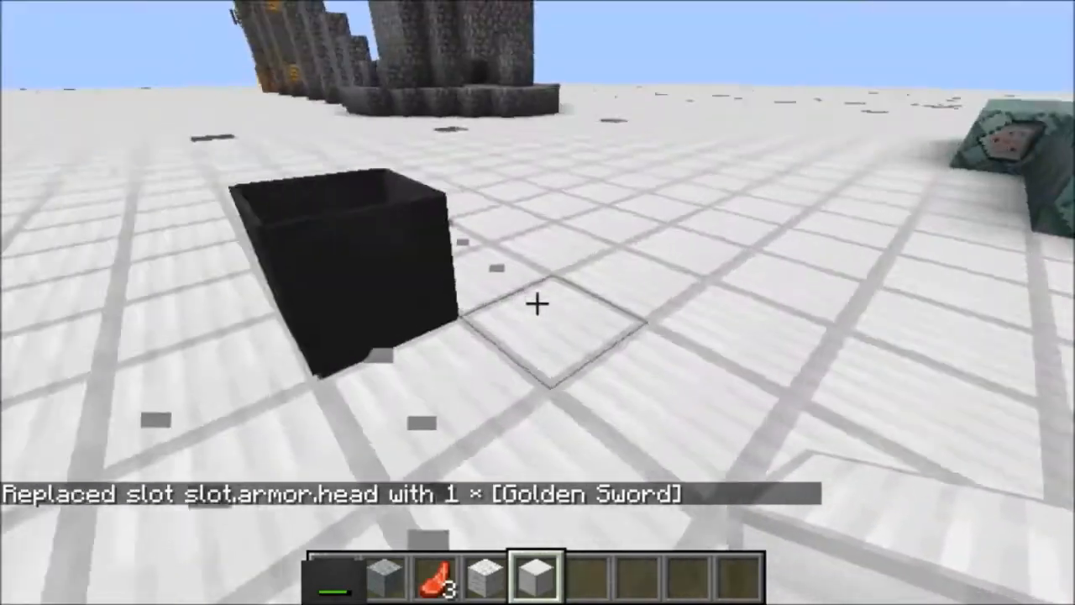
Clear the player's inventory by command and cycle through the camera perspectives.
key(slash)
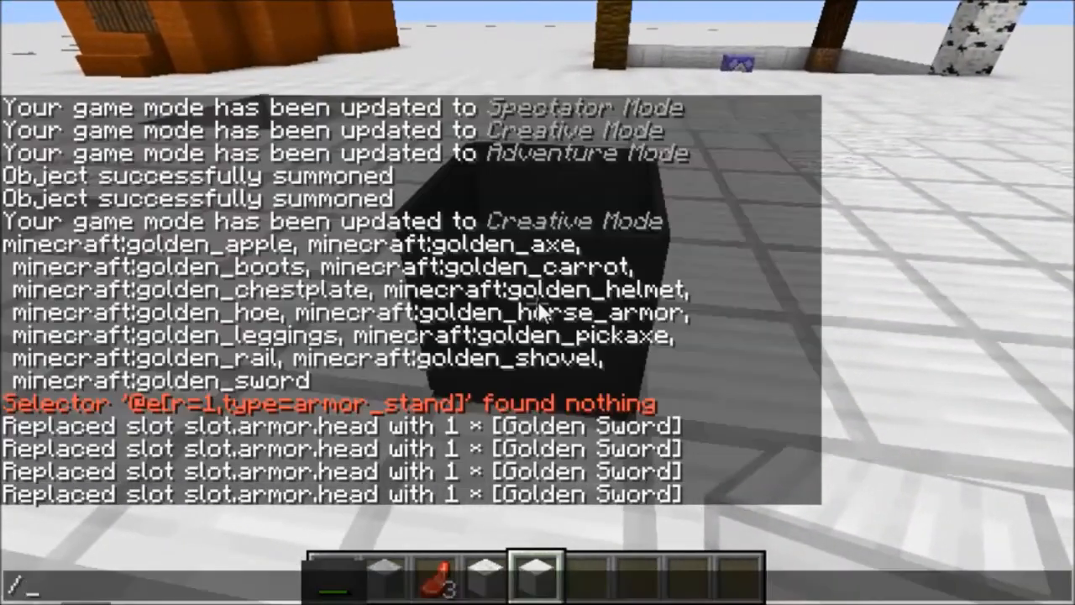
key(Return)
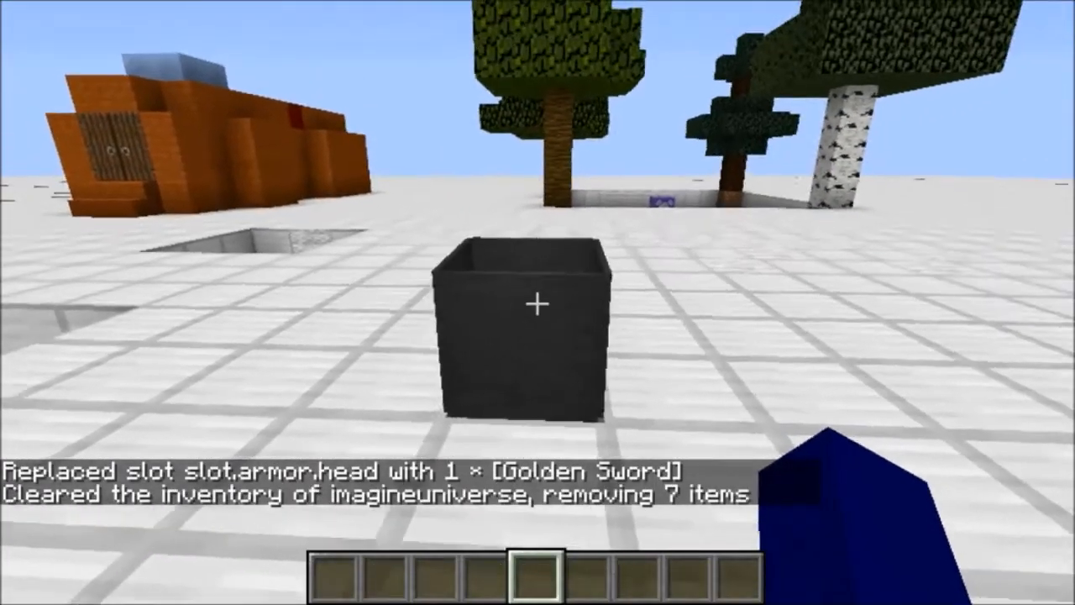
key(F5)
key(F5)
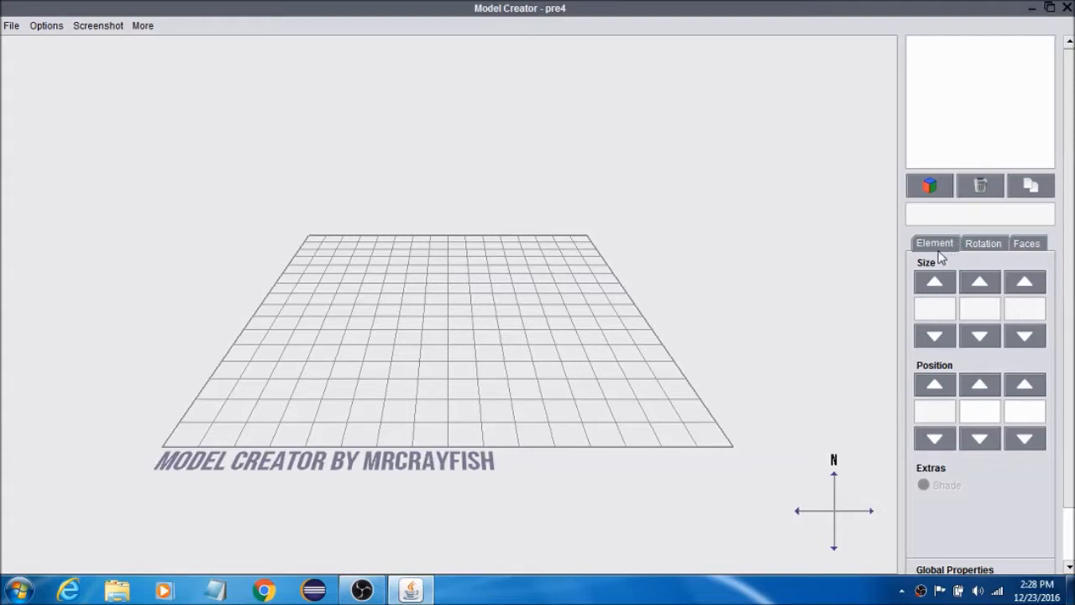
In Model Creator, add a cube and set both its width and depth to 2.
click(930, 187)
drag(602, 254, 548, 270)
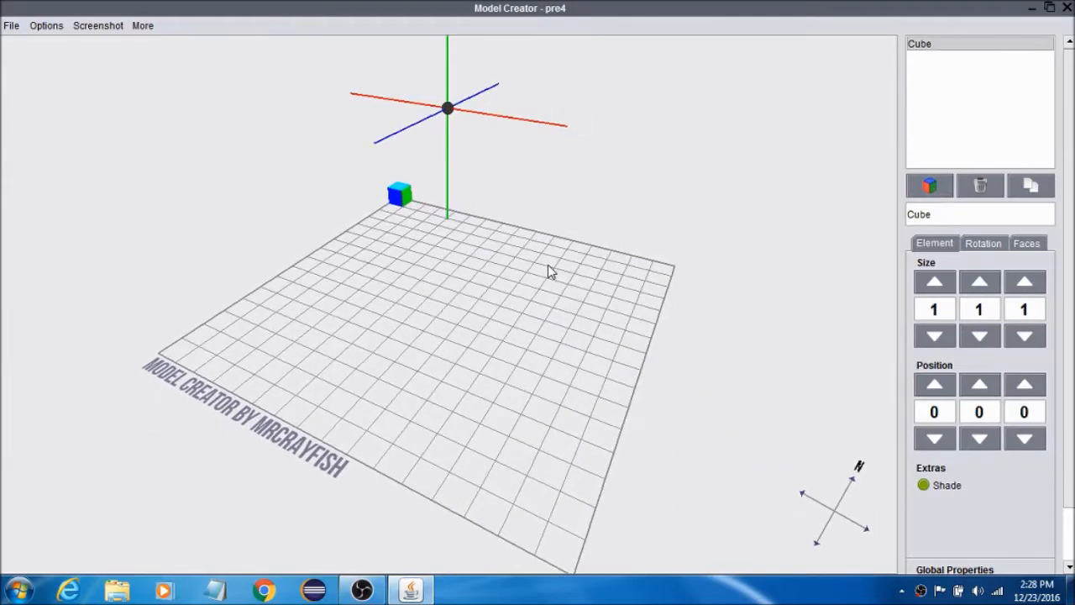
click(935, 282)
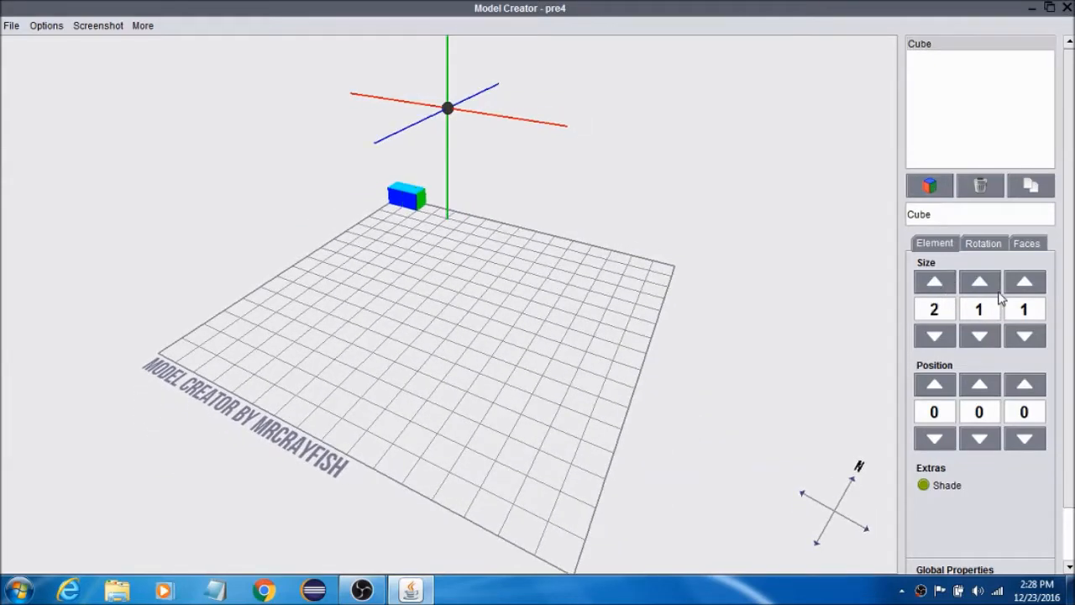
click(1023, 283)
drag(578, 330, 884, 287)
drag(535, 355, 694, 346)
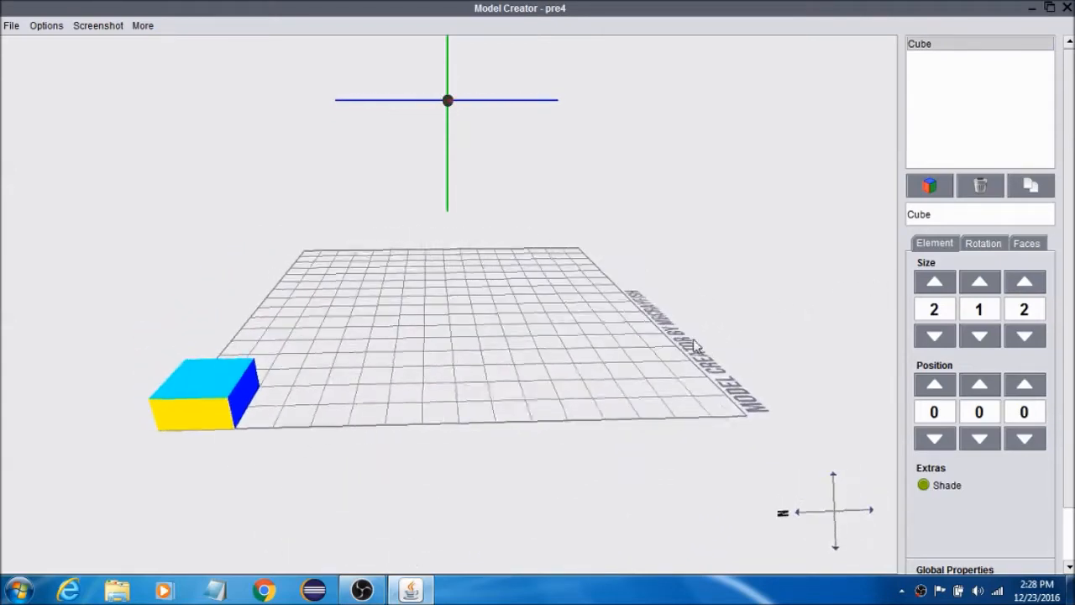
Set the cube's height to 7.
click(977, 286)
click(977, 285)
click(977, 285)
click(978, 286)
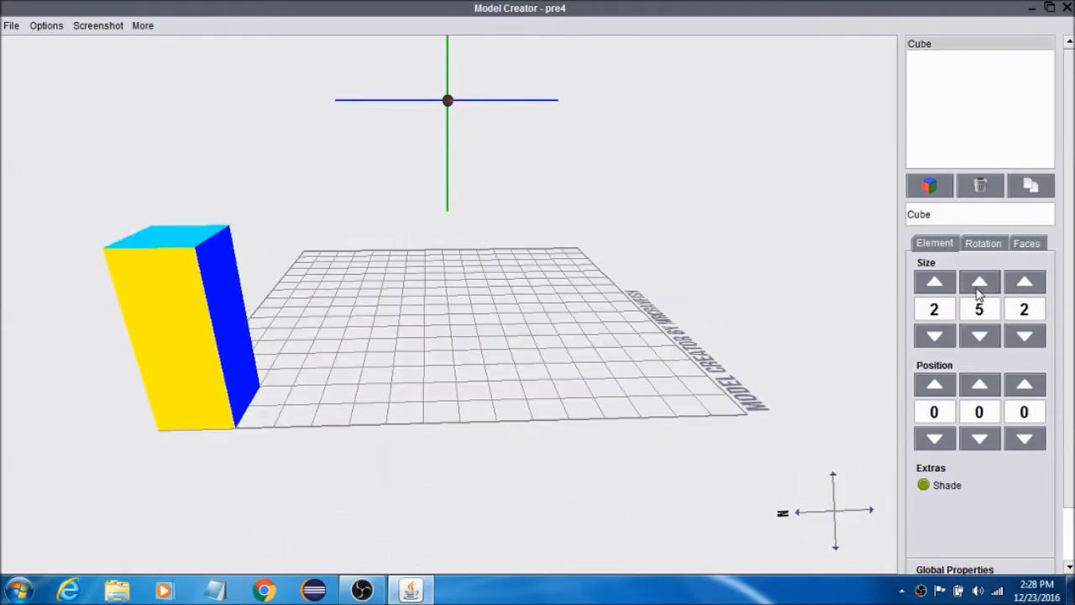
click(977, 285)
click(978, 285)
Add a second cube and set its vertical position to 7 so it sits on top of the first.
drag(780, 314, 632, 309)
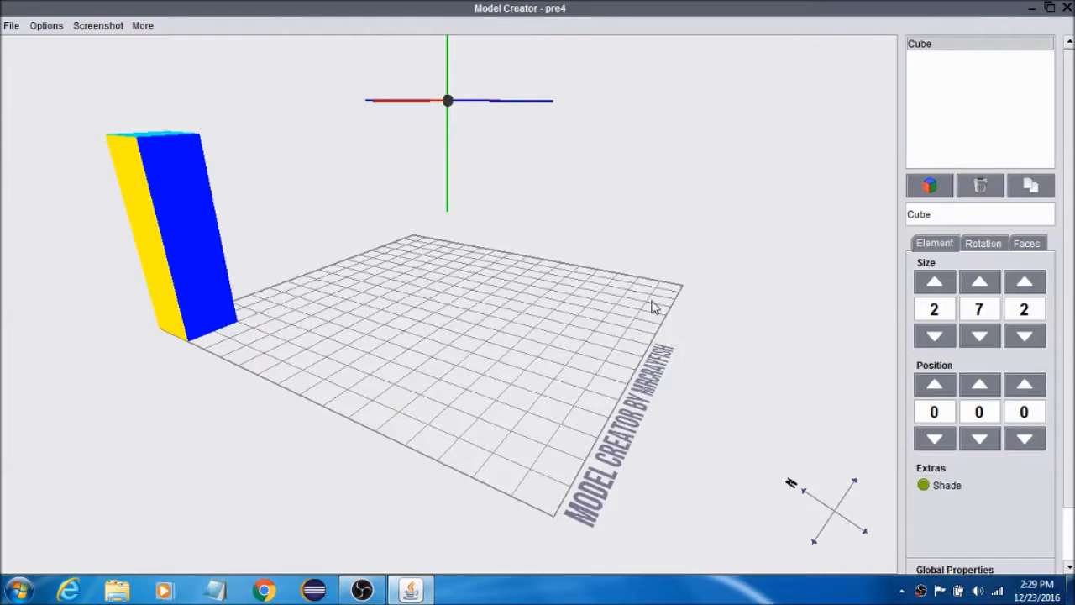
drag(720, 274, 769, 314)
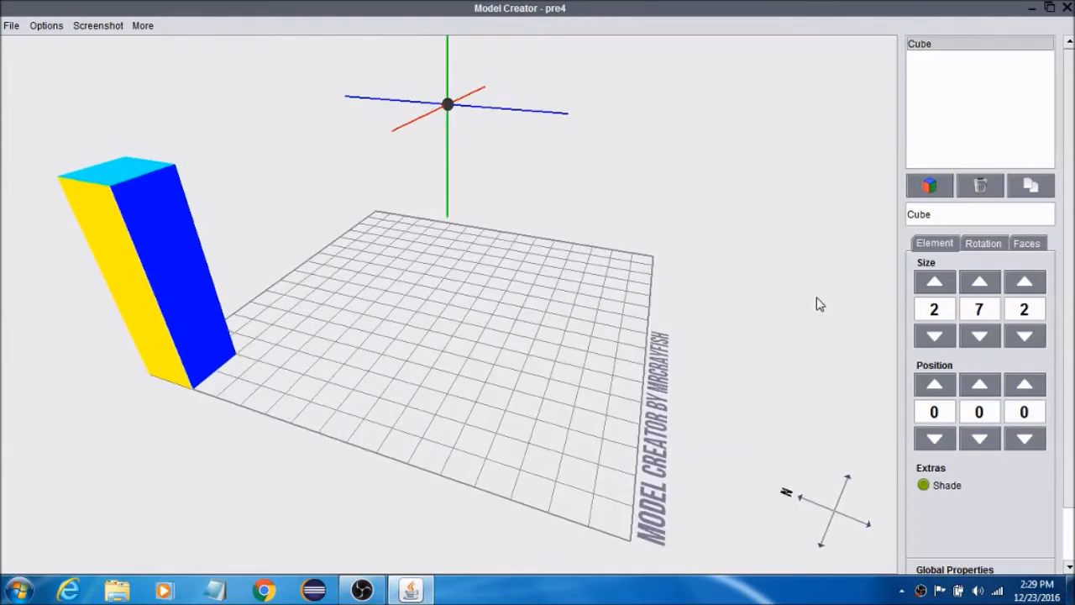
click(929, 186)
click(982, 392)
click(982, 391)
click(982, 392)
click(981, 391)
click(982, 391)
click(980, 388)
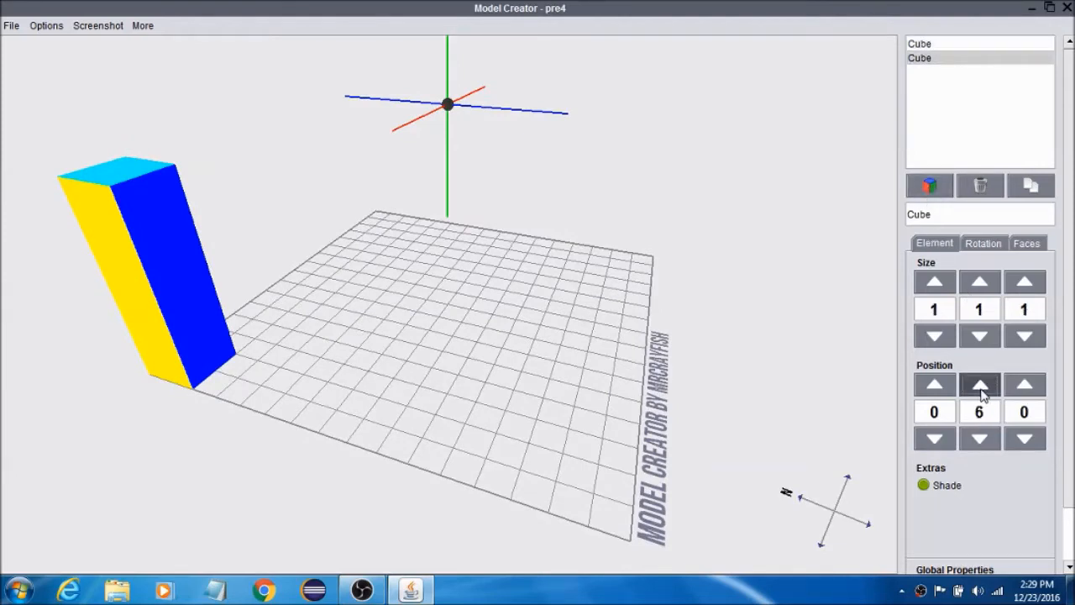
click(980, 388)
click(980, 388)
click(983, 438)
drag(768, 368, 778, 264)
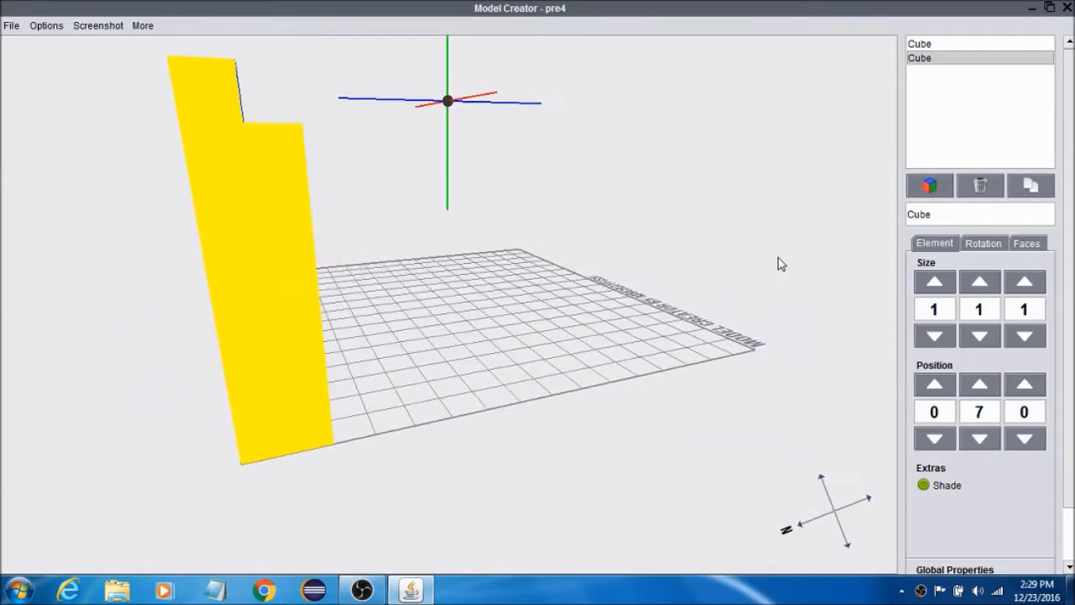
Compare the two cubes' values, and reduce the height of the first cube to 4.
click(971, 44)
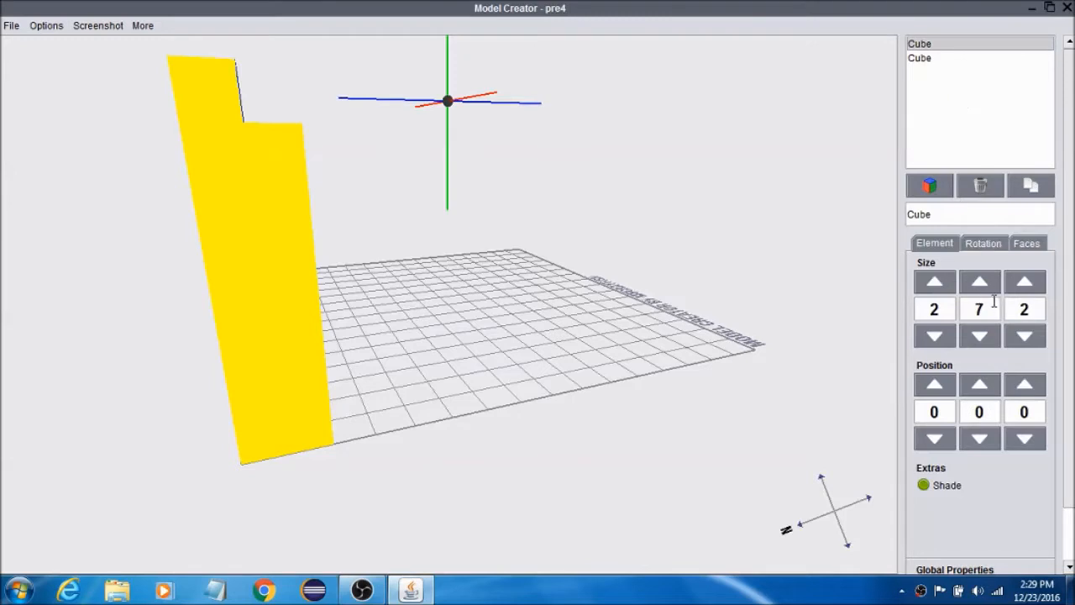
click(918, 60)
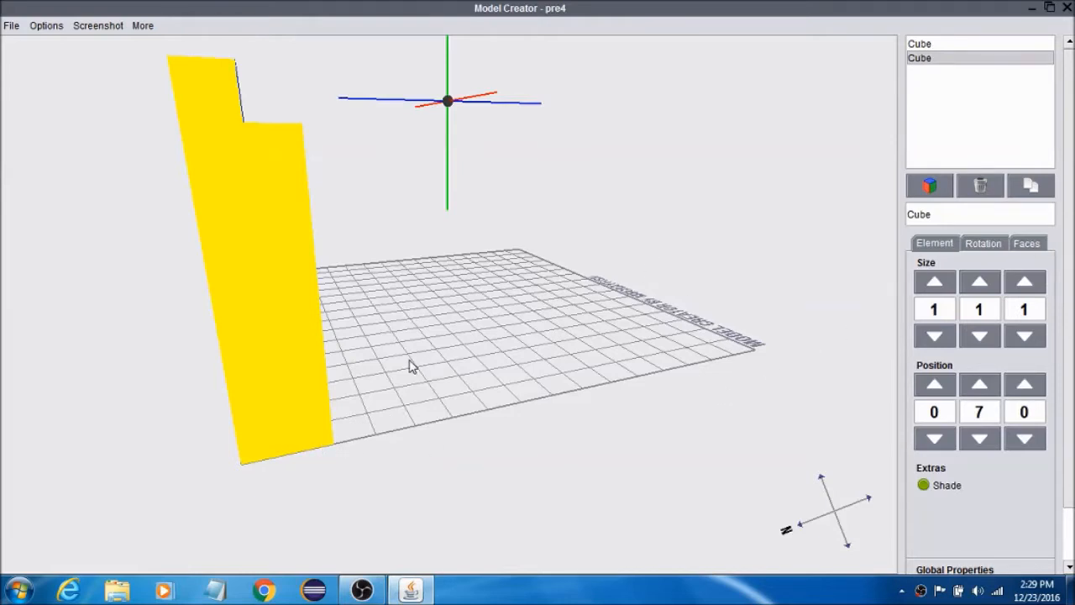
click(965, 46)
click(981, 337)
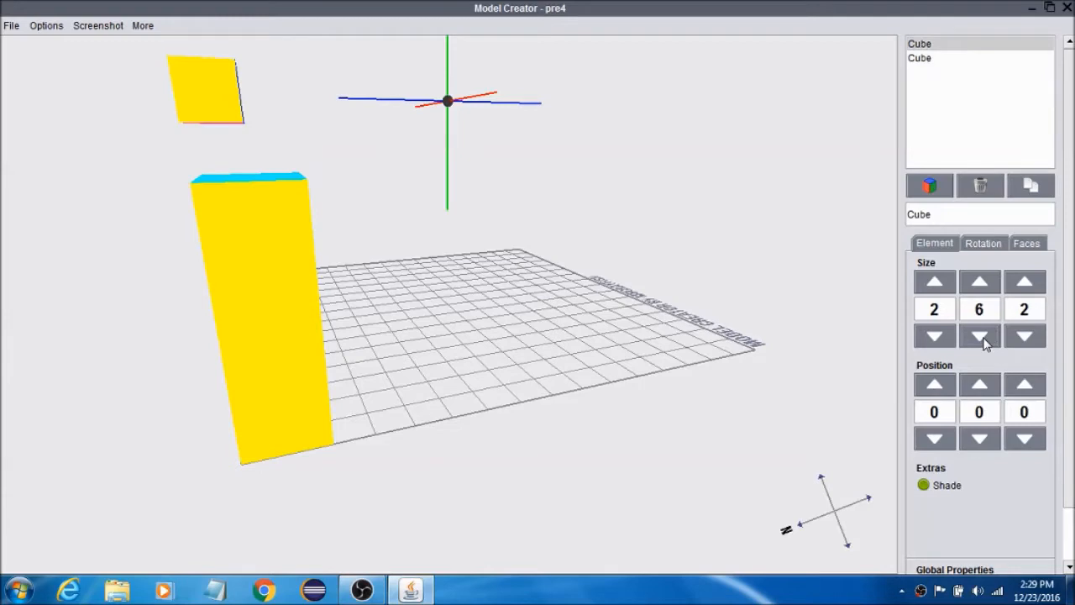
click(981, 337)
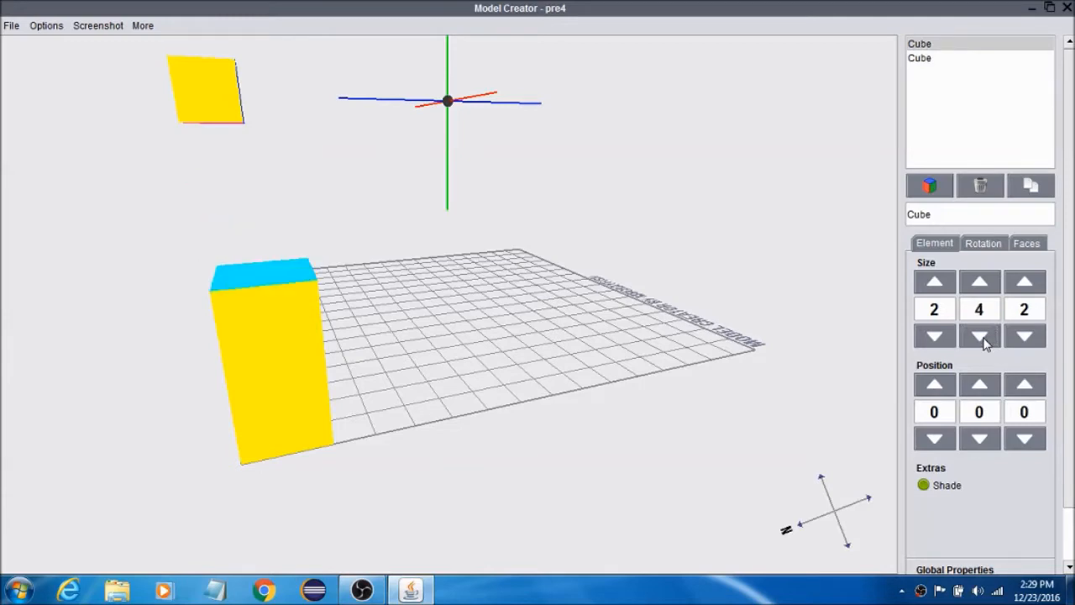
Reduce the height of the first cube to 0.
click(980, 337)
click(981, 336)
click(981, 336)
click(981, 337)
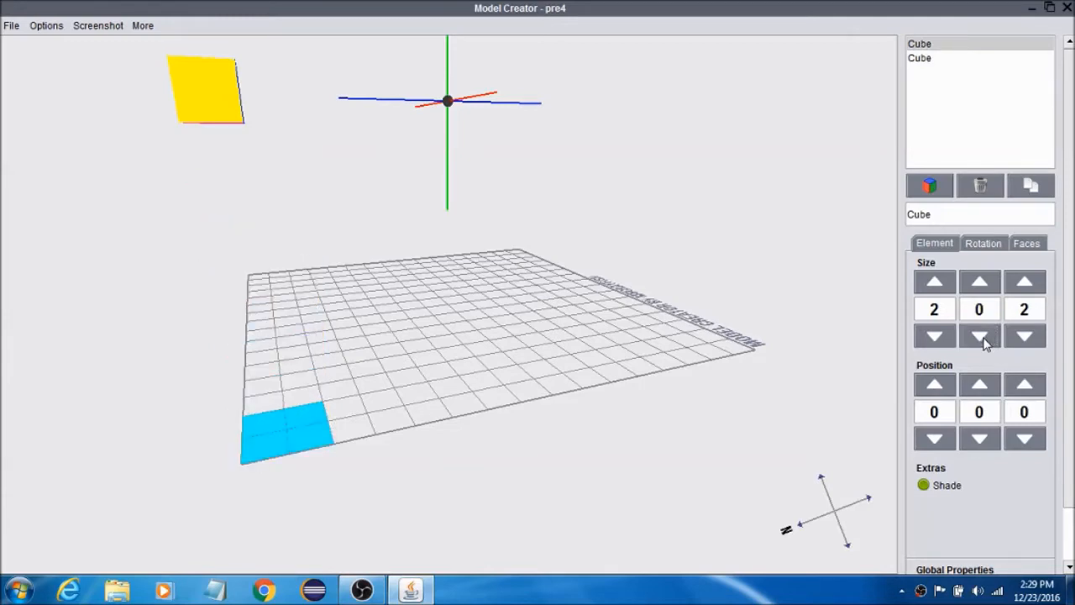
Set the first cube's height to 7 so it reaches the second cube.
click(991, 291)
click(991, 290)
click(991, 290)
click(990, 291)
click(991, 290)
click(991, 291)
click(991, 291)
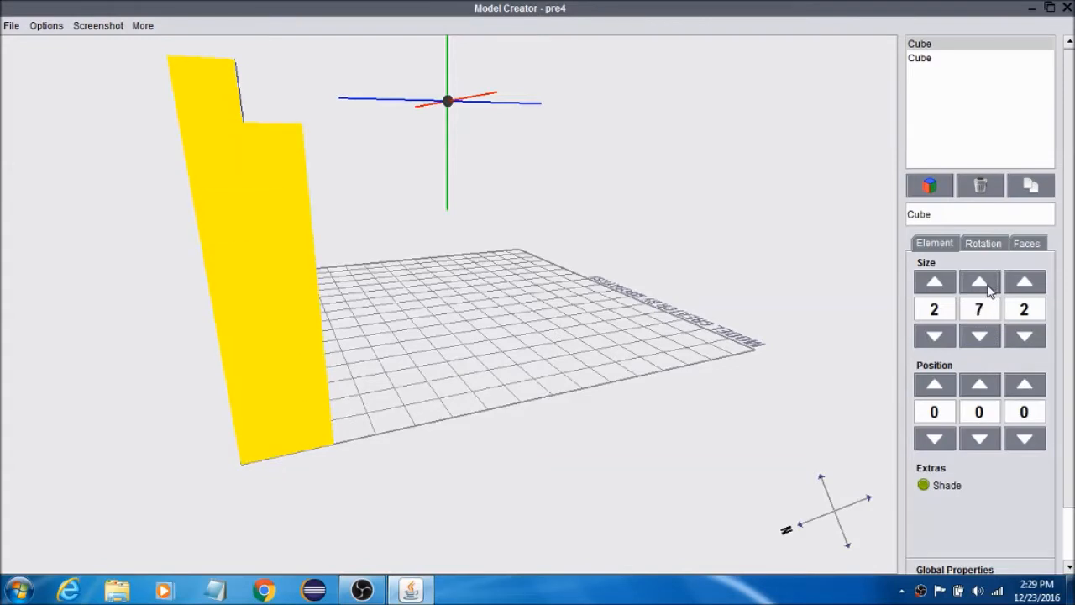
drag(882, 323, 705, 359)
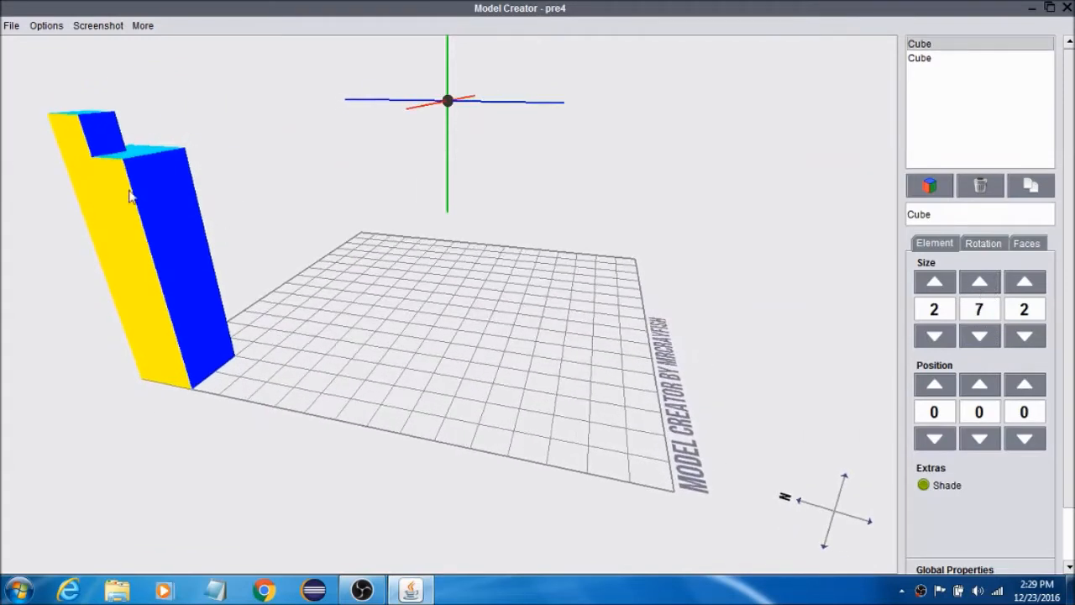
Select the second cube and set its width to 16.
click(917, 59)
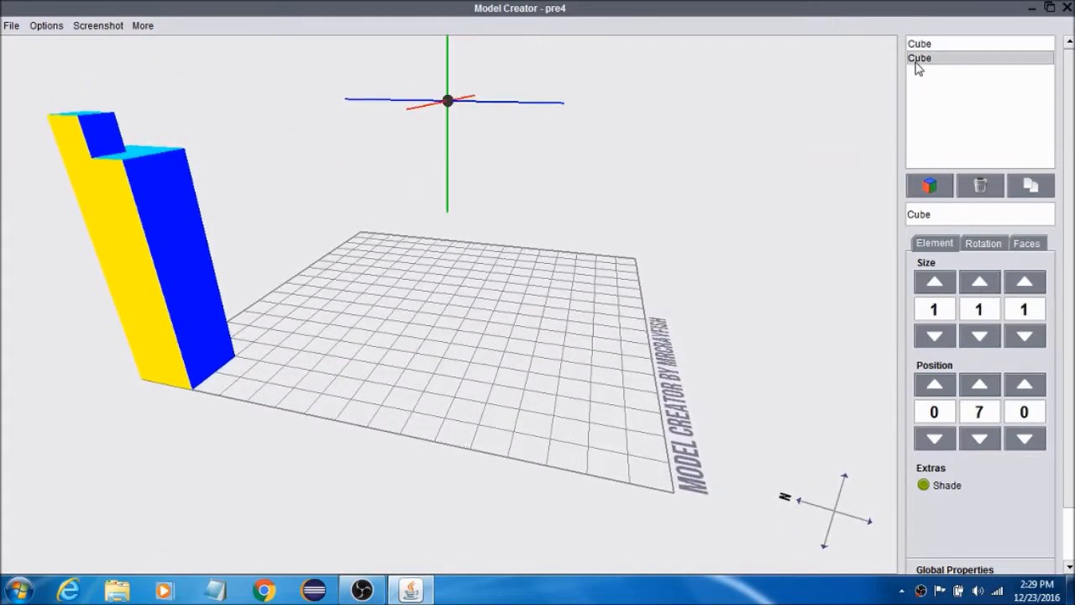
click(935, 282)
click(935, 282)
click(934, 282)
triple_click(935, 282)
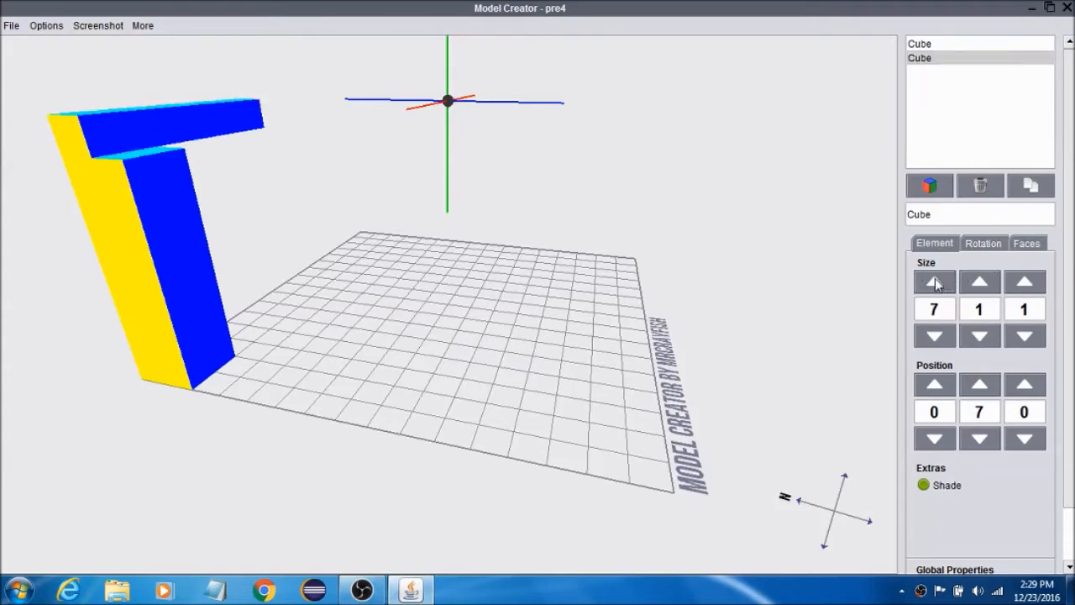
triple_click(935, 282)
double_click(934, 282)
click(934, 283)
click(935, 282)
double_click(934, 283)
double_click(990, 283)
click(980, 336)
click(979, 336)
Set the second cube's depth to 16 so it spans the whole grid, and check the result from below and above.
double_click(1024, 282)
click(1025, 282)
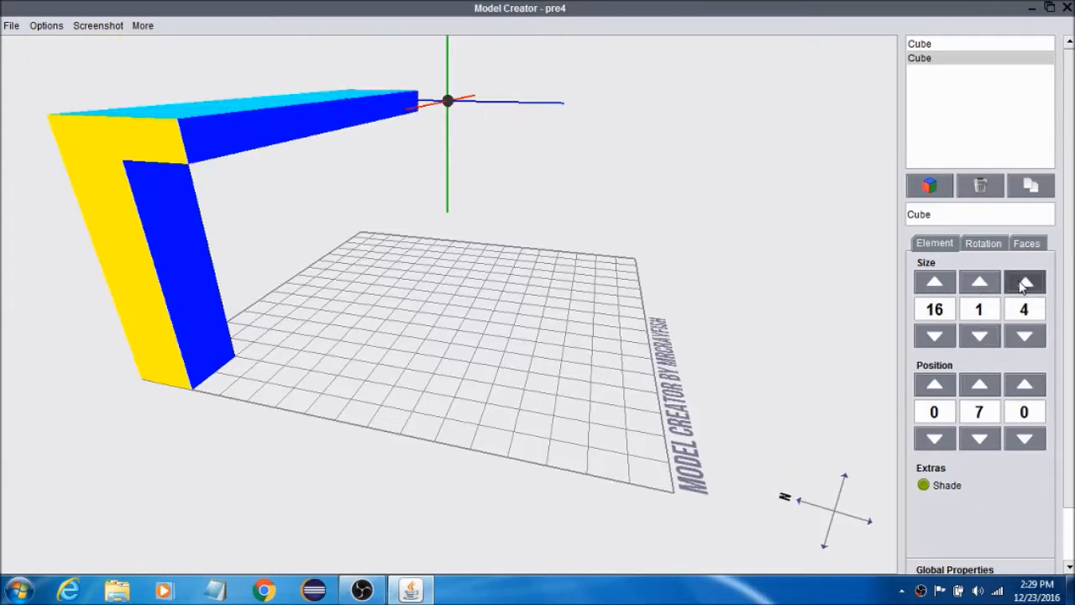
triple_click(1025, 282)
double_click(1024, 282)
triple_click(1025, 282)
triple_click(1024, 282)
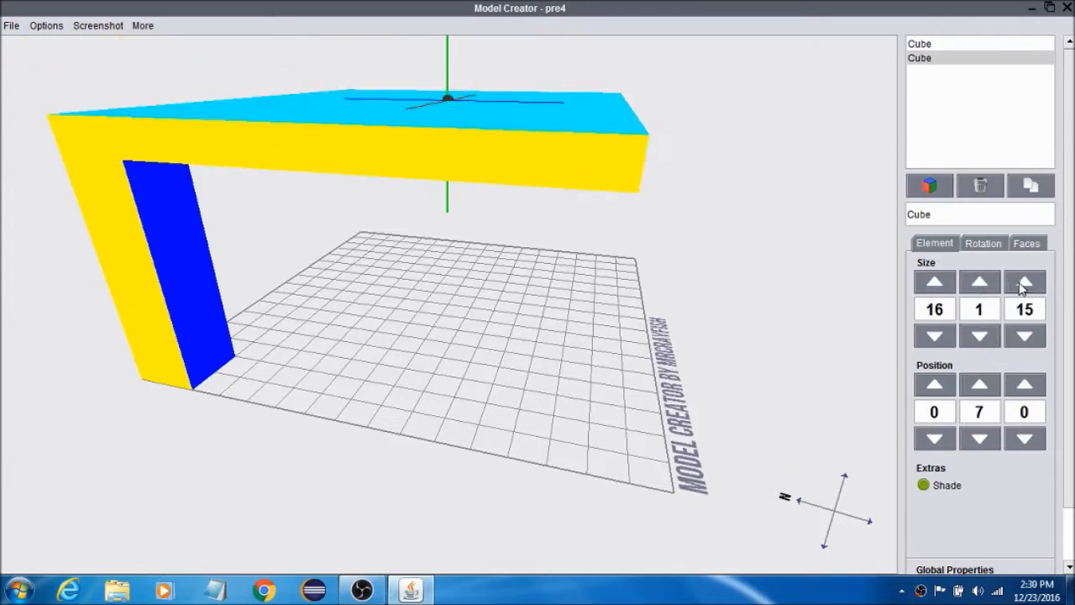
click(1024, 282)
drag(828, 331, 821, 280)
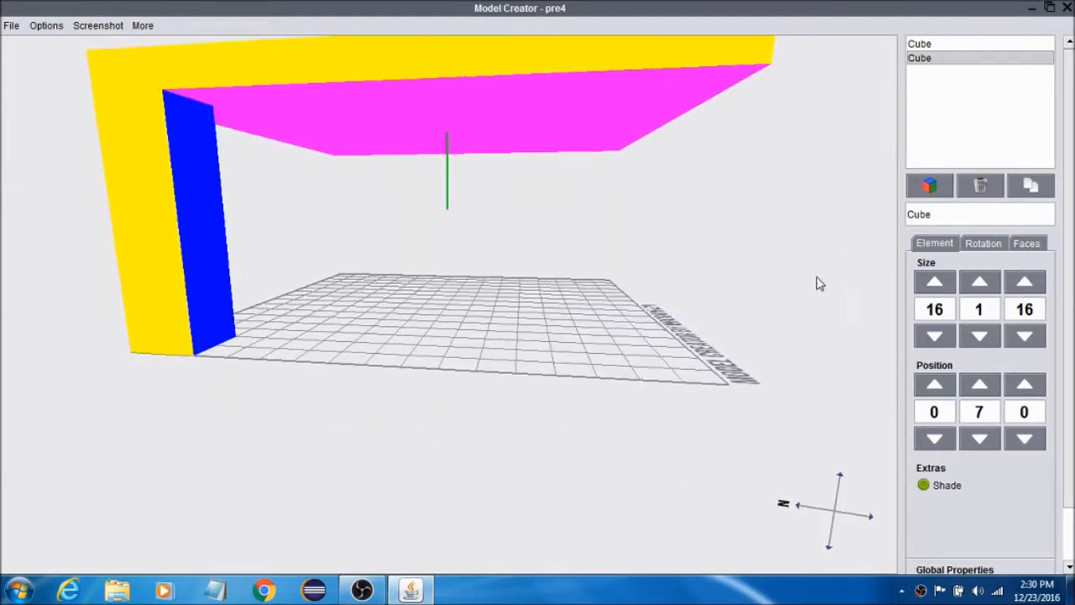
drag(593, 238, 525, 289)
right_drag(525, 284, 523, 297)
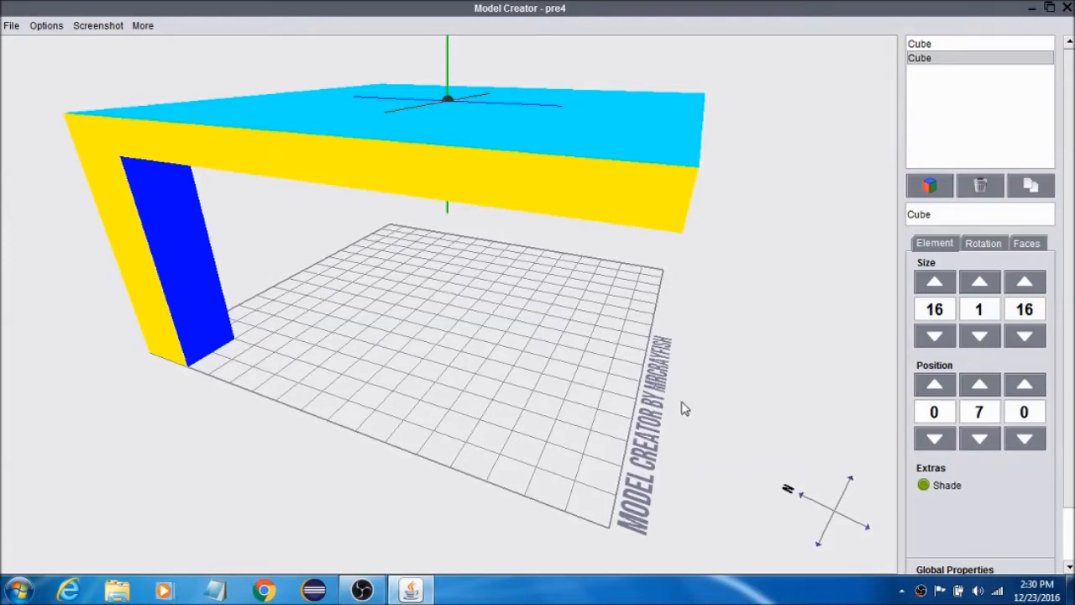
Start setting the texture path, and open the %appdata% folder in Windows Explorer.
click(12, 25)
click(55, 133)
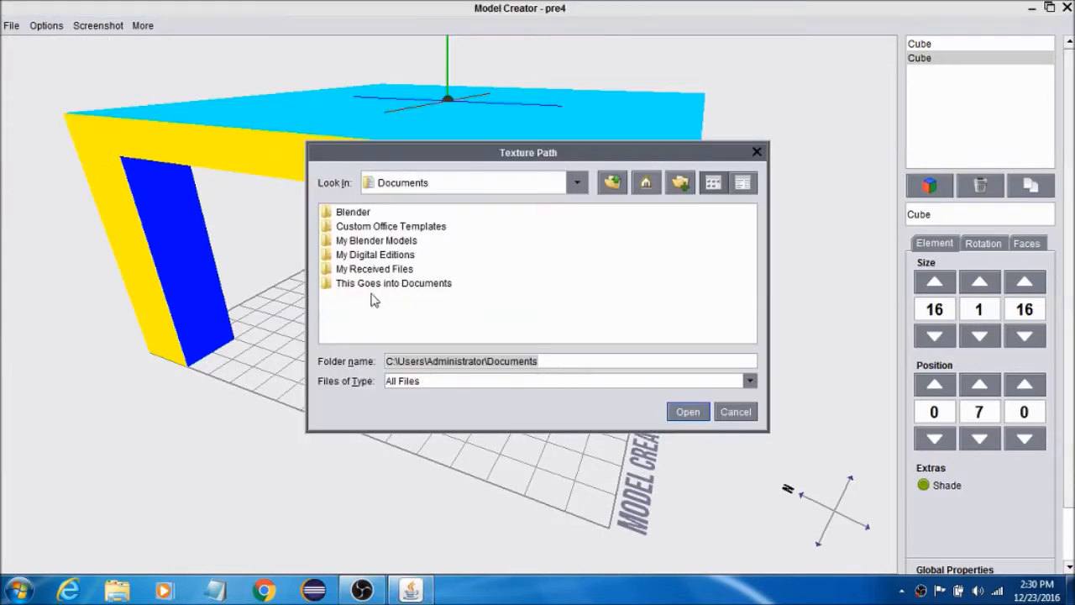
click(19, 590)
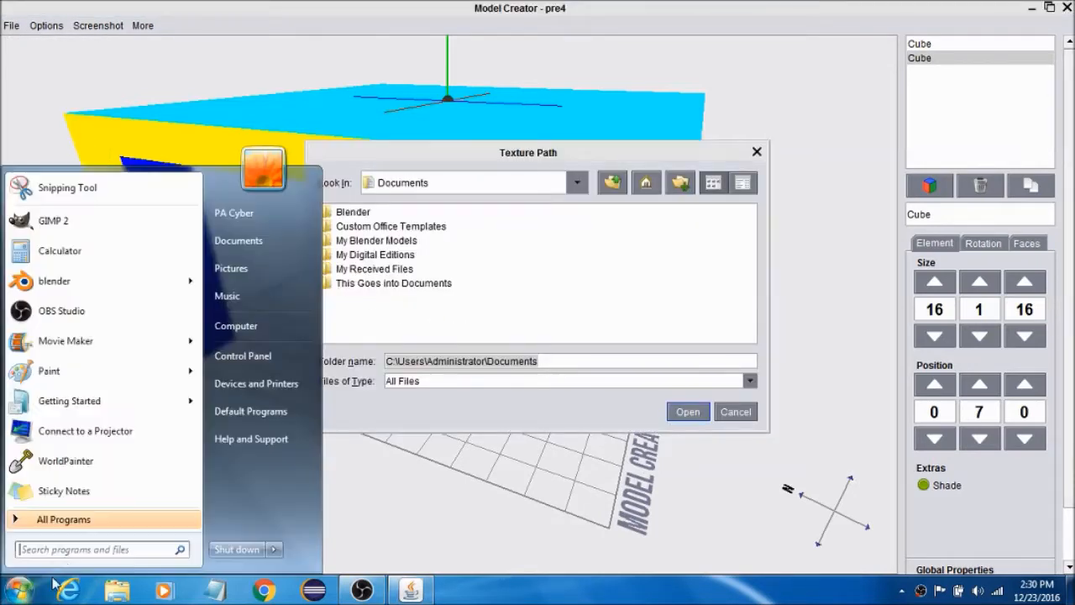
text(%appdata%)
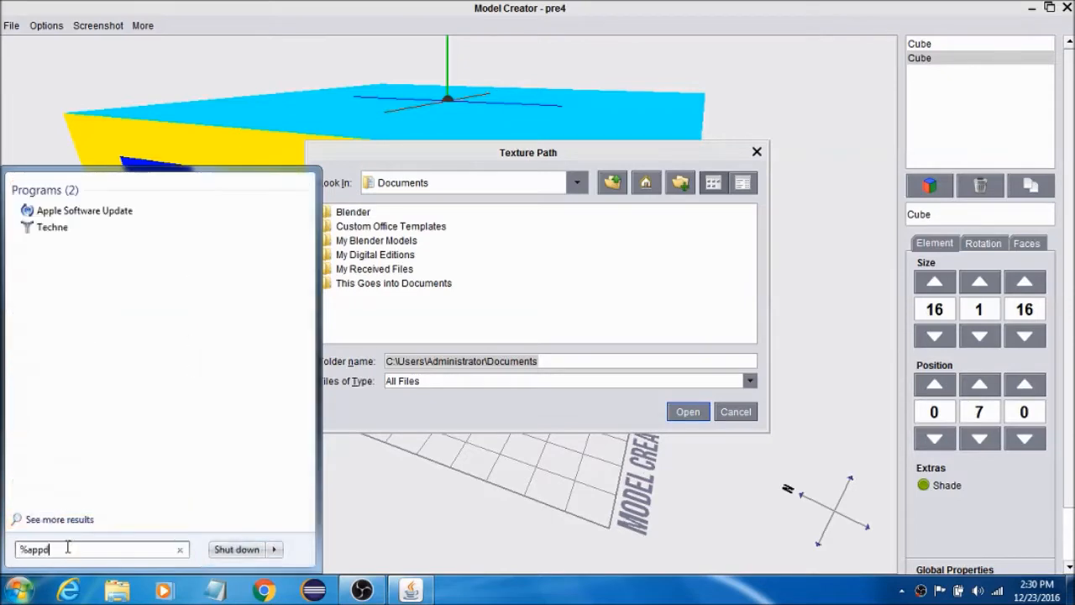
key(Return)
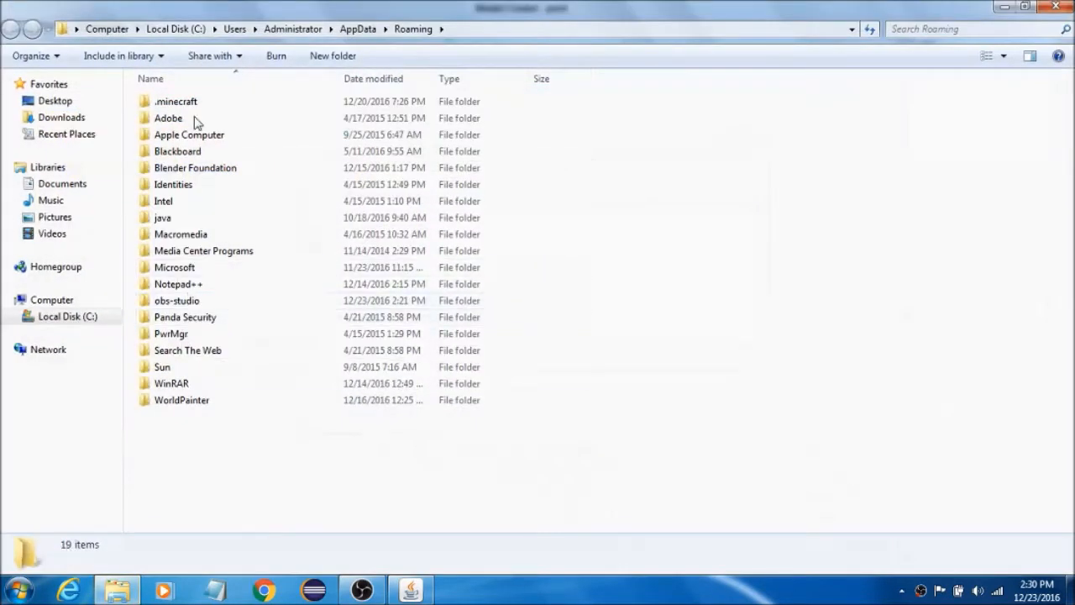
Browse to the .minecraft\resourcepacks\TestPack\assets\minecraft\textures\blocks folder.
double_click(176, 102)
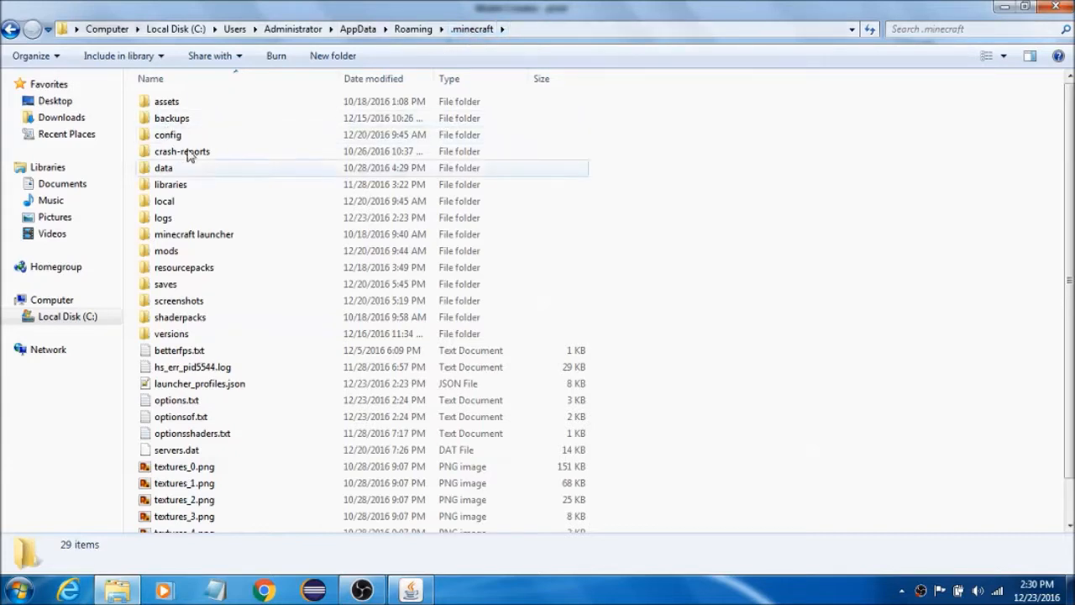
double_click(184, 268)
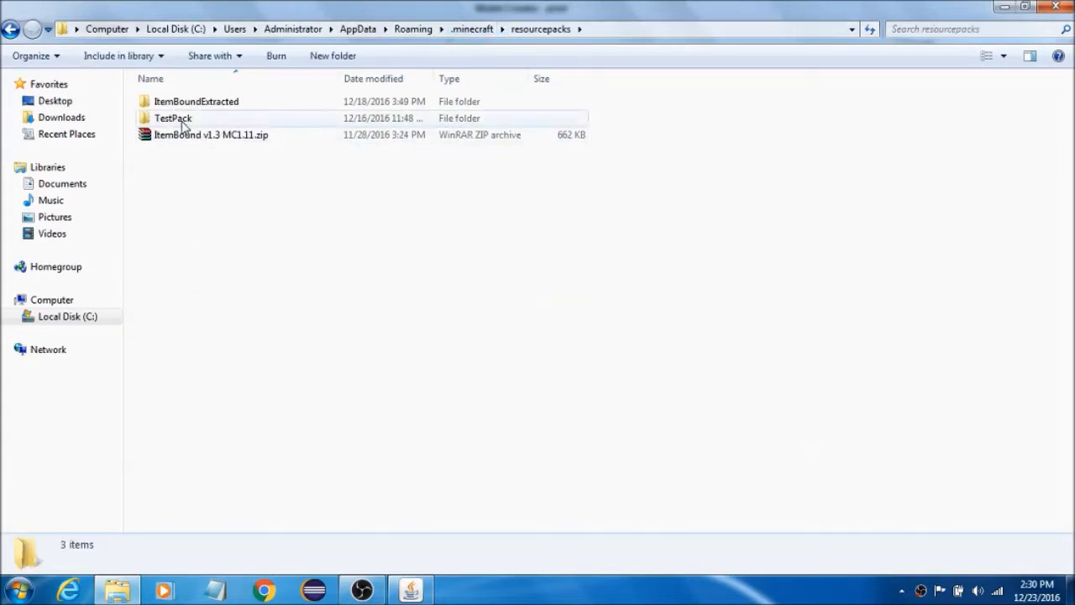
double_click(181, 122)
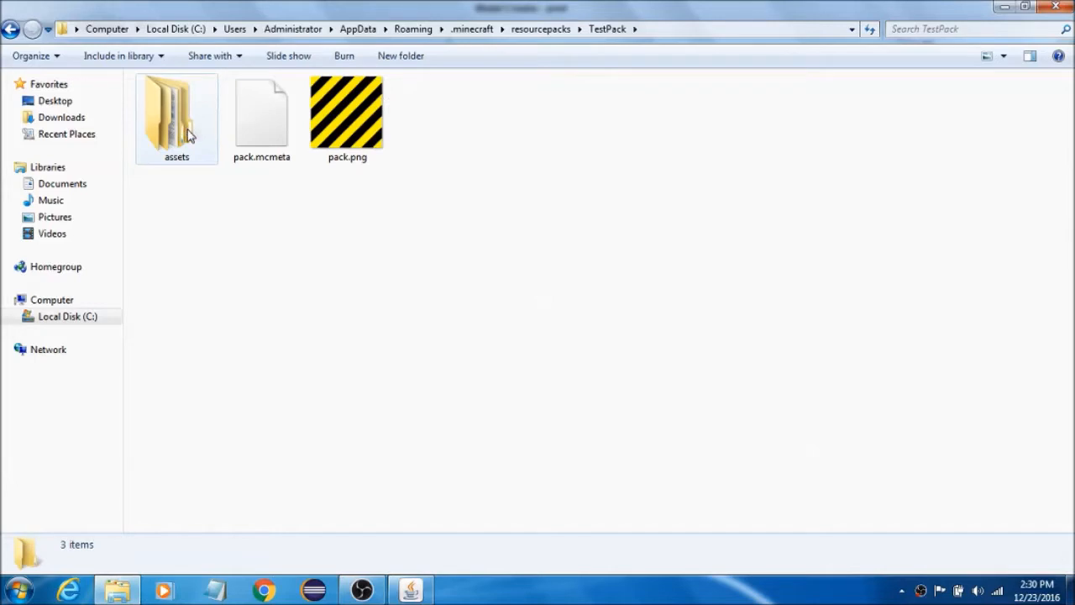
double_click(180, 137)
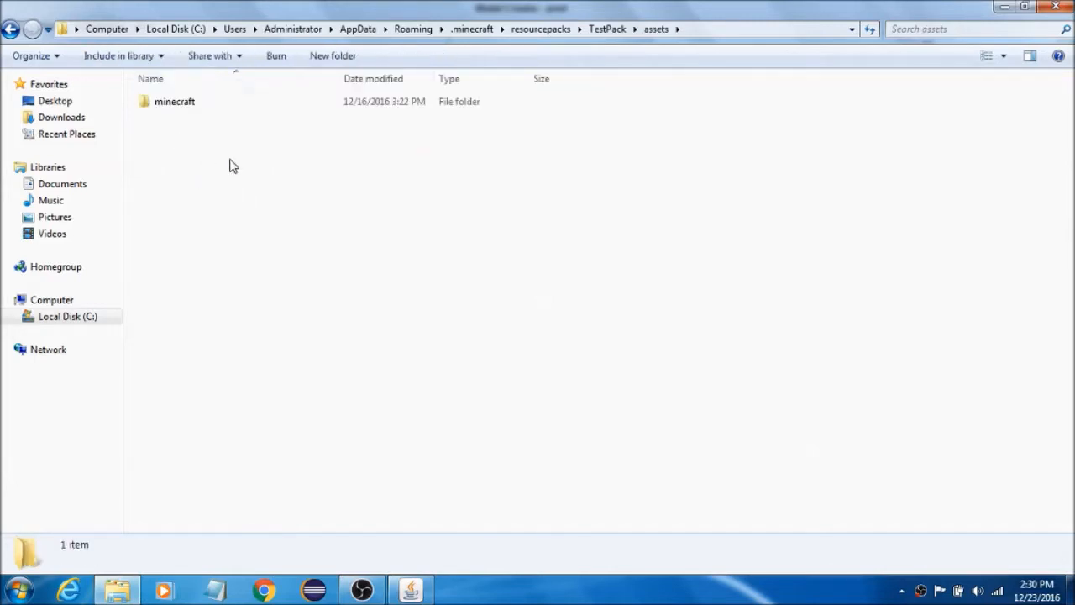
double_click(184, 105)
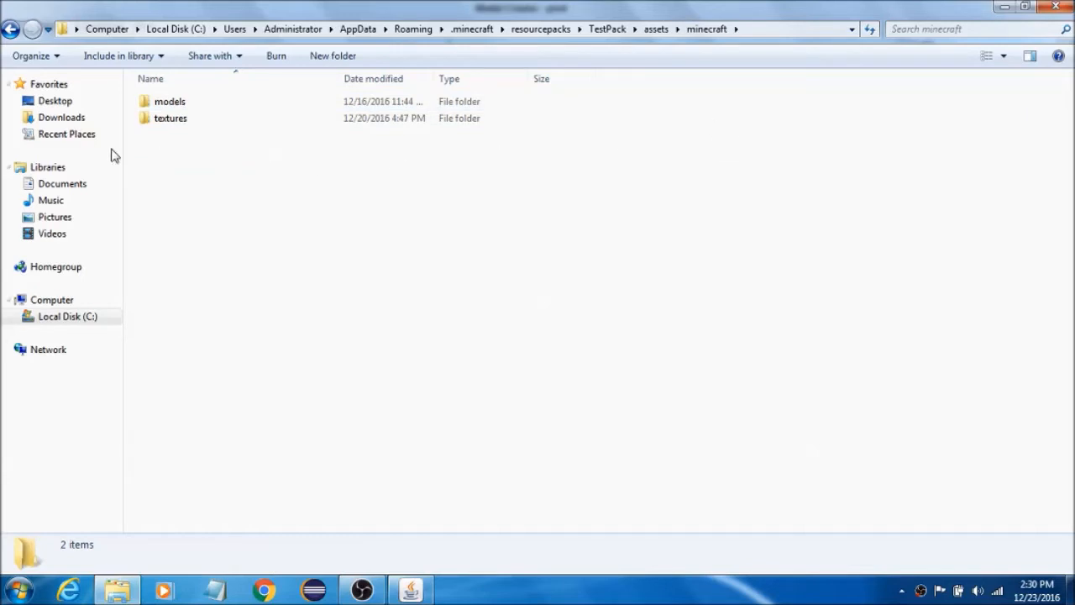
double_click(200, 121)
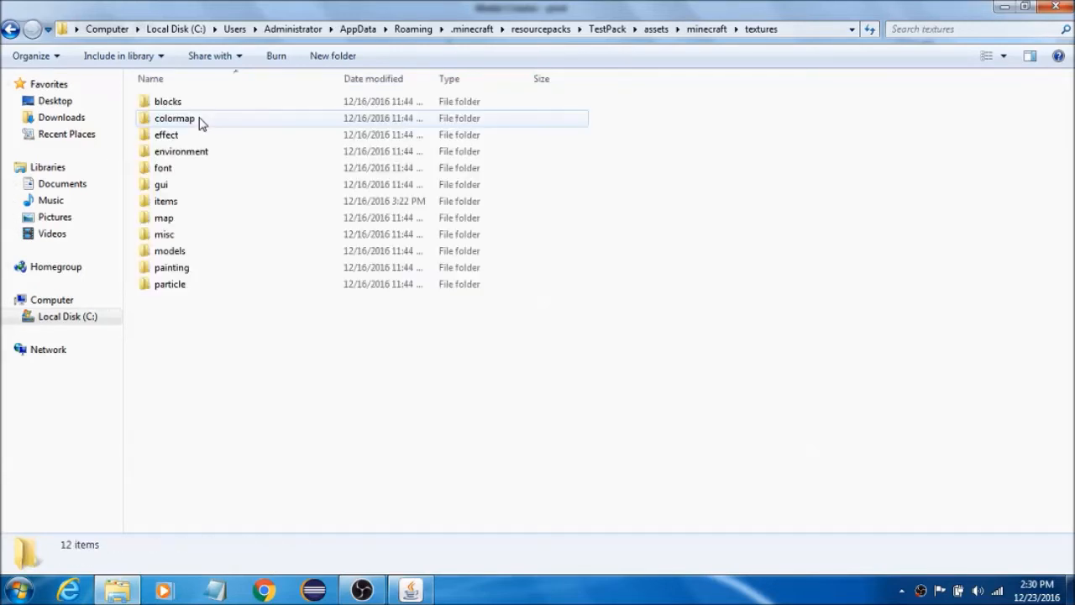
click(190, 107)
double_click(190, 109)
Copy the blocks folder's full path and apply it as the texture path in Model Creator.
click(776, 32)
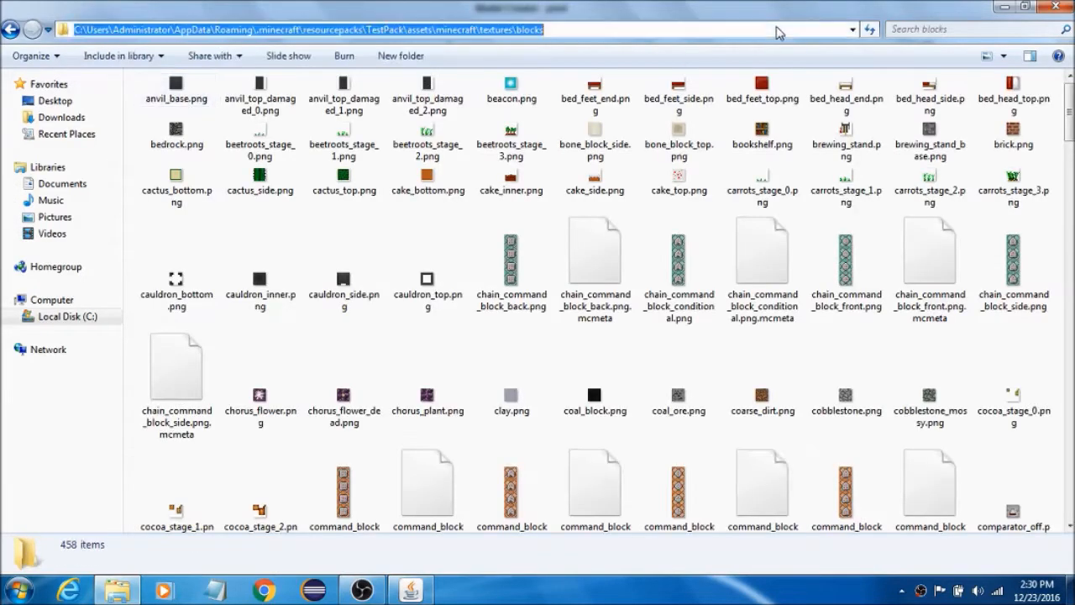
right_click(491, 29)
click(548, 79)
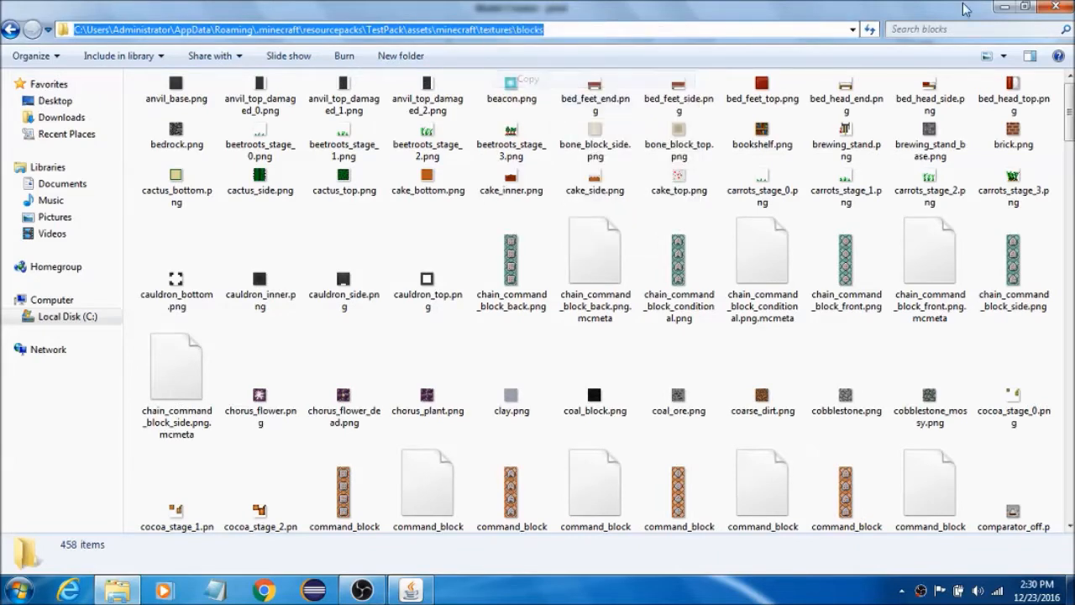
click(1005, 8)
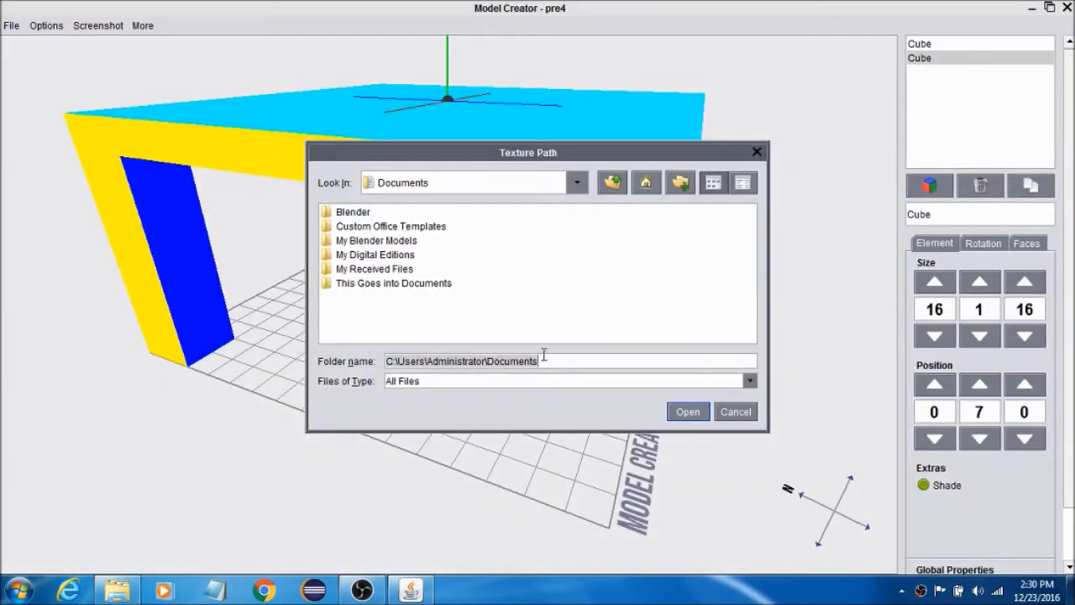
key(ctrl+v)
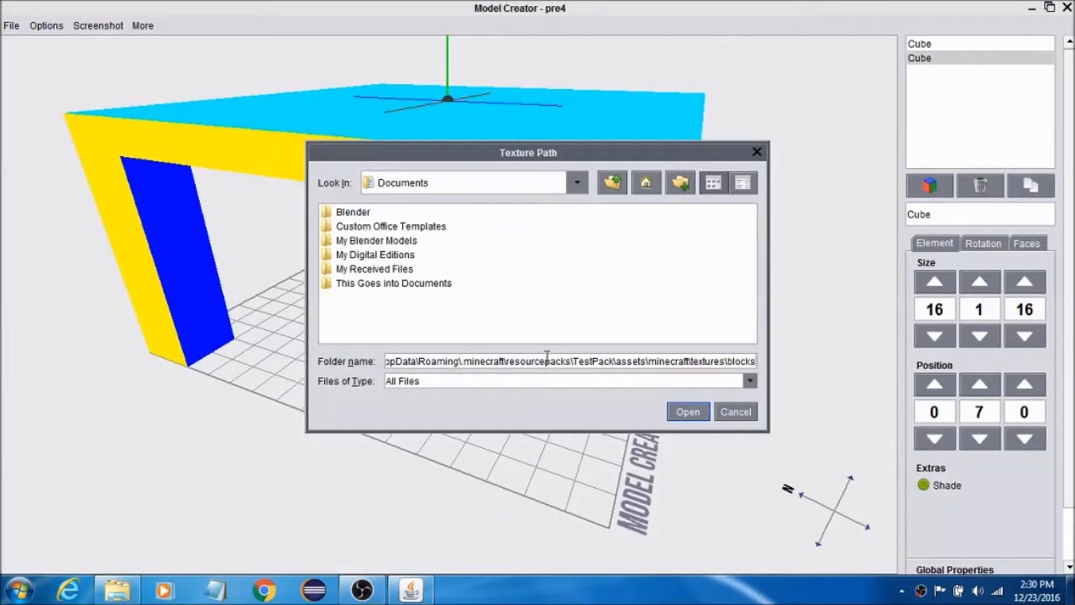
click(682, 416)
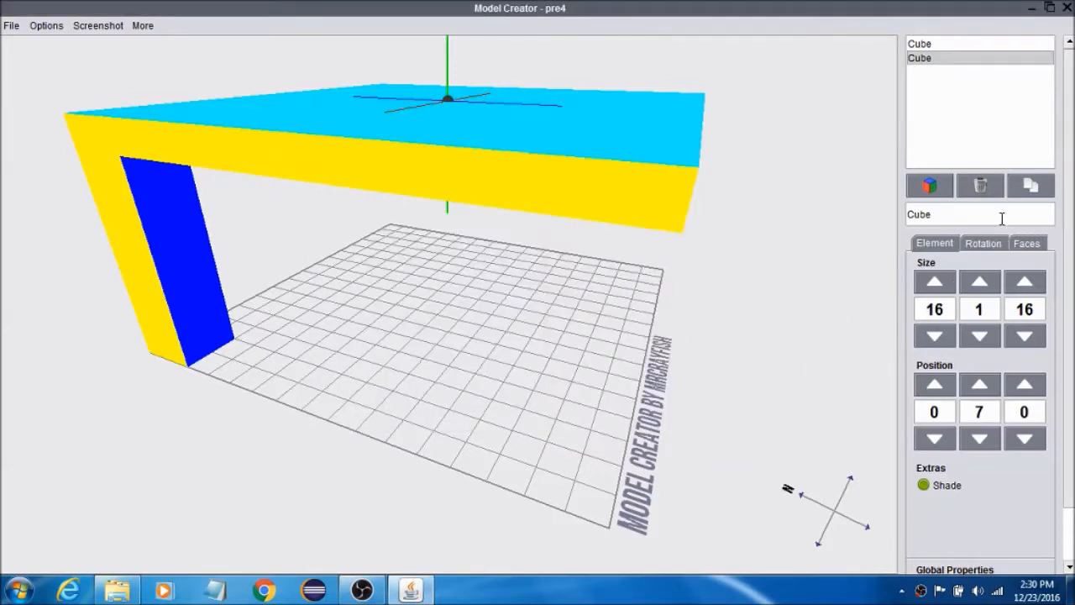
Select the first cube and show its face texture settings.
click(937, 46)
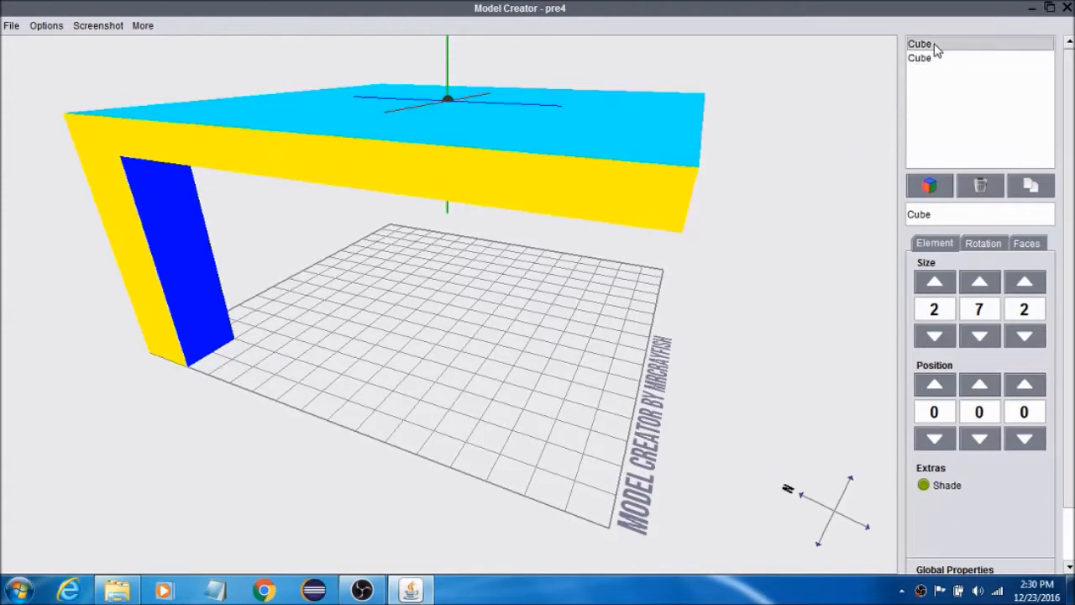
click(1028, 245)
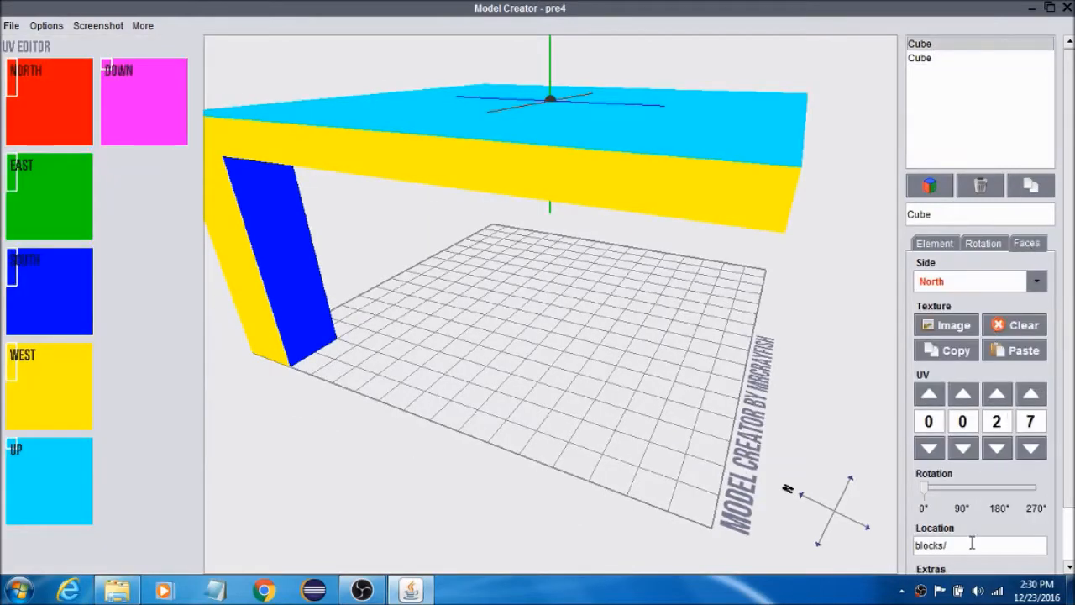
scroll(1007, 521, down, 1)
scroll(991, 496, down, 1)
Try the texture location blocks/planks_oak for the north face, and restore the location to blocks/.
drag(961, 487, 909, 494)
click(976, 487)
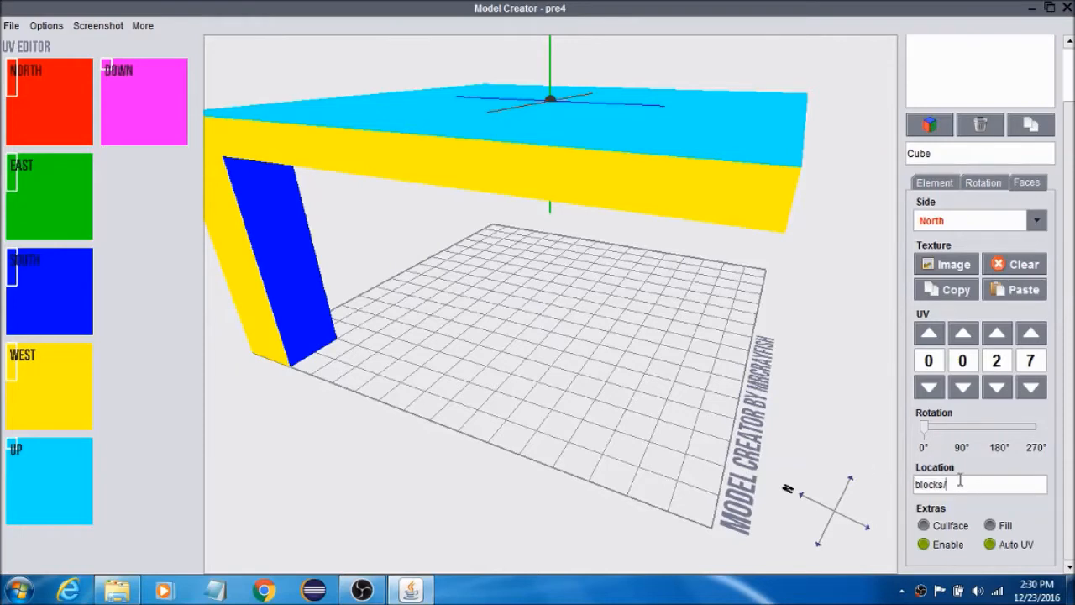
drag(960, 480, 879, 485)
click(958, 483)
text(planks)
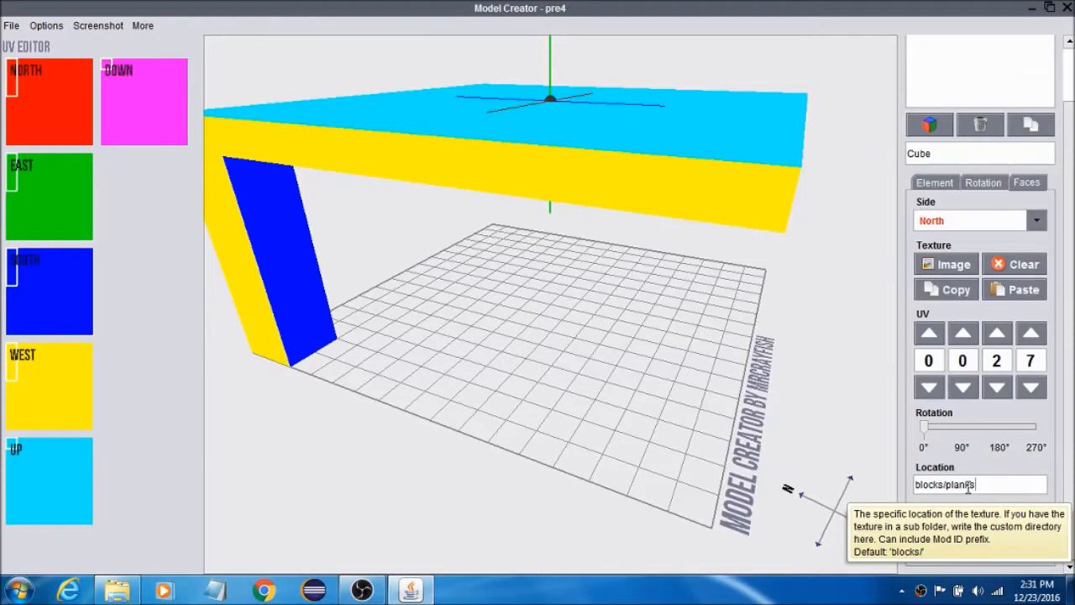
text(_oak)
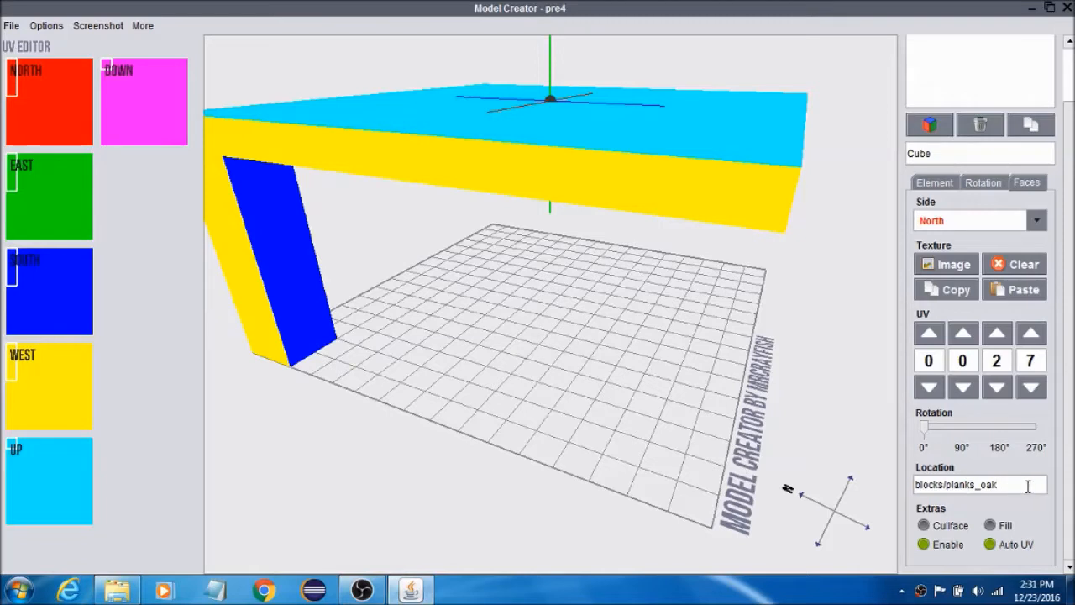
double_click(966, 487)
key(BackSpace)
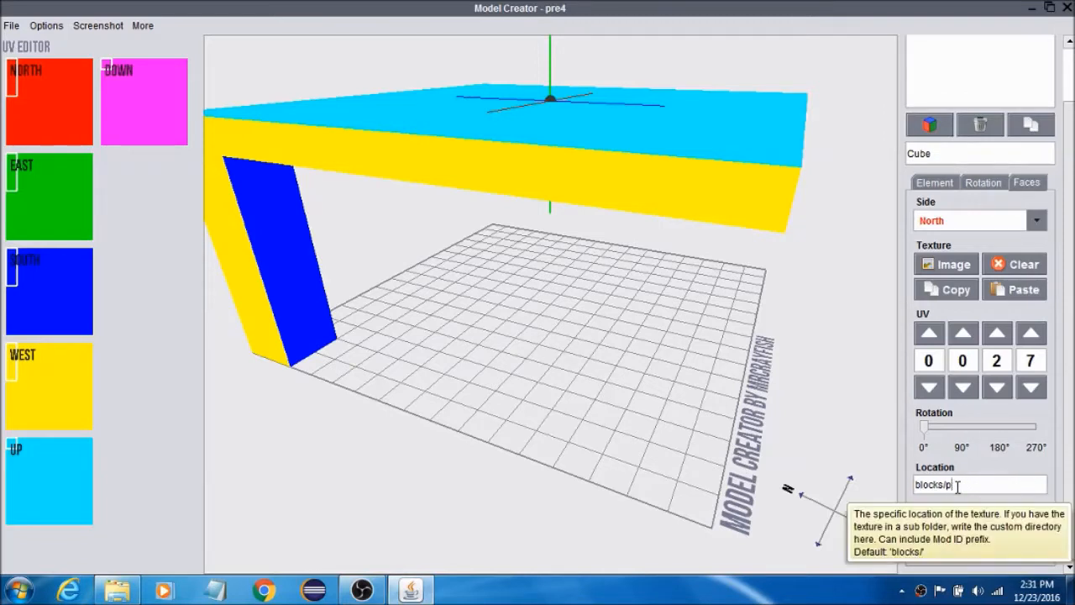
Start importing a texture image for the north face, and go to the TestPack blocks folder using the copied path.
click(946, 264)
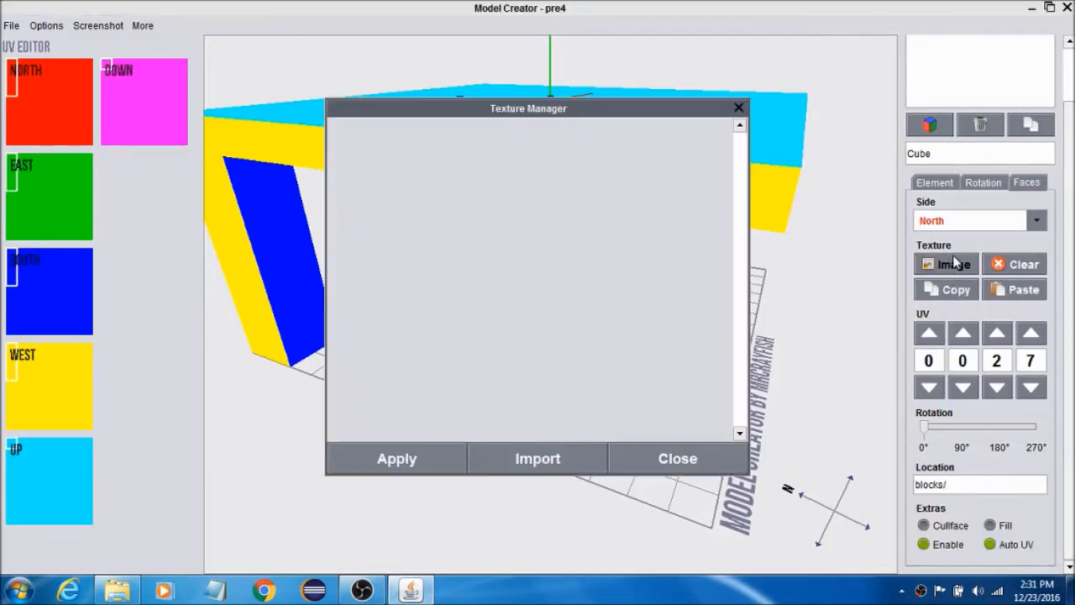
click(577, 445)
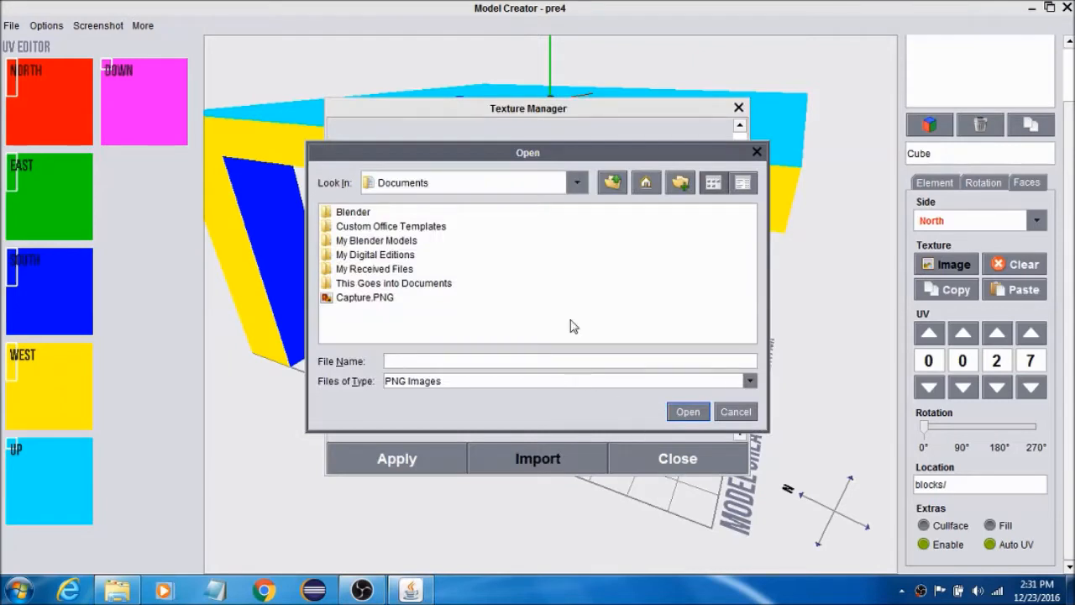
click(499, 365)
key(ctrl+v)
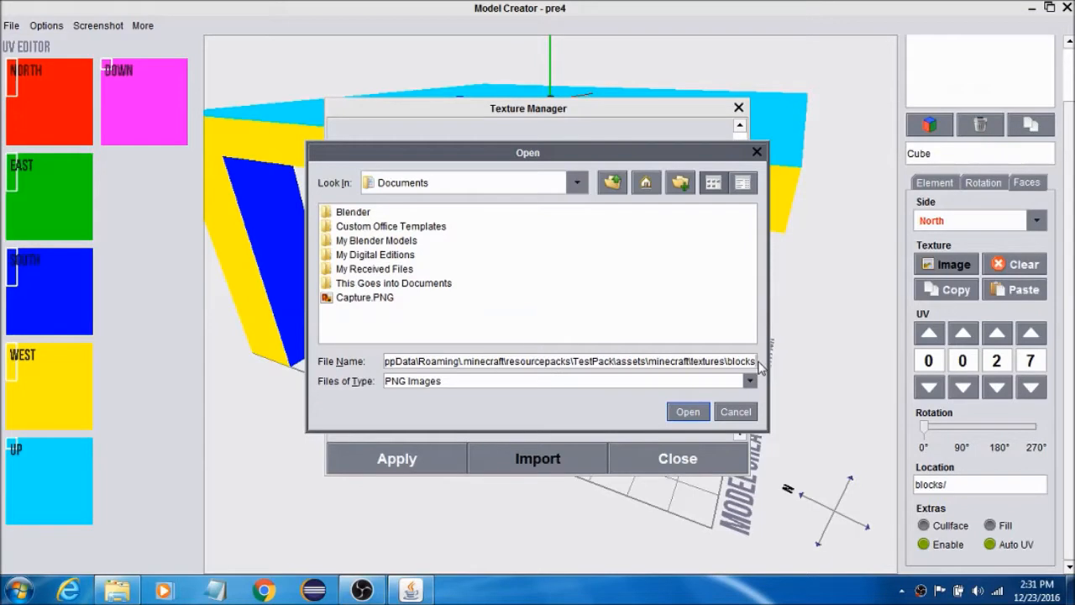
click(687, 412)
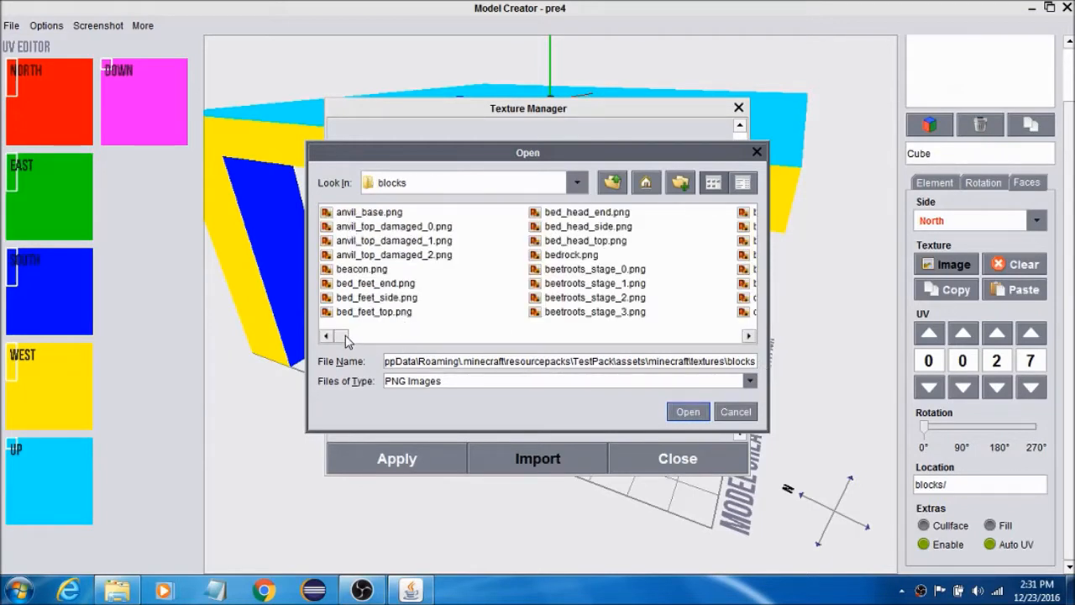
Import planks_oak.png from the blocks folder as a texture and leave the texture manager.
click(371, 212)
drag(345, 337, 595, 352)
click(539, 317)
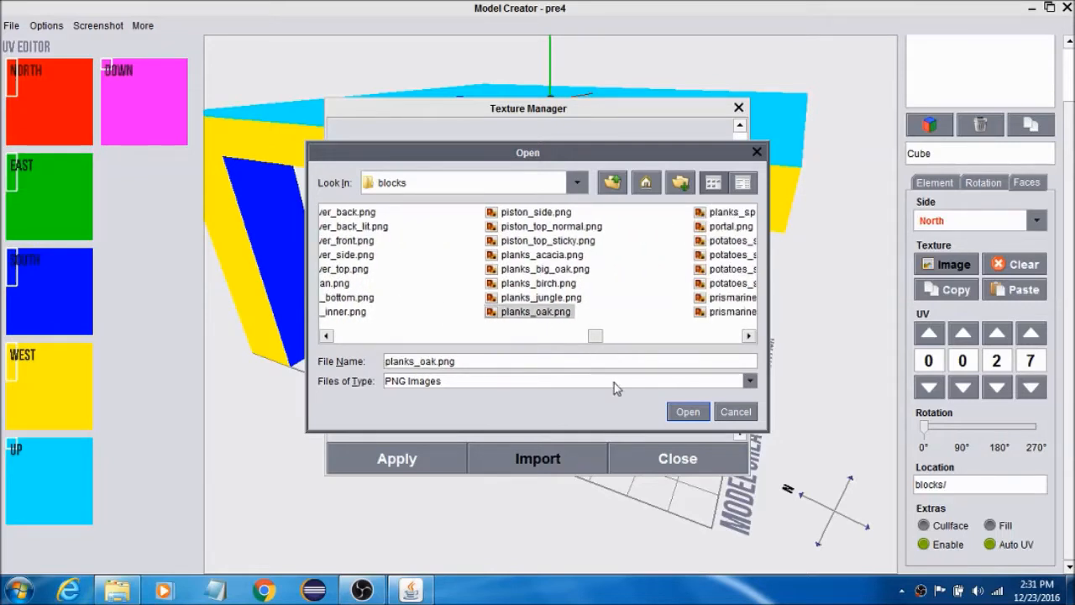
click(687, 411)
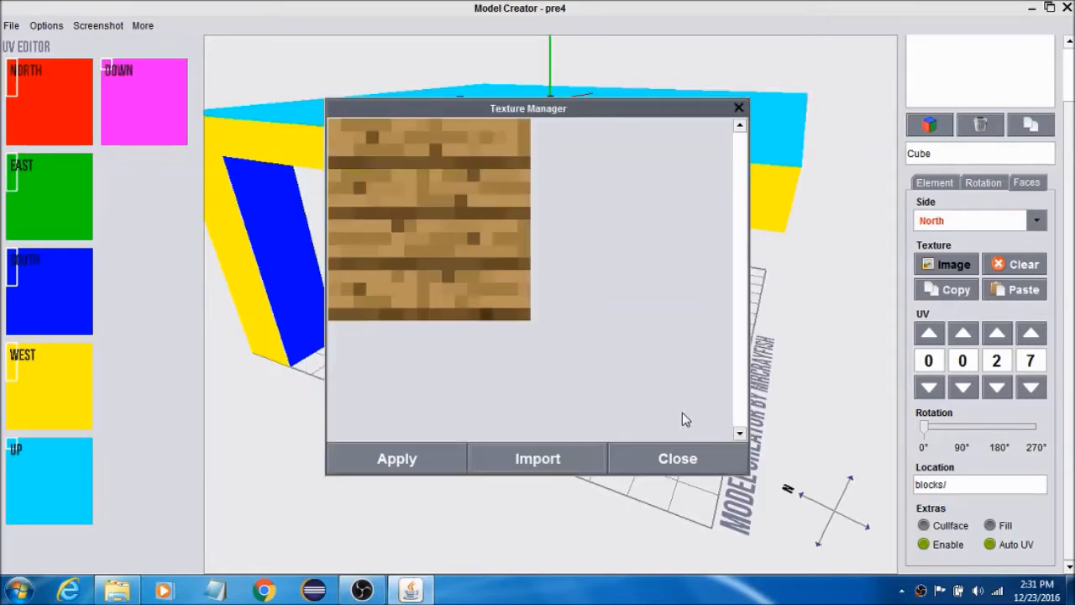
click(472, 257)
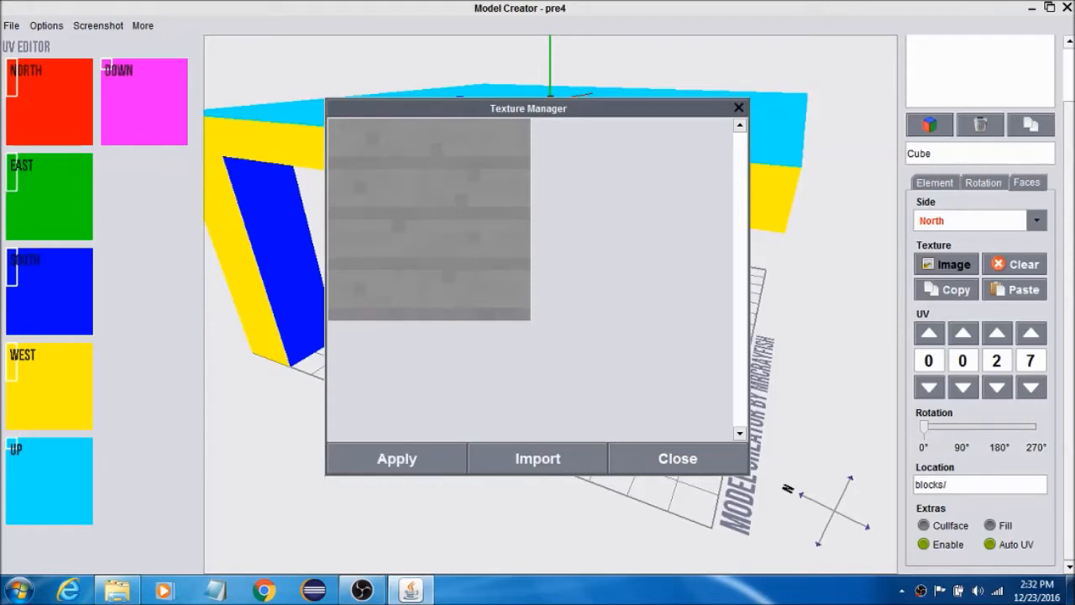
click(666, 458)
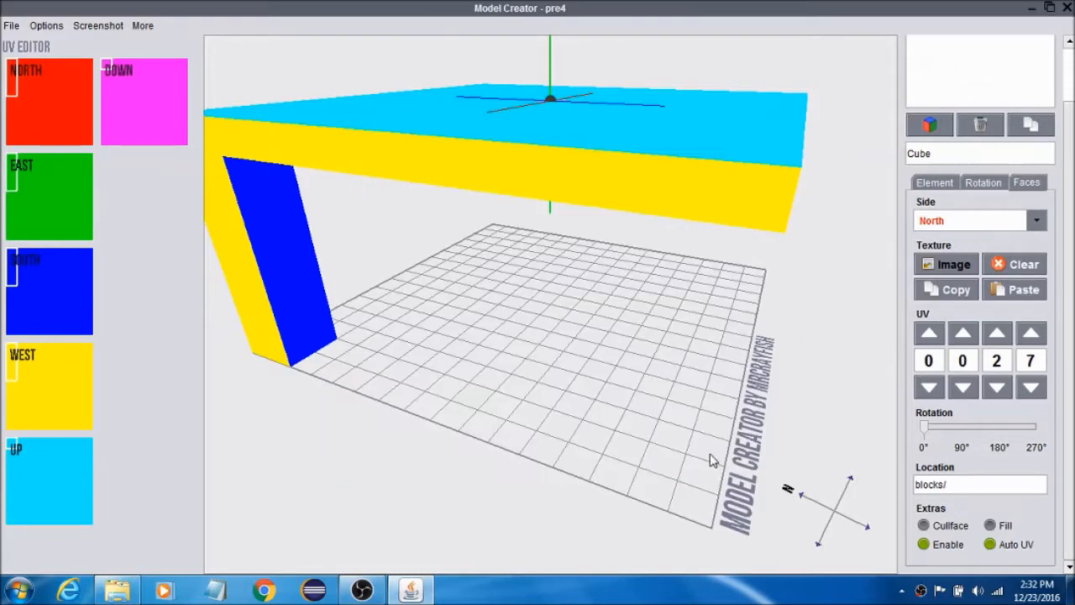
Try changing the third UV value of the first cube's north face, and restore it to 2.
click(1036, 221)
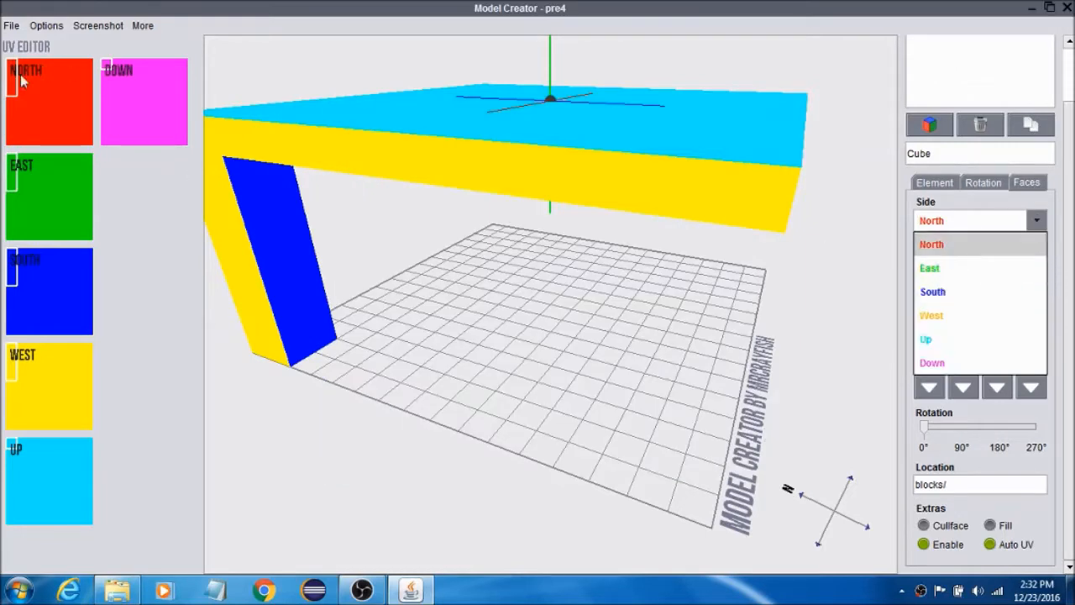
mouse_move(17, 95)
mouse_down()
mouse_move(95, 91)
mouse_move(14, 90)
mouse_up()
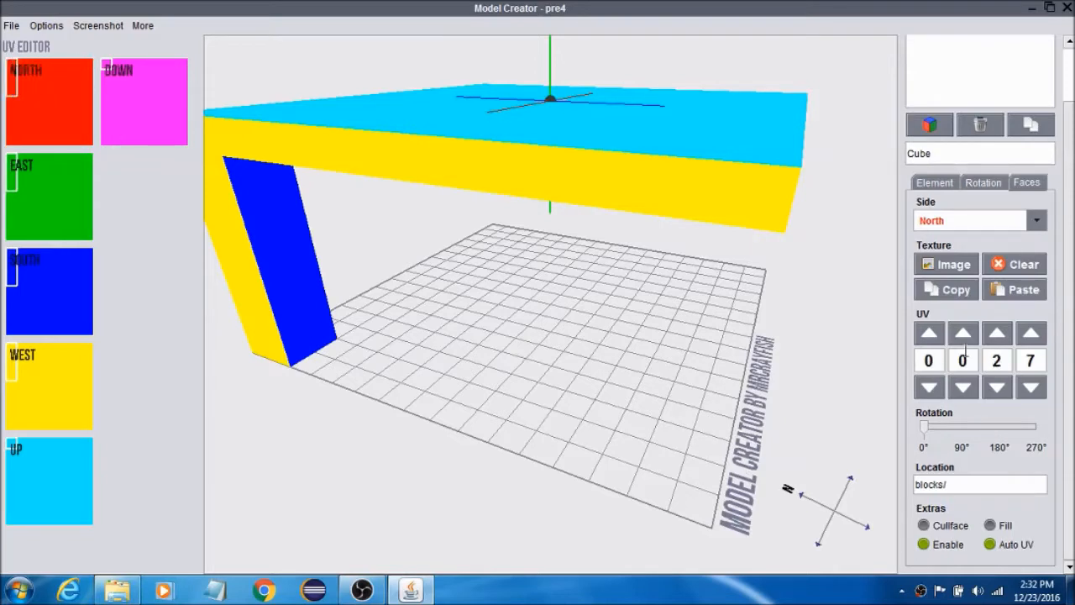
click(997, 336)
click(998, 336)
click(997, 386)
click(998, 387)
Apply the oak planks texture to the north and east faces of the first cube.
click(947, 264)
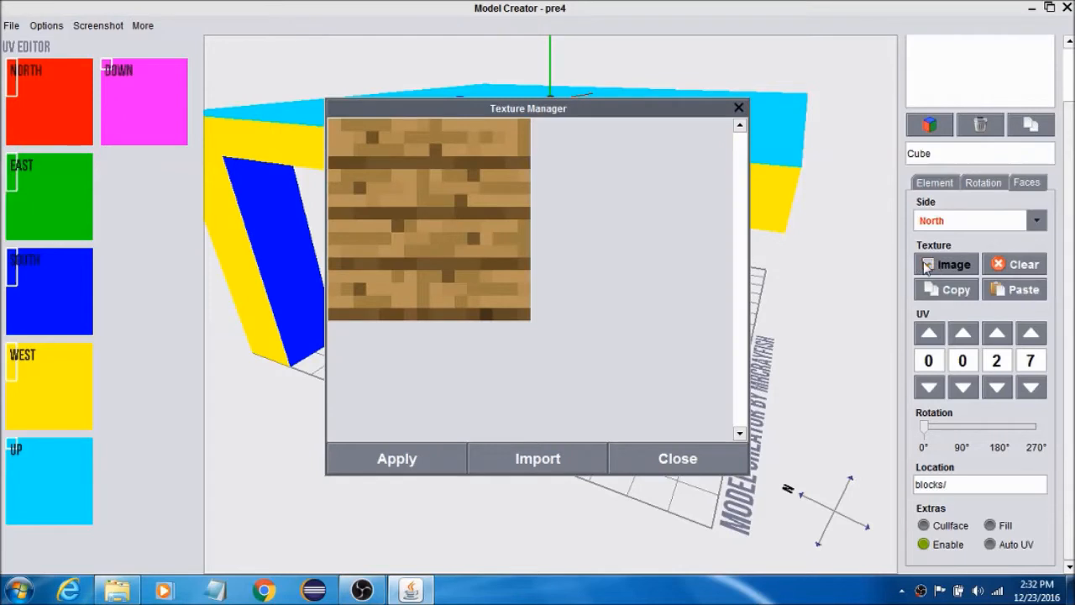
click(419, 237)
click(395, 458)
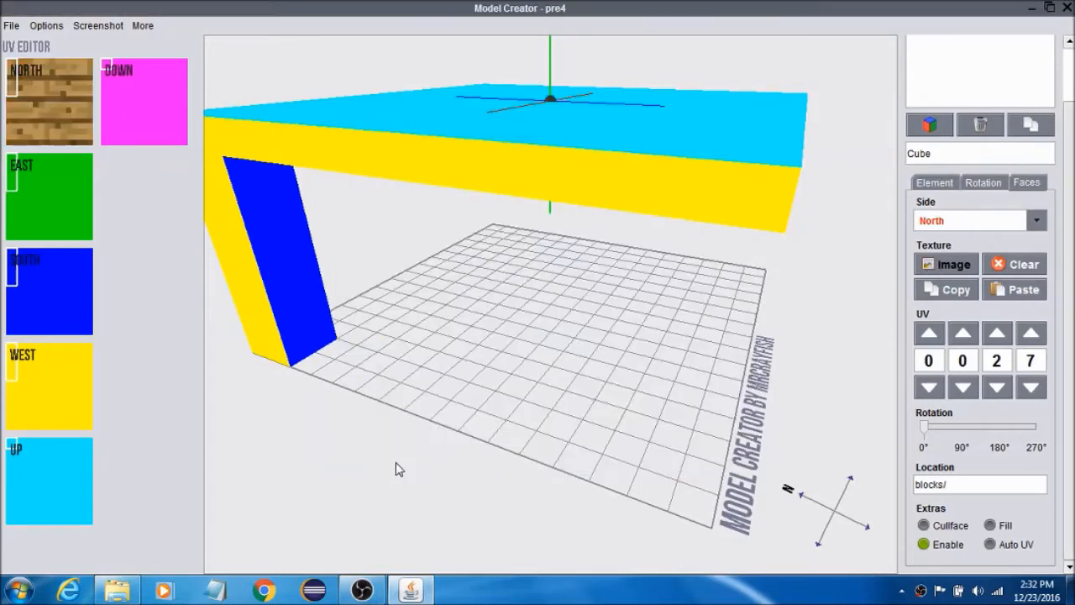
click(957, 220)
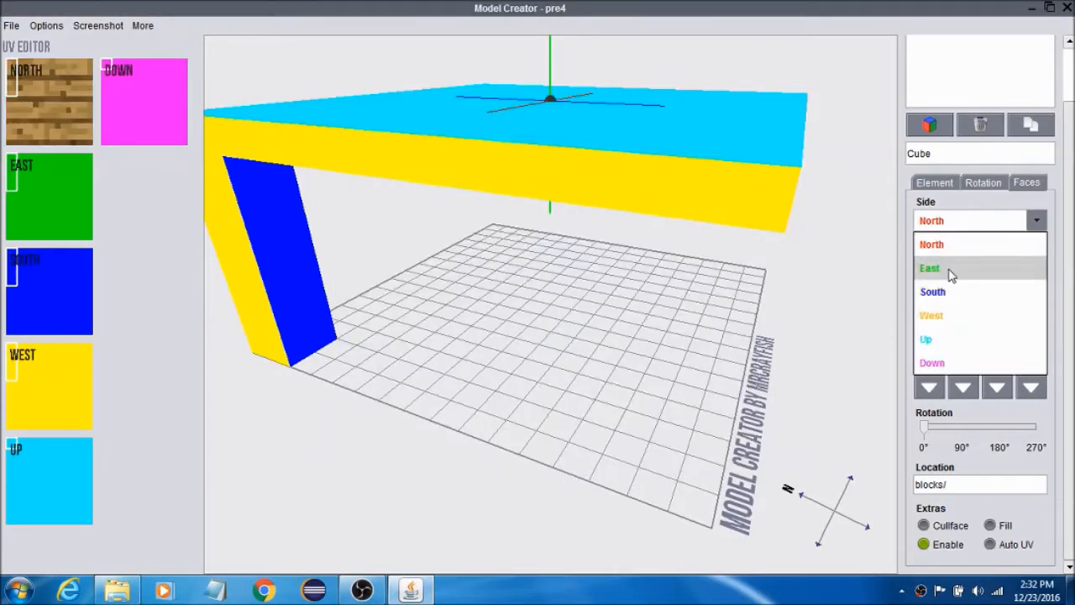
click(950, 270)
click(946, 264)
click(436, 319)
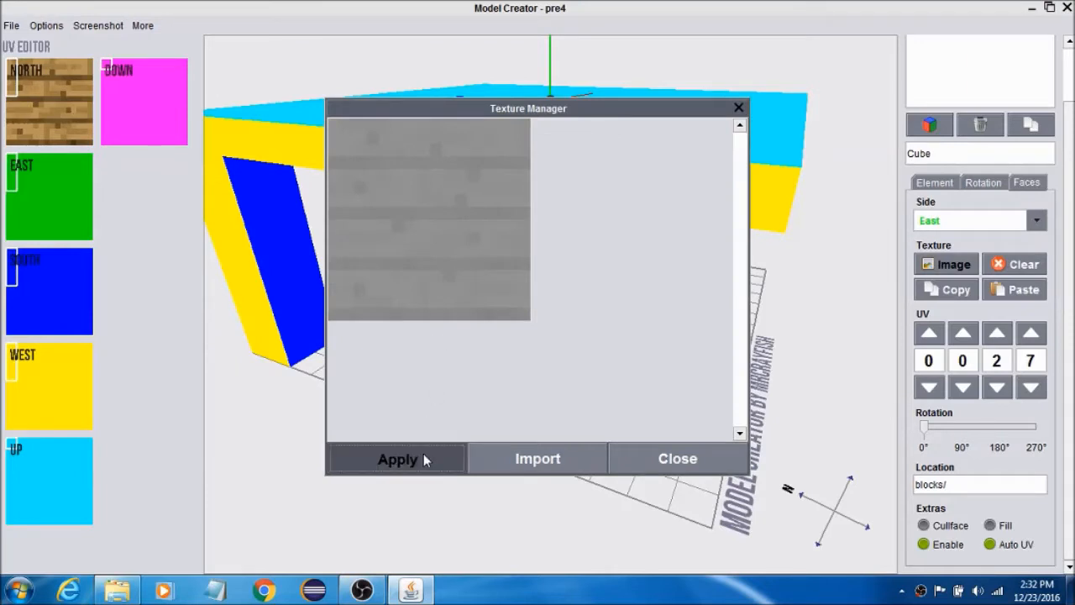
click(423, 459)
Apply the oak planks texture to the south and west faces of the first cube.
click(999, 222)
click(966, 290)
click(946, 264)
click(426, 298)
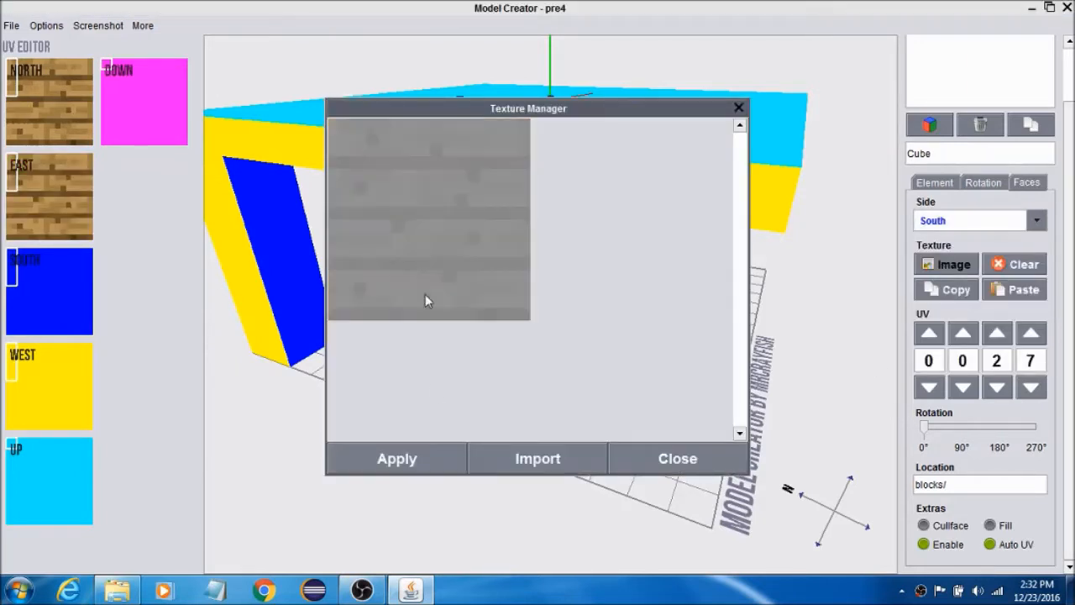
click(431, 459)
click(974, 220)
click(977, 317)
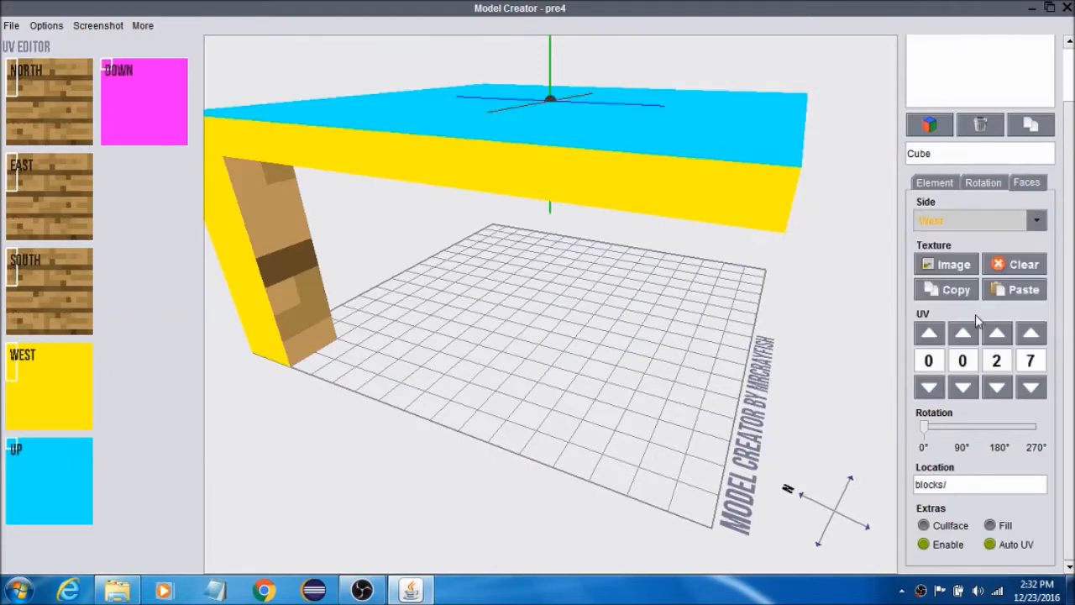
click(952, 265)
click(468, 240)
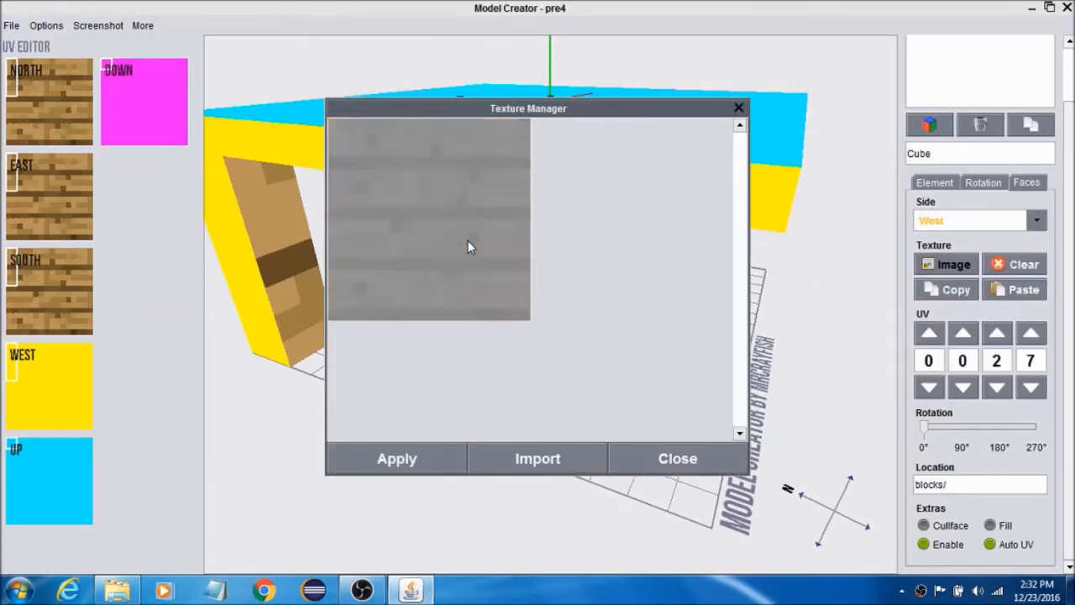
click(397, 461)
Apply the oak planks texture to the up and down faces of the first cube.
click(928, 220)
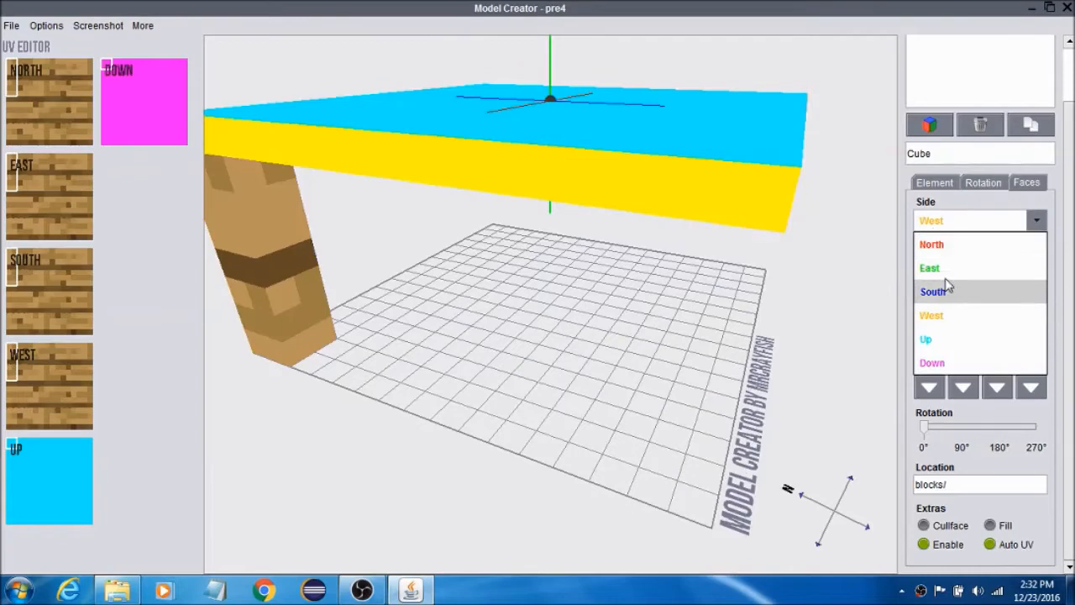
click(940, 340)
click(951, 265)
click(426, 277)
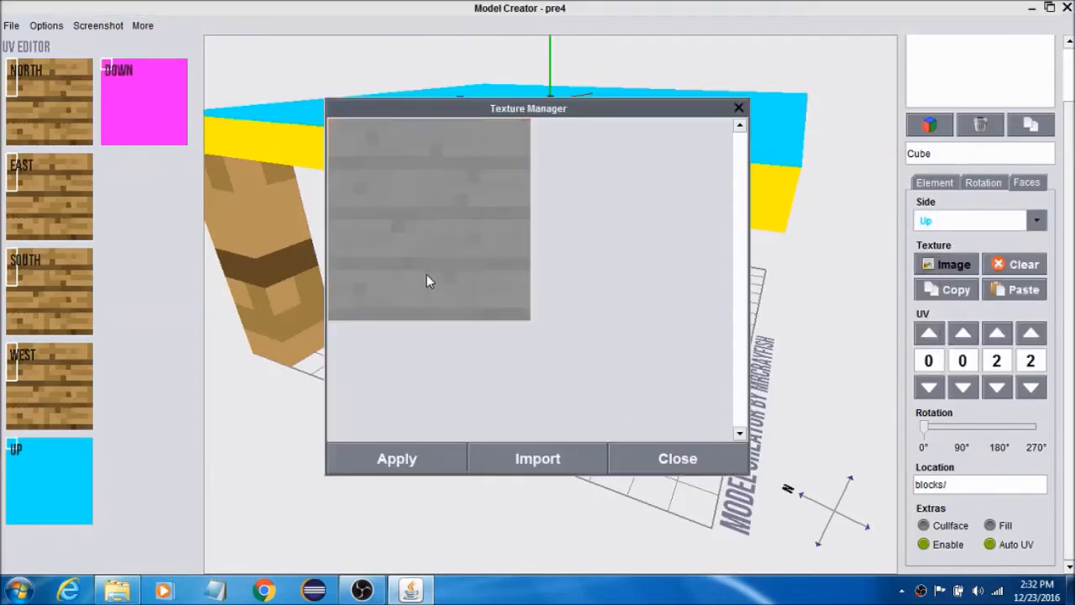
click(426, 456)
click(1036, 220)
click(932, 362)
click(947, 263)
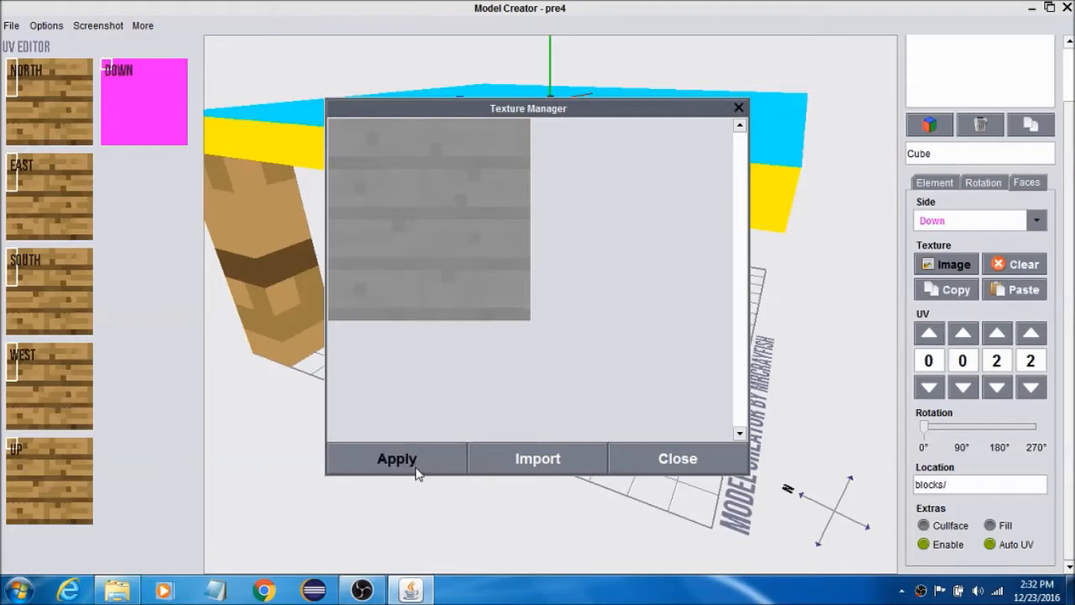
click(417, 463)
Duplicate the textured leg cube and set the copy's X position to 14 for the second leg.
drag(413, 472, 504, 328)
drag(1066, 132, 1071, 52)
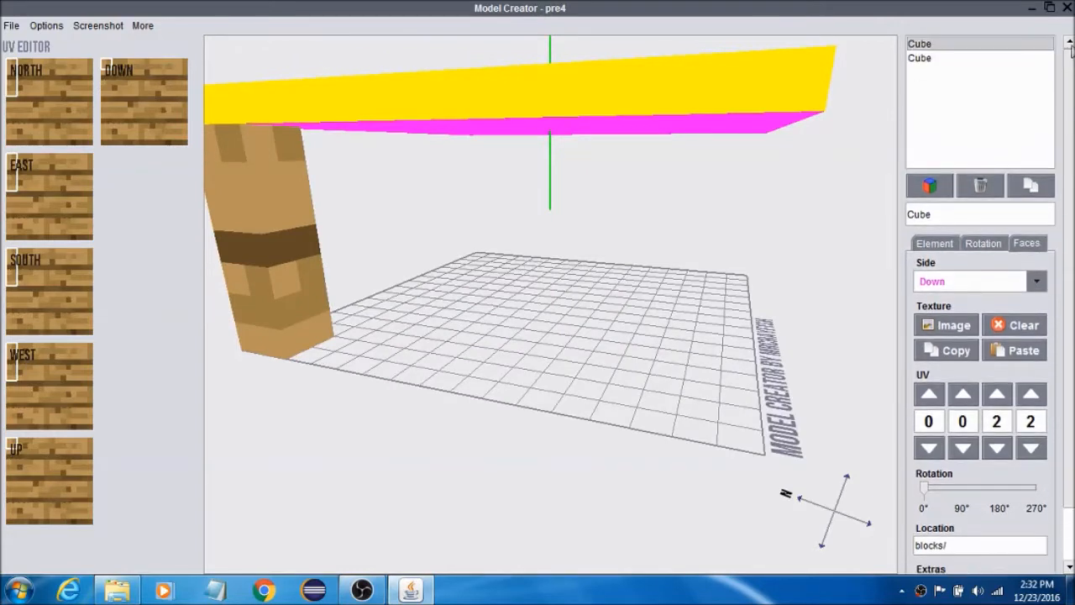
click(1036, 190)
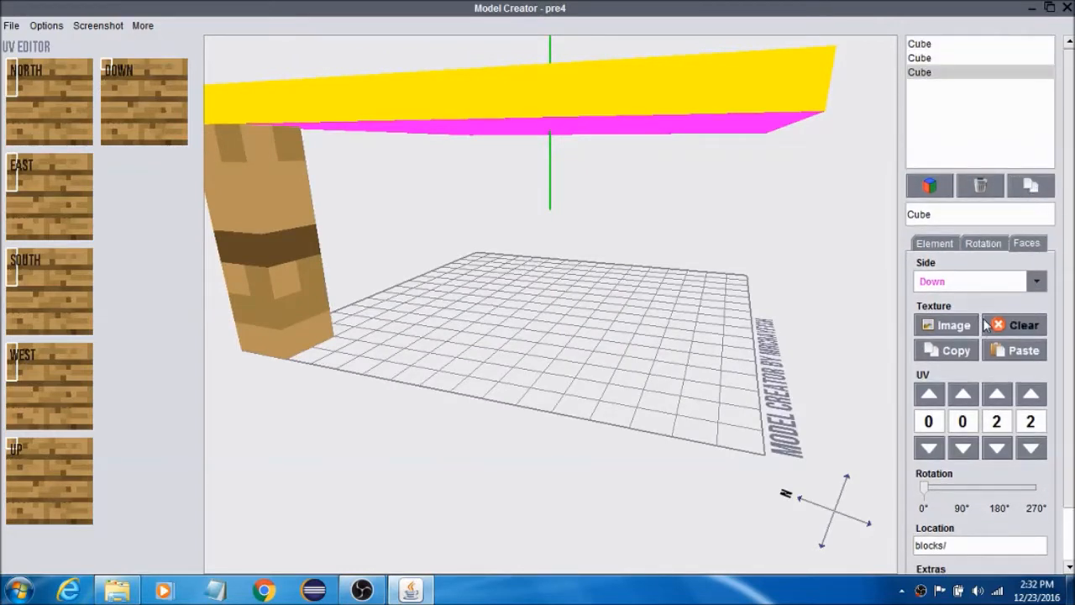
click(948, 248)
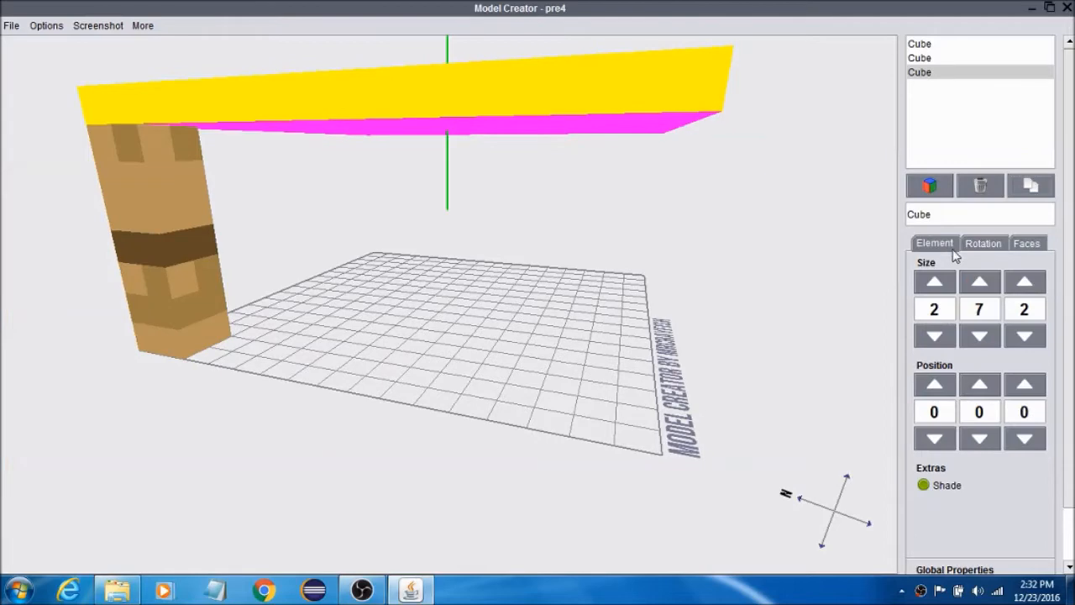
click(980, 385)
click(982, 439)
click(936, 384)
click(936, 384)
click(936, 384)
click(941, 384)
click(942, 384)
click(944, 385)
click(945, 385)
click(945, 385)
click(945, 386)
click(944, 385)
click(943, 386)
right_drag(772, 363, 621, 382)
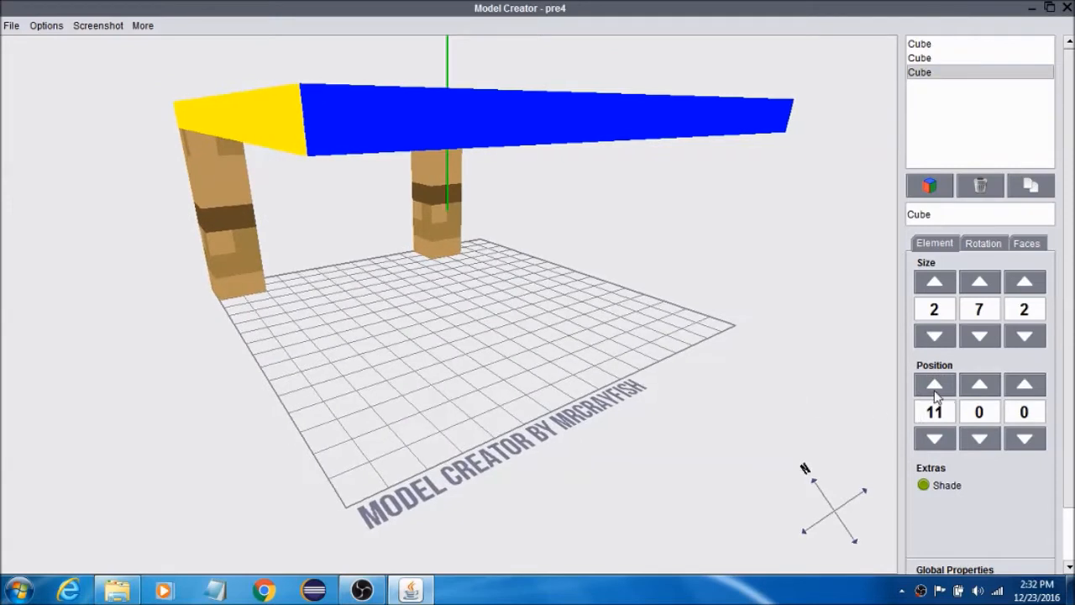
click(935, 388)
click(934, 388)
click(934, 388)
Duplicate the second leg and set the copy's Z position to 14 for the third leg.
click(1040, 197)
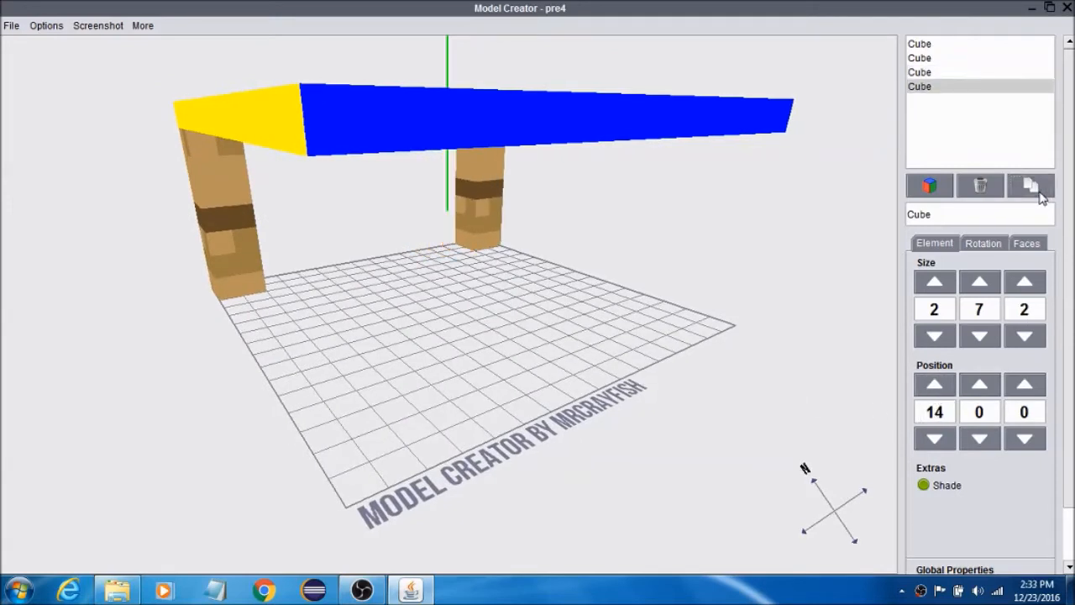
click(1024, 385)
click(1024, 385)
click(1024, 384)
click(1024, 385)
click(1025, 385)
click(1025, 385)
click(1025, 385)
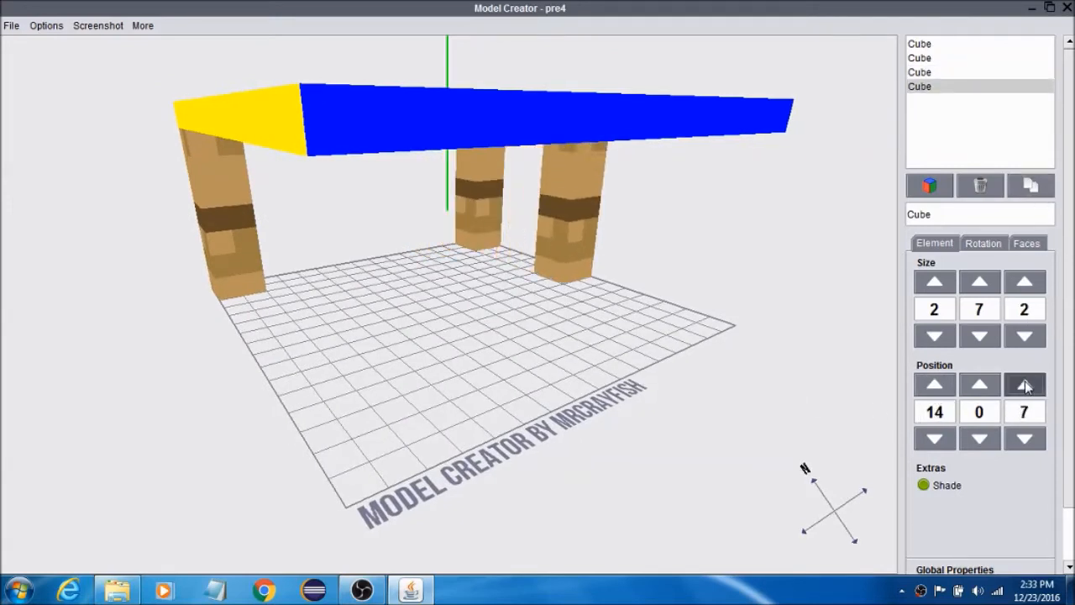
click(1025, 385)
click(1024, 385)
click(1024, 385)
click(1025, 384)
click(1024, 385)
click(1025, 385)
click(1024, 385)
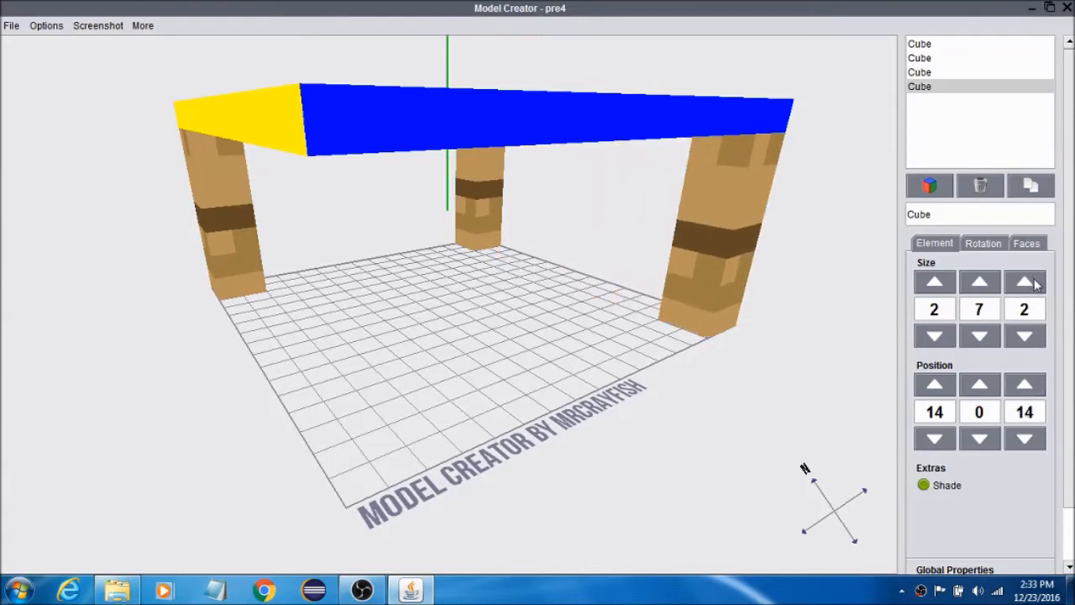
Duplicate the third leg and set the copy's X position to 0 for the fourth leg.
click(1031, 190)
click(948, 439)
click(947, 439)
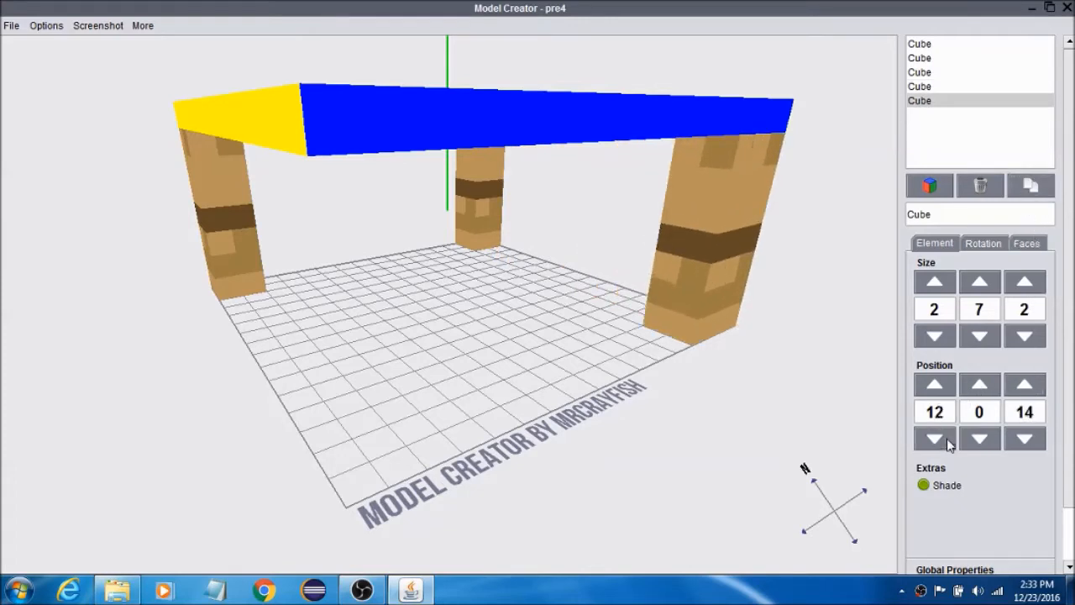
click(947, 438)
click(948, 439)
click(948, 438)
click(947, 438)
click(947, 438)
click(948, 438)
click(947, 439)
click(947, 438)
click(947, 439)
click(947, 438)
click(947, 438)
Rename the 16 × 1 × 16 tabletop cube to Top.
drag(873, 457, 739, 531)
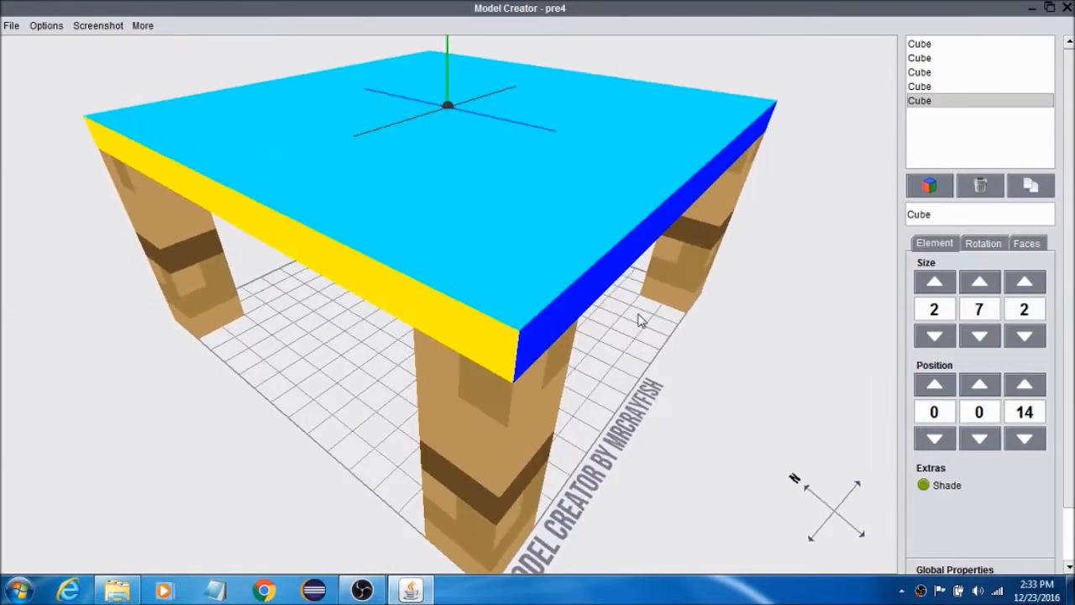
click(942, 58)
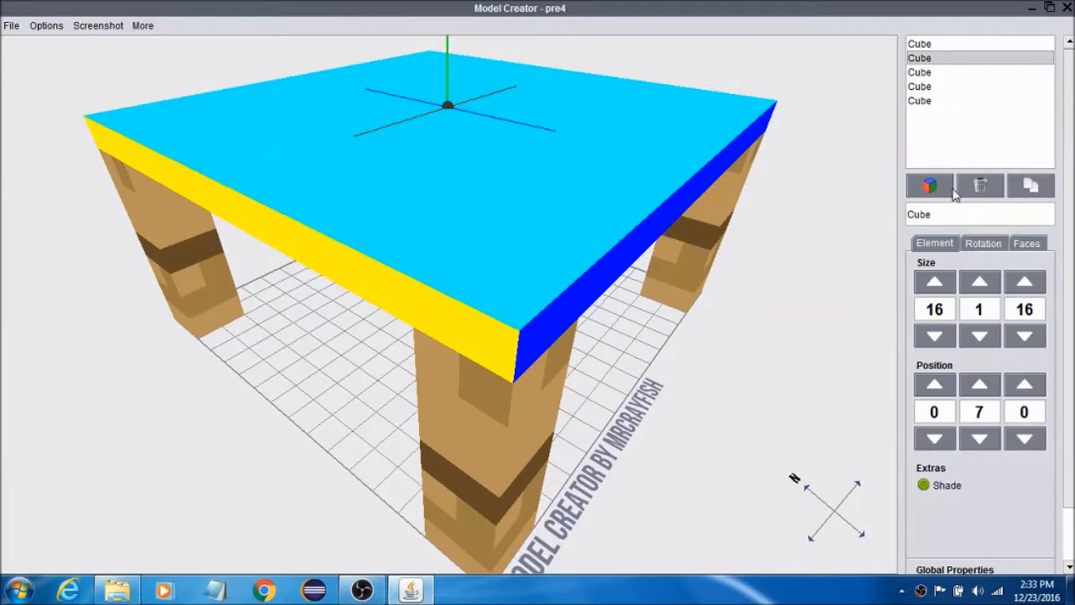
double_click(980, 213)
text(Top)
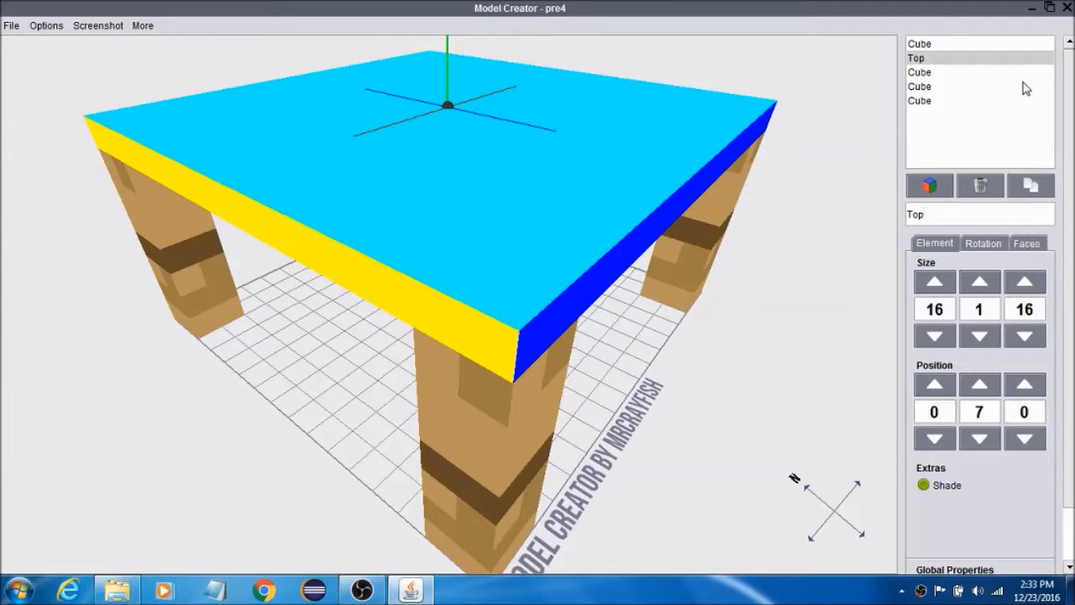
Apply the oak planks texture to the north and east faces of the Top cube.
click(1026, 243)
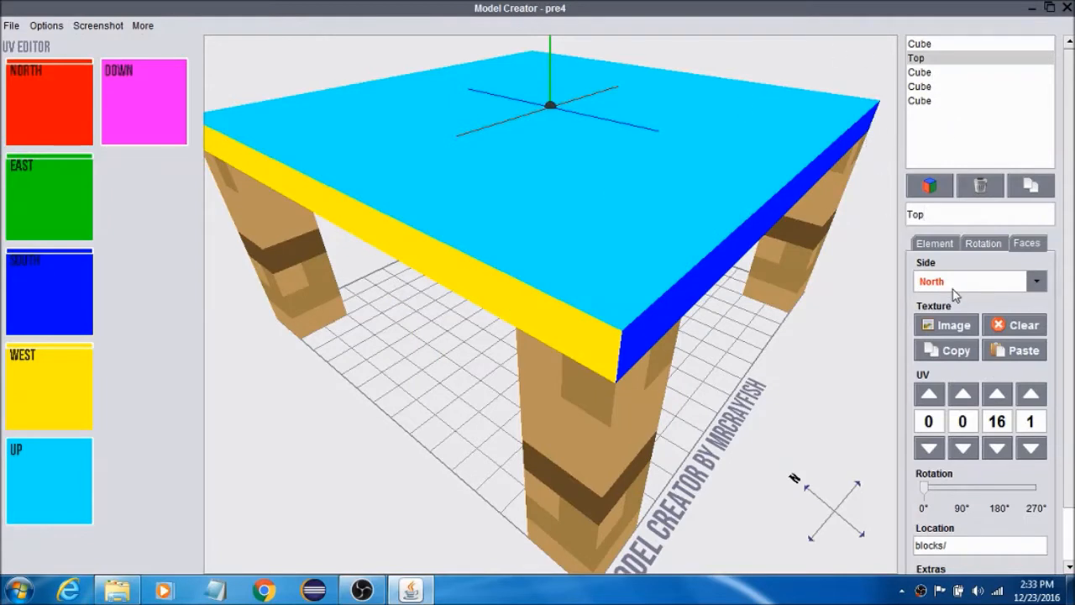
click(953, 325)
click(498, 304)
click(411, 458)
click(985, 282)
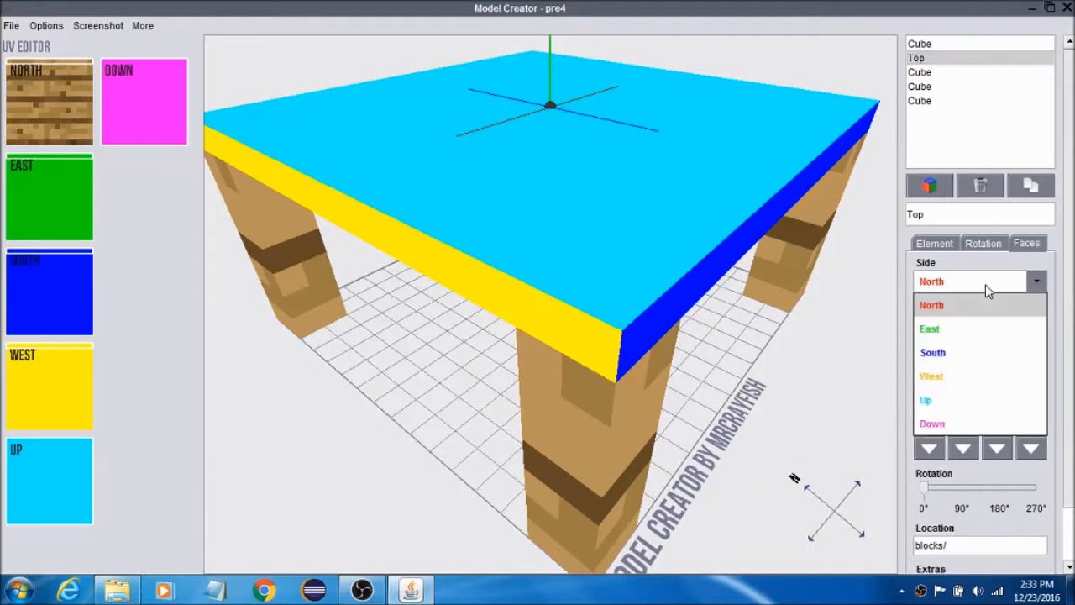
click(983, 328)
click(947, 325)
click(393, 460)
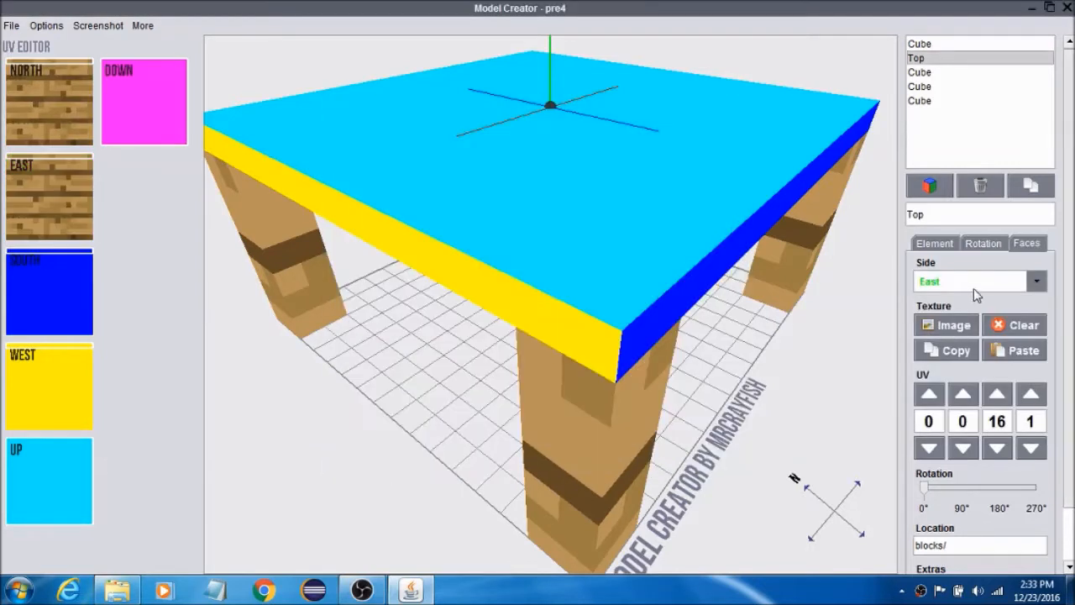
Apply the oak planks texture to the south and west faces of the Top cube.
click(985, 282)
click(932, 352)
click(947, 325)
click(492, 302)
click(425, 457)
click(985, 282)
click(961, 375)
click(947, 325)
click(452, 278)
click(425, 458)
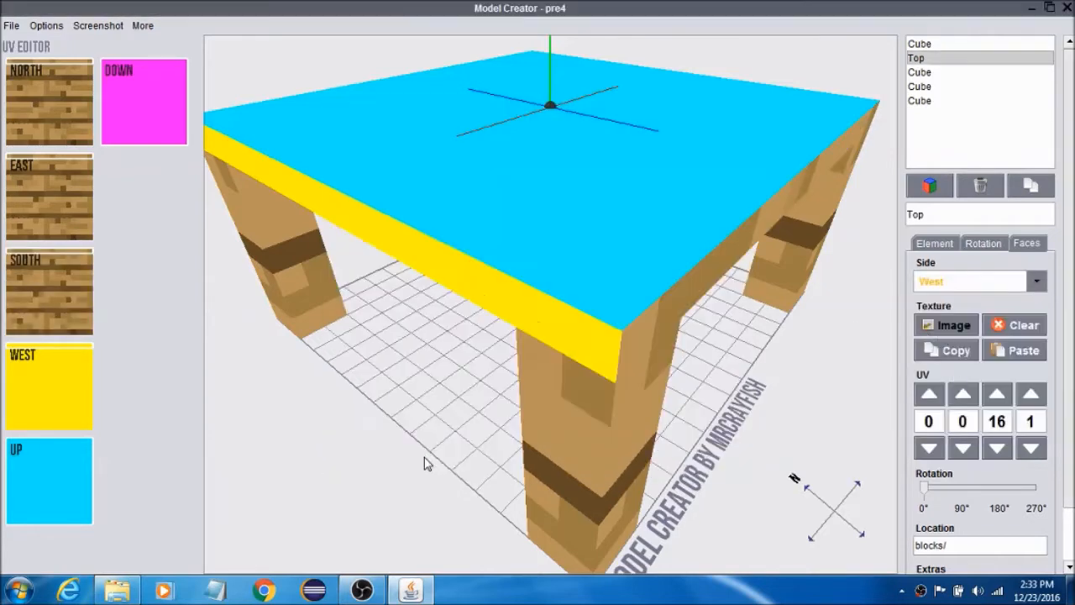
Apply the oak planks texture to the up and down faces of the Top cube.
click(984, 282)
click(940, 401)
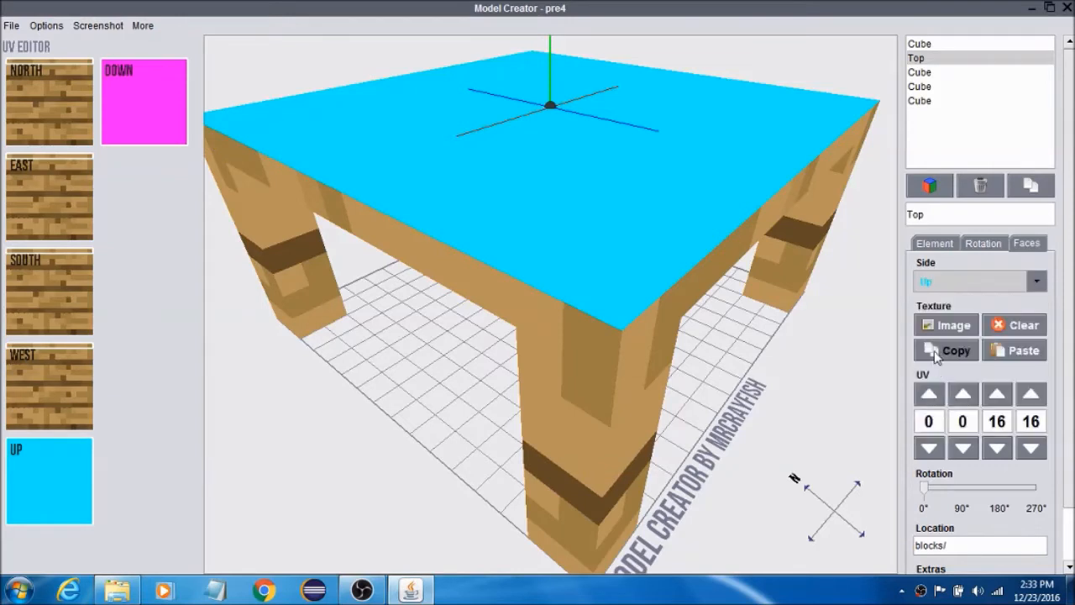
click(940, 327)
click(485, 303)
click(397, 458)
click(985, 282)
click(947, 415)
click(945, 325)
click(406, 290)
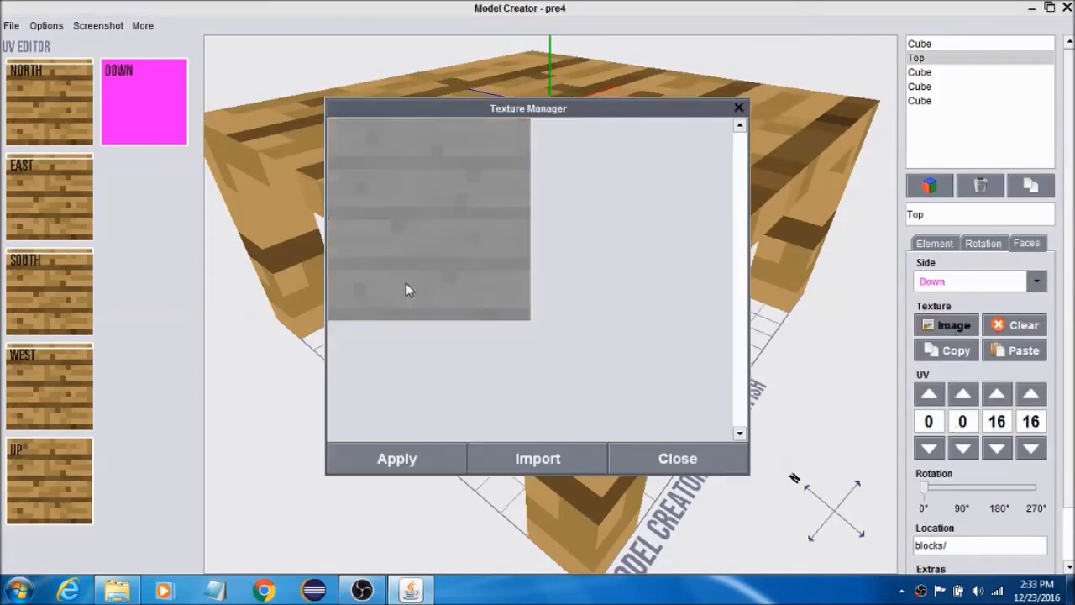
click(431, 457)
Apply the oak planks texture to the Down face of the Top cube and inspect the whole table.
drag(432, 457, 804, 428)
scroll(804, 424, down, 5)
drag(834, 364, 516, 365)
Start a JSON export and set the output location to TestPack's assets/minecraft/models/item folder.
click(13, 27)
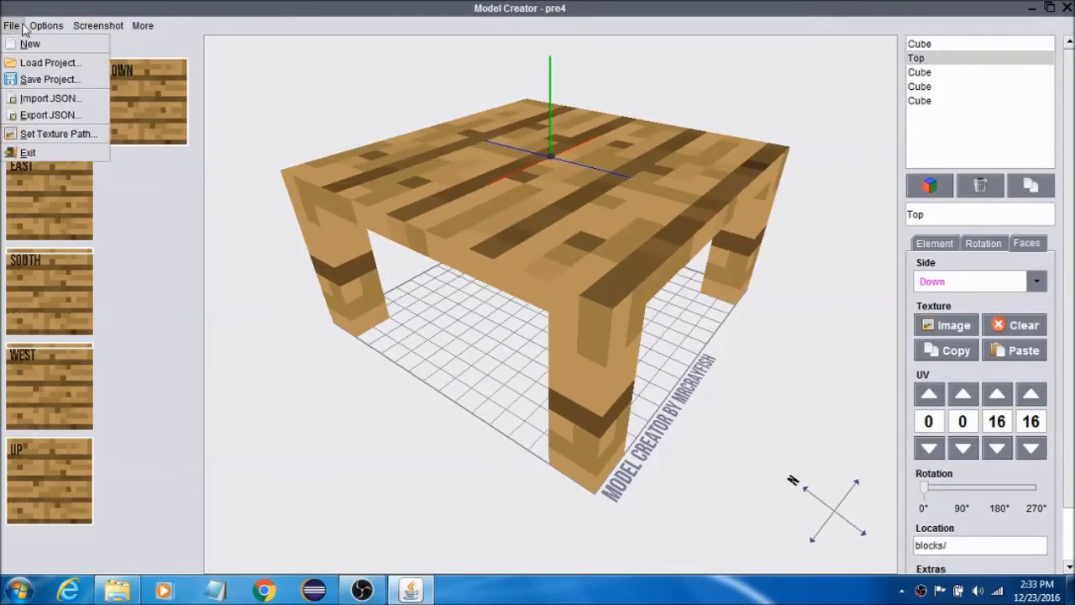
click(58, 114)
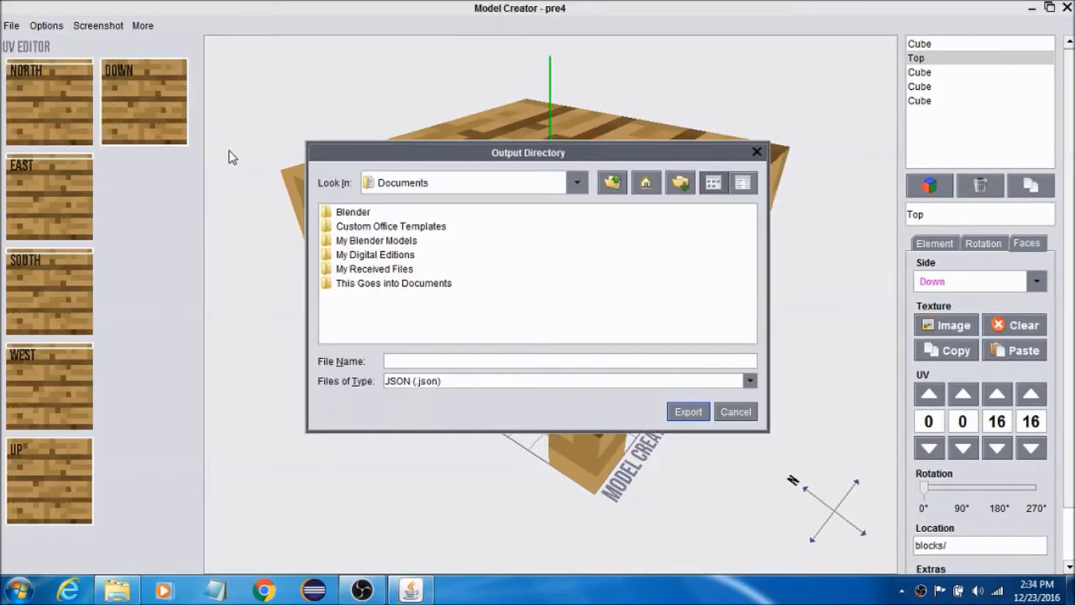
key(ctrl+v)
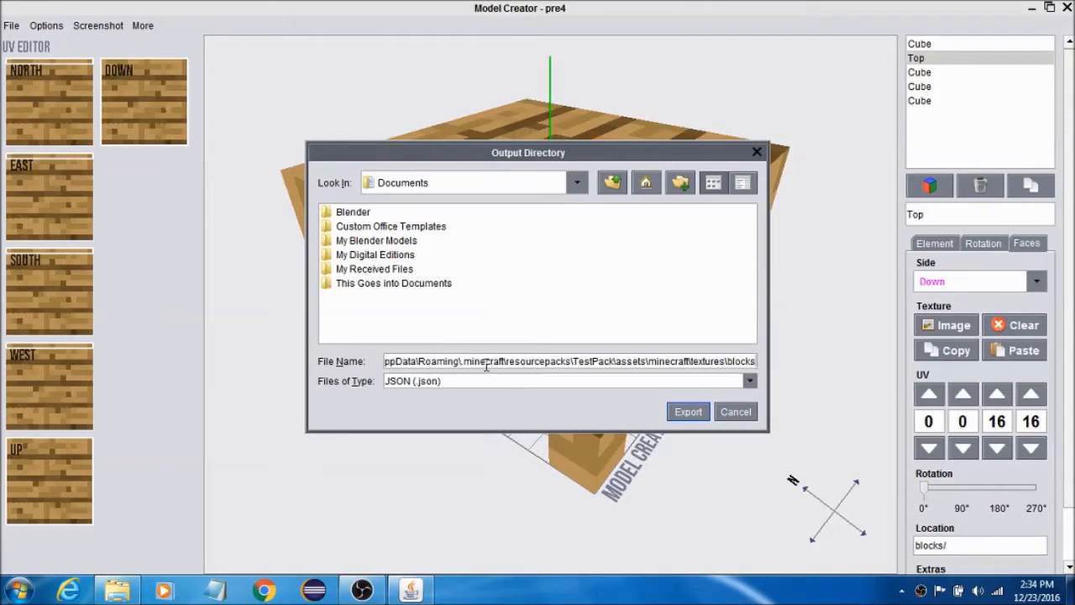
click(686, 413)
click(577, 182)
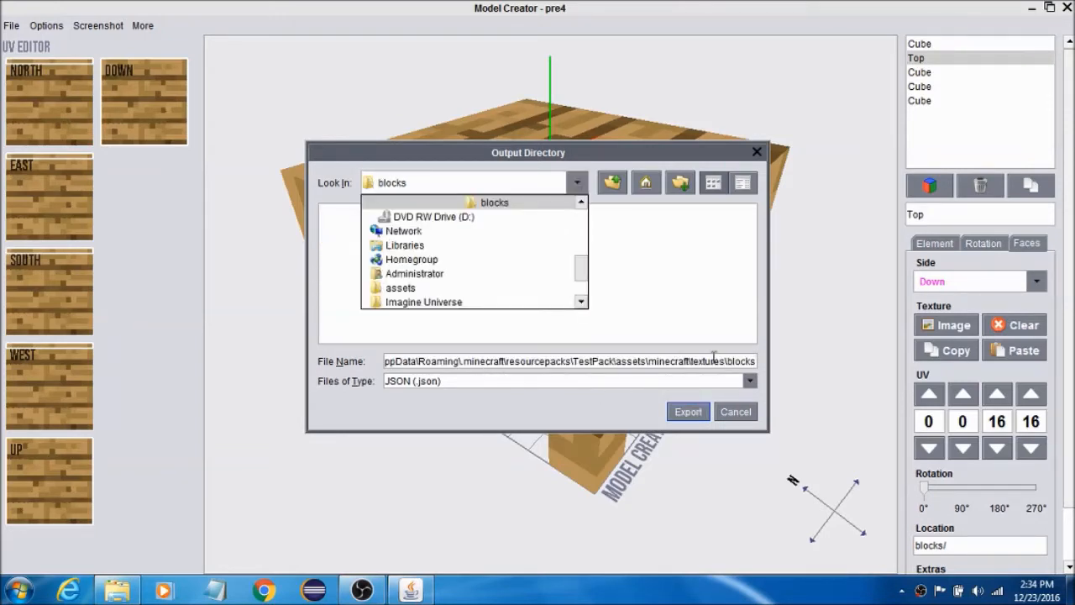
drag(584, 270, 585, 254)
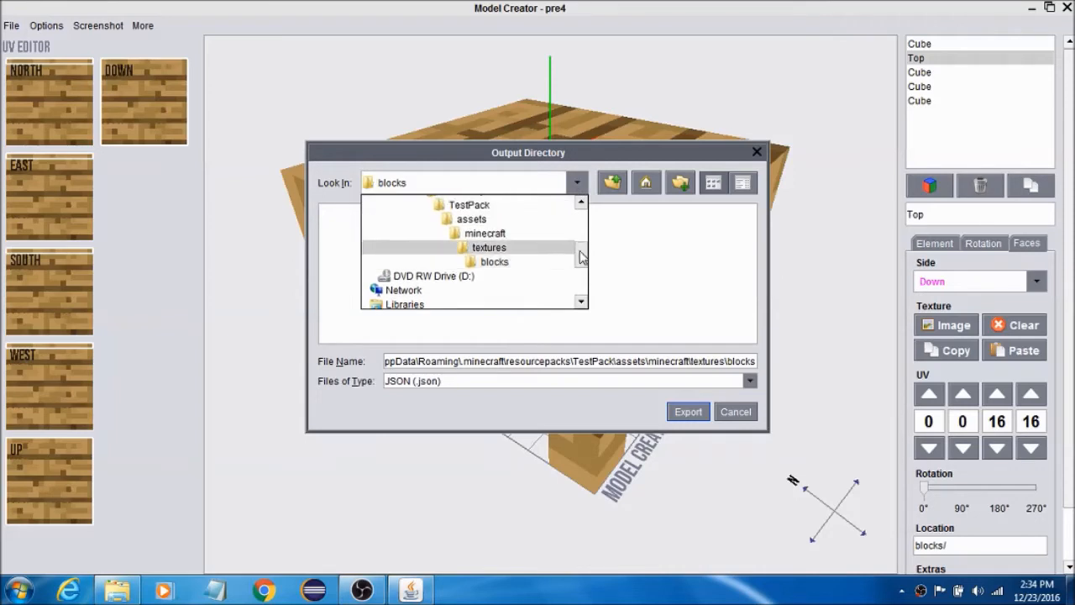
click(490, 233)
double_click(337, 214)
double_click(345, 227)
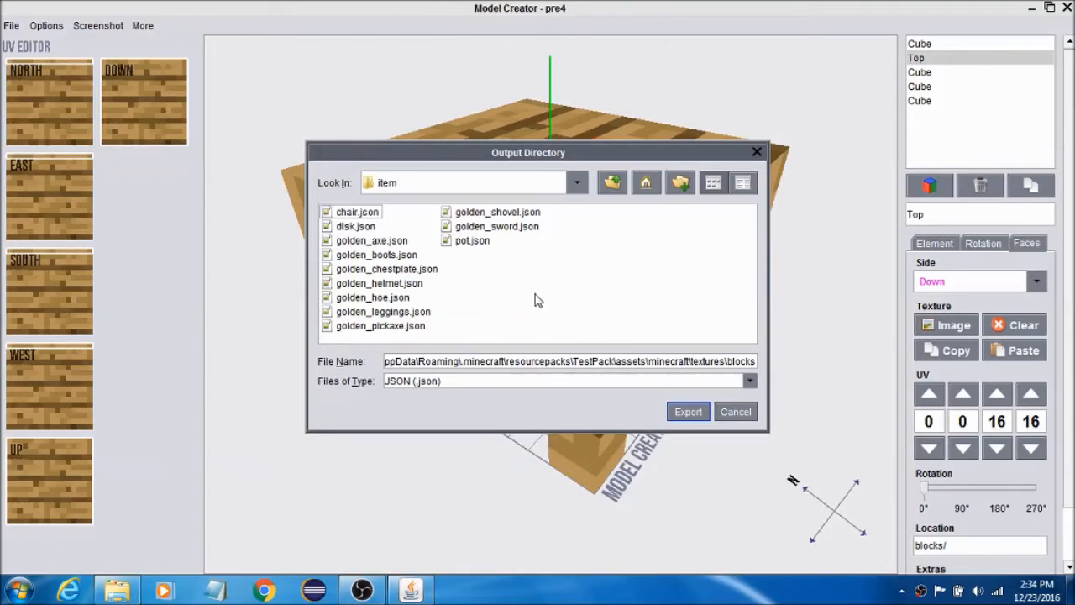
Replace the pasted path in the file name with table and export the model as JSON.
click(756, 361)
key(BackSpace)
key(BackSpace)
key(BackSpace)
key(BackSpace)
key(BackSpace)
key(BackSpace)
key(BackSpace)
key(BackSpace)
key(BackSpace)
key(BackSpace)
key(BackSpace)
key(BackSpace)
key(BackSpace)
key(BackSpace)
key(BackSpace)
key(BackSpace)
key(BackSpace)
key(BackSpace)
key(BackSpace)
key(BackSpace)
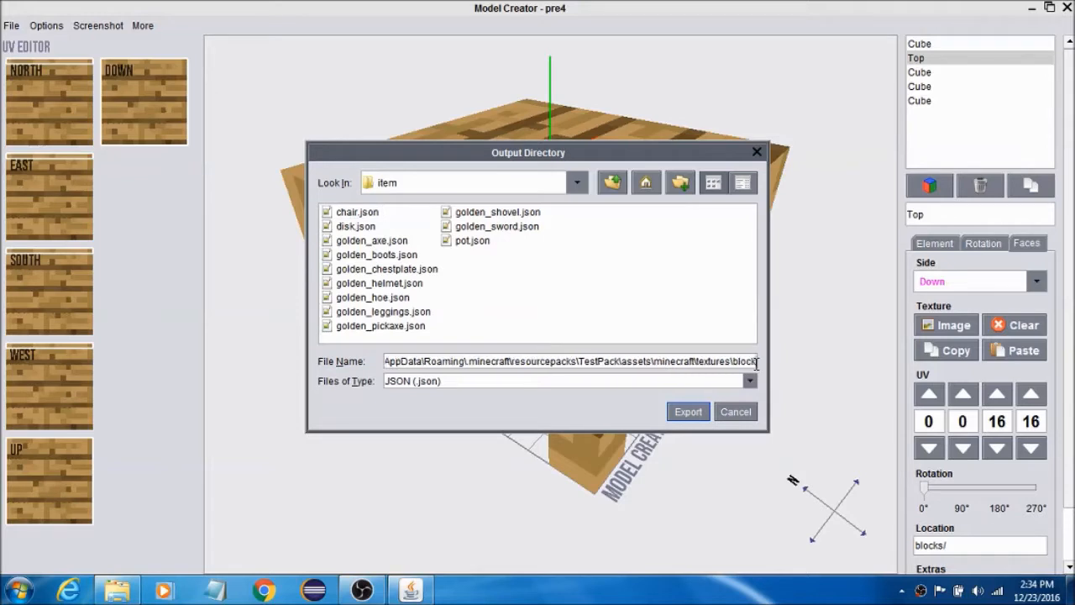
key(BackSpace)
key(BackSpace)
key(BackSpace)
key(BackSpace)
key(BackSpace)
key(BackSpace)
key(BackSpace)
key(BackSpace)
key(BackSpace)
key(BackSpace)
key(BackSpace)
key(BackSpace)
key(BackSpace)
key(BackSpace)
key(BackSpace)
key(BackSpace)
key(BackSpace)
key(BackSpace)
key(BackSpace)
key(BackSpace)
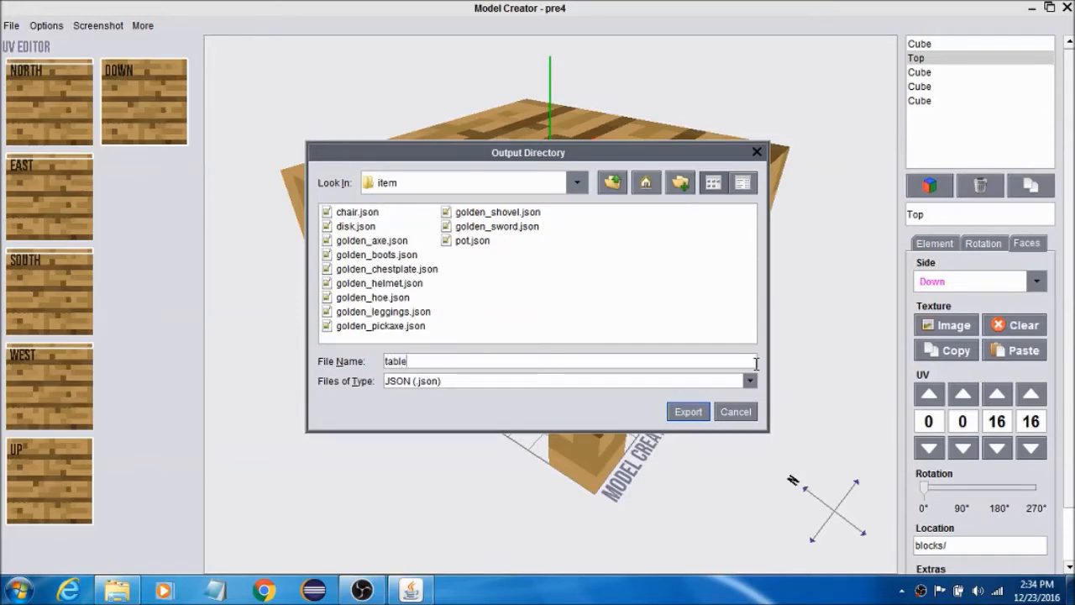
key(Return)
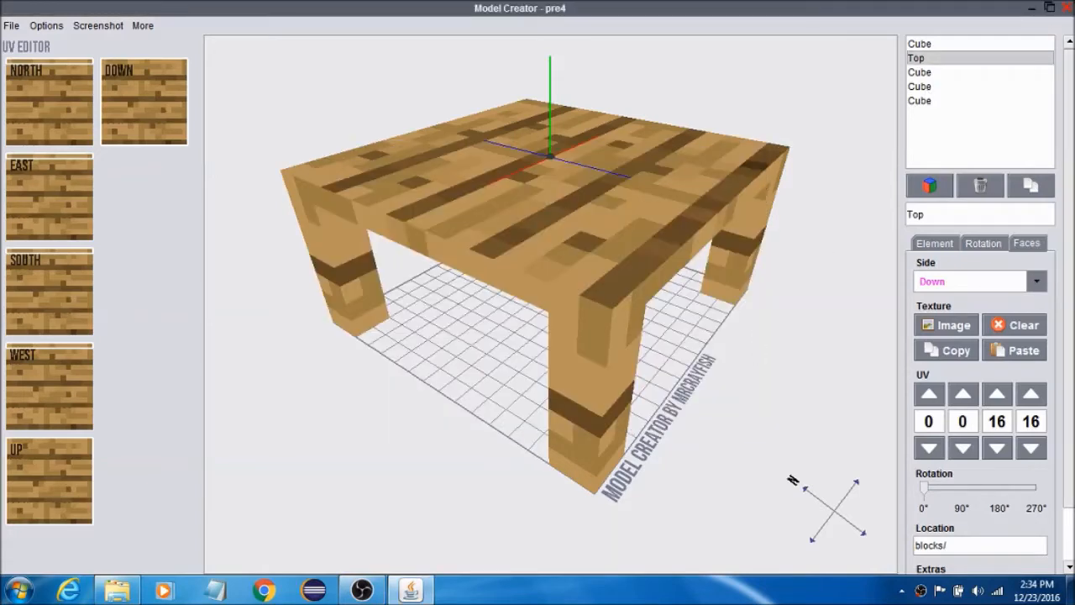
Close Model Creator and empty the Recycle Bin.
click(1068, 8)
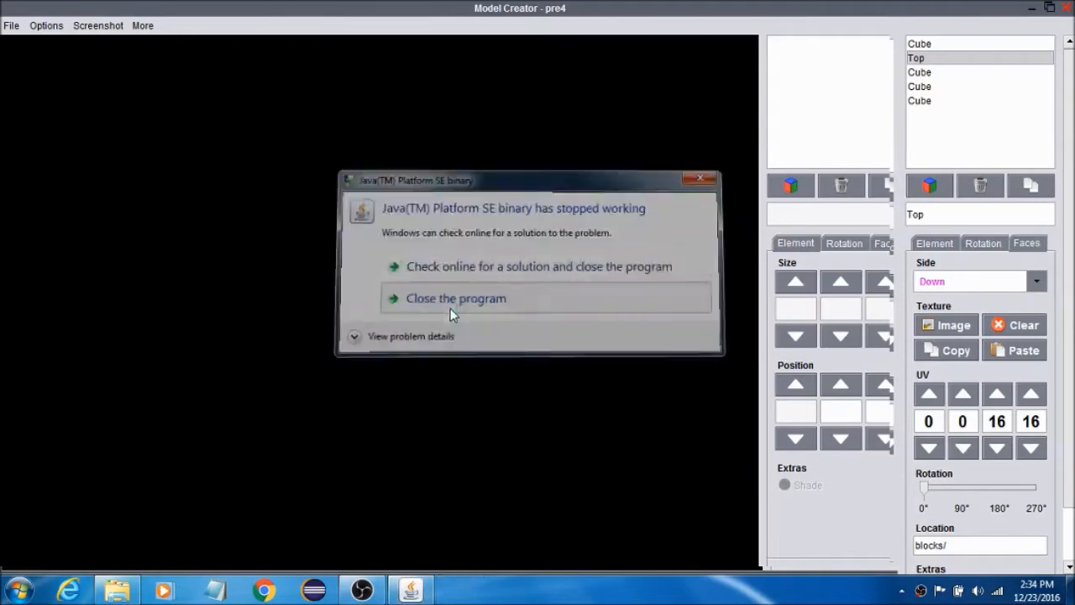
click(423, 305)
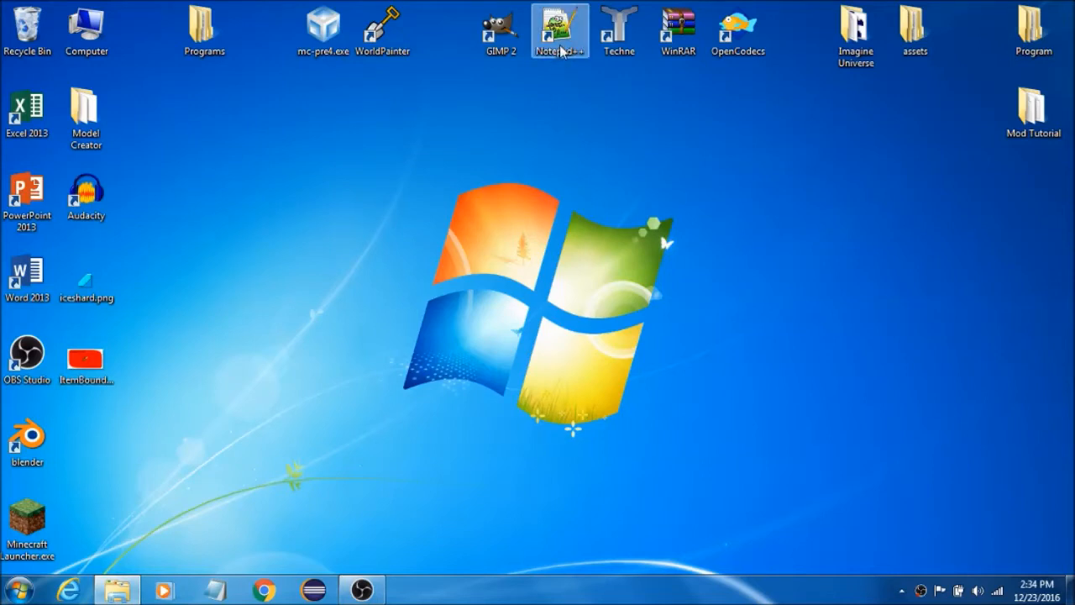
right_click(4, 32)
click(59, 52)
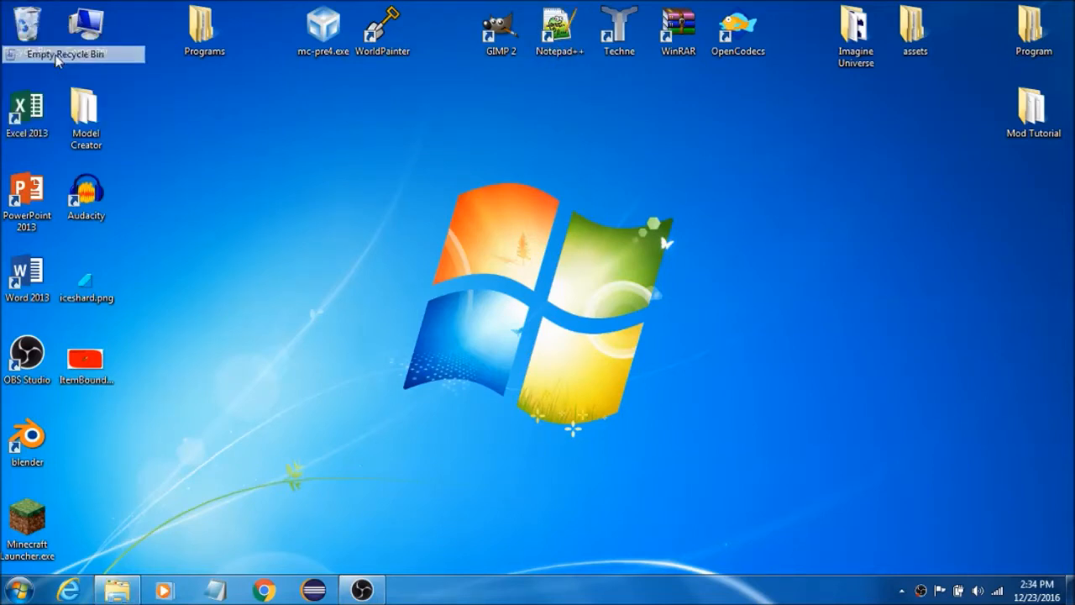
click(599, 307)
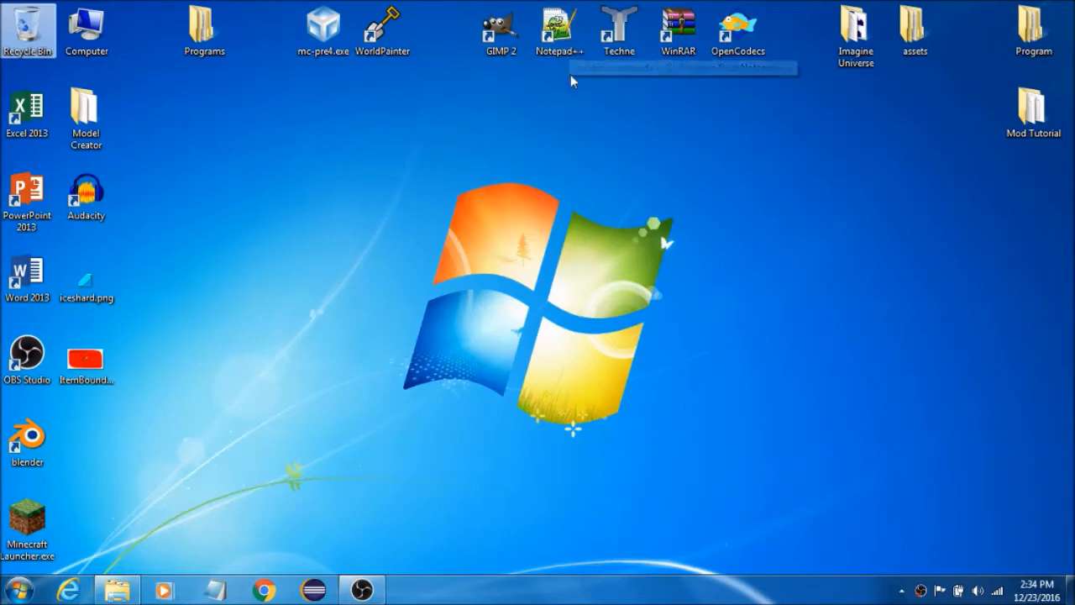
Open table.json from TestPack's assets/minecraft/models/item folder in Notepad++ and review its elements.
click(123, 592)
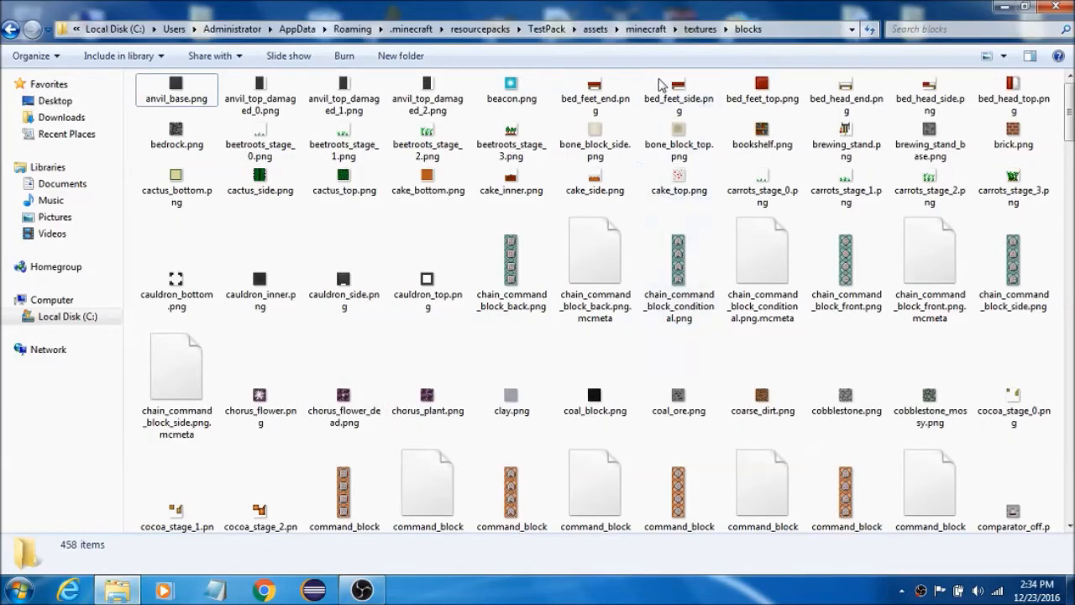
click(598, 29)
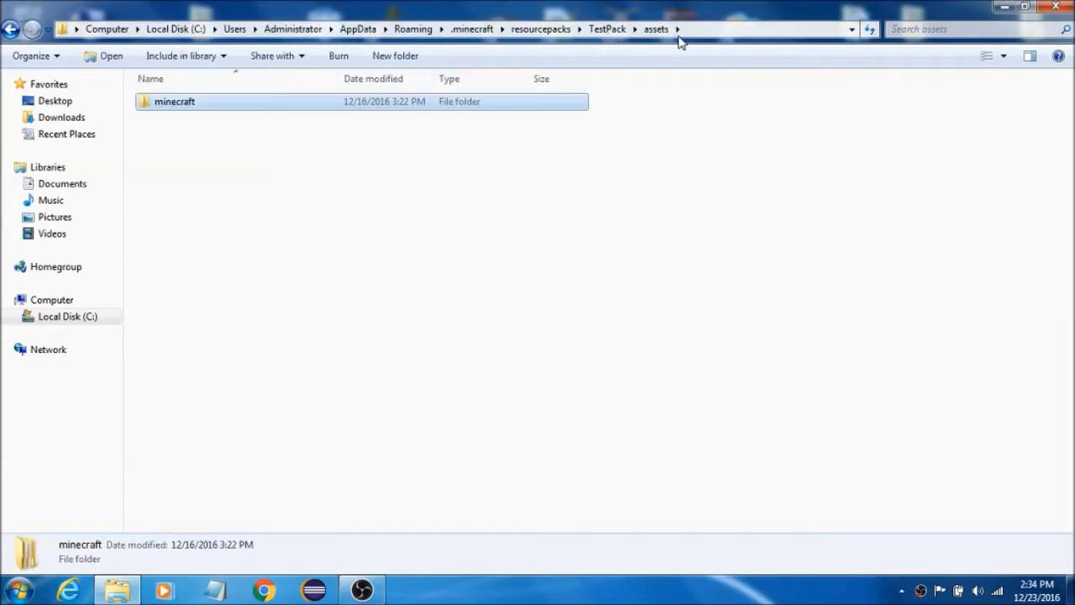
double_click(427, 102)
double_click(288, 102)
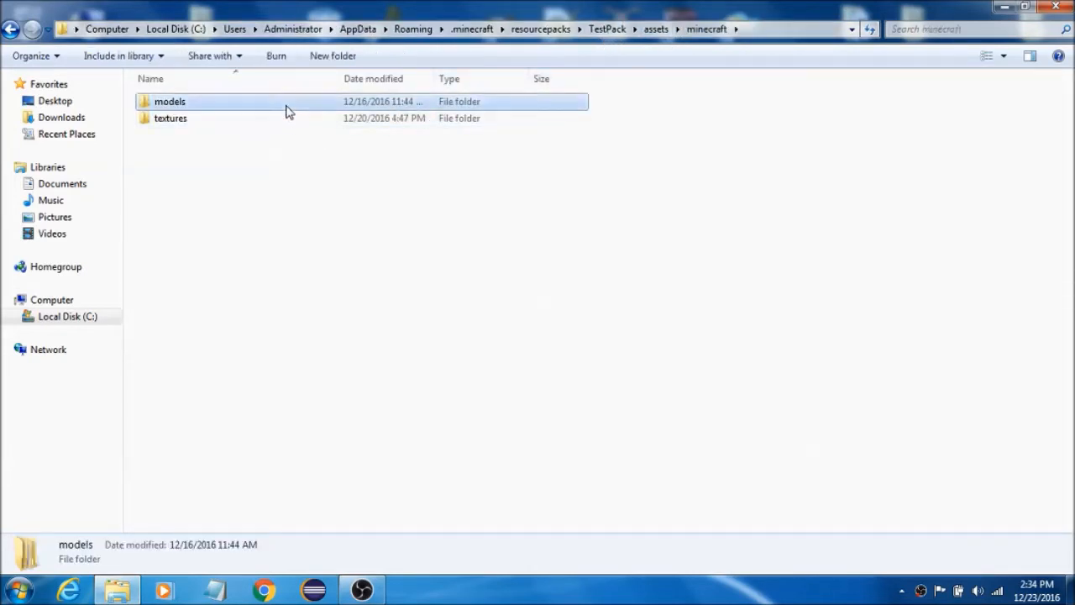
double_click(290, 124)
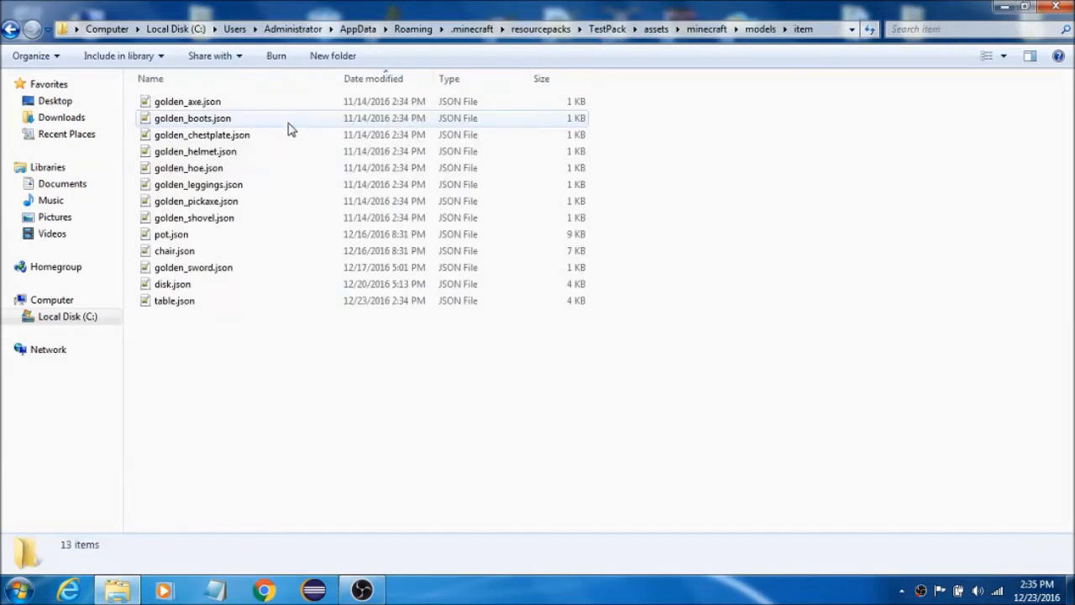
double_click(182, 304)
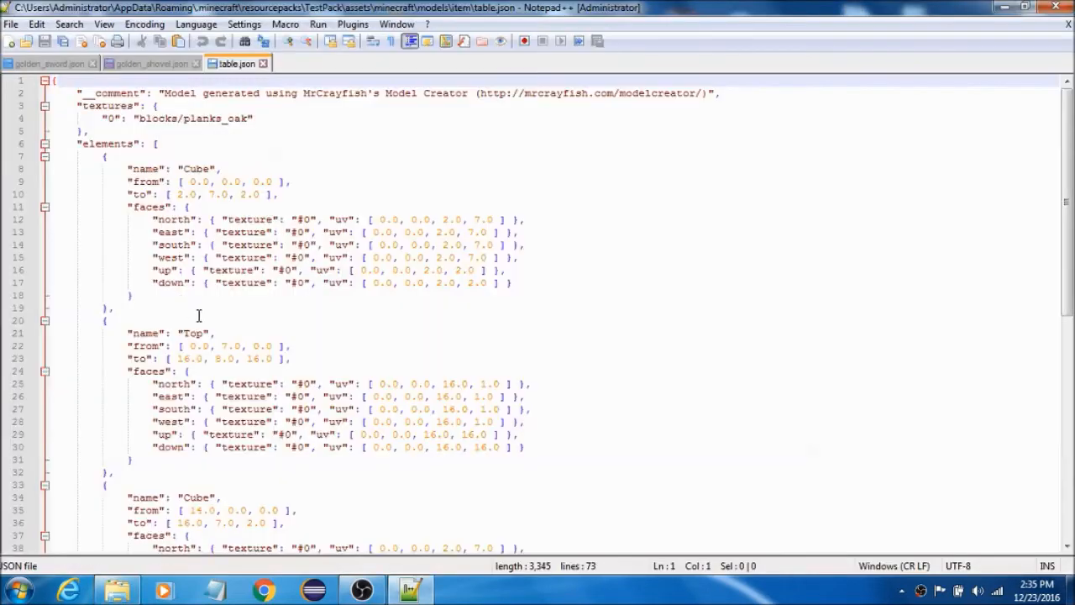
scroll(557, 336, down, 12)
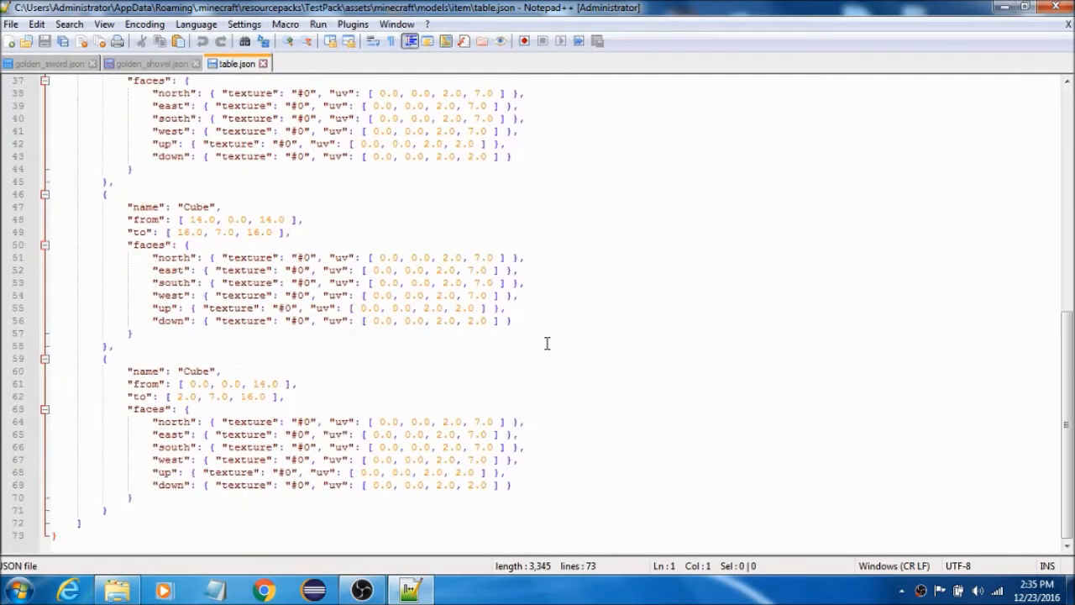
scroll(547, 343, up, 12)
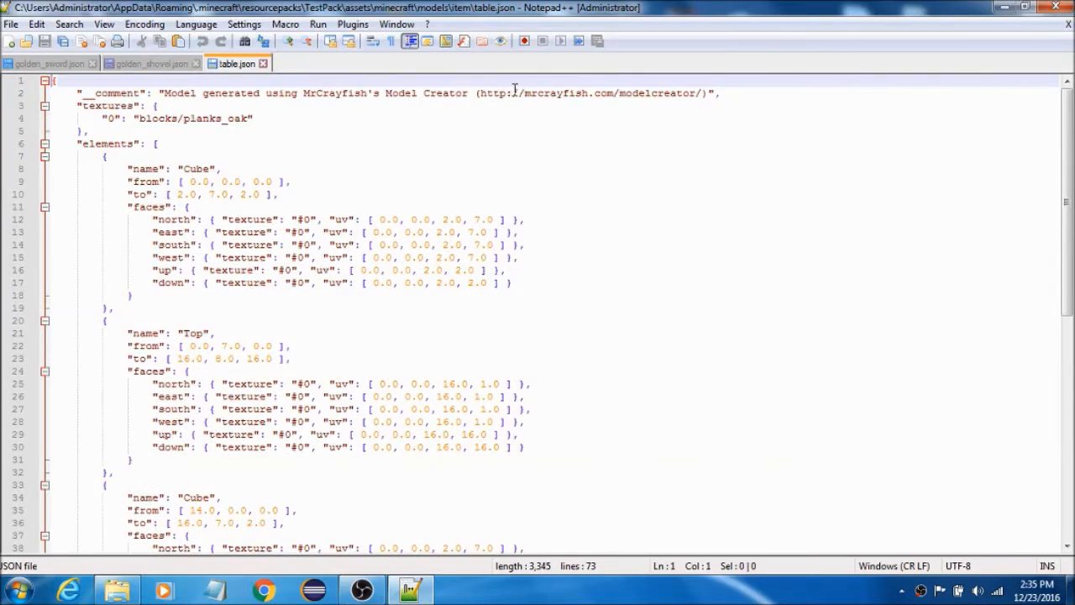
Close golden_shovel.json without saving, close golden_sword.json, and exit Notepad++.
click(195, 64)
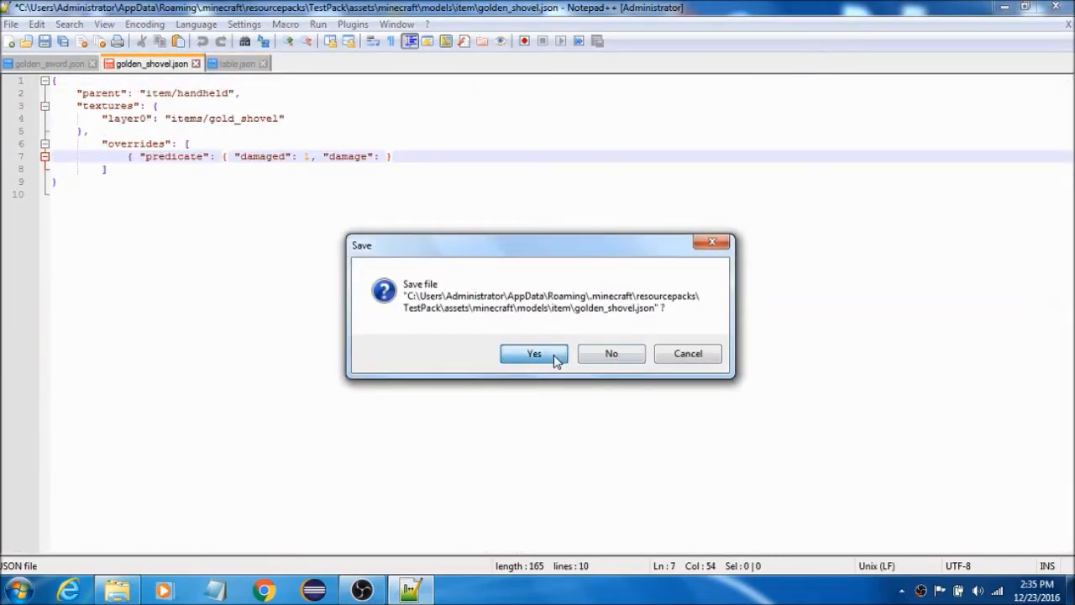
click(612, 355)
click(92, 63)
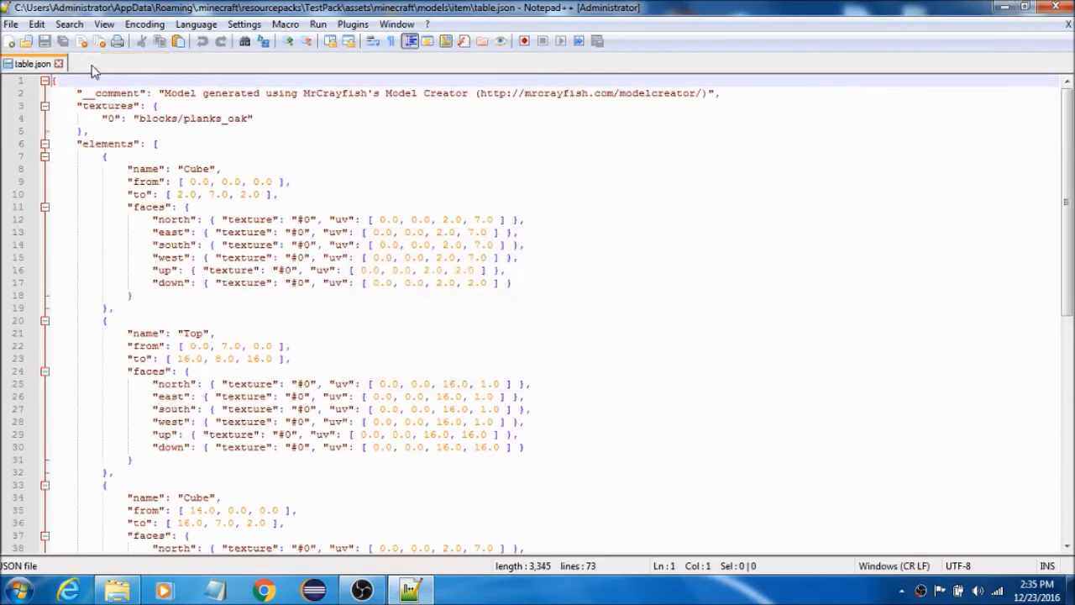
click(1069, 7)
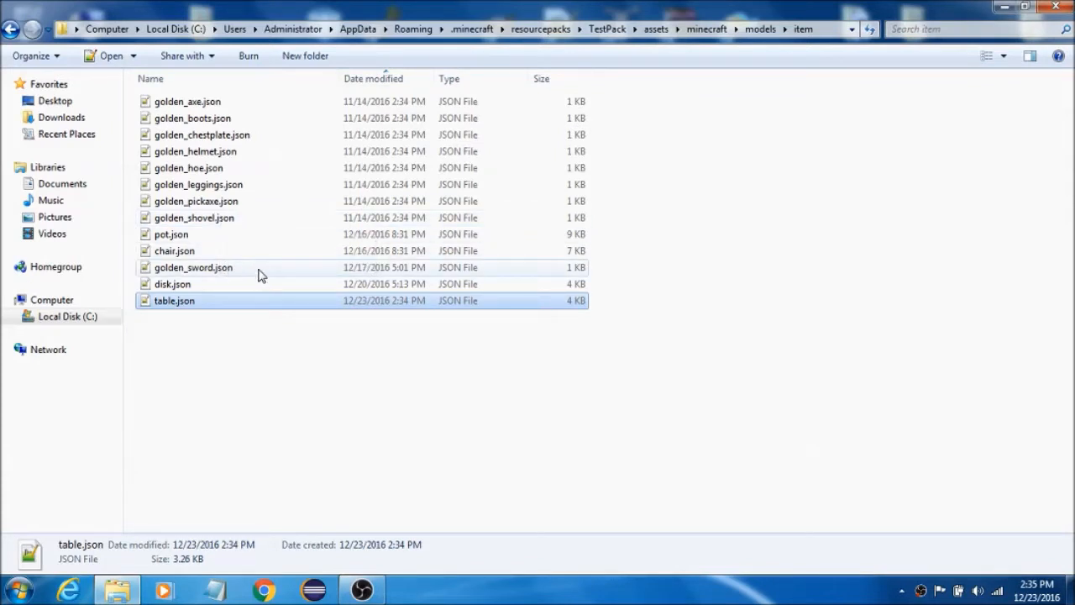
Open golden_sword.json and golden_shovel.json from the item folder in Notepad++.
right_click(229, 277)
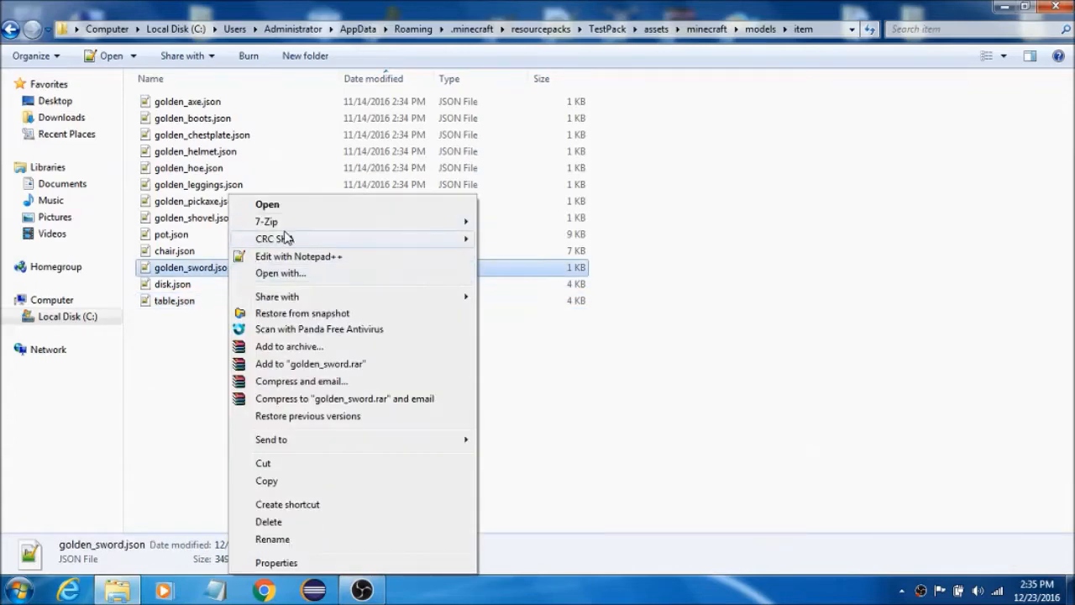
click(377, 261)
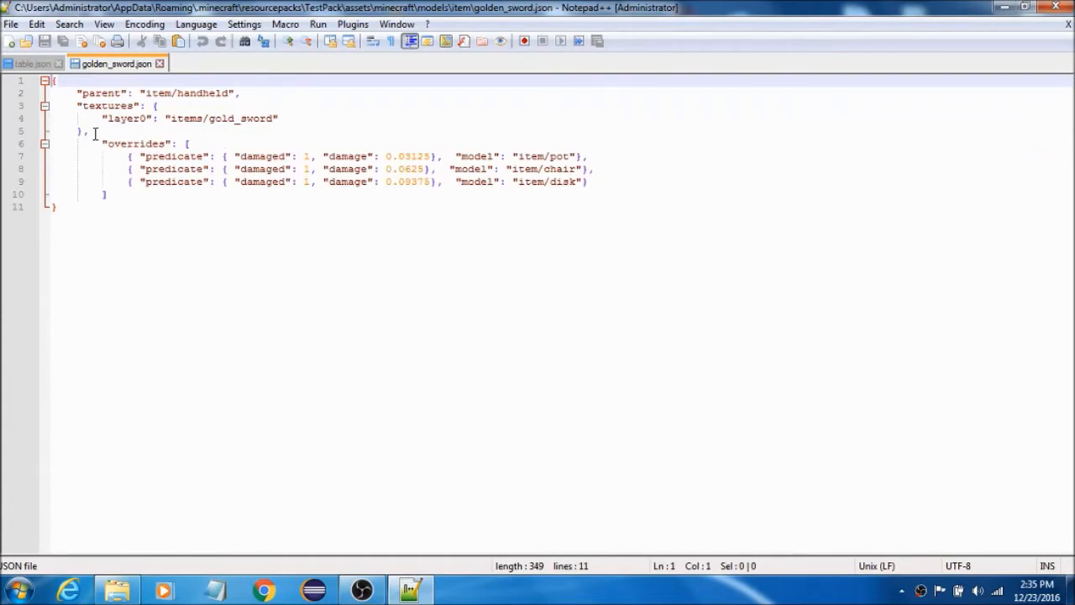
click(1004, 7)
click(227, 223)
right_click(230, 225)
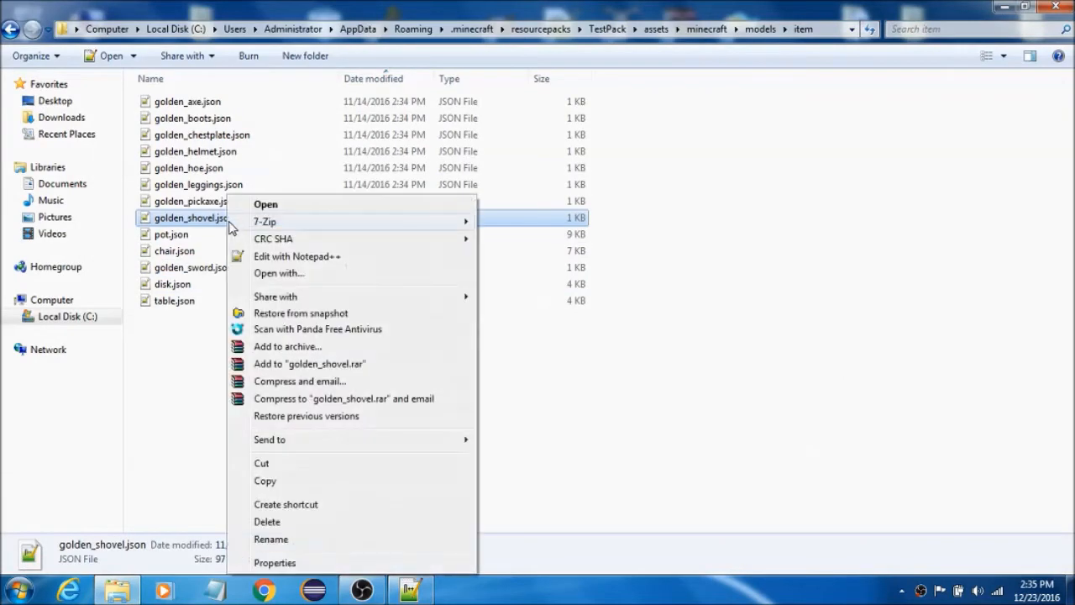
click(298, 257)
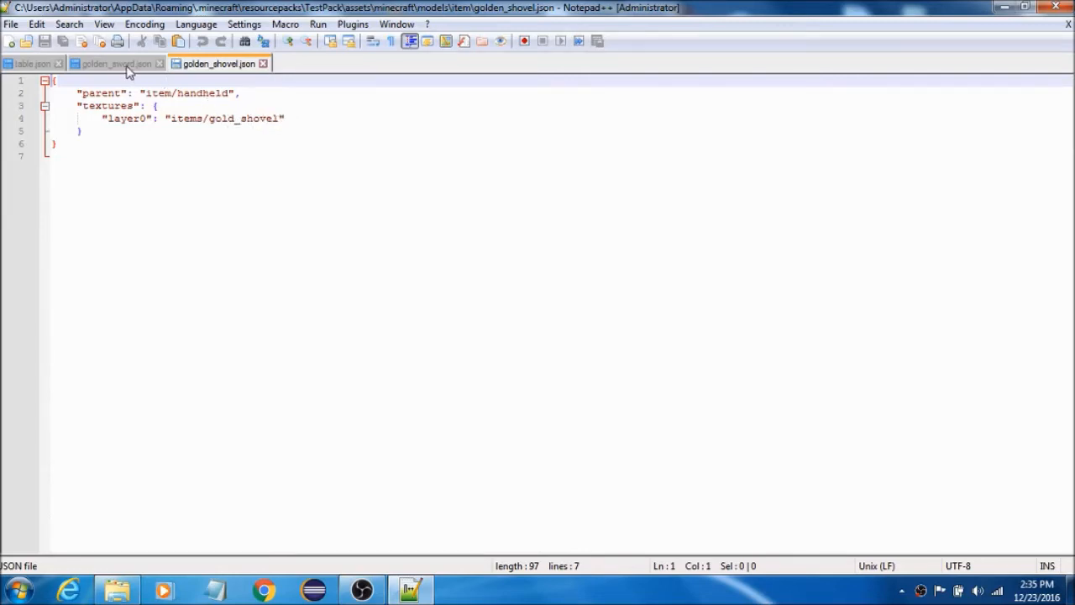
Add a comma after the textures block in golden_shovel.json and insert an empty "overrides" [ ] block below it.
click(126, 131)
text(,)
key(Return)
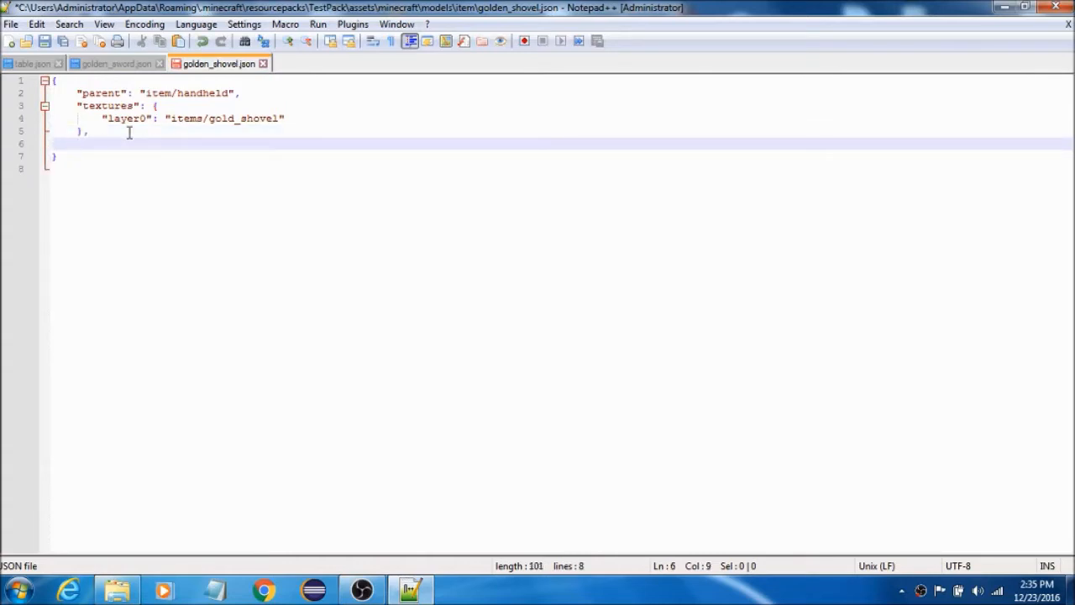
text("overrides" [)
key(Return)
key(Return)
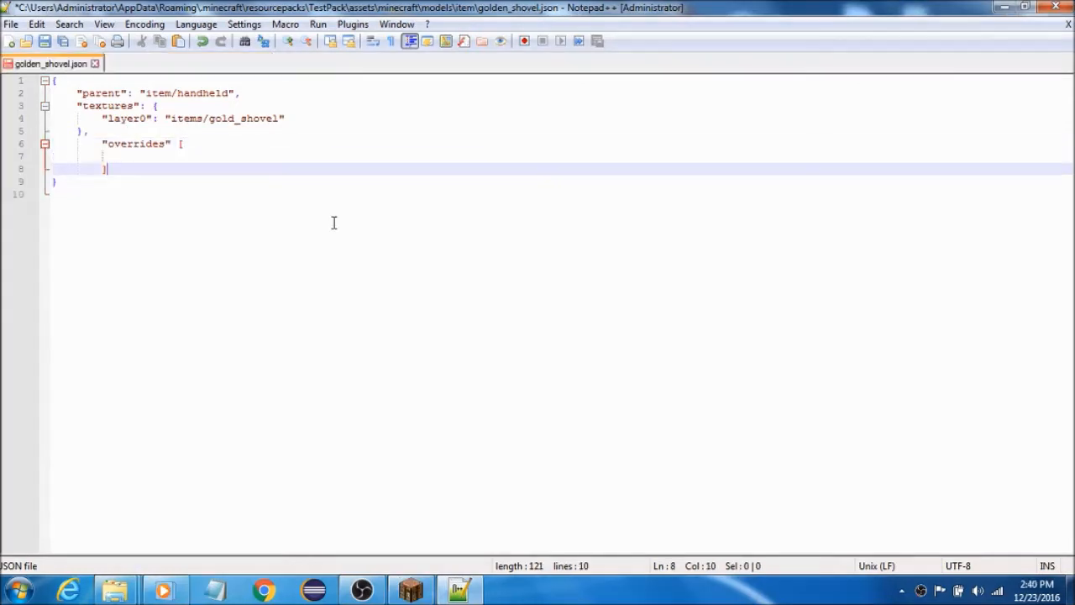
text(]\)
key(BackSpace)
Add an indented entry { "predicate": {}} inside the overrides block of golden_shovel.json.
click(146, 158)
key(Tab)
text({})
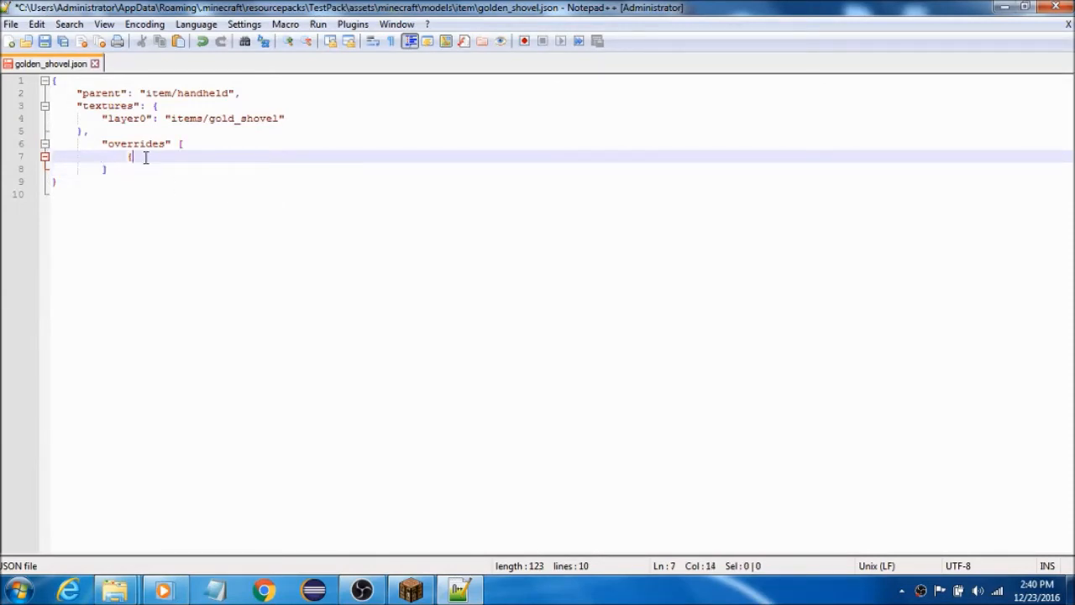
text( ")
text(")
text(pred)
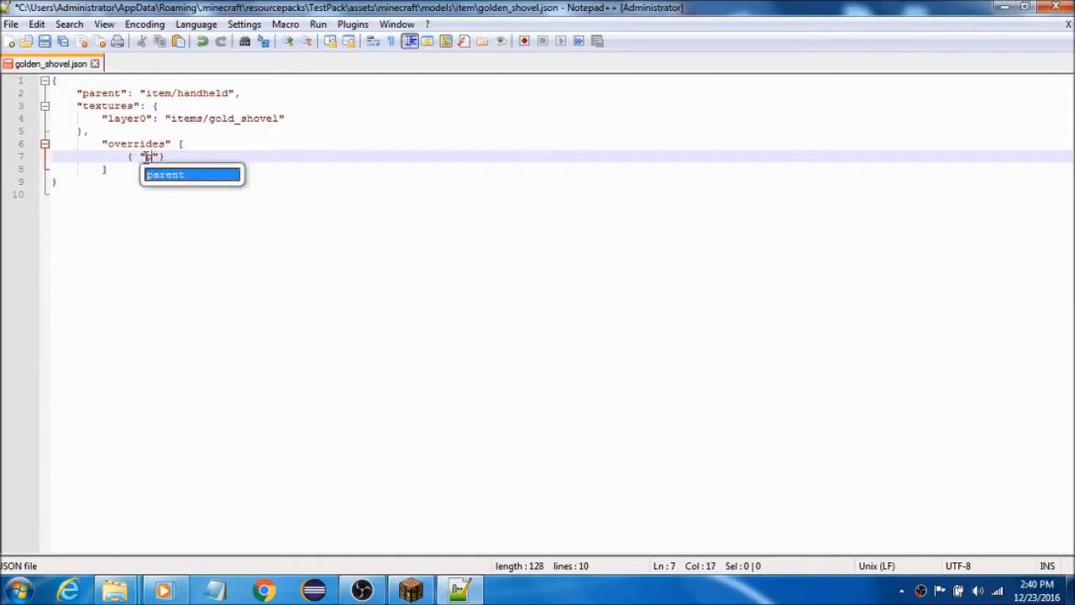
text(icate)
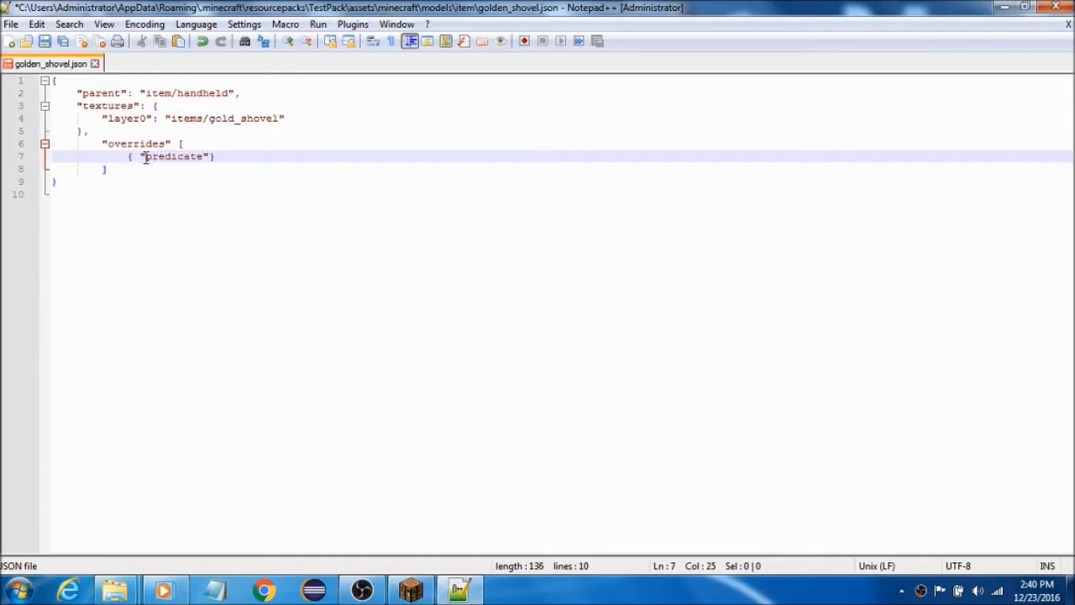
text(")
key(BackSpace)
key(BackSpace)
text(: {)
text(})
Add "damaged": 1 and an empty "damage": key inside the predicate braces of the override entry.
click(146, 158)
click(233, 159)
text("damaged)
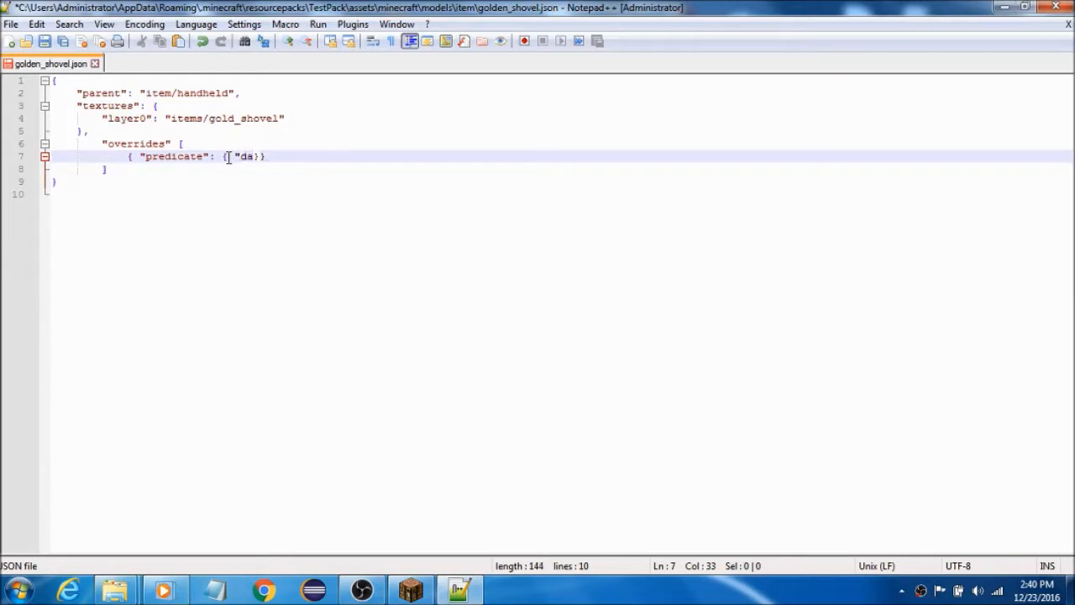
text(:)
key(BackSpace)
text(": 1, )
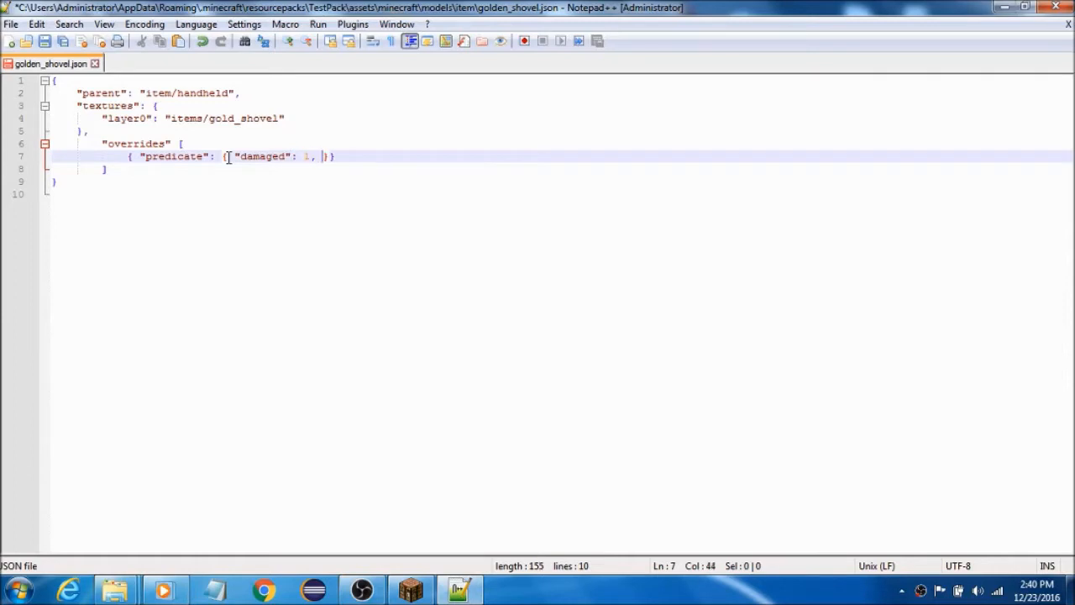
text("damage)
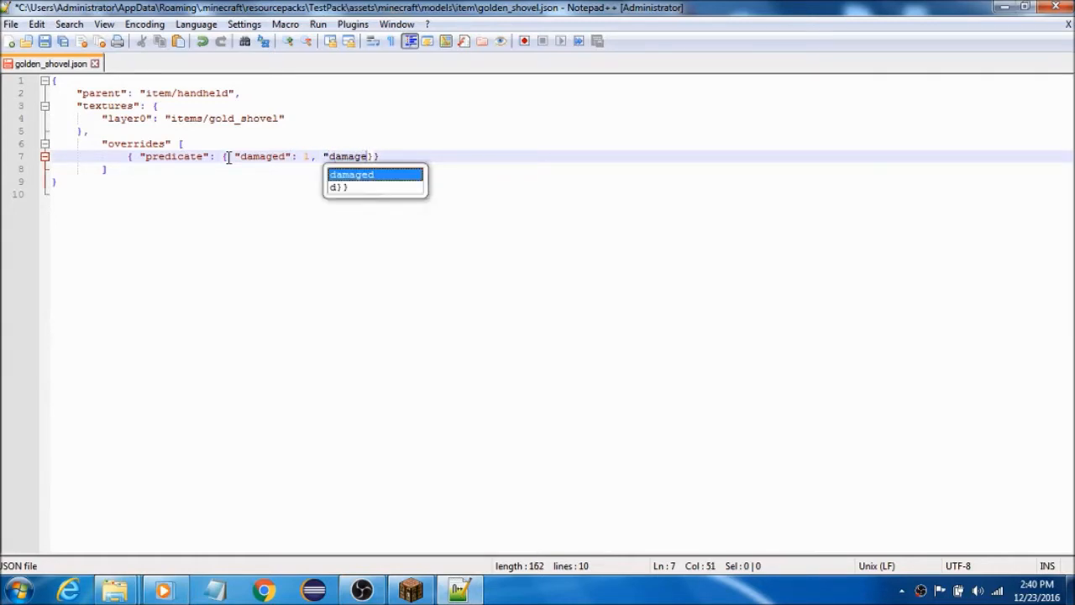
text(":)
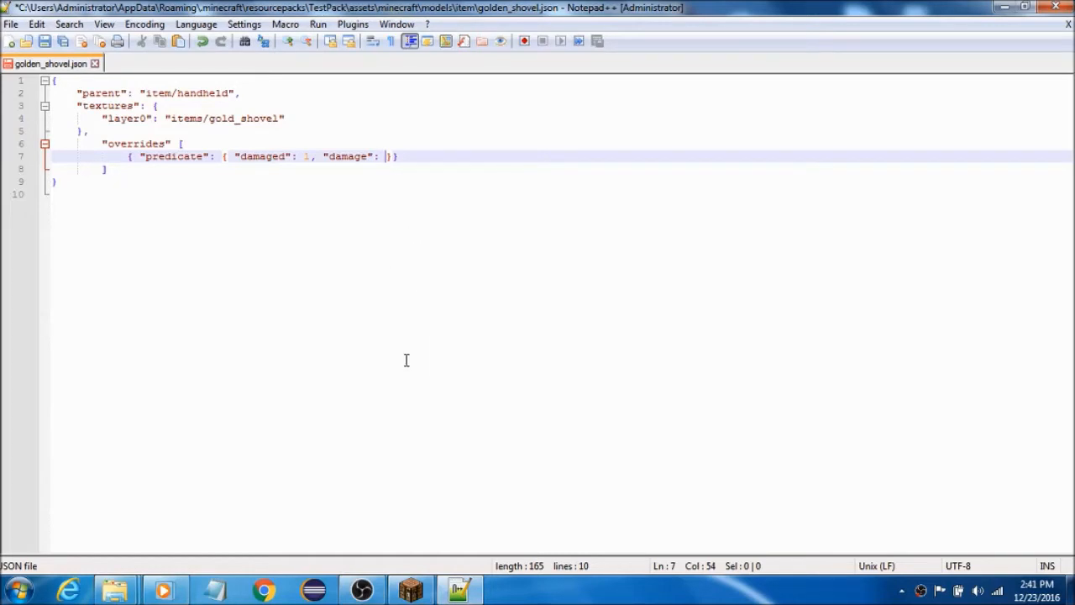
Open Calculator, divide 1 by 32, and copy the result.
click(19, 591)
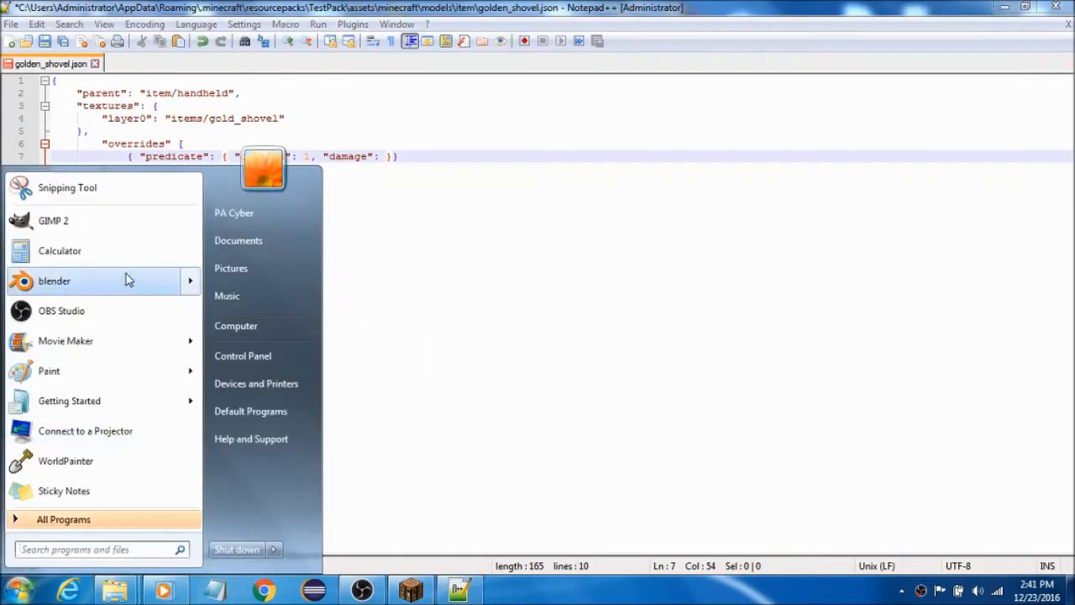
click(108, 257)
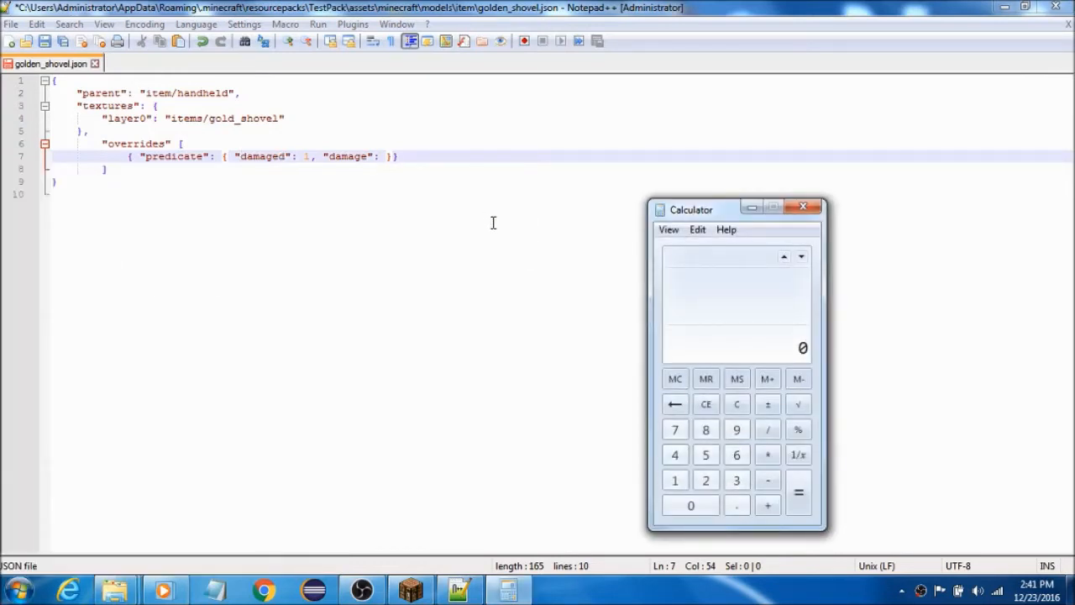
click(677, 480)
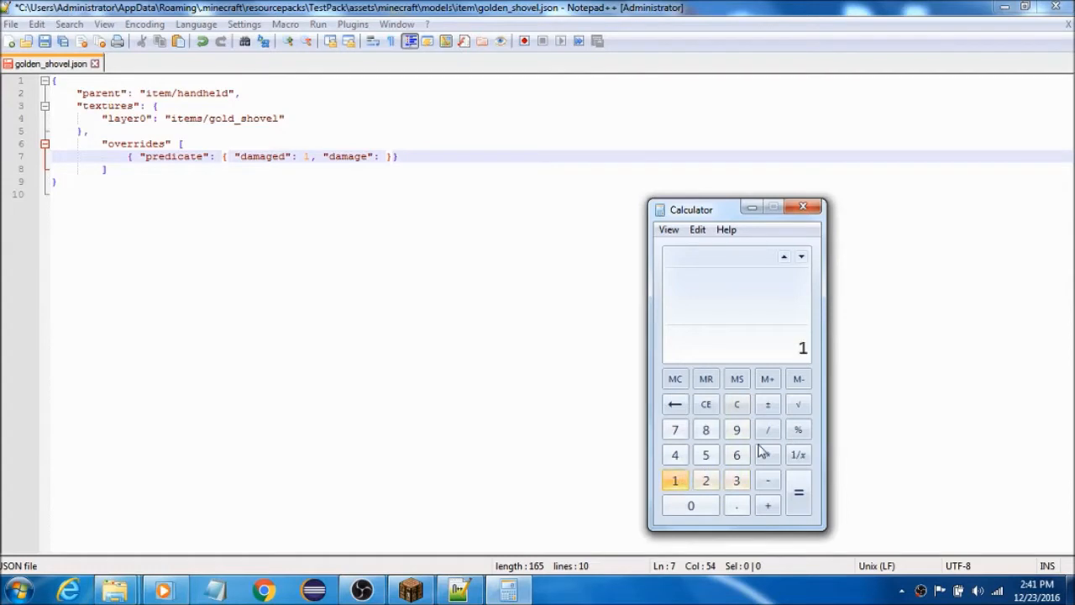
click(779, 429)
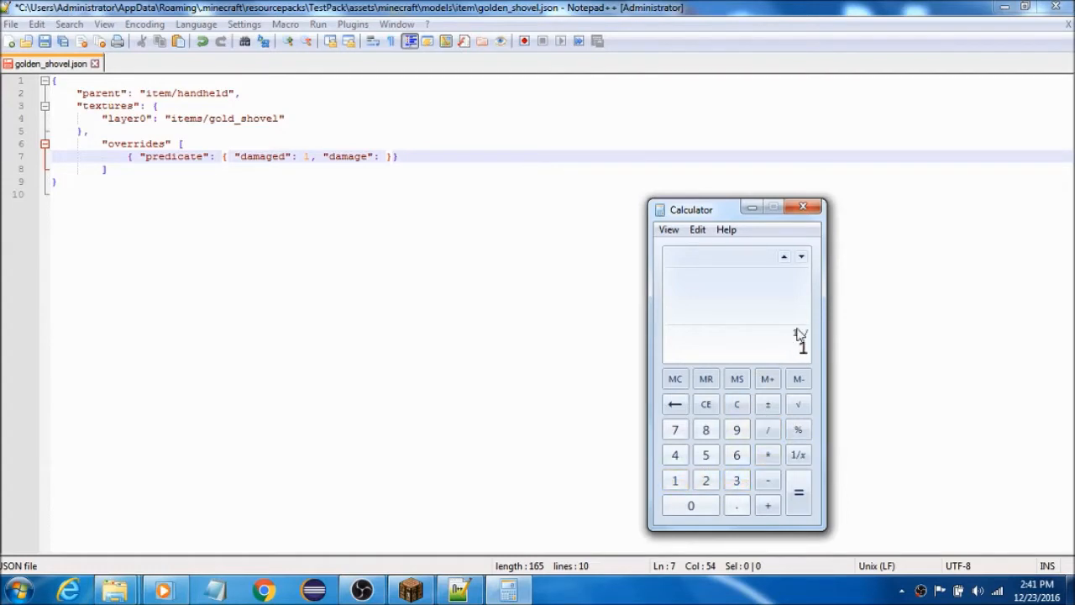
click(736, 480)
click(705, 484)
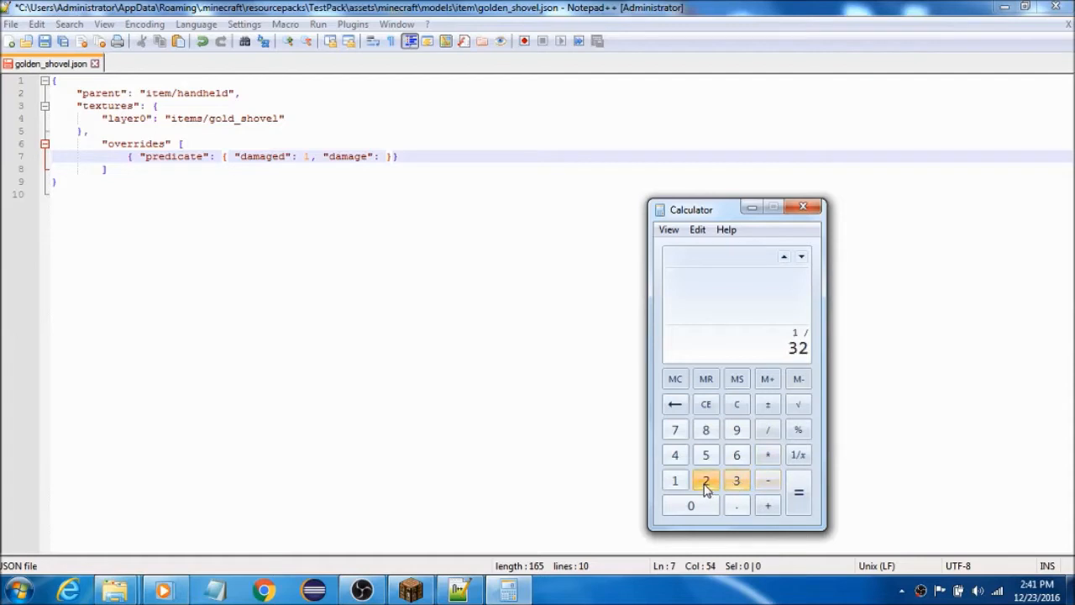
click(796, 493)
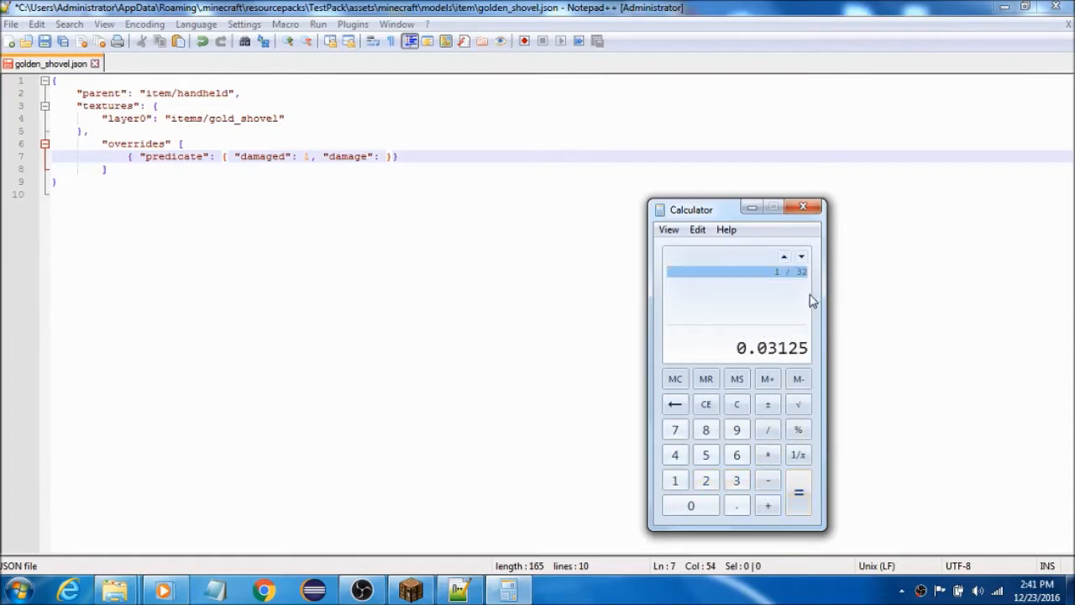
right_click(773, 359)
click(802, 367)
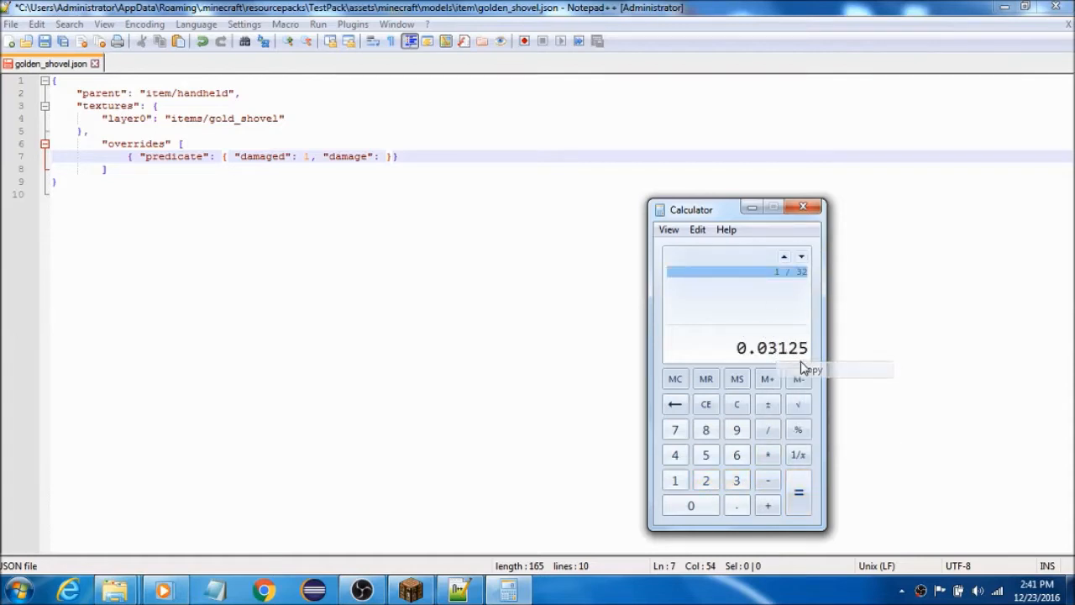
Close Calculator and paste 0.03125 as the "damage" value in the golden_shovel.json predicate.
click(803, 207)
click(389, 157)
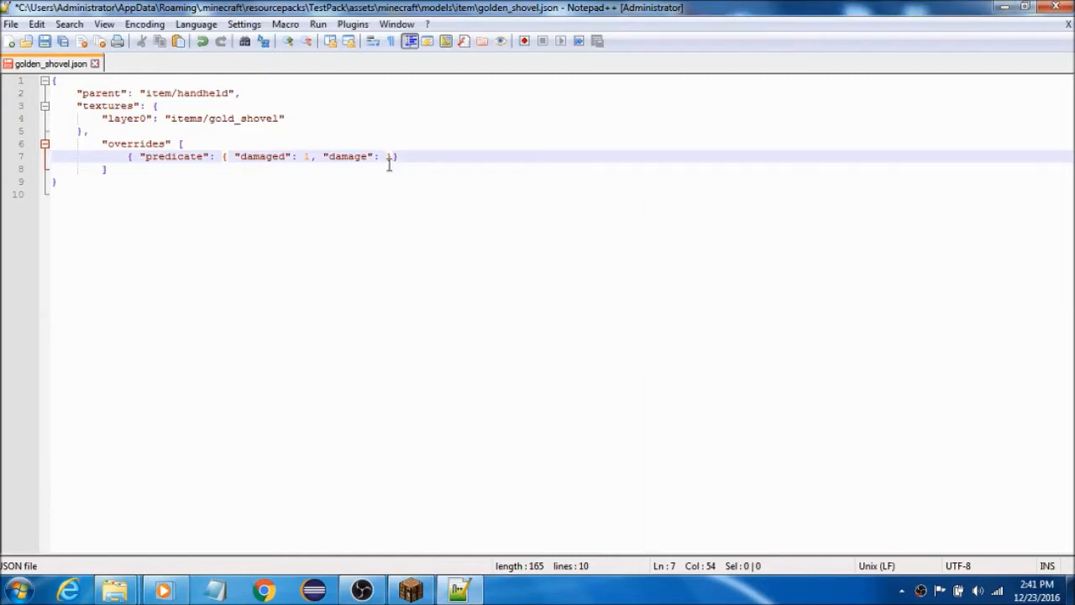
key(ctrl+v)
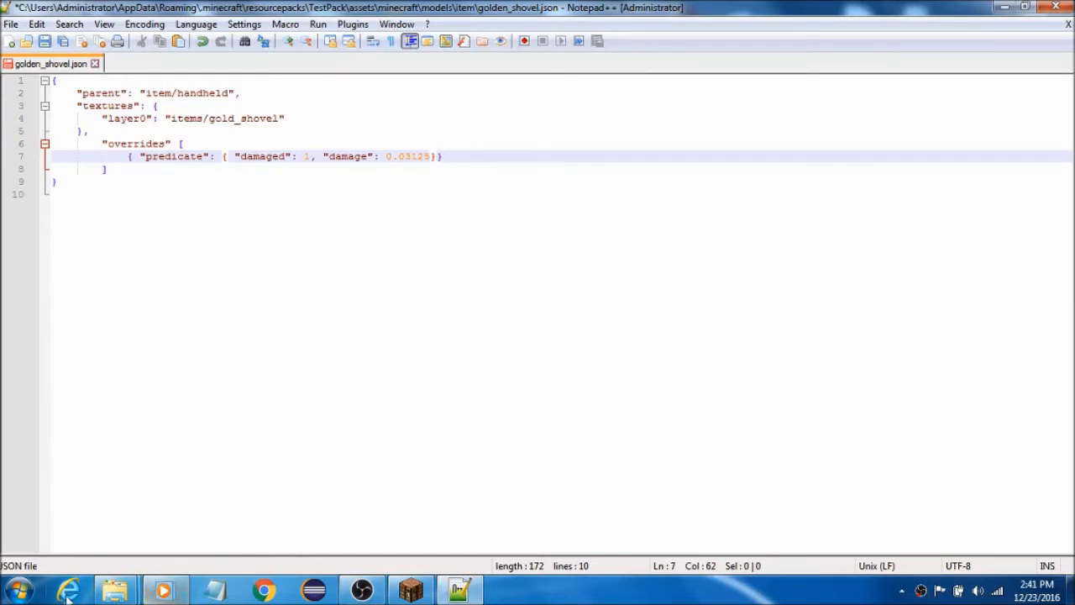
Reopen Calculator, paste 0.03125, repeatedly add 0.03125 to work out the following damage values up to 0.25, and close it.
click(18, 590)
click(66, 252)
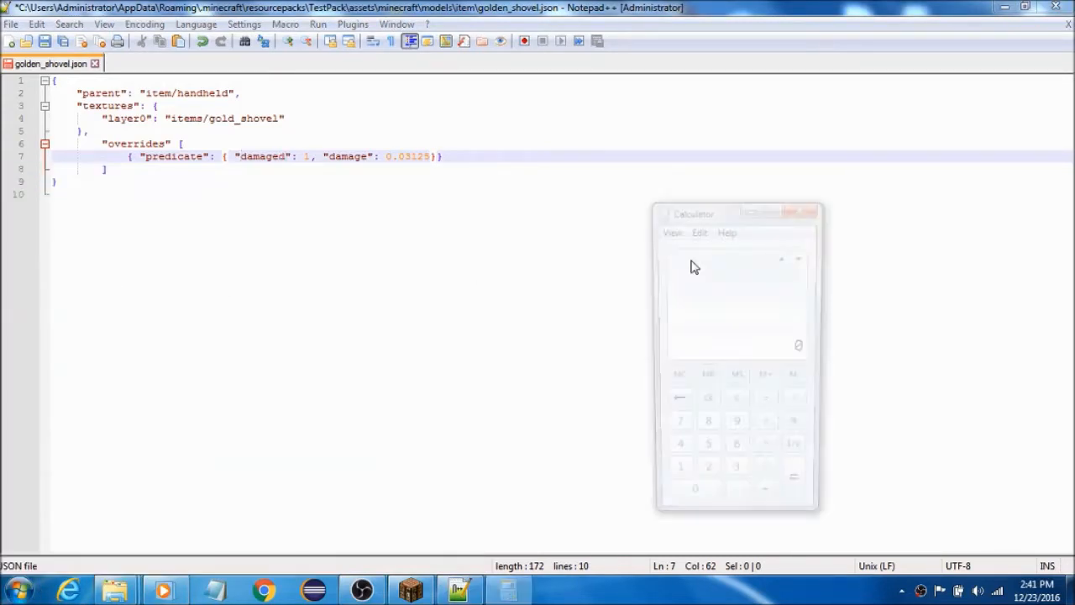
key(ctrl+v)
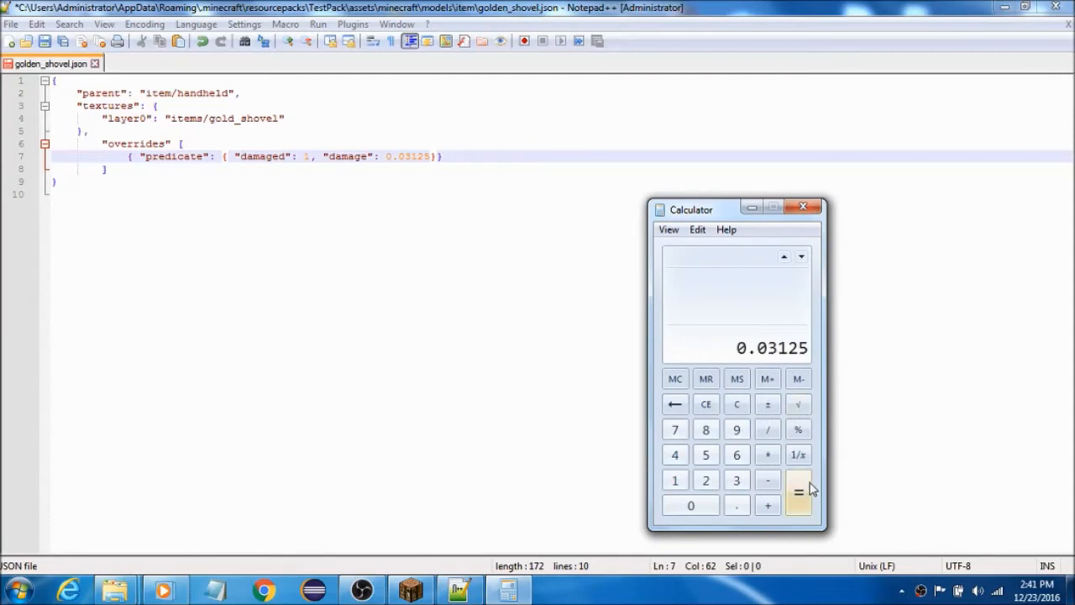
click(768, 506)
click(798, 495)
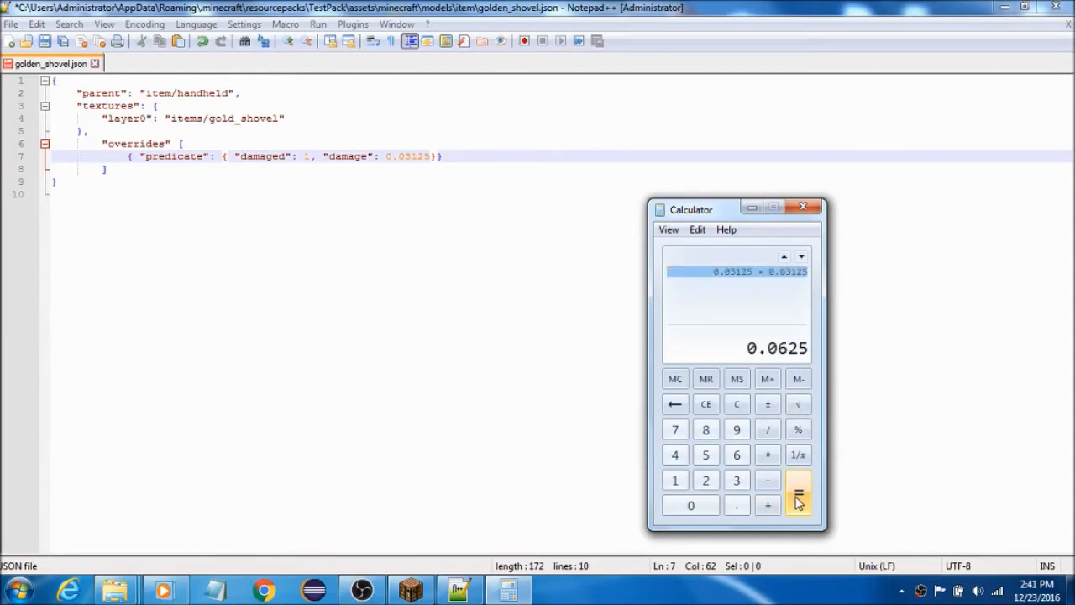
click(797, 496)
click(798, 495)
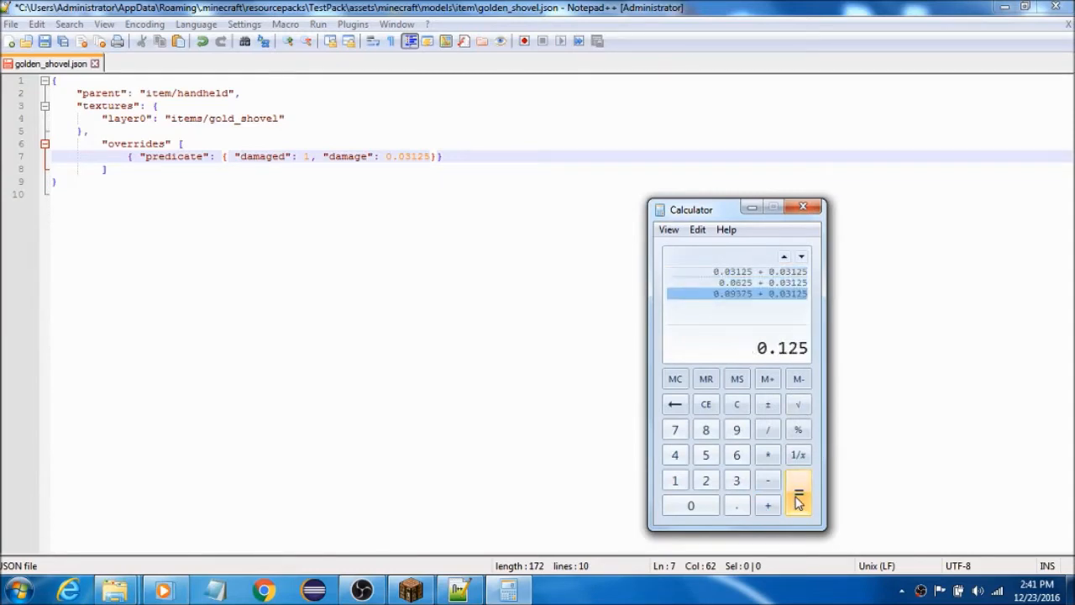
click(798, 495)
click(798, 495)
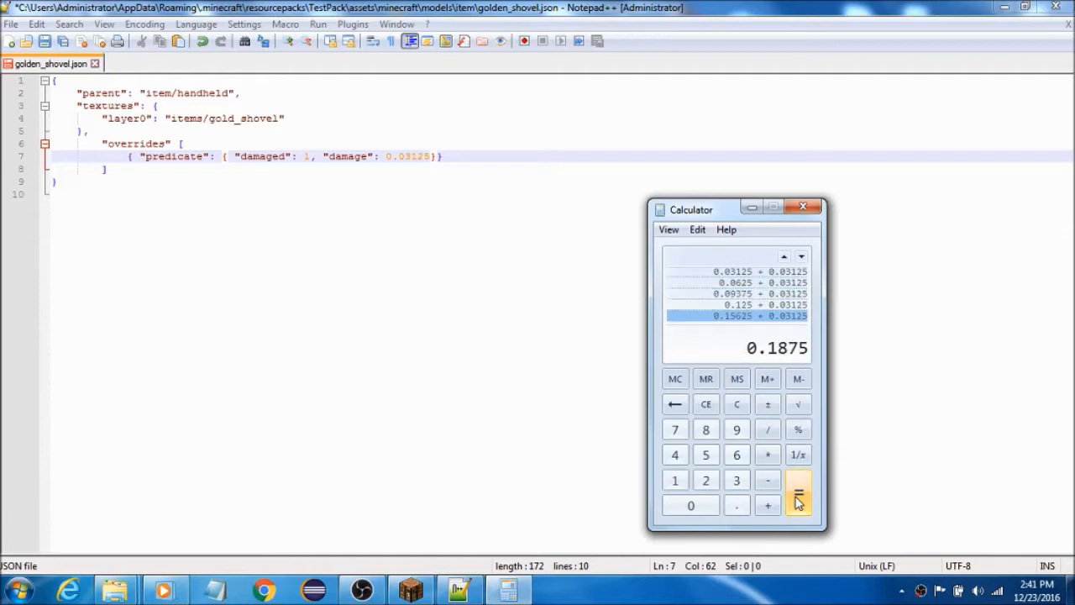
click(798, 495)
click(798, 496)
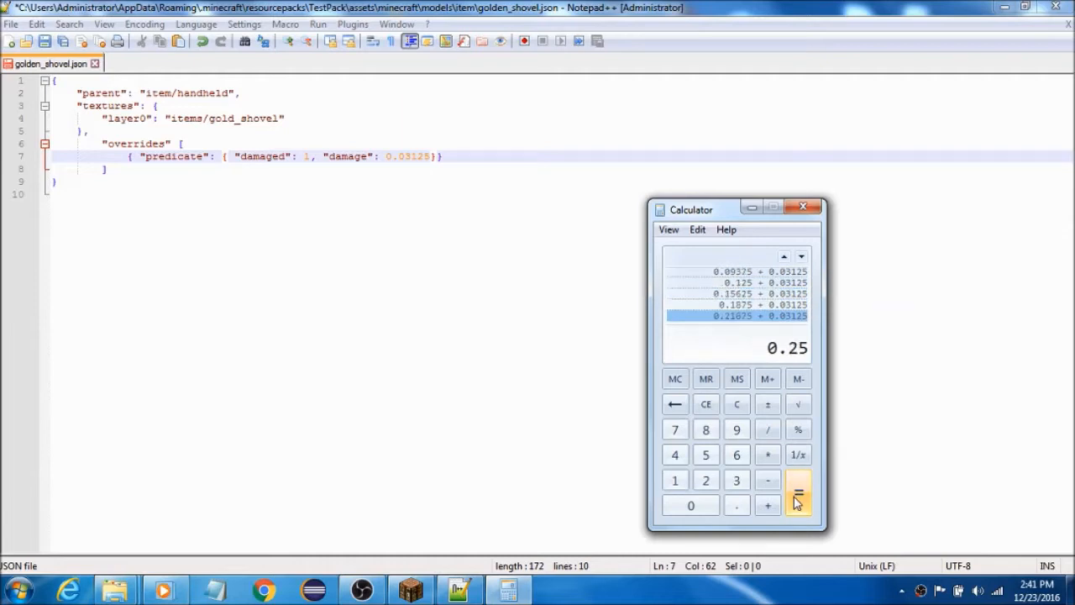
click(806, 205)
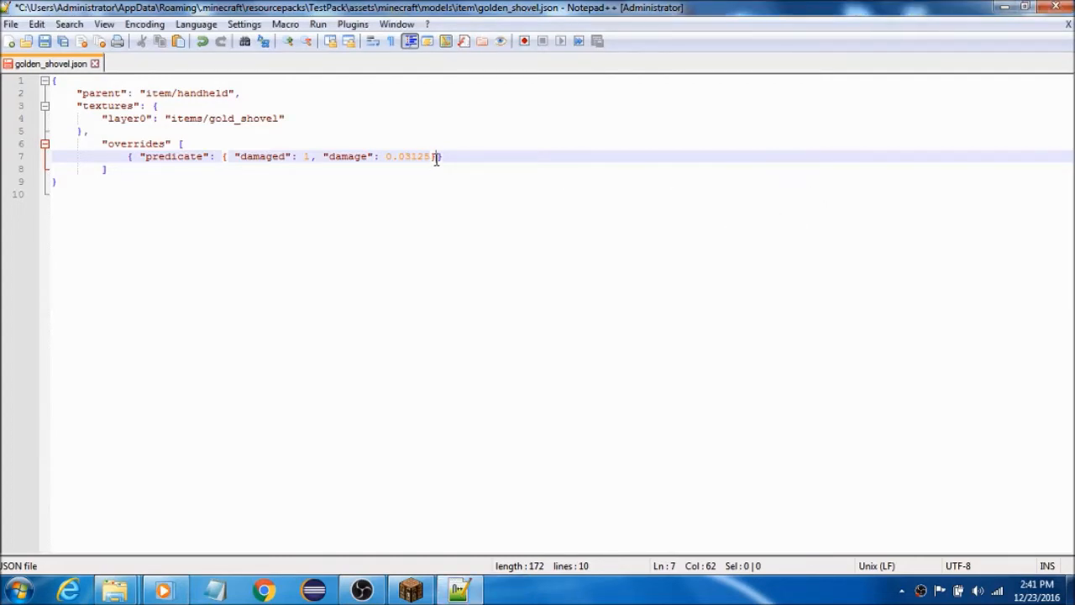
Add "model": "items/table" after the predicate in the override entry and save golden_shovel.json.
text(, )
text("model")
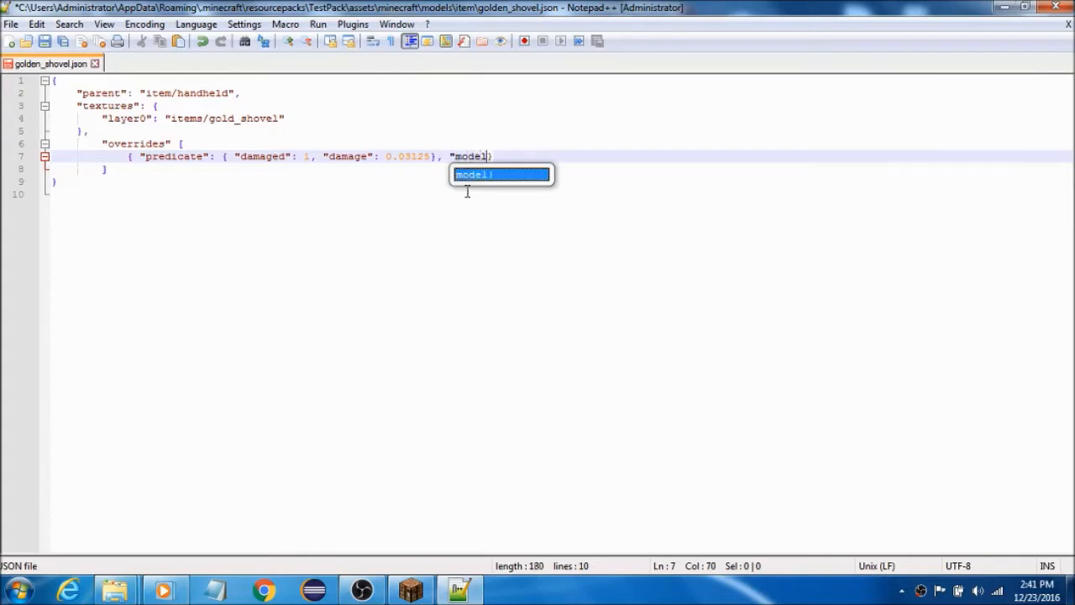
text(: )
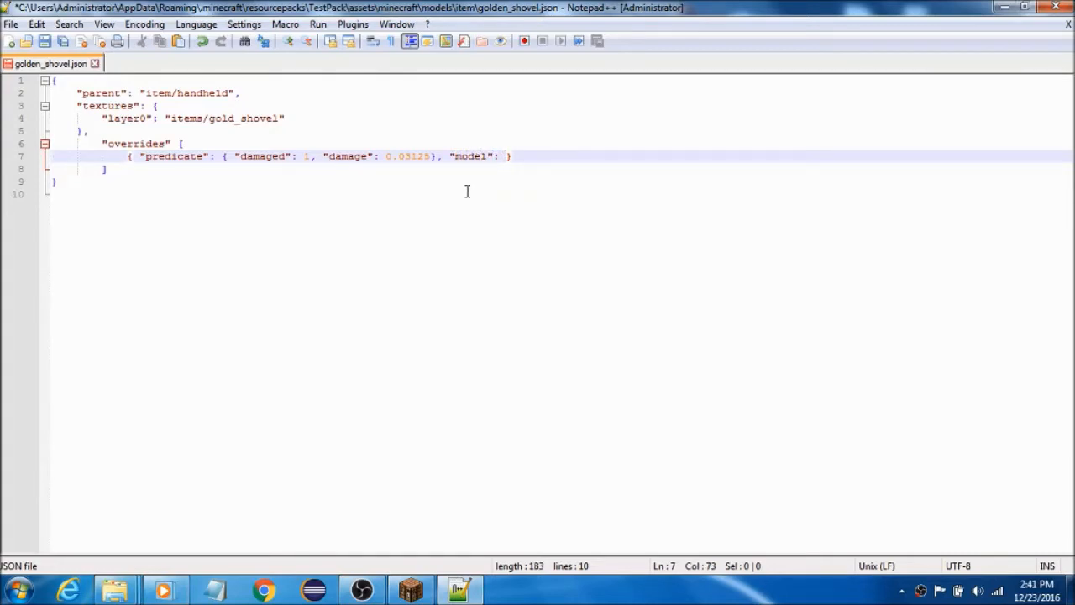
text("item)
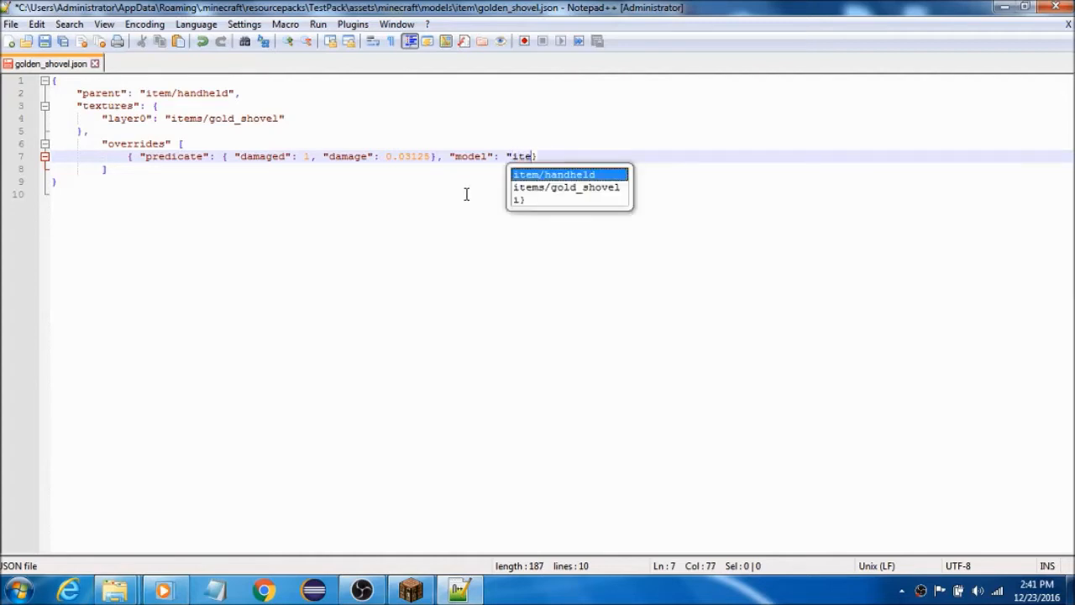
click(548, 191)
click(548, 188)
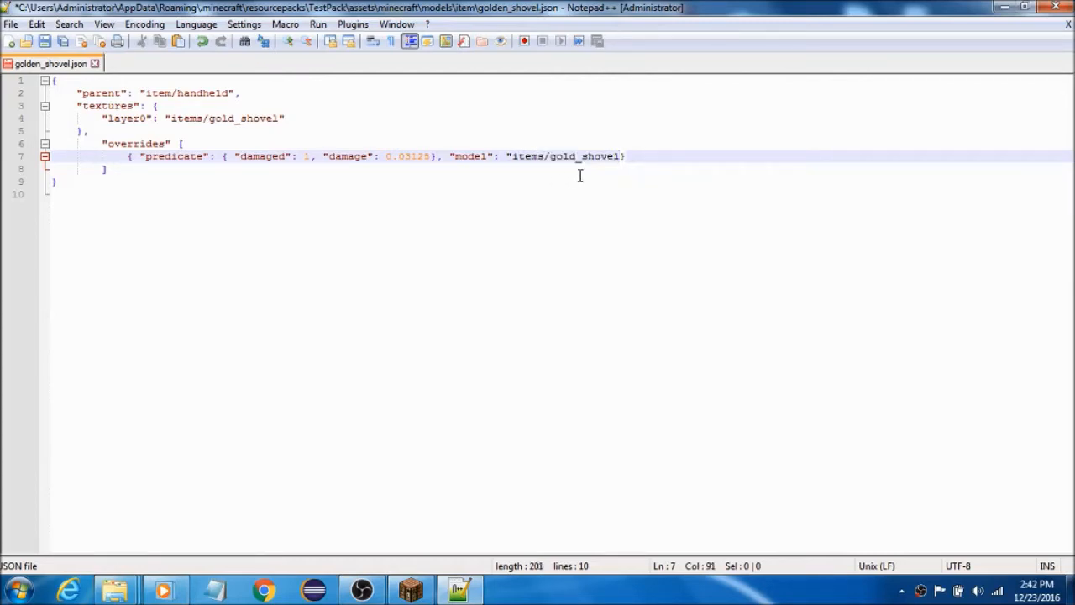
key(BackSpace)
key(BackSpace)
key(BackSpace)
key(BackSpace)
key(BackSpace)
key(BackSpace)
key(BackSpace)
key(BackSpace)
key(BackSpace)
key(BackSpace)
key(BackSpace)
text(table)
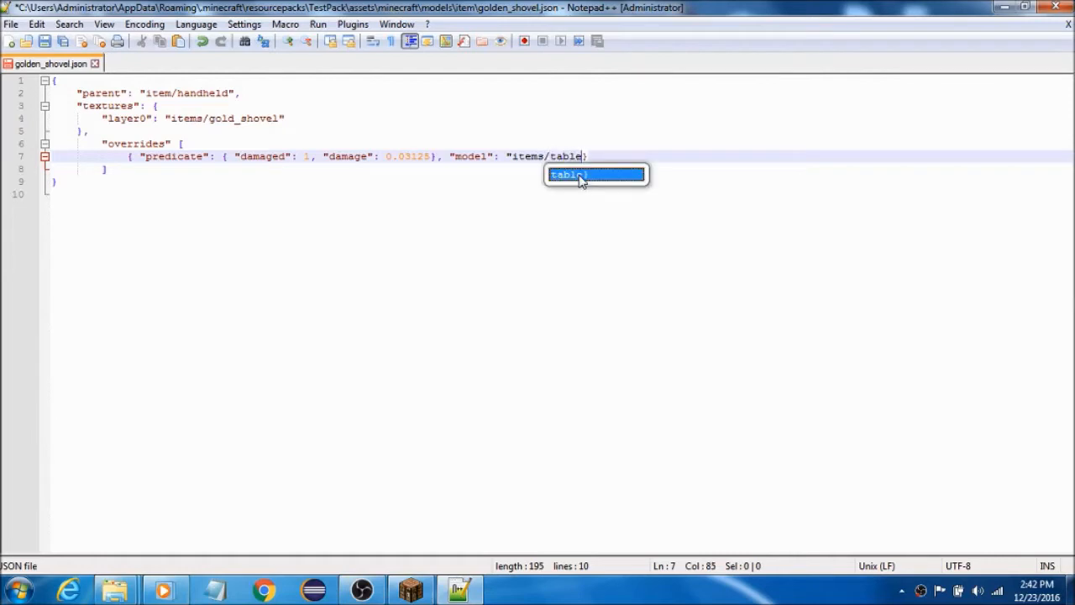
text(")
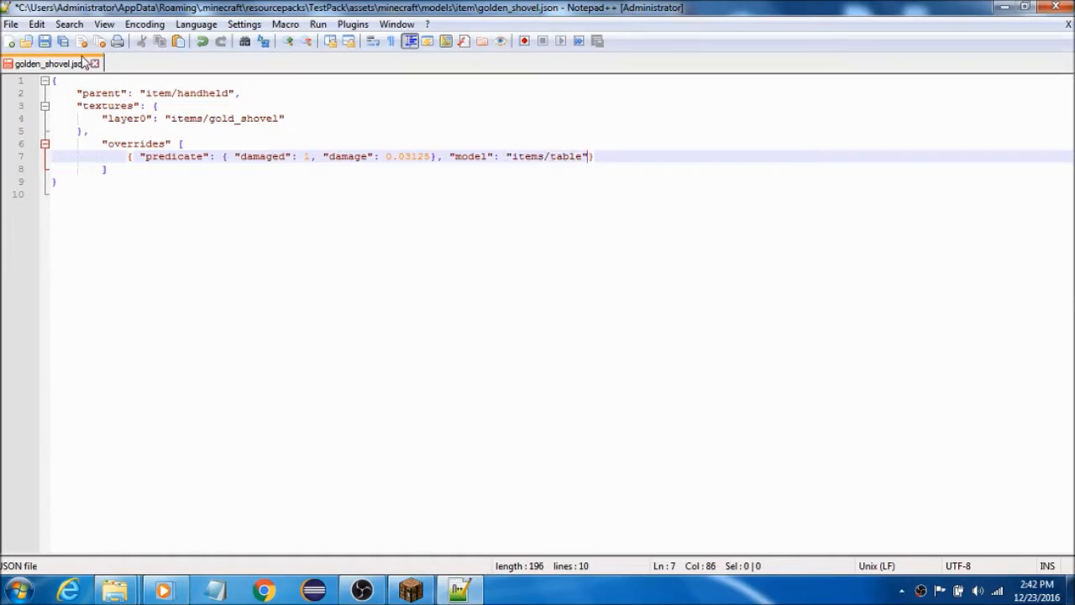
click(45, 40)
Open golden_sword.json from the item folder in Notepad++, examine its overrides block, and return to golden_shovel.json.
mouse_move(127, 592)
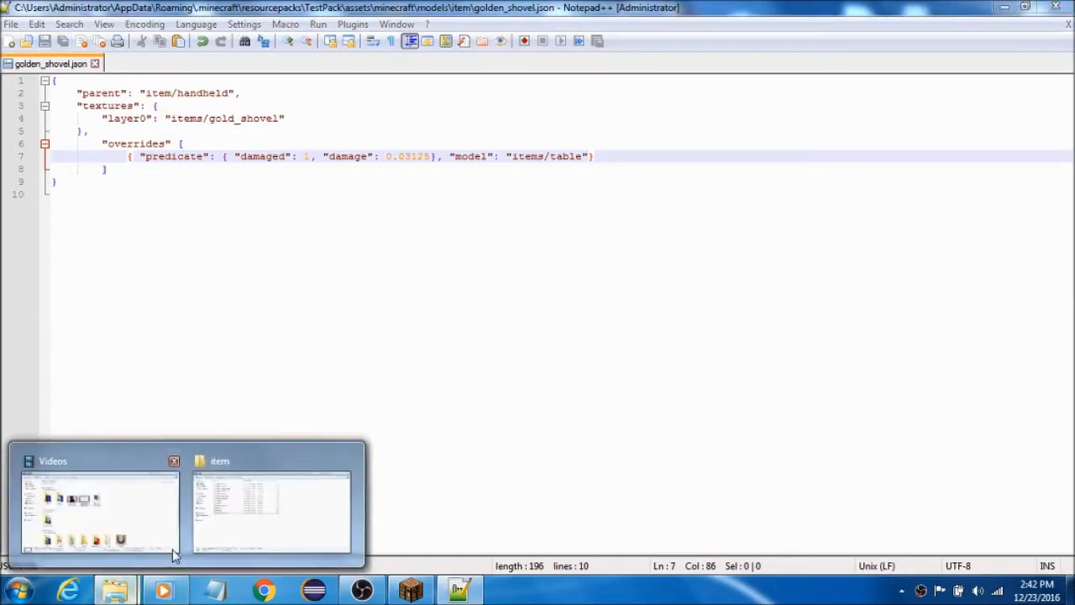
click(227, 512)
right_click(212, 255)
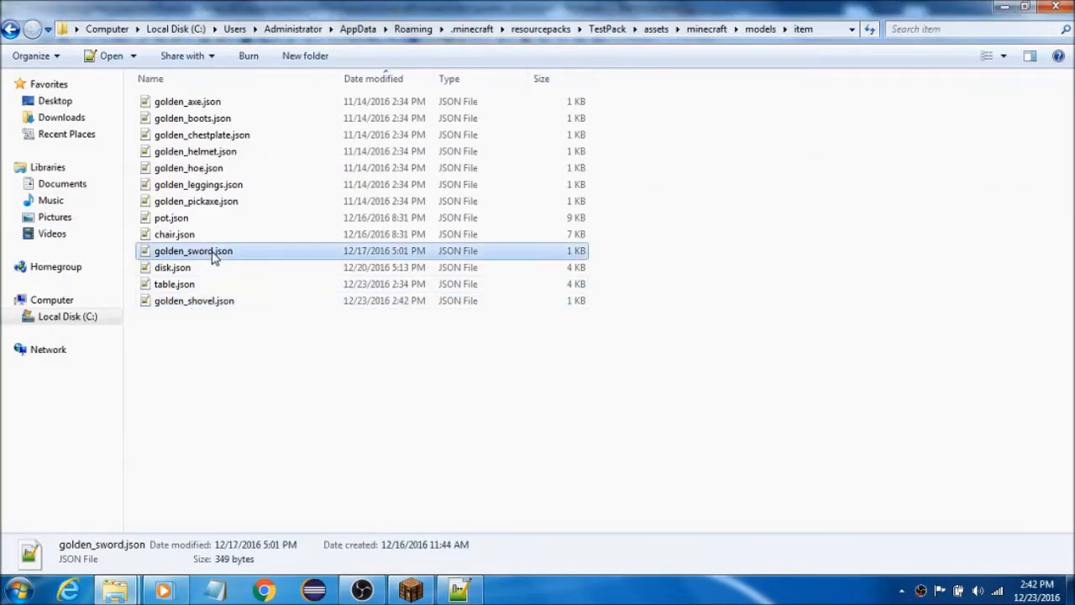
click(277, 257)
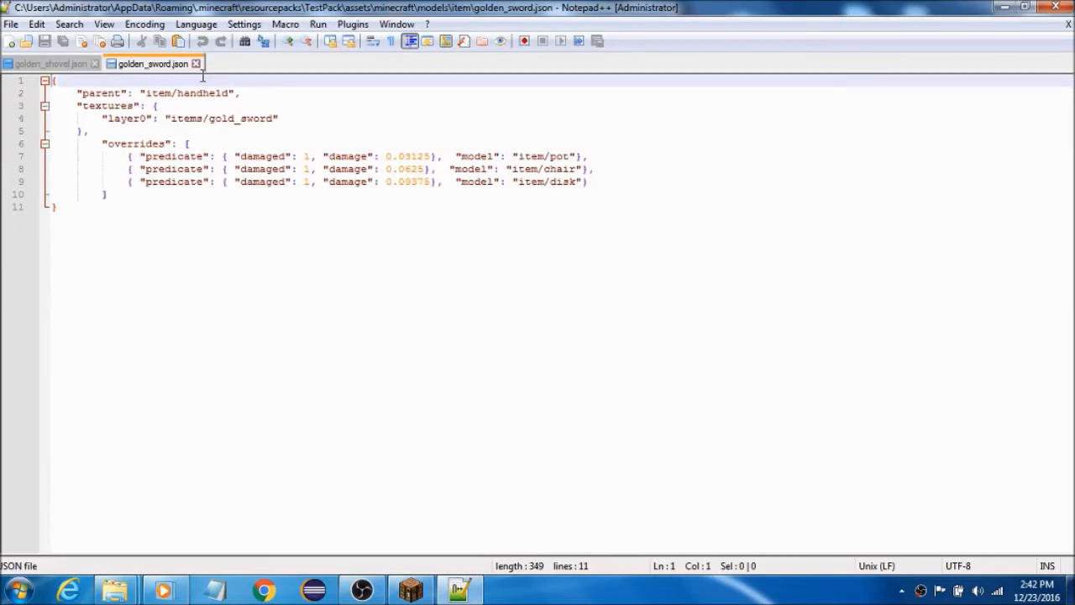
click(54, 65)
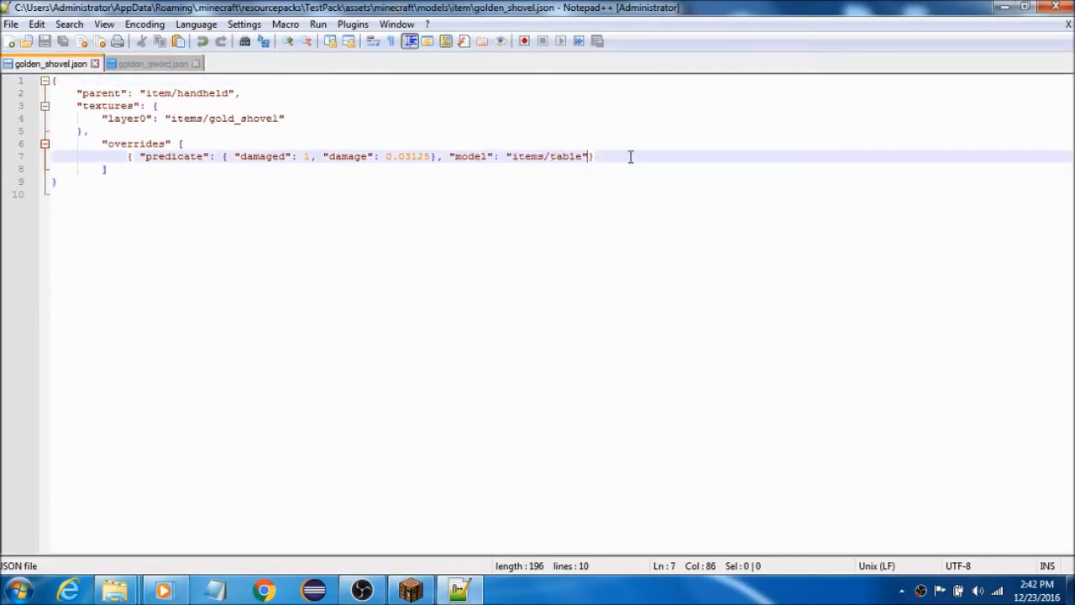
Try a trailing comma after the table override entry in golden_shovel.json and remove it again.
drag(597, 156, 126, 158)
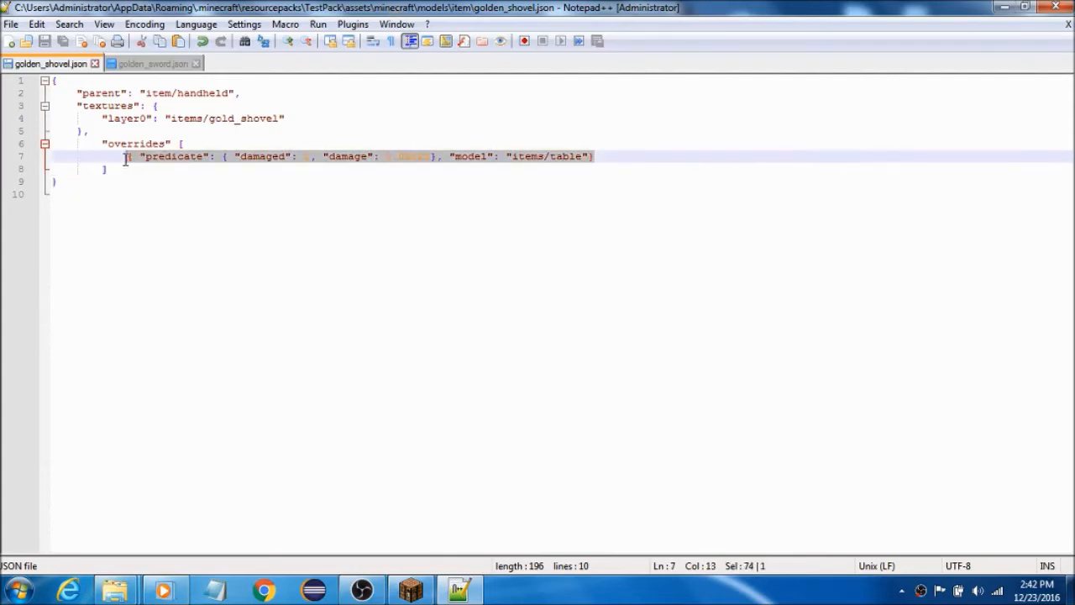
click(601, 159)
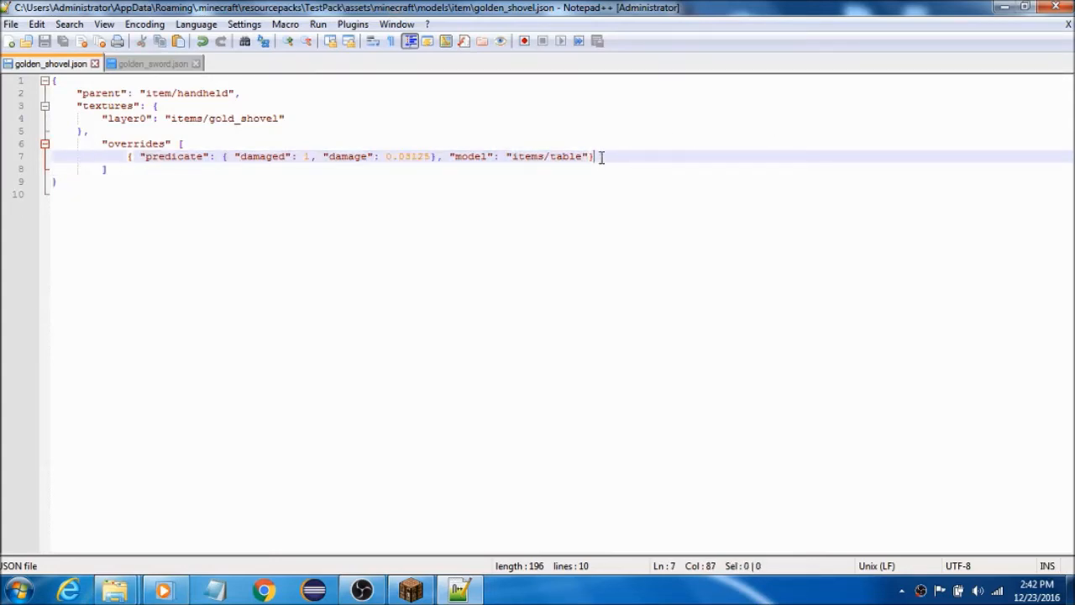
text(,)
key(BackSpace)
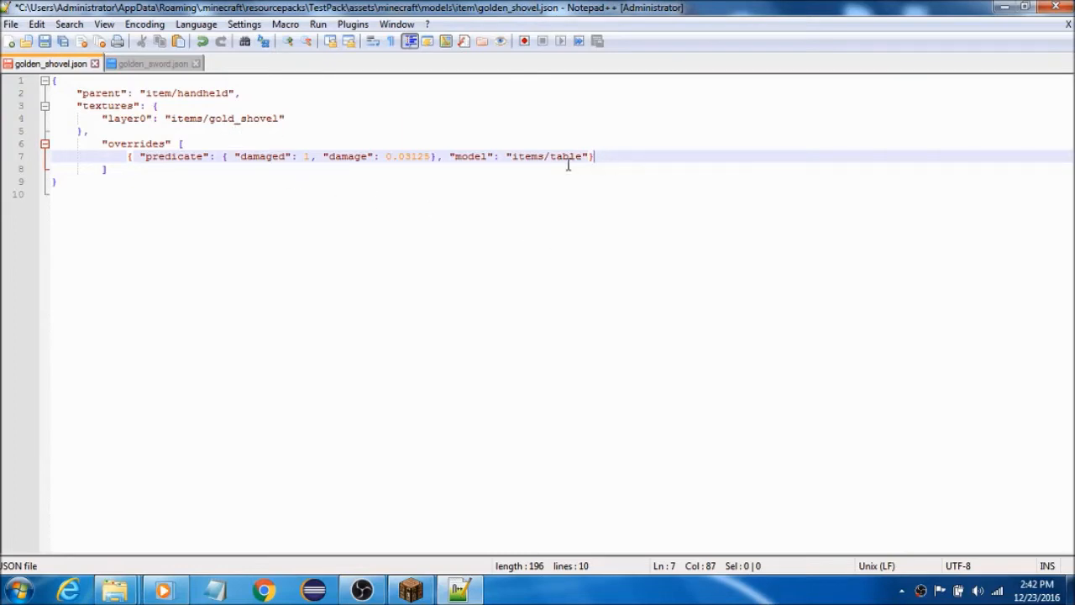
Save golden_shovel.json, and close both golden_sword.json and golden_shovel.json.
click(45, 42)
click(195, 64)
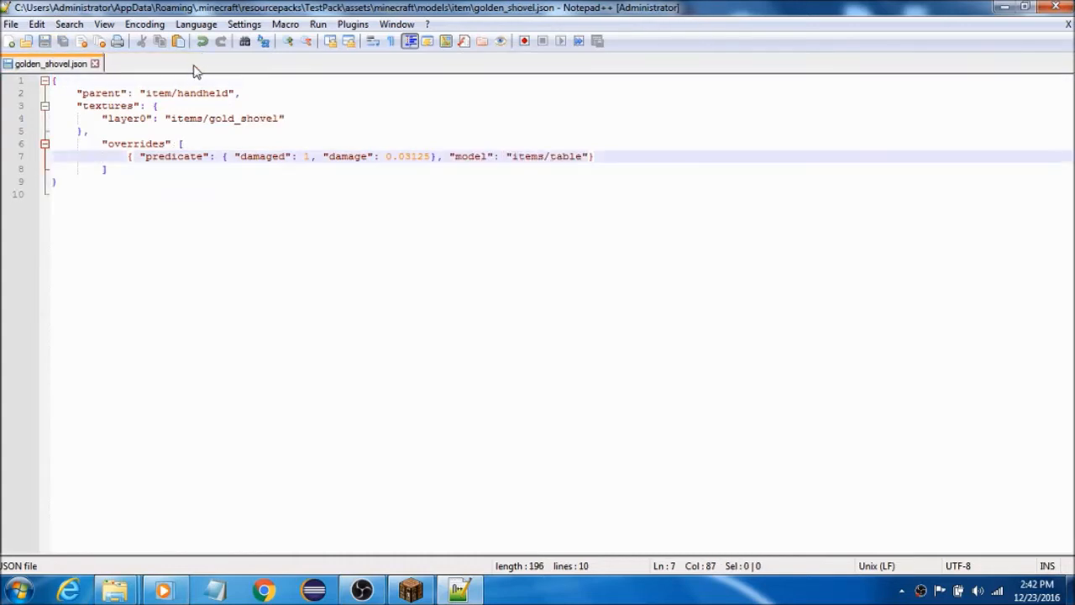
click(95, 64)
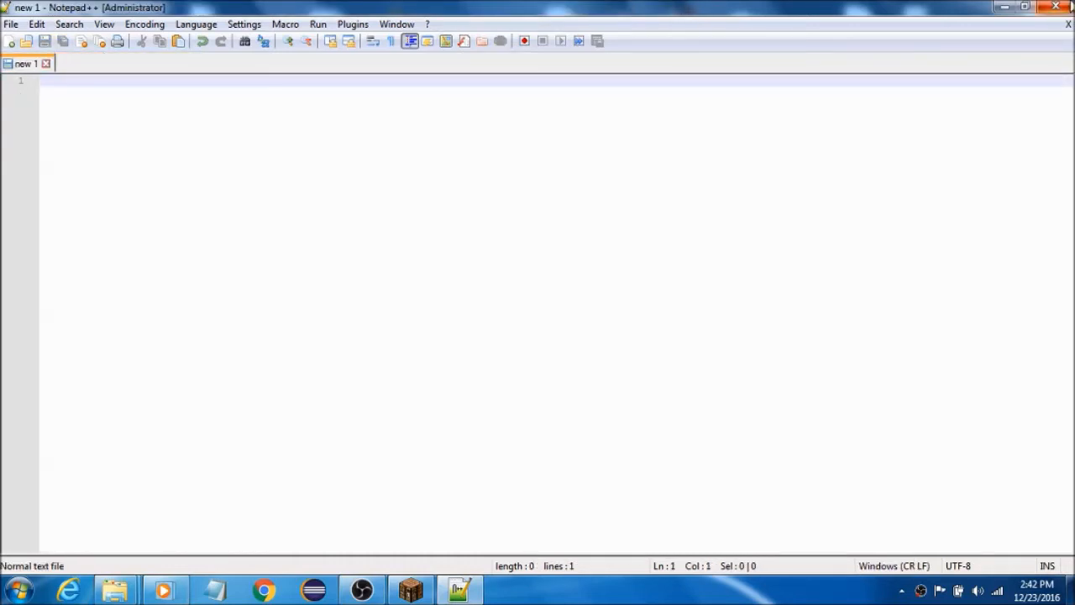
Close Notepad++, switch to Minecraft, and check that TestPack is among the selected resource packs.
click(1065, 6)
click(1003, 7)
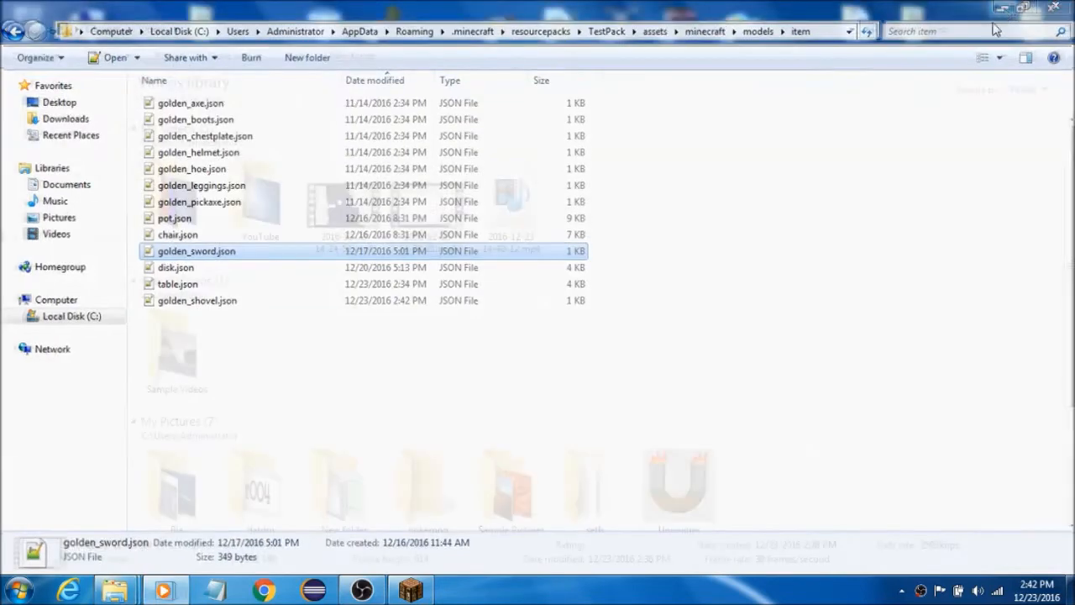
click(410, 590)
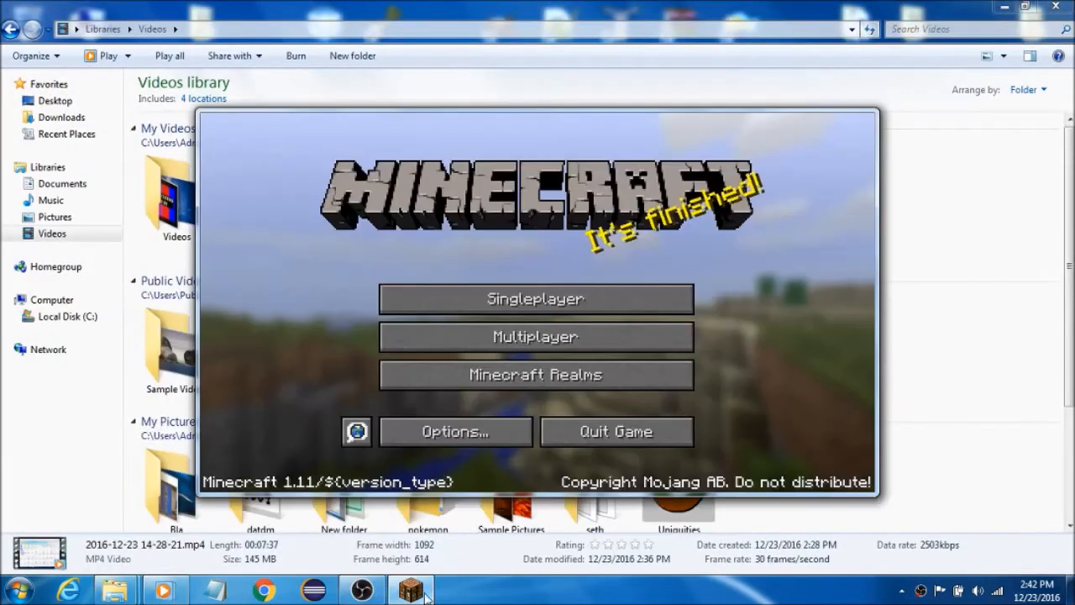
click(508, 433)
click(472, 378)
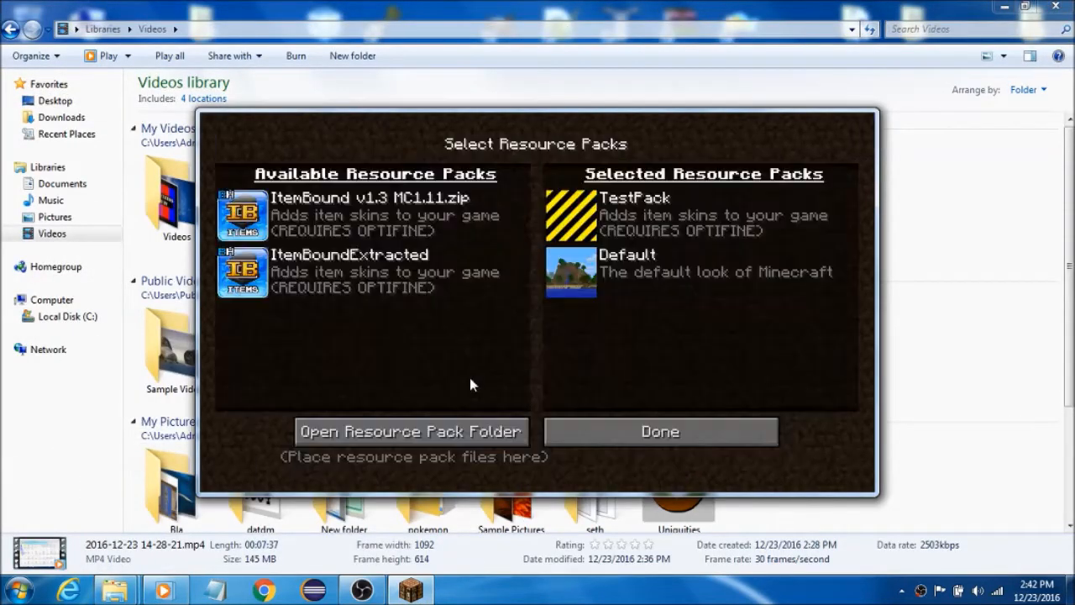
click(627, 428)
click(572, 454)
Load the singleplayer world "commands" and enter the game.
click(487, 302)
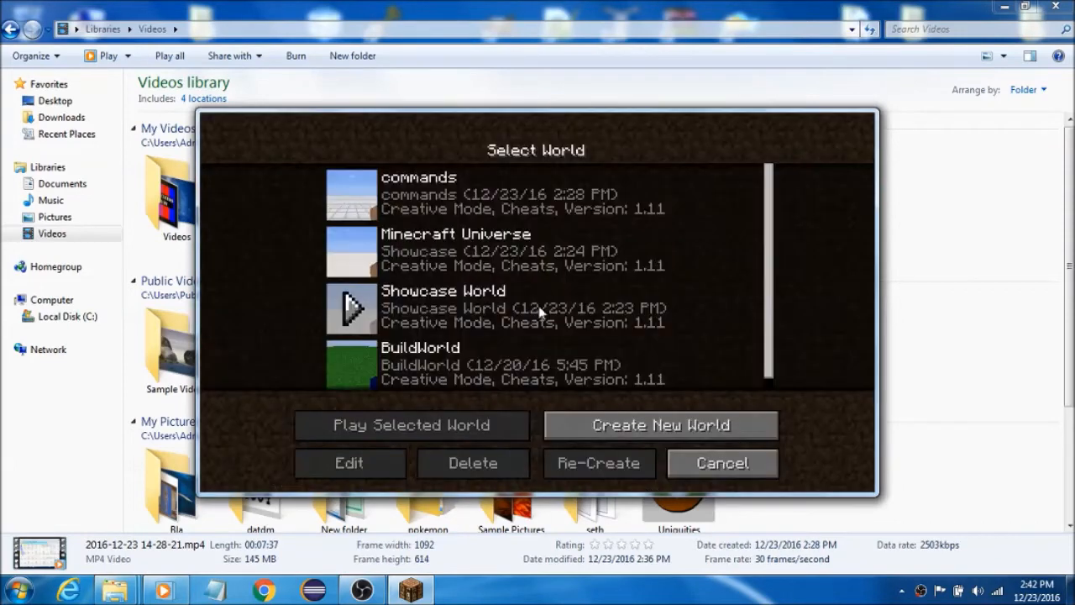
click(360, 199)
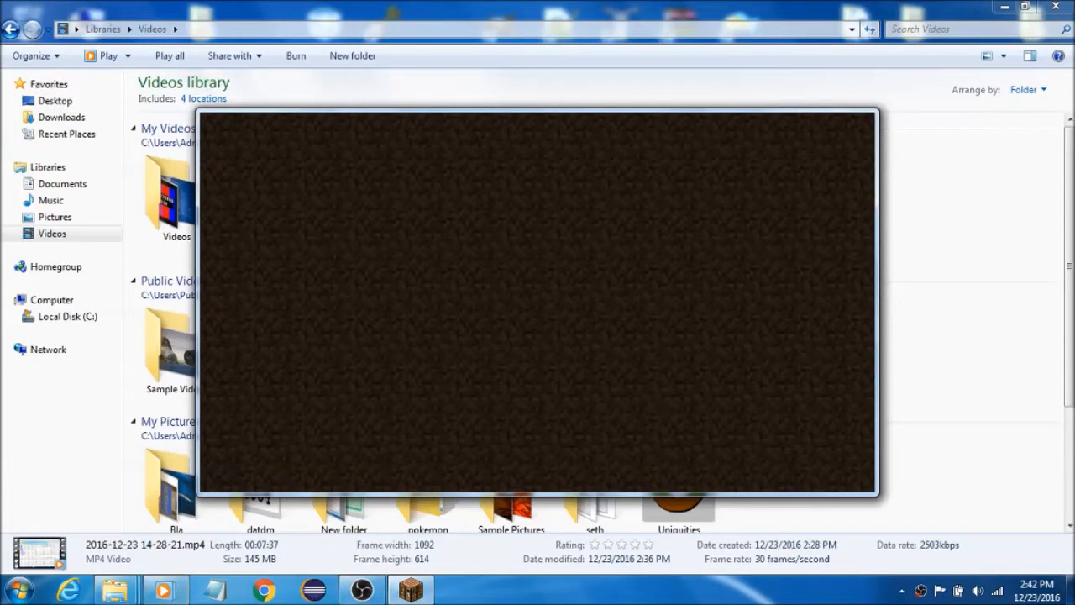
key(Escape)
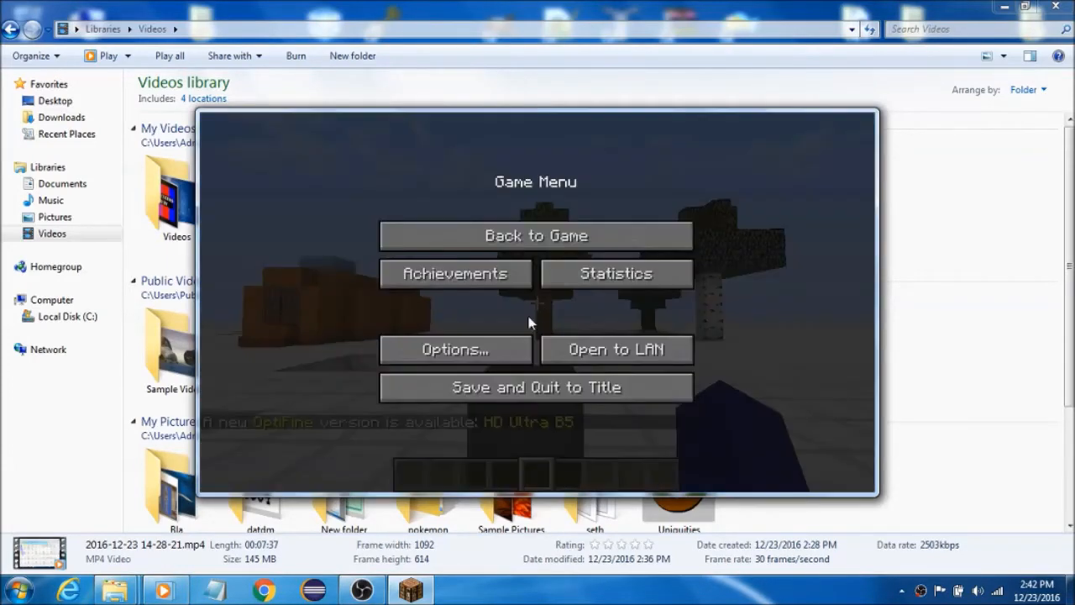
click(362, 589)
click(43, 451)
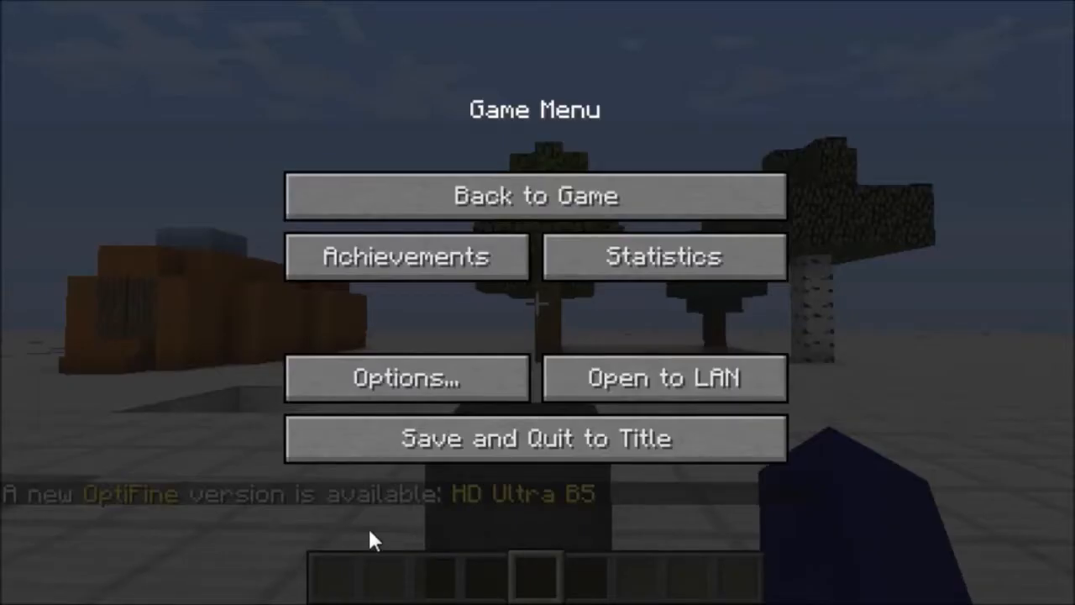
click(422, 200)
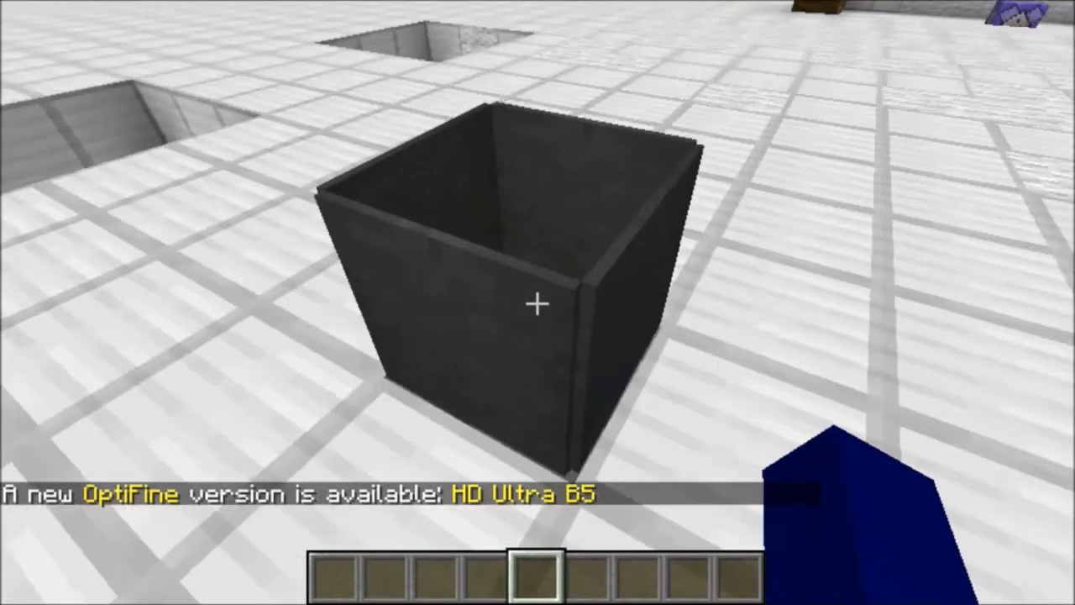
Take a Golden Shovel from the Tools category of the creative inventory and place it in the first hotbar slot.
key(e)
click(467, 502)
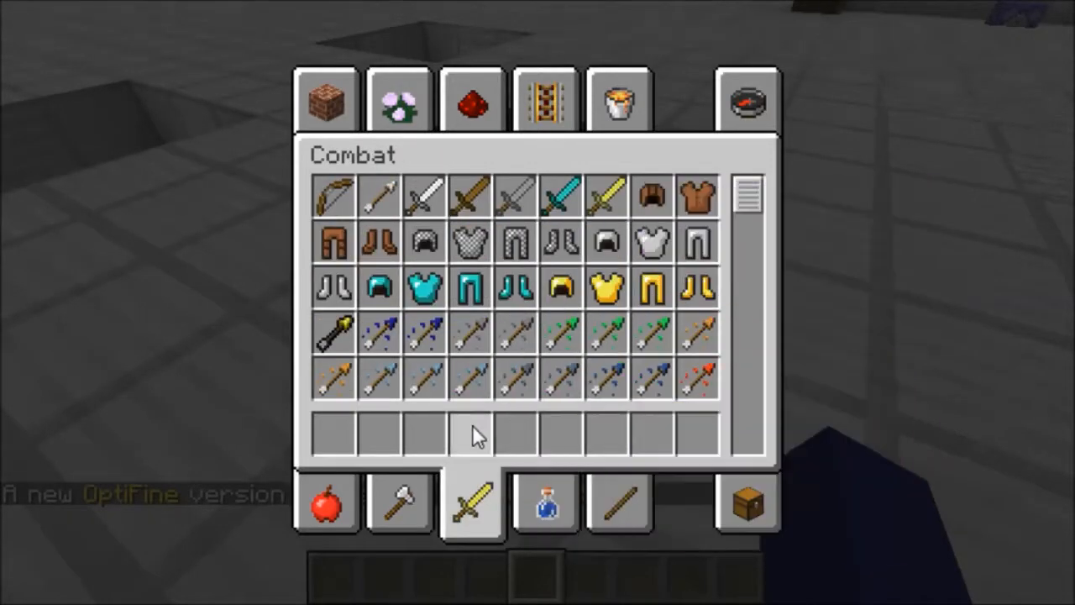
click(410, 497)
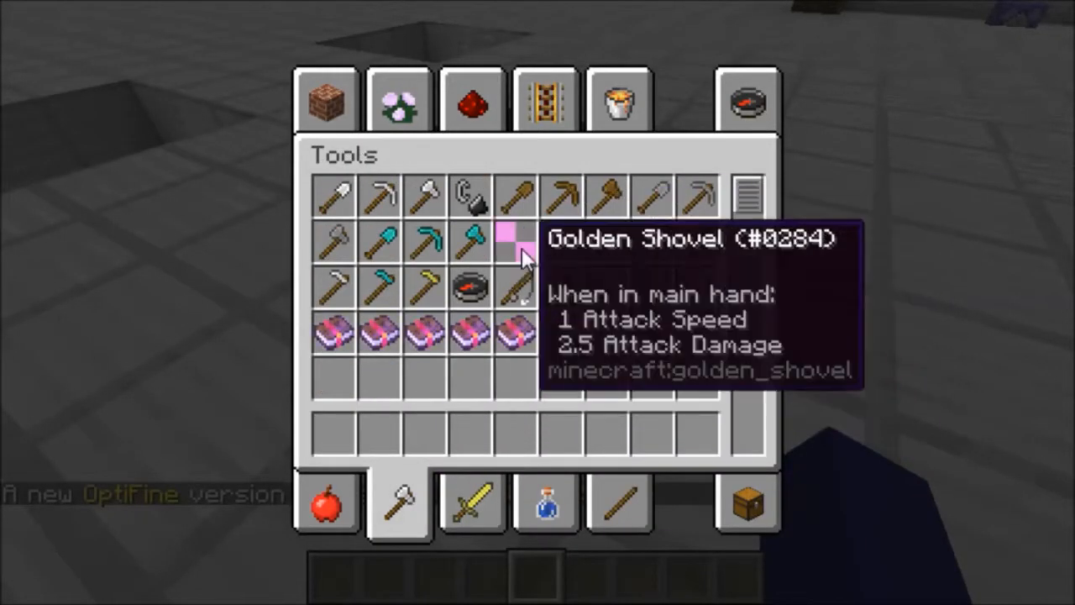
click(515, 242)
click(337, 430)
key(e)
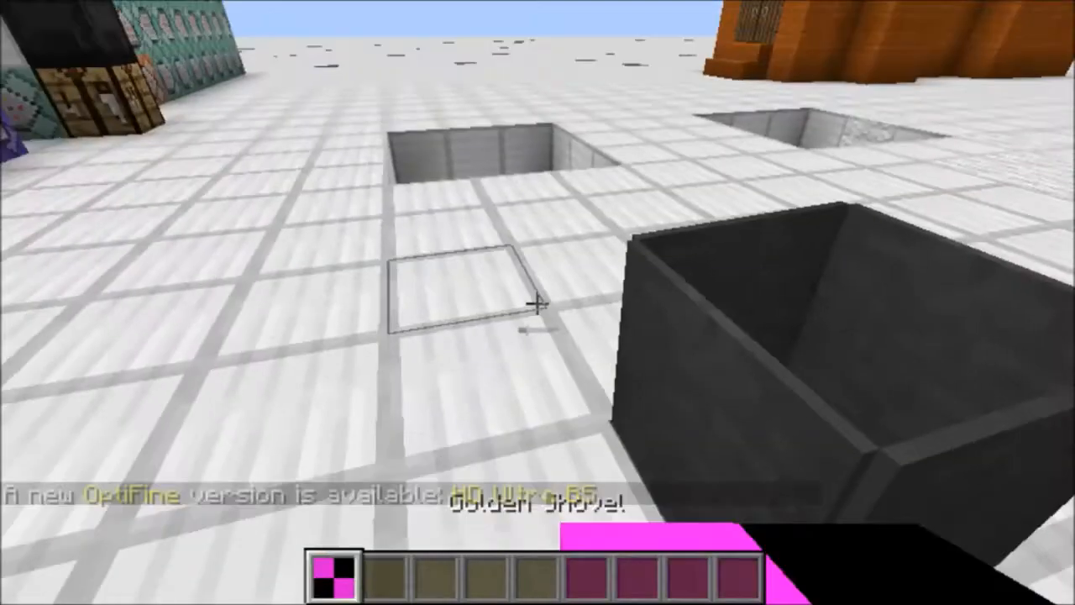
Go over to the item frames behind the command blocks and examine the framed golden shovel.
key(w)
key(space)
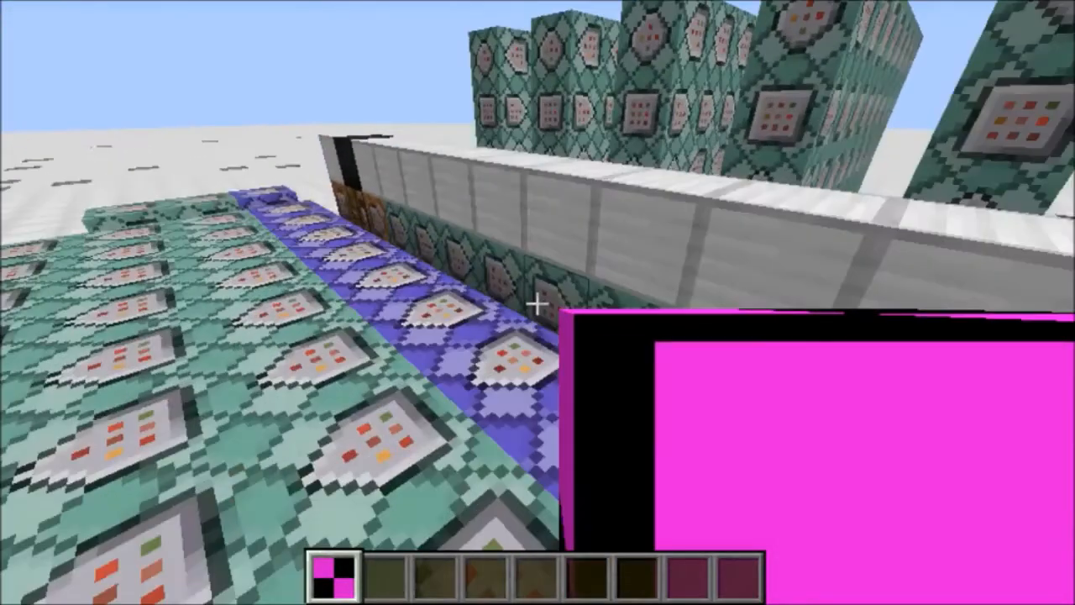
key(w)
key(shift)
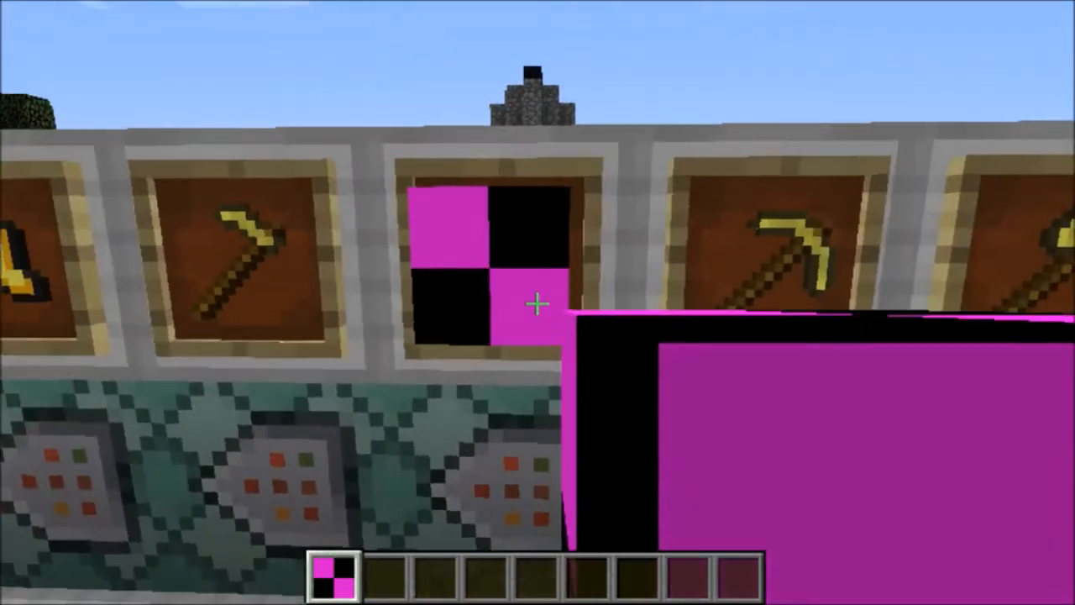
key(s)
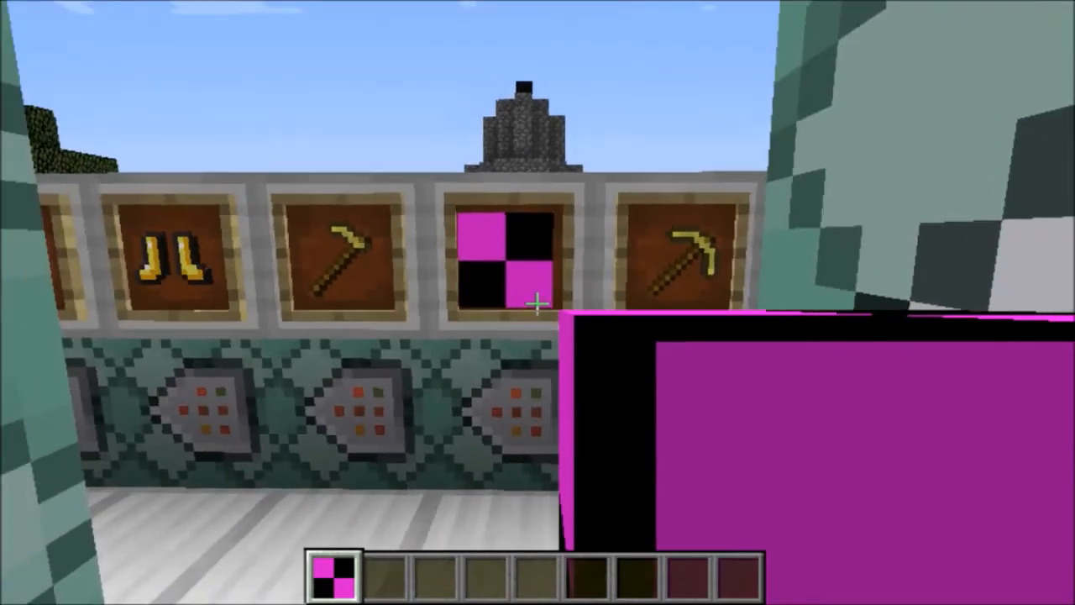
key(Escape)
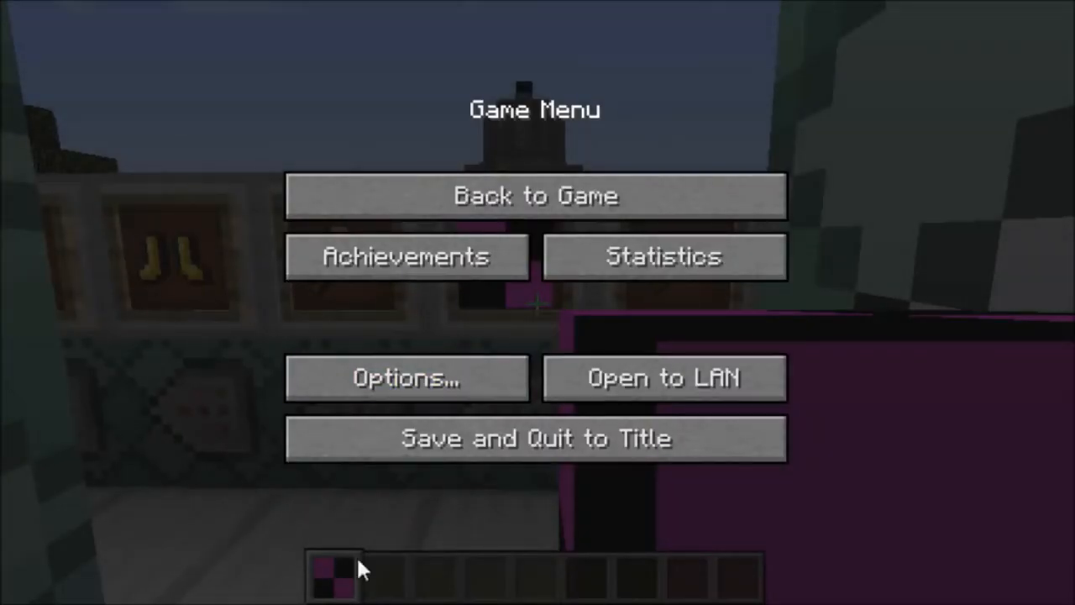
click(491, 216)
In golden_shovel.json in Notepad++, remove the stray backslash before the opening brace, add a colon after "overrides", and save the file.
text(\{)
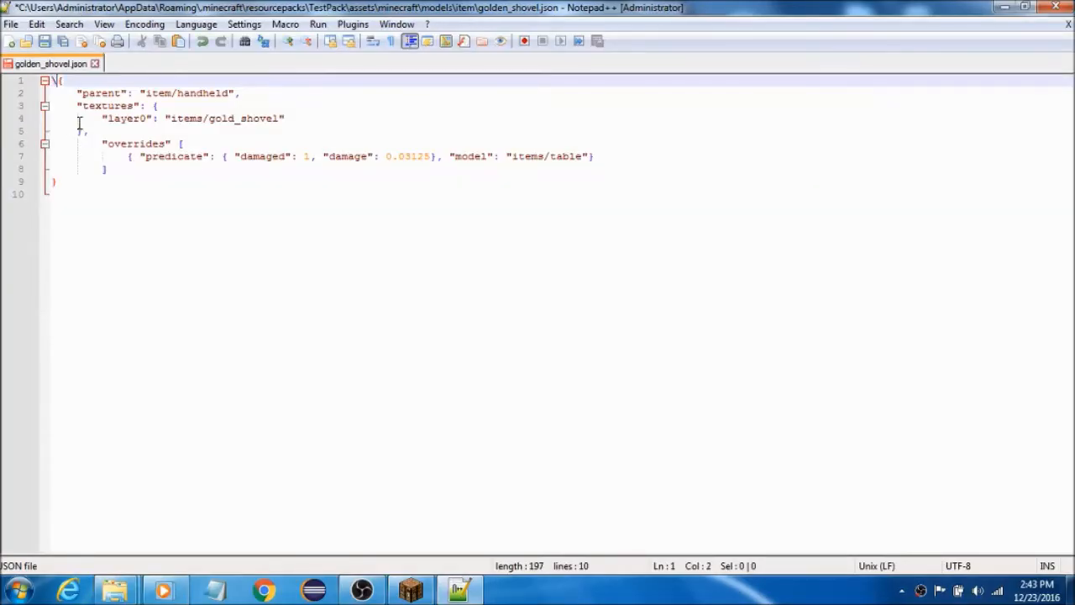
key(BackSpace)
click(170, 143)
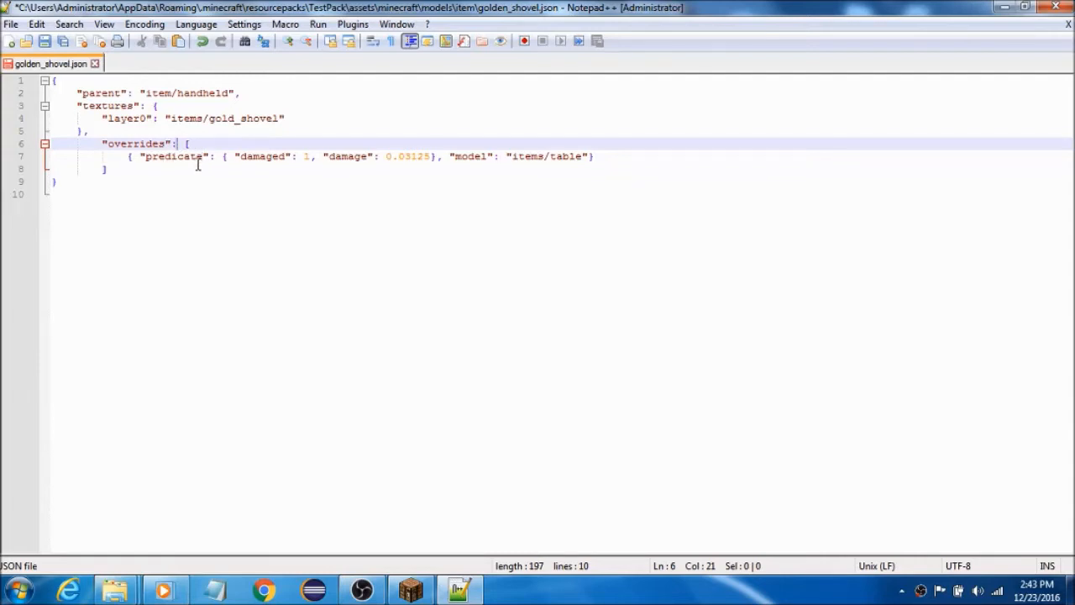
click(46, 42)
Return to the Minecraft world and reload the resource packs.
click(411, 590)
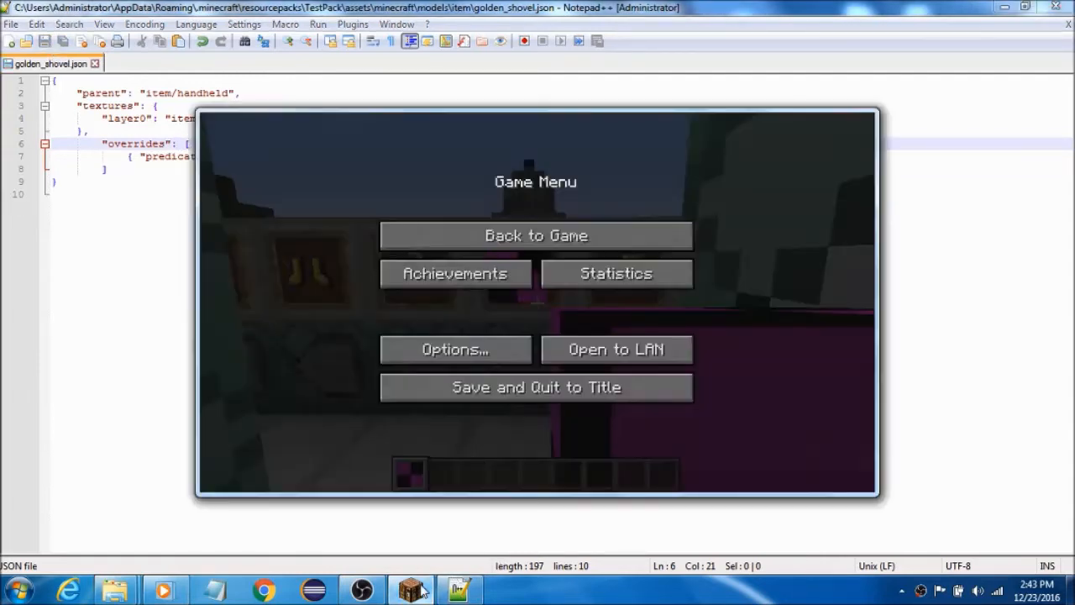
click(560, 256)
key(Escape)
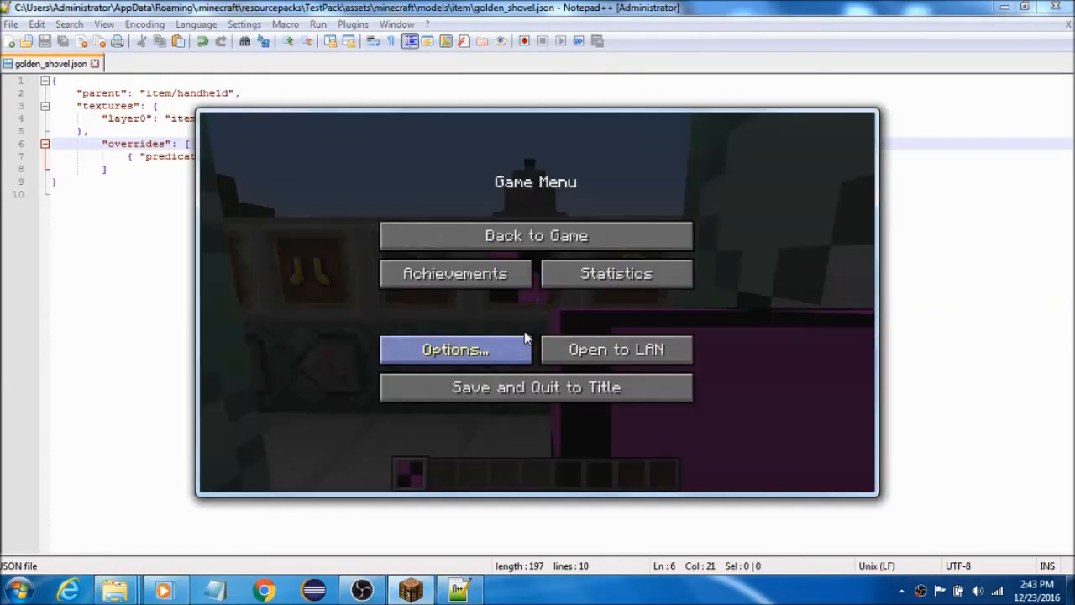
click(59, 467)
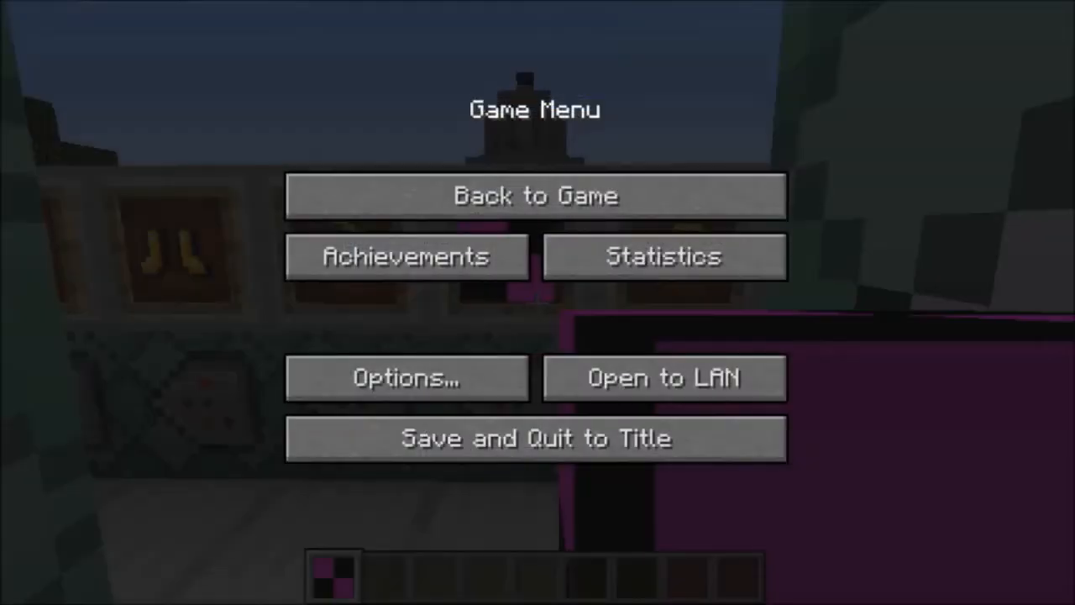
click(492, 215)
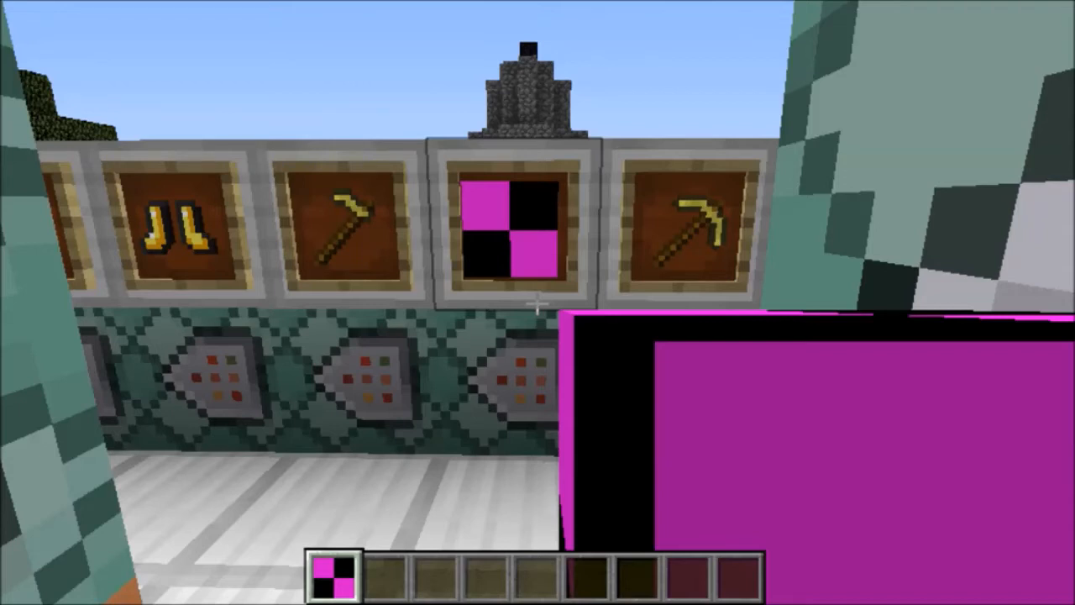
key(F3+t)
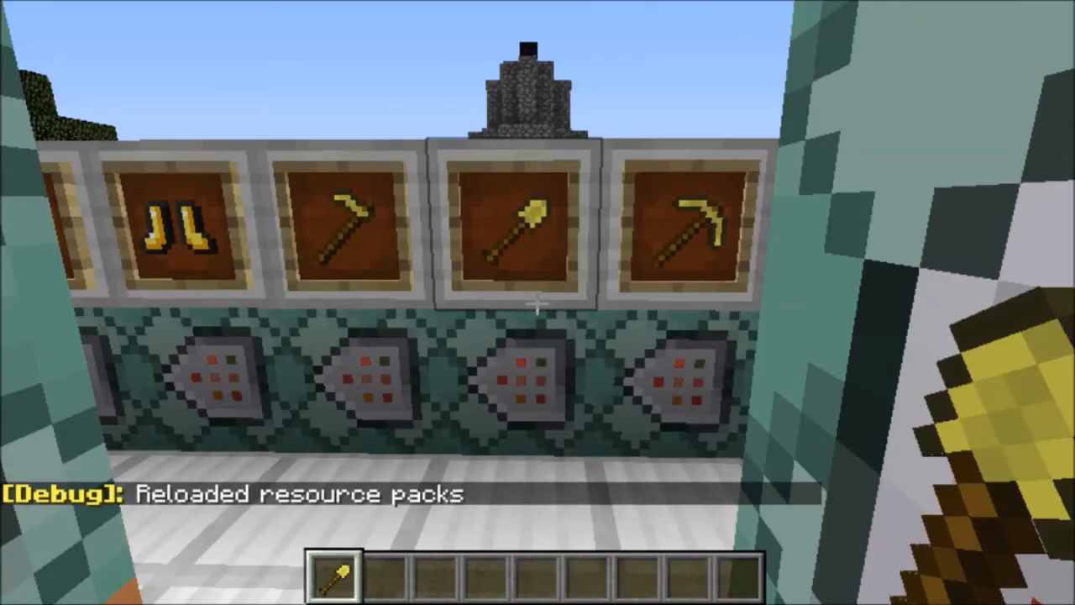
Remove the golden shovel from the first hotbar slot.
key(e)
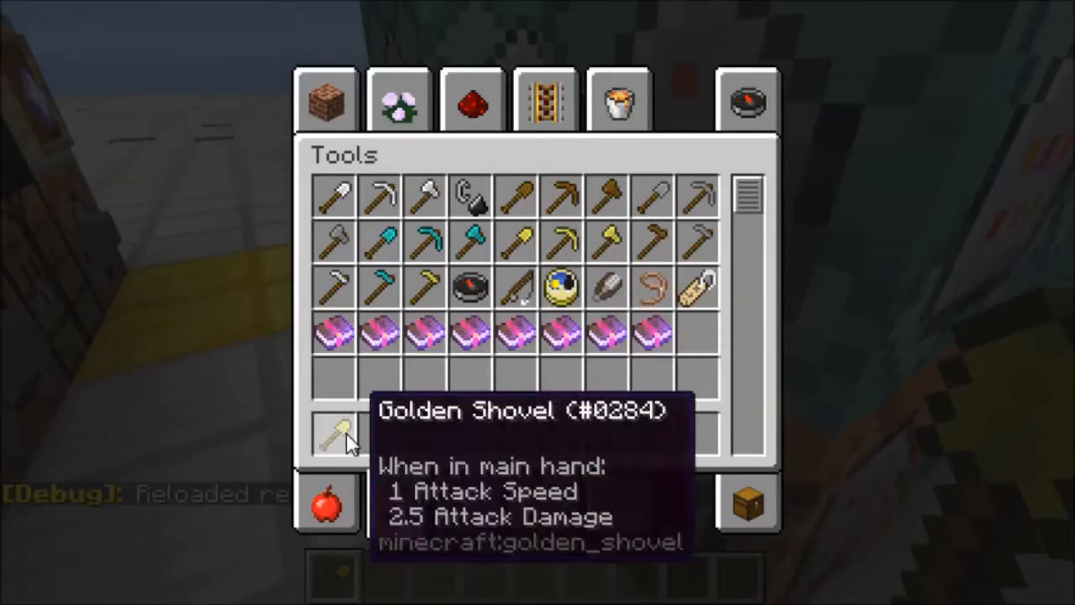
shift+click(348, 436)
key(e)
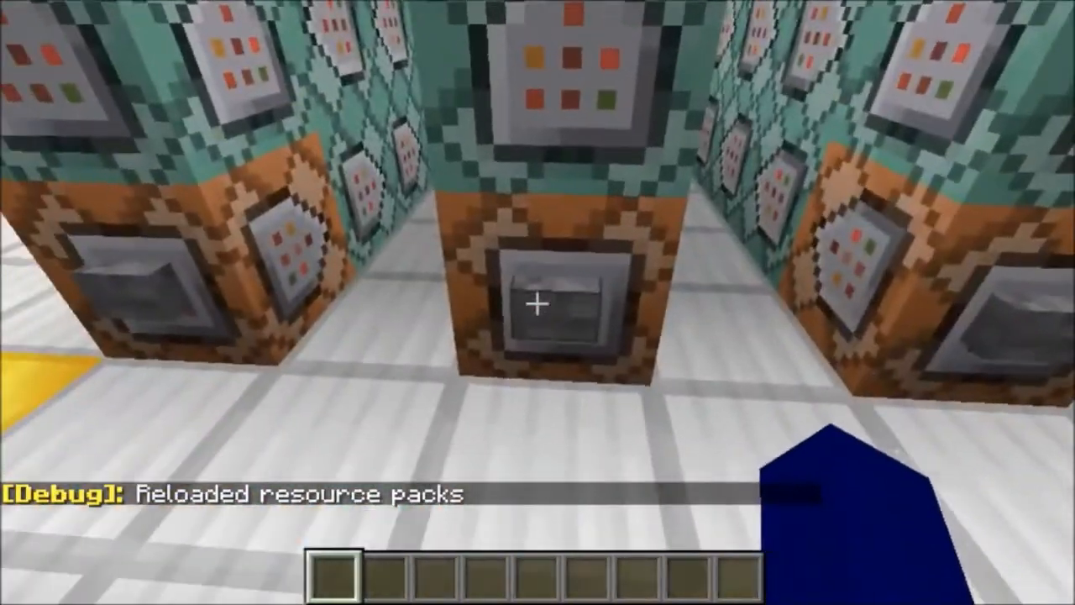
Trigger the button on the middle orange command block, and empty the inventory with /clear.
right_click(537, 307)
key(e)
key(e)
text(ee/clear)
key(Return)
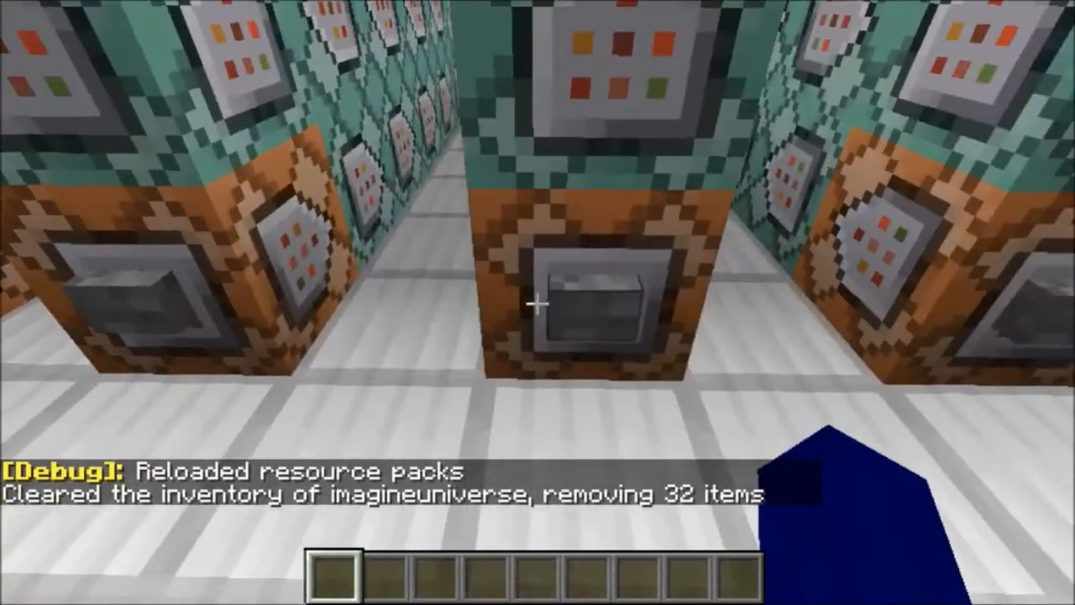
Trigger the middle command block's button again and inspect the damaged golden shovels in the inventory.
right_click(538, 304)
key(e)
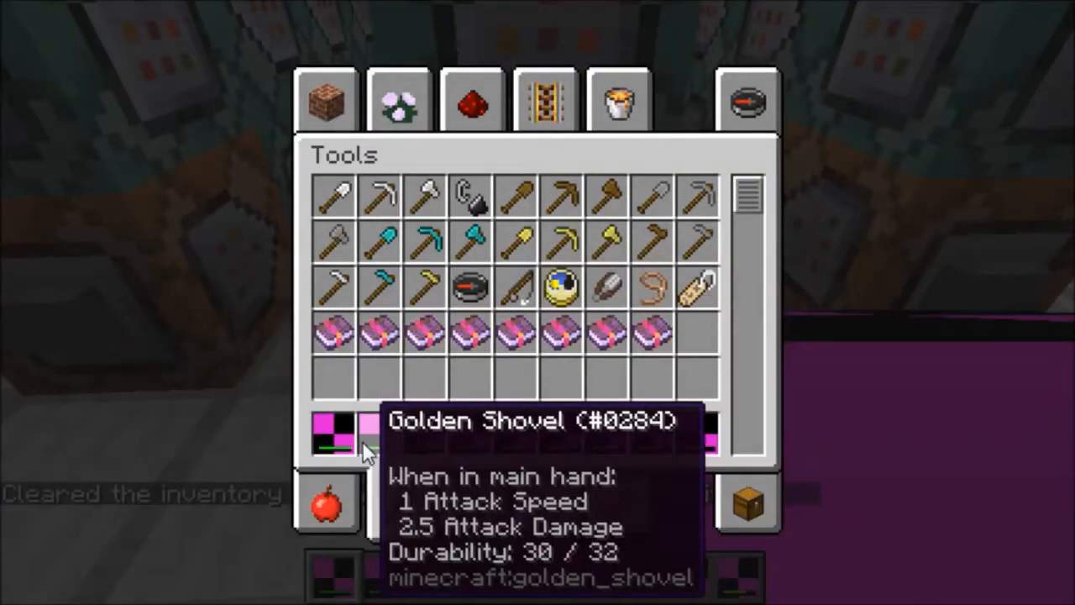
click(744, 514)
key(e)
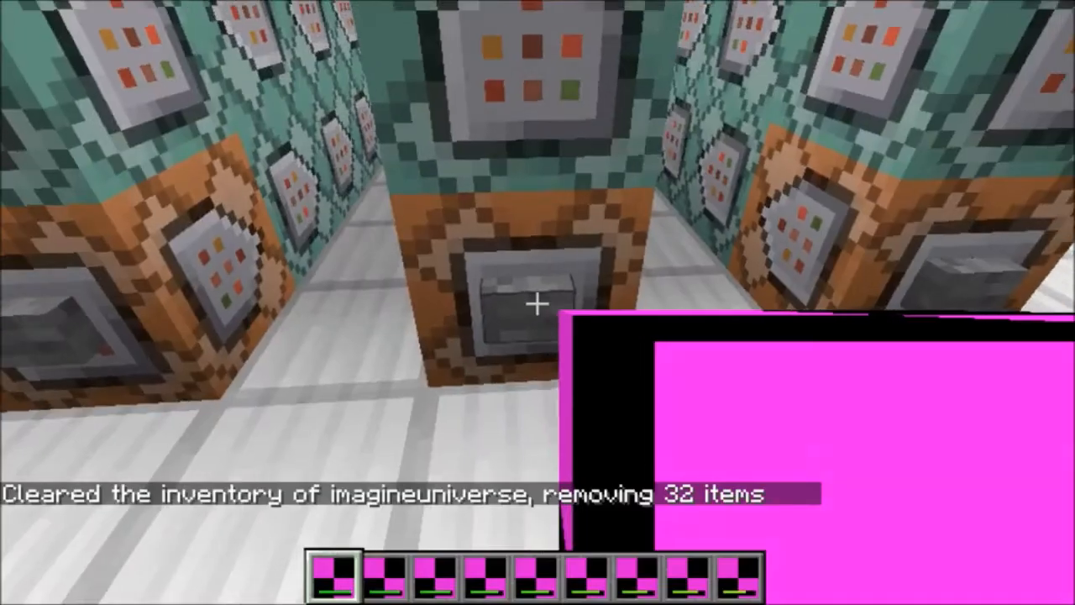
Remove all the damaged golden shovels from the inventory with /clear.
key(d)
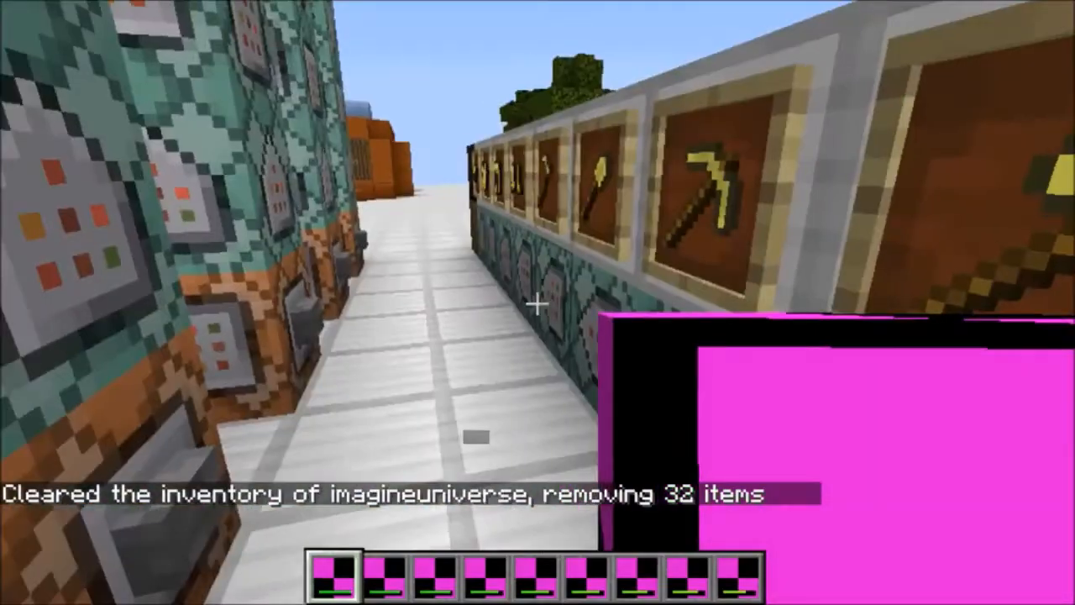
text(s/clear)
key(Return)
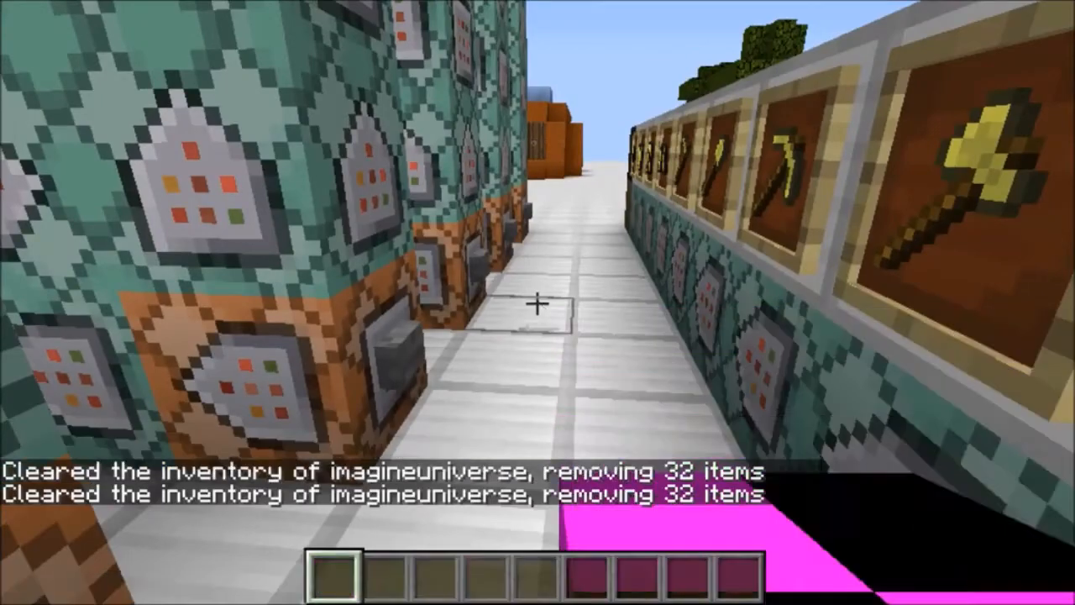
Back in Notepad++, replace the spacing before "model" in the override entry with a tab and save golden_shovel.json.
key(Escape)
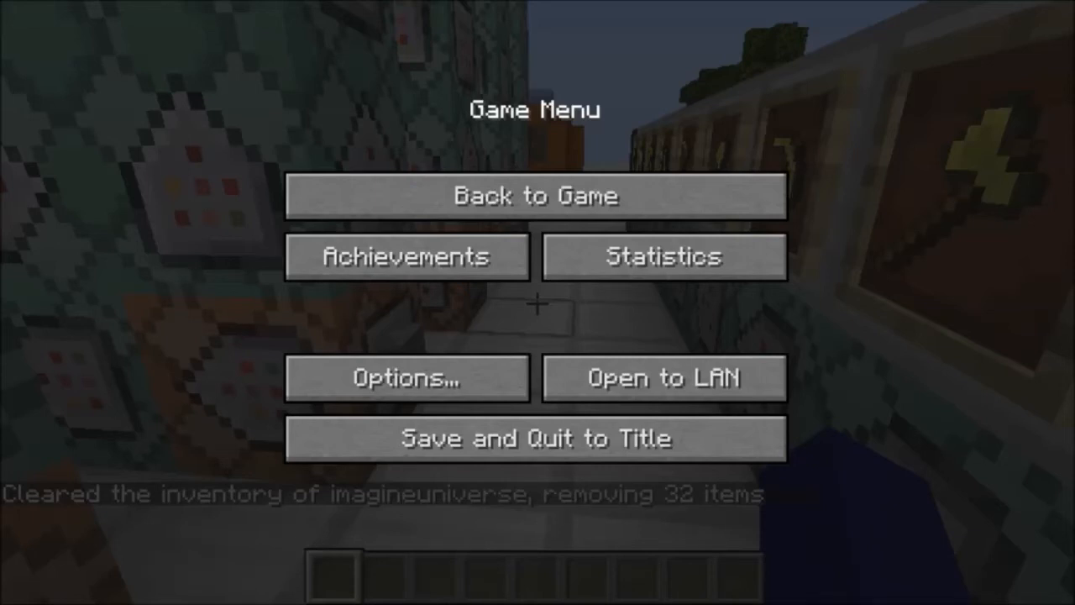
key(alt+Tab)
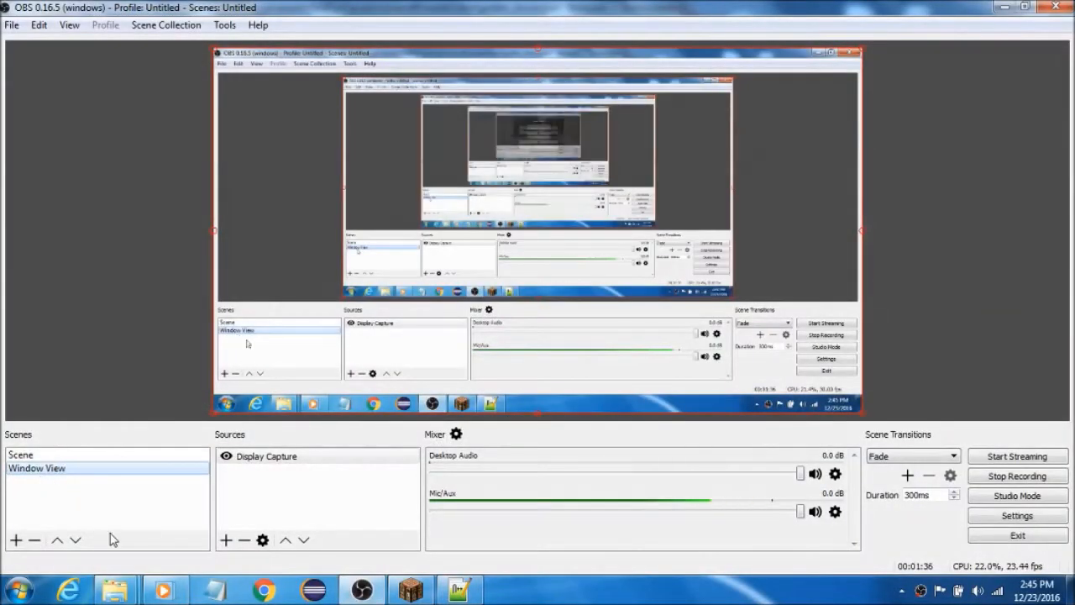
click(461, 592)
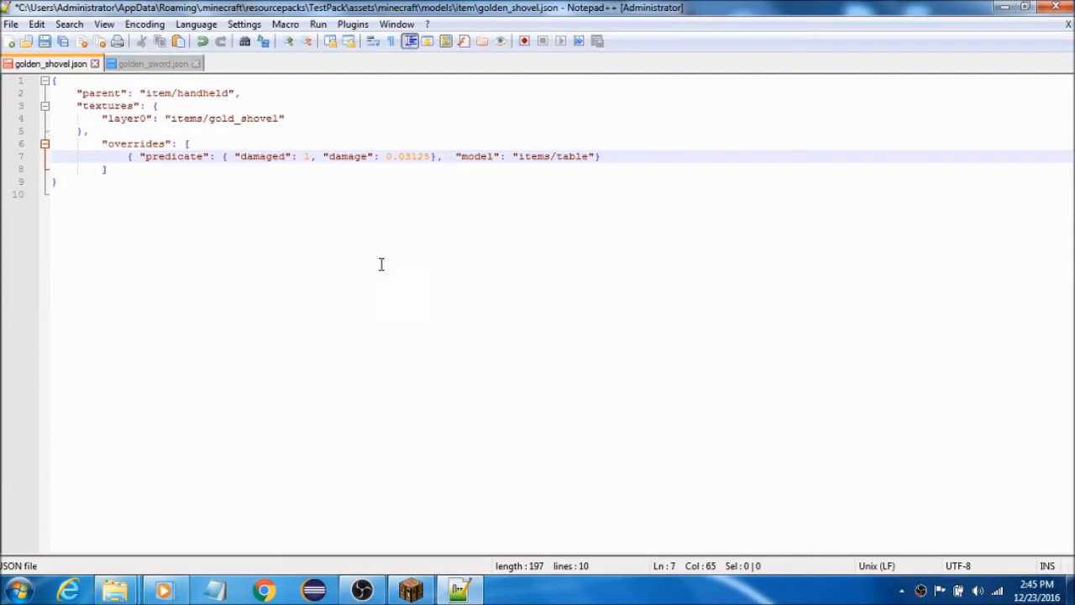
key(BackSpace)
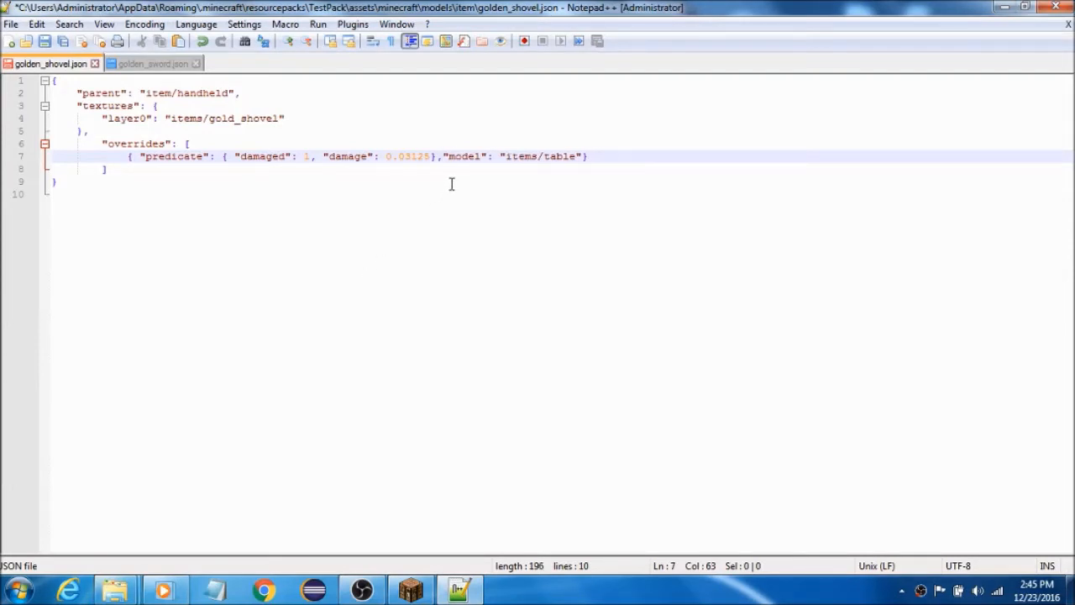
key(BackSpace)
key(Tab)
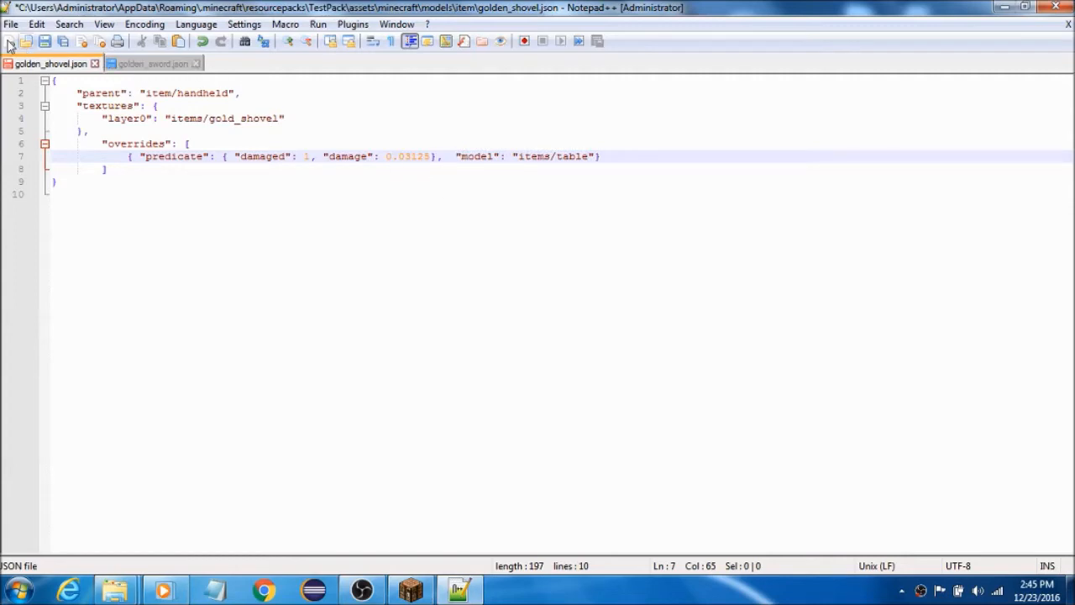
click(45, 40)
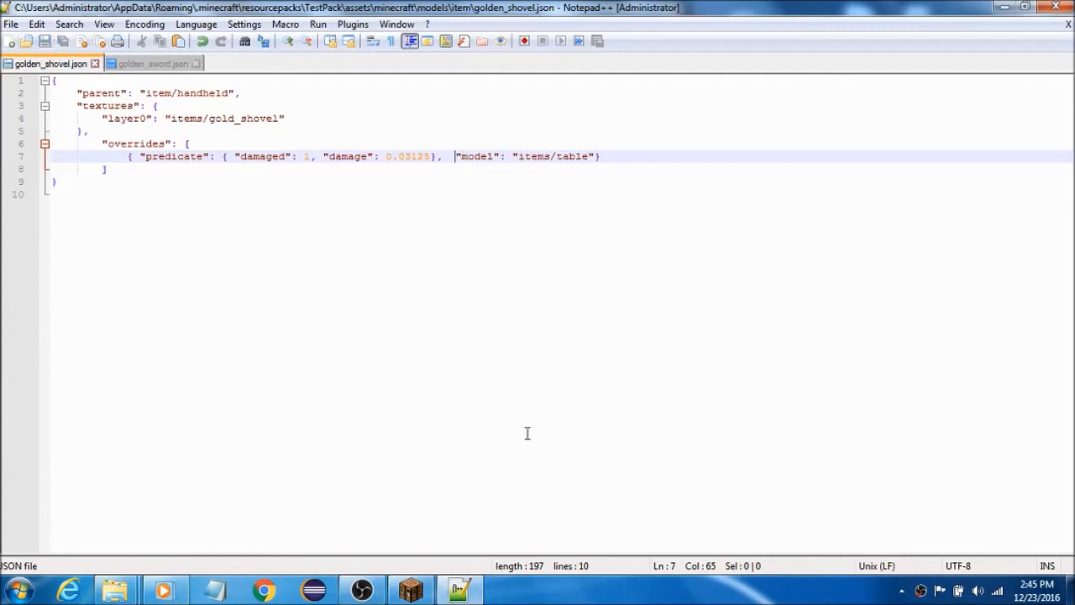
Switch the OBS capture to the game scene, return to the Minecraft world and reload the resource packs.
click(410, 590)
click(362, 590)
click(67, 456)
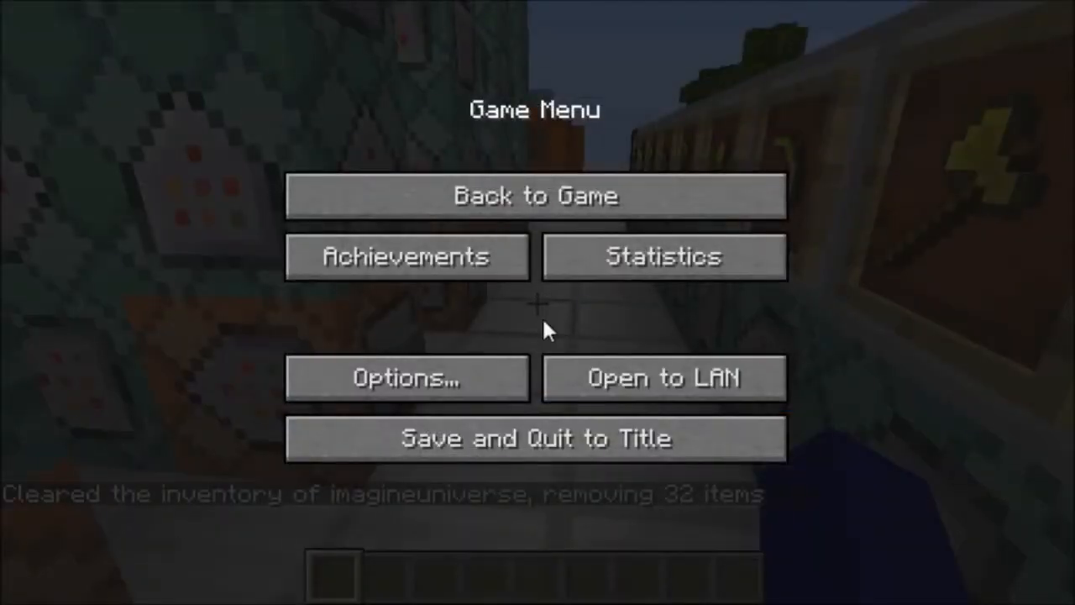
click(437, 196)
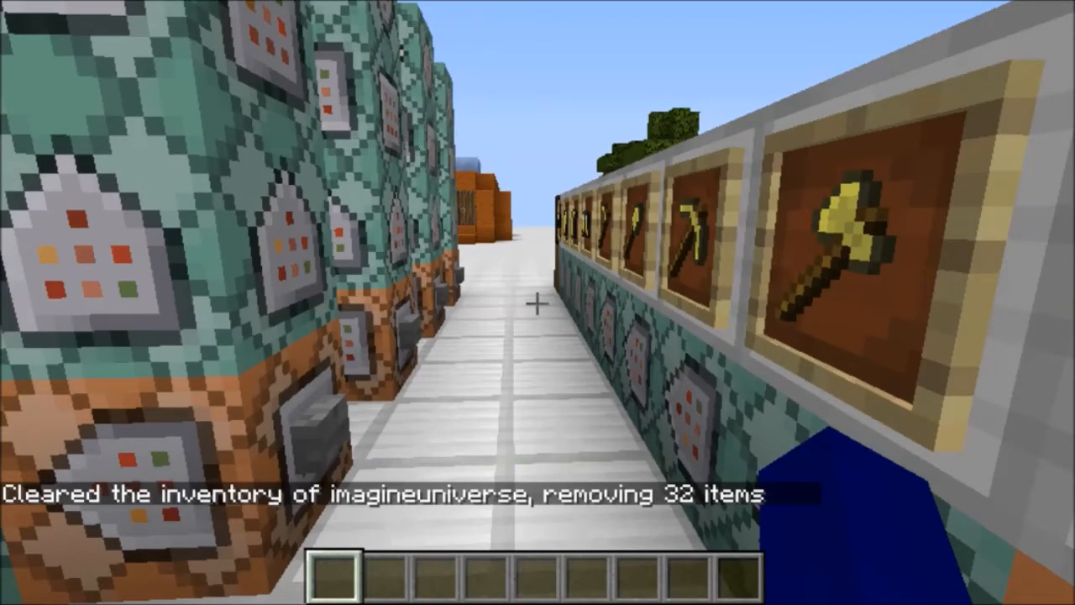
key(F3+t)
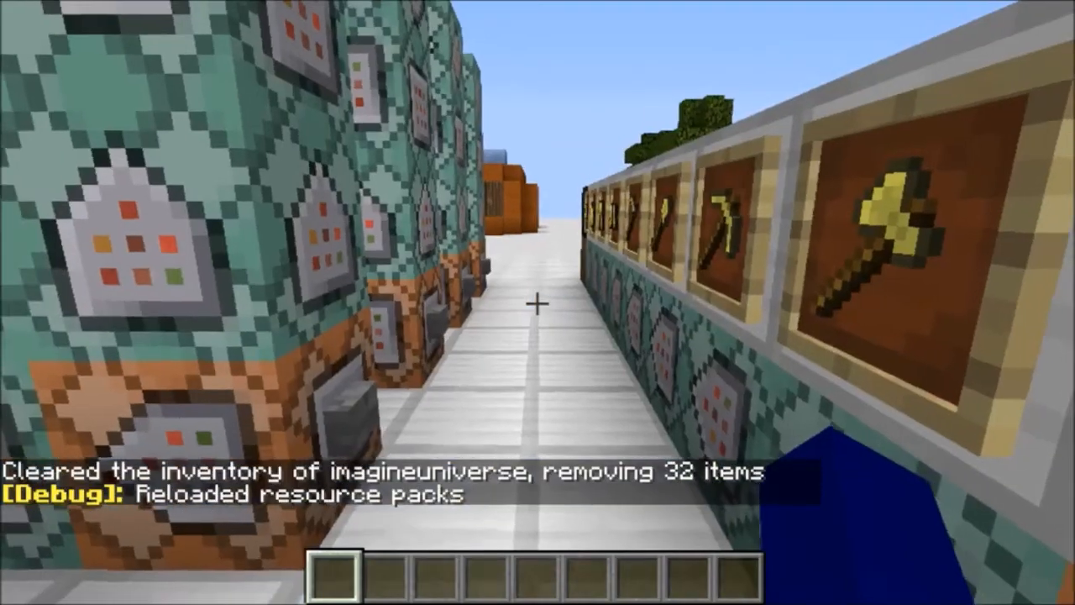
Inspect the damaged golden shovels given by the middle orange command block's button, and empty the inventory with /clear.
key(w)
key(w)
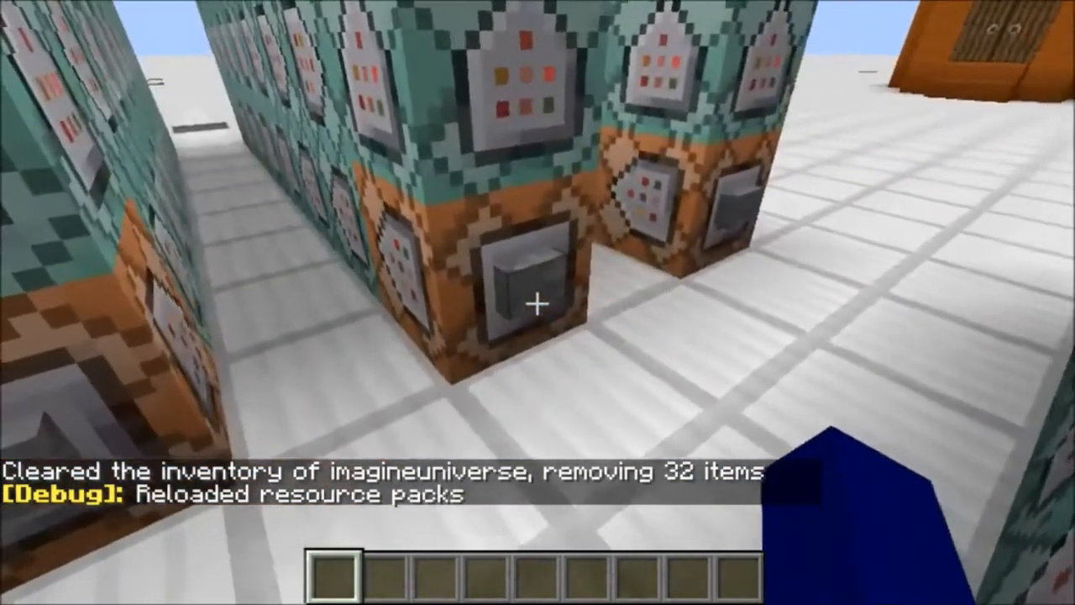
right_click(537, 303)
key(e)
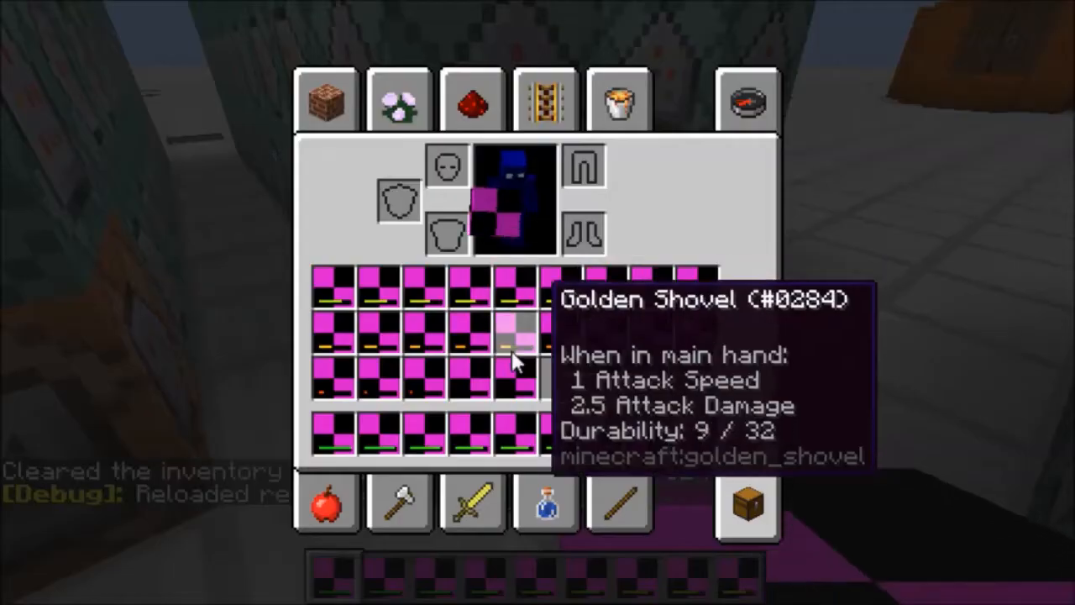
key(e)
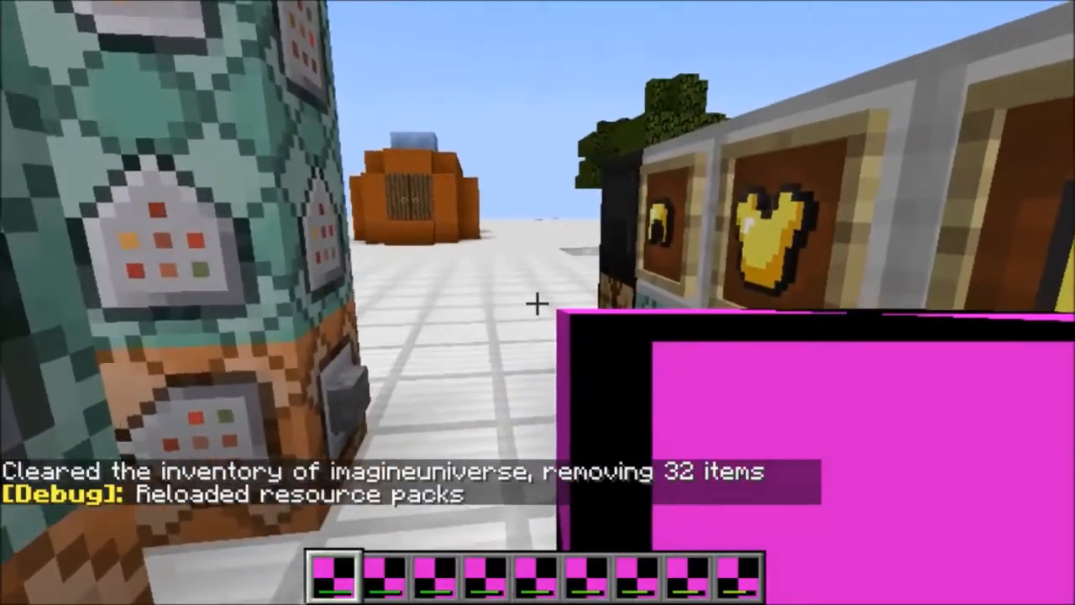
text(/clear)
key(Return)
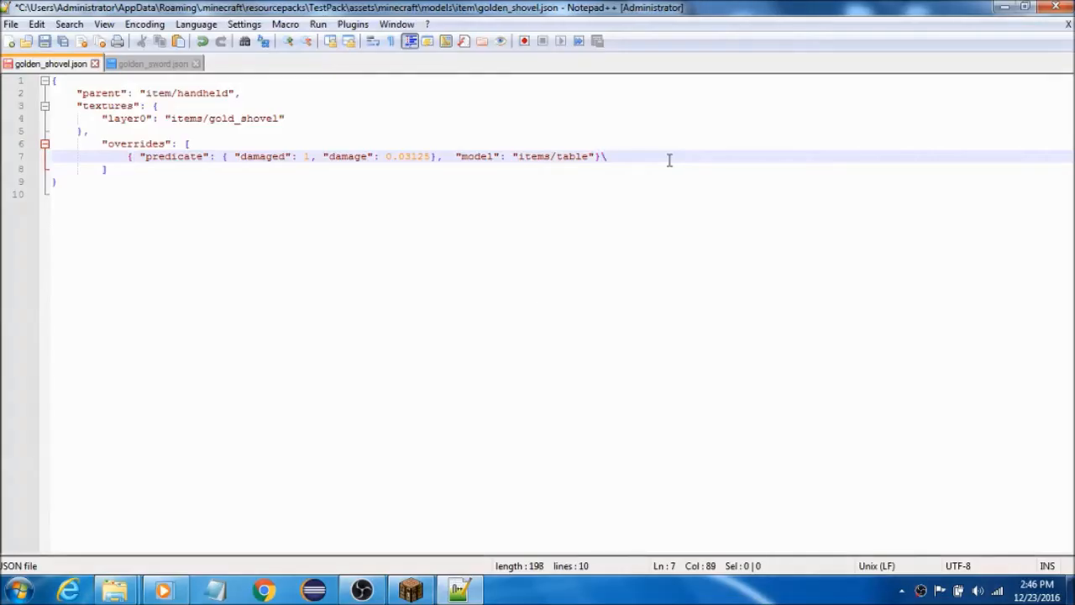
Back in Notepad++, correct the override's model path to "item/table" and save golden_shovel.json.
key(BackSpace)
click(550, 156)
key(BackSpace)
click(43, 42)
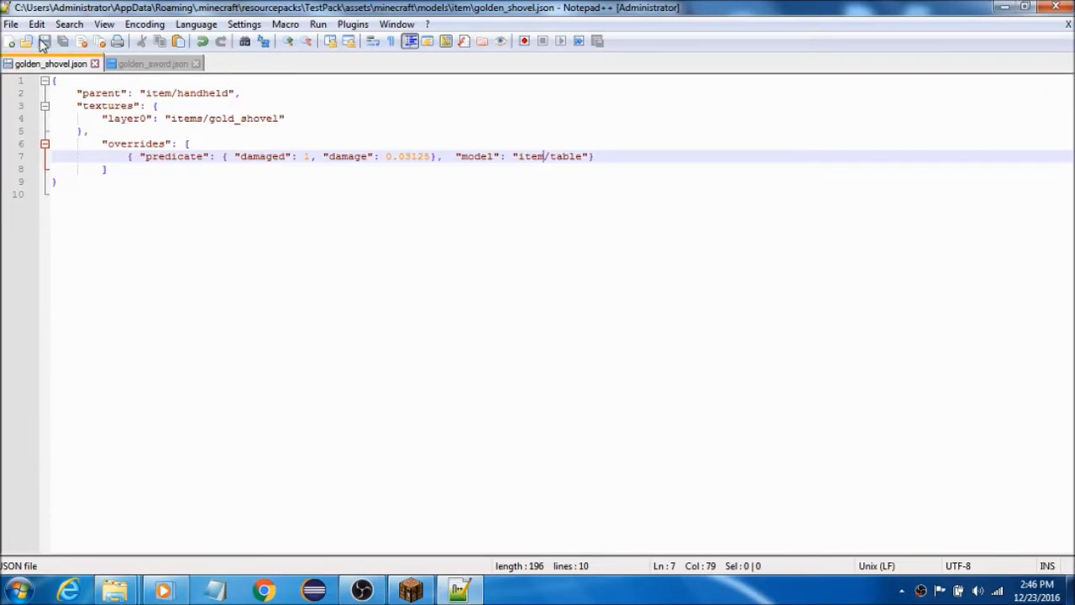
Compare the override entry in golden_shovel.json with the entries in golden_sword.json.
click(149, 67)
click(49, 69)
click(115, 72)
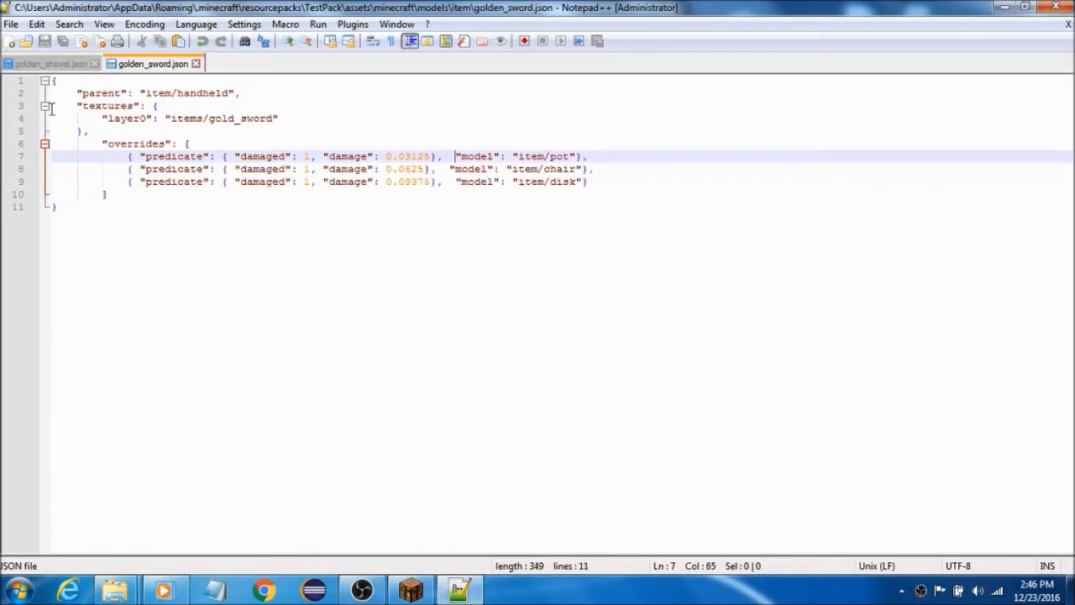
click(48, 64)
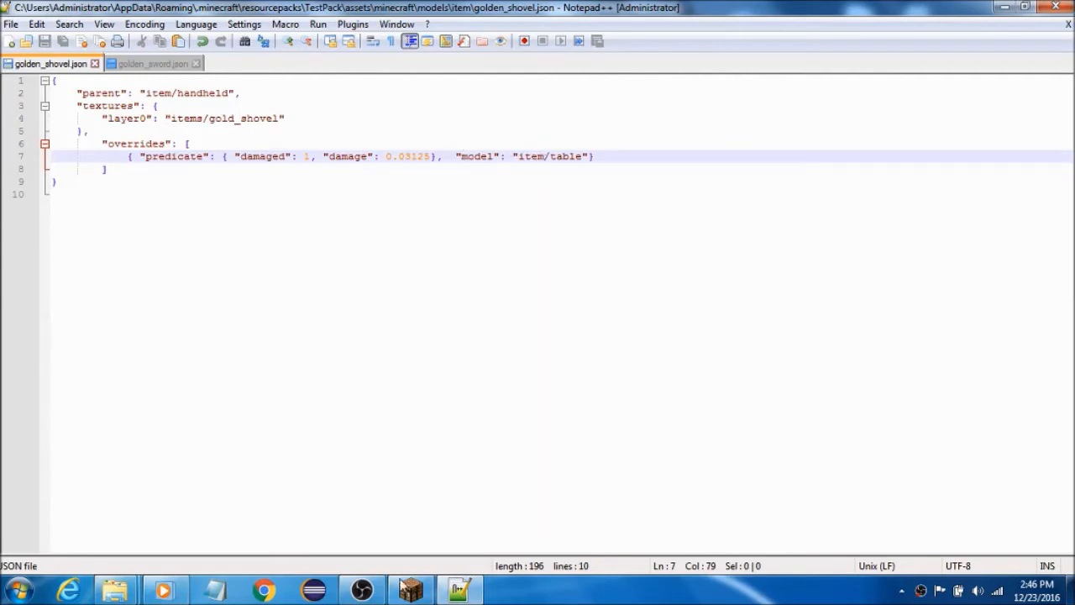
Switch OBS to the scene named Scene, resume the Minecraft game and reload the resource packs.
click(379, 587)
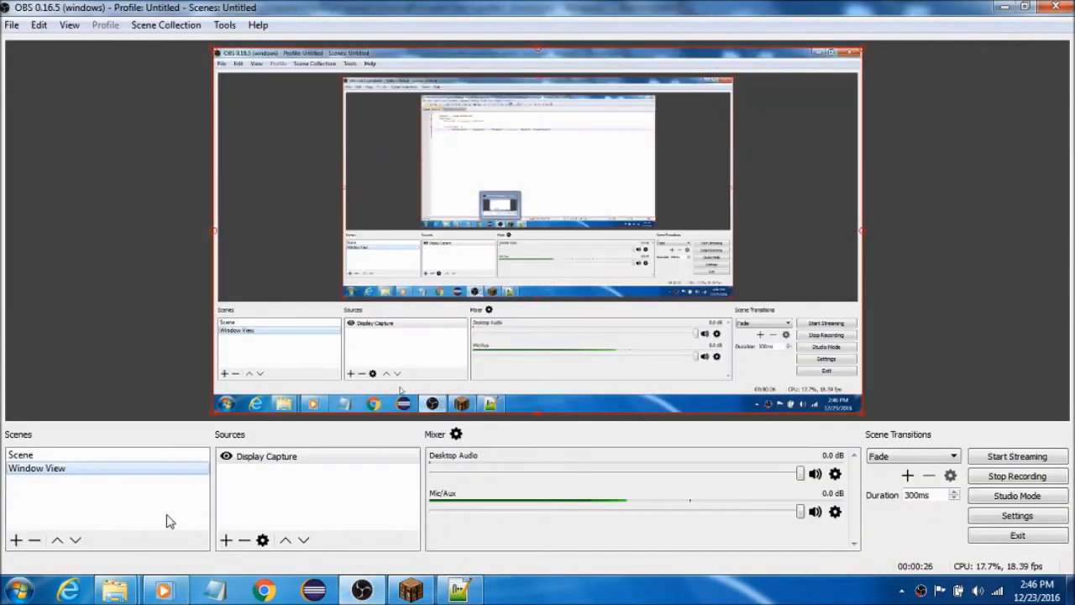
click(126, 456)
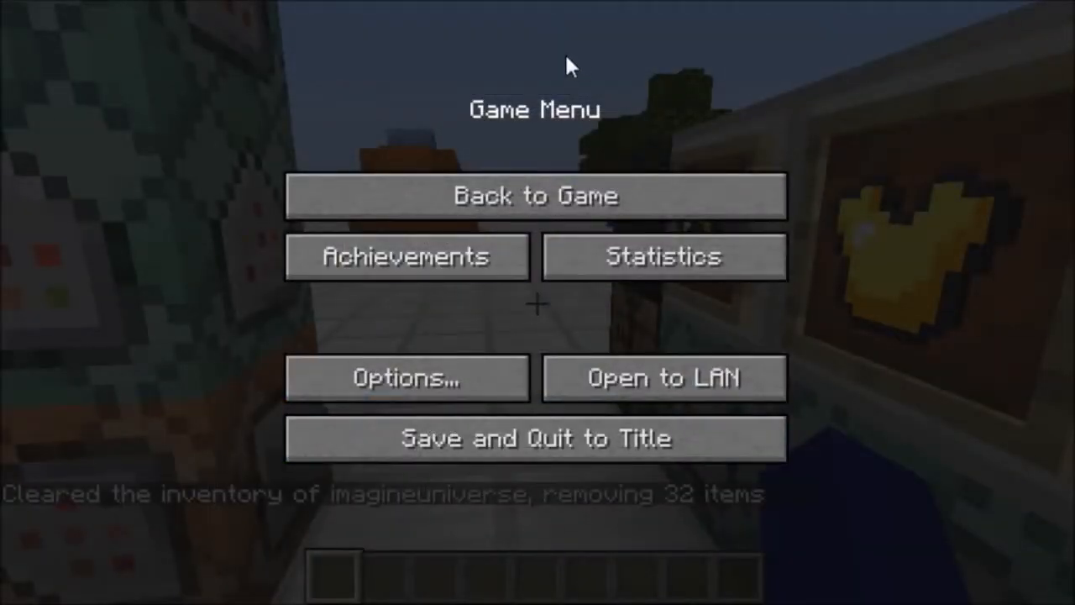
click(535, 195)
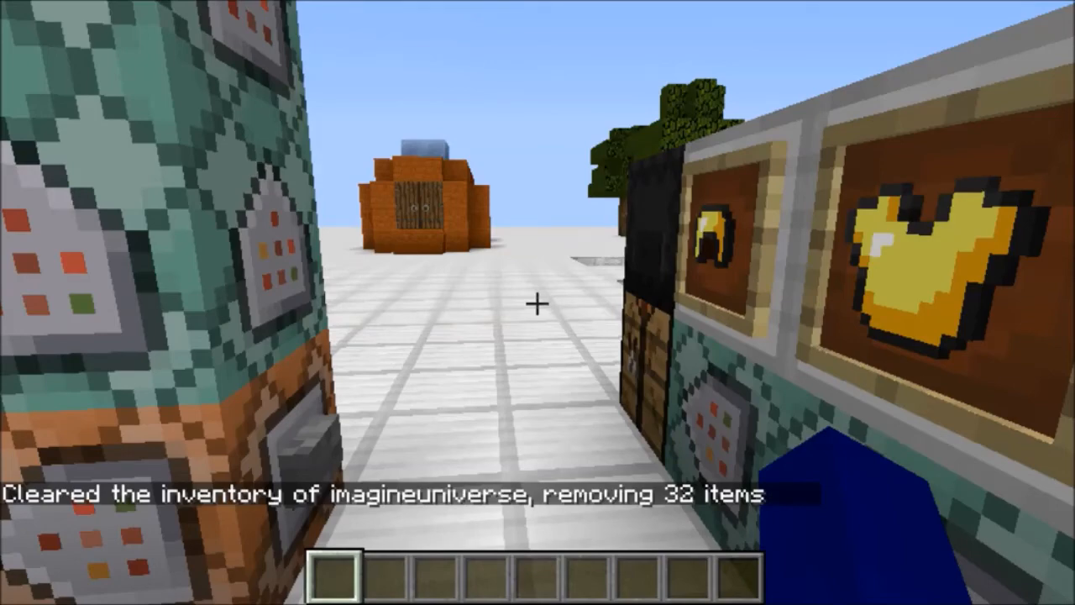
key(F3+t)
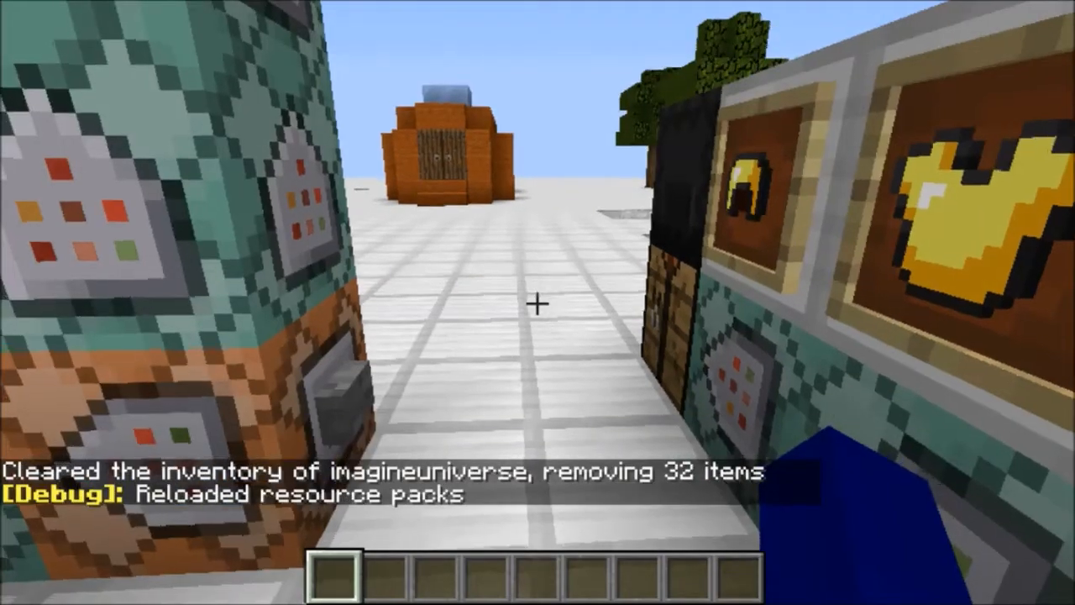
Get the damaged golden shovels from the middle command block and check the table model in the inventory and on the armor stand.
right_click(538, 302)
key(e)
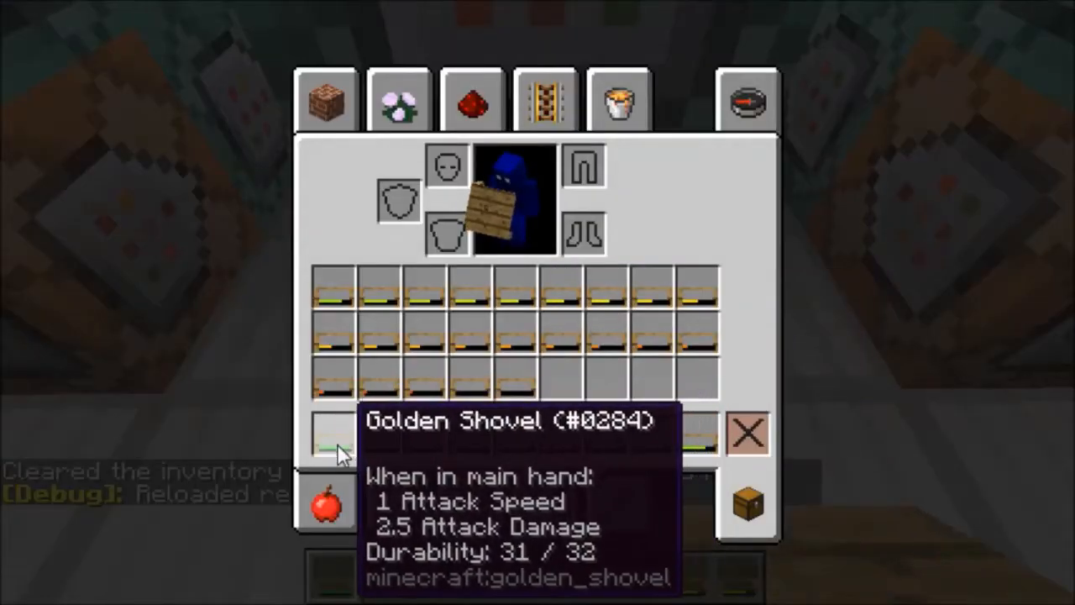
key(e)
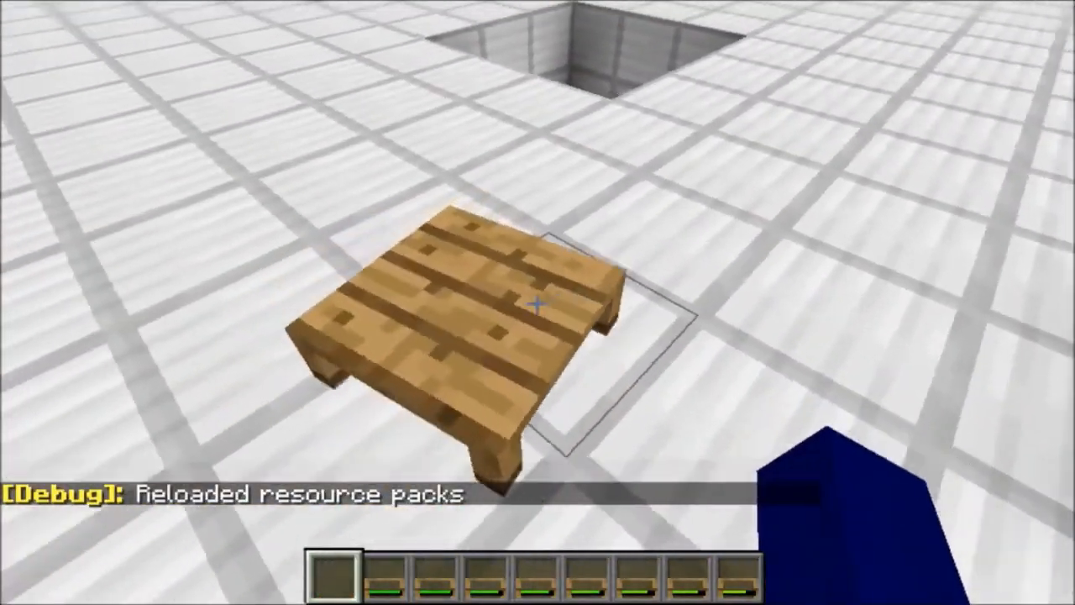
click(537, 302)
key(w)
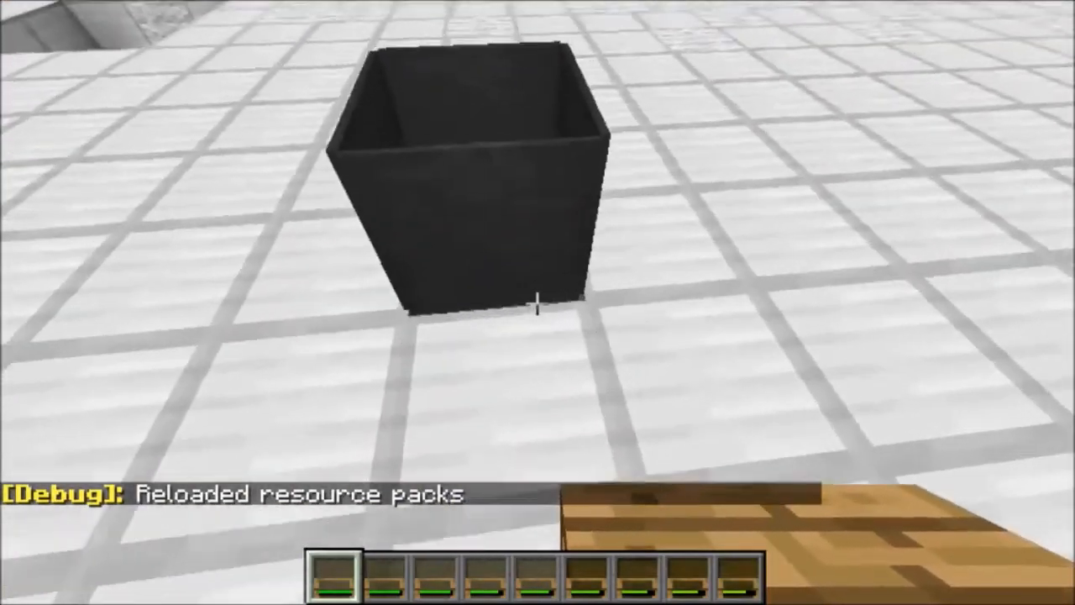
text(/tp)
key(Tab)
key(BackSpace)
key(BackSpace)
key(BackSpace)
key(BackSpace)
key(BackSpace)
key(BackSpace)
key(BackSpace)
key(BackSpace)
key(BackSpace)
key(BackSpace)
key(BackSpace)
key(BackSpace)
key(BackSpace)
key(BackSpace)
key(BackSpace)
key(BackSpace)
key(BackSpace)
key(BackSpace)
At the black pot, begin a /replaceitem entity command targeting @e[type=armor_stand,r=5].
text(replaceitem)
key(Tab)
key(Tab)
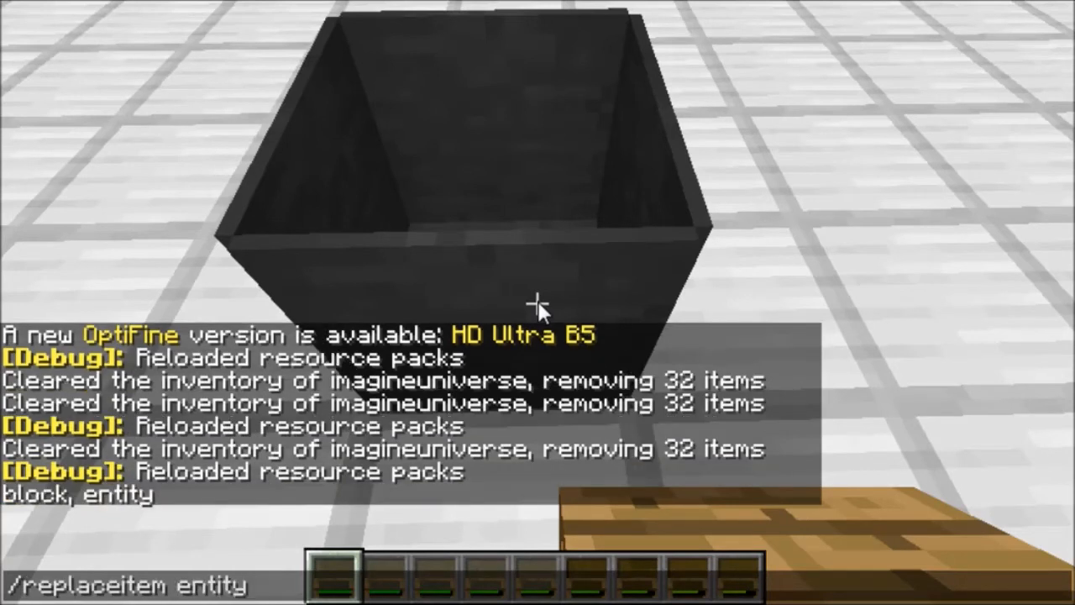
text(@e[type=ar)
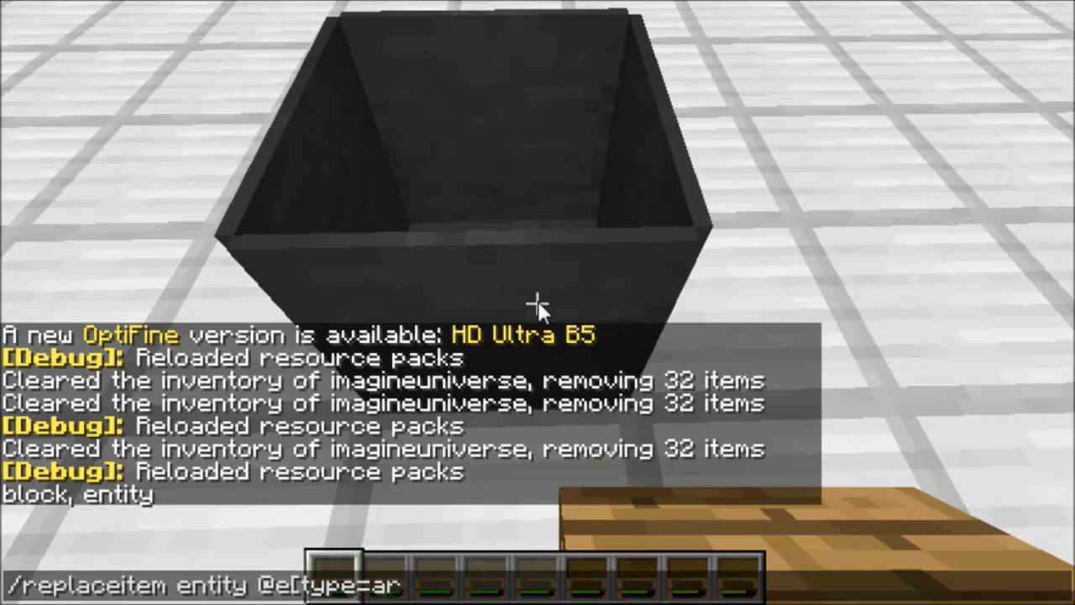
text(mor_s)
key(BackSpace)
text(_stand])
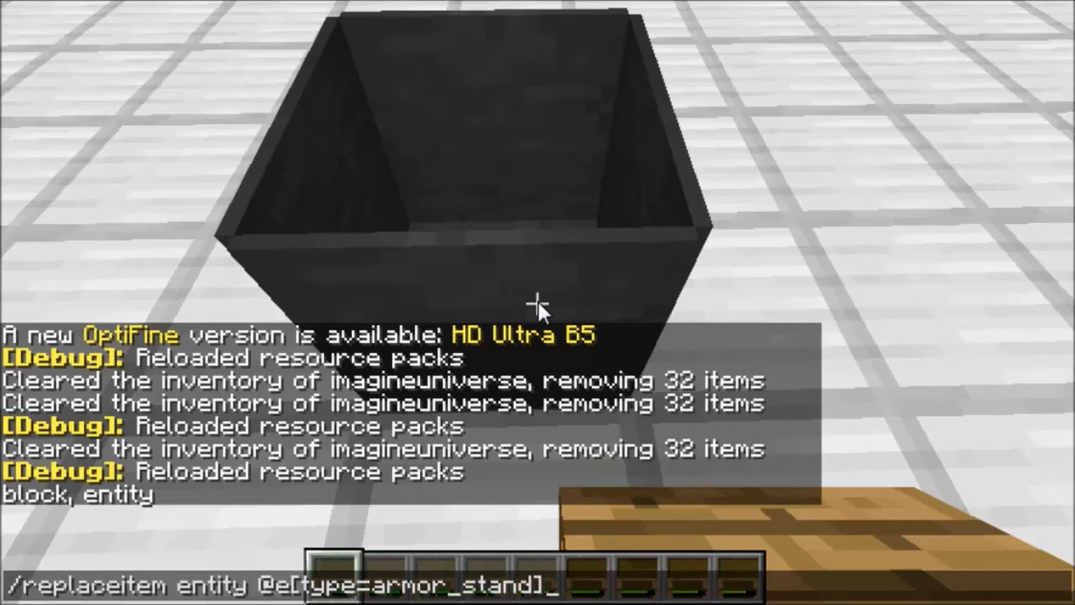
key(Left)
text(,r=5)
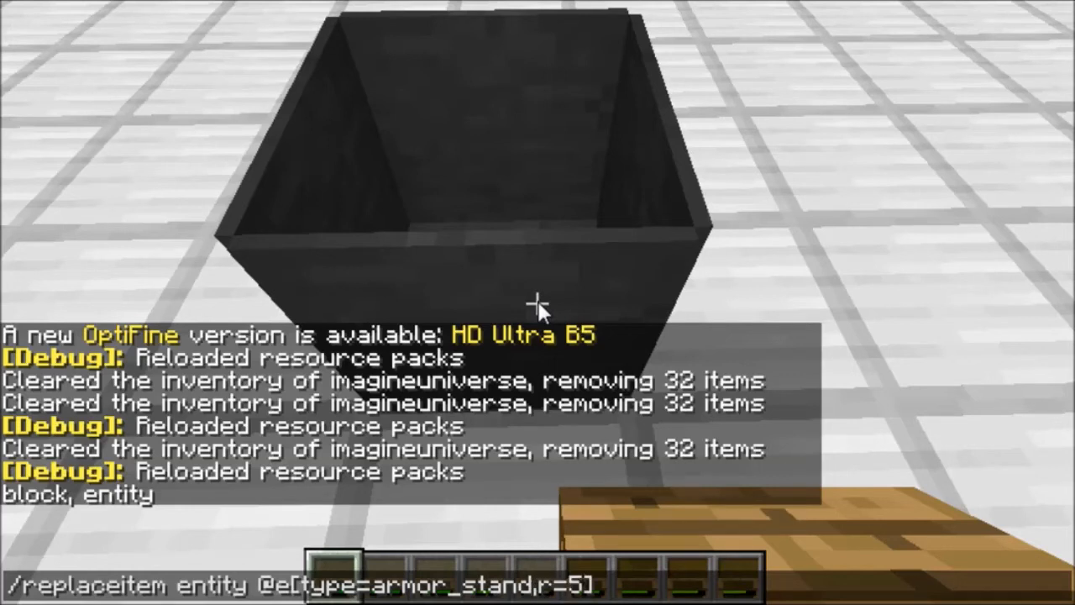
key(Right)
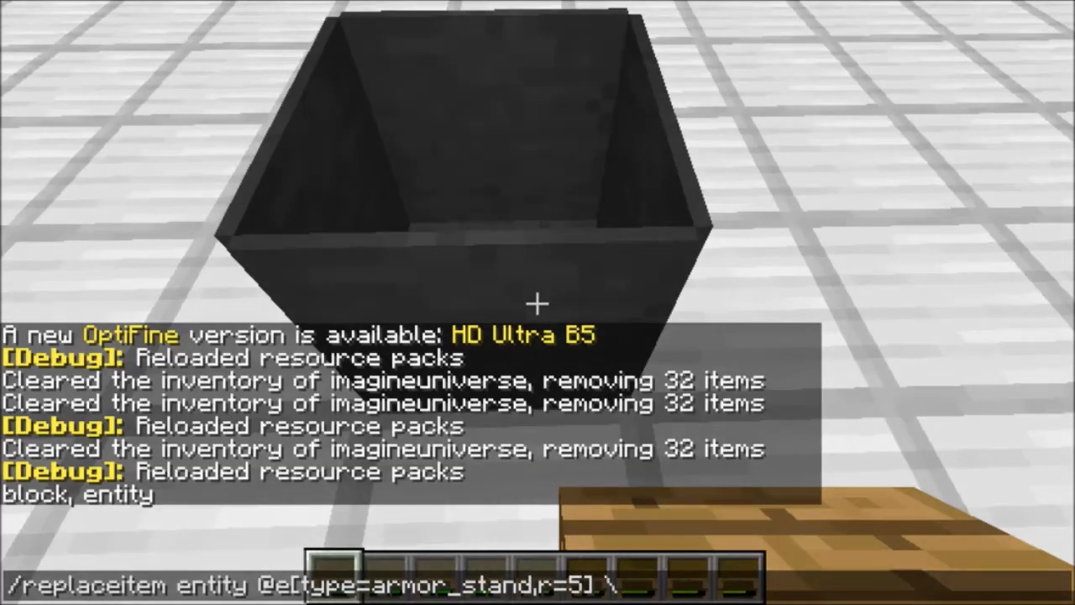
Complete the command with slot.armor.head and minecraft:golden_shovel in a quantity of 1, and run it.
text(slot.)
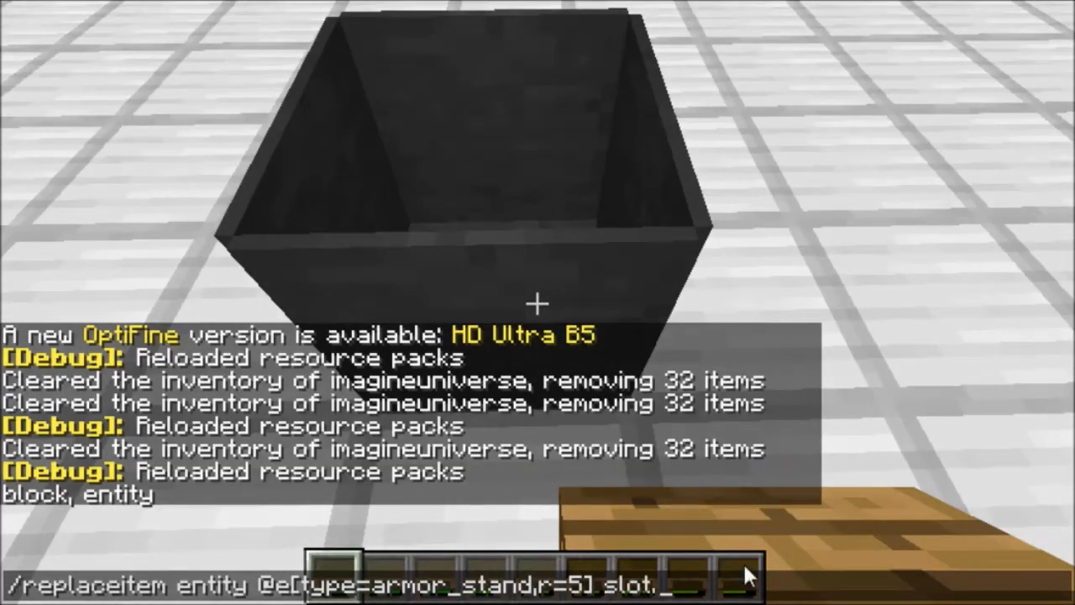
text(armor.head)
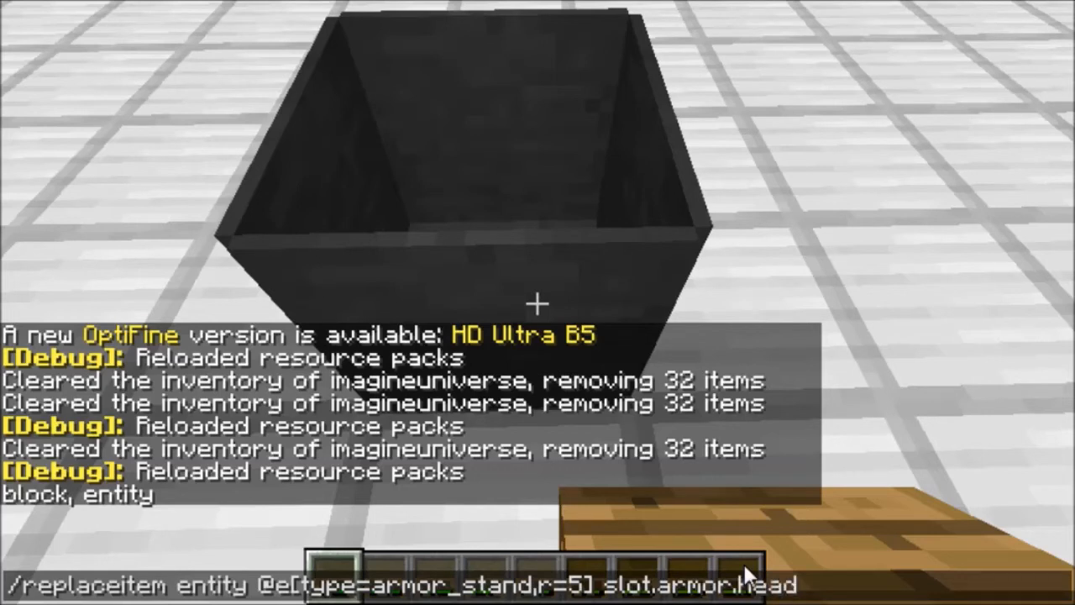
text( minecraft:gold)
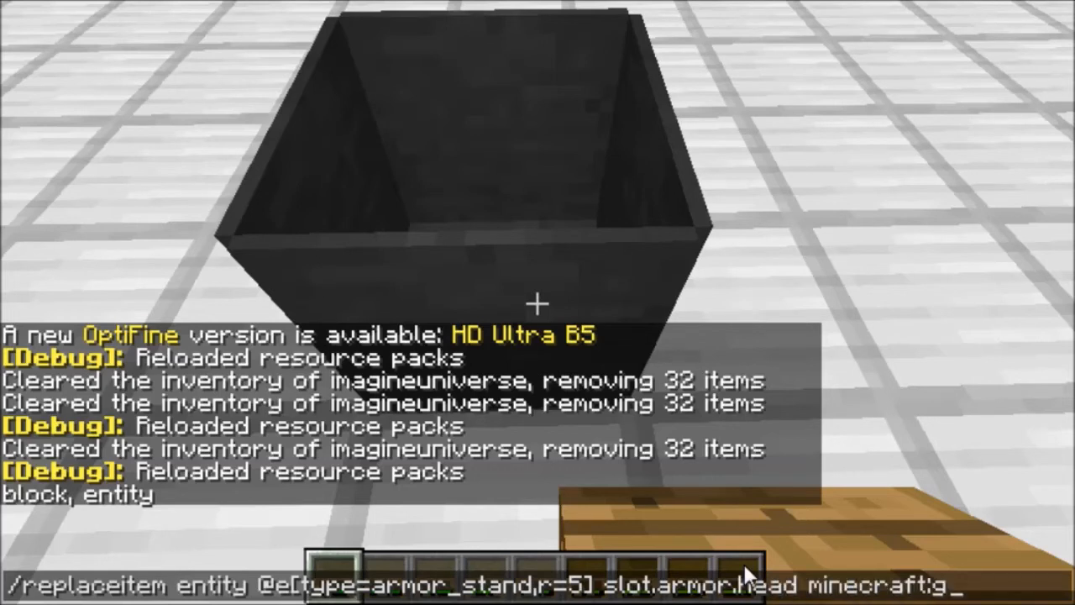
key(Tab)
key(BackSpace)
key(BackSpace)
key(BackSpace)
key(BackSpace)
key(BackSpace)
key(BackSpace)
text(en_sh)
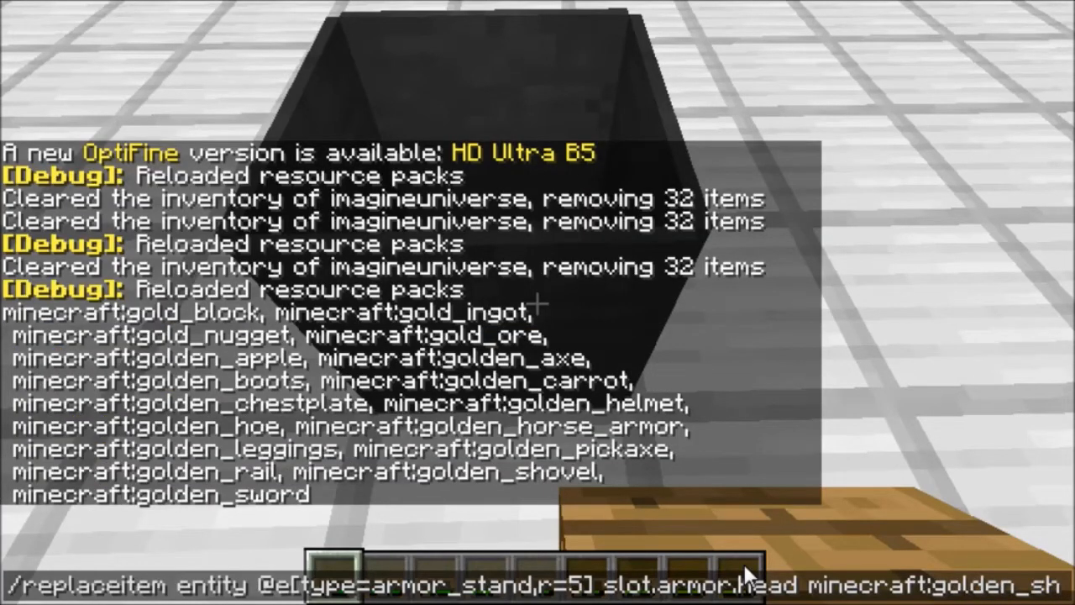
key(Tab)
text(1)
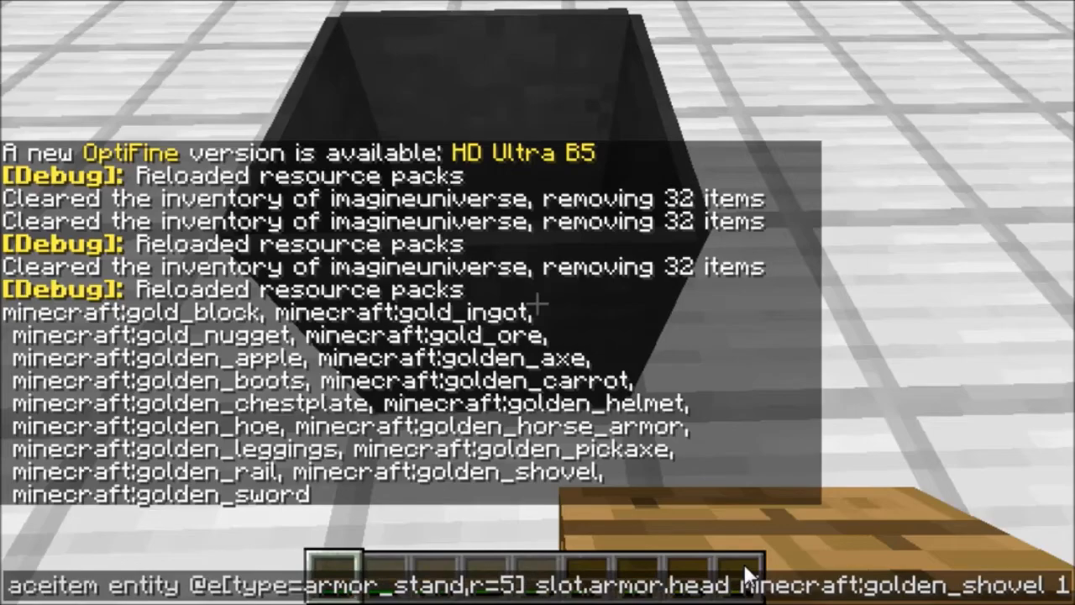
key(Return)
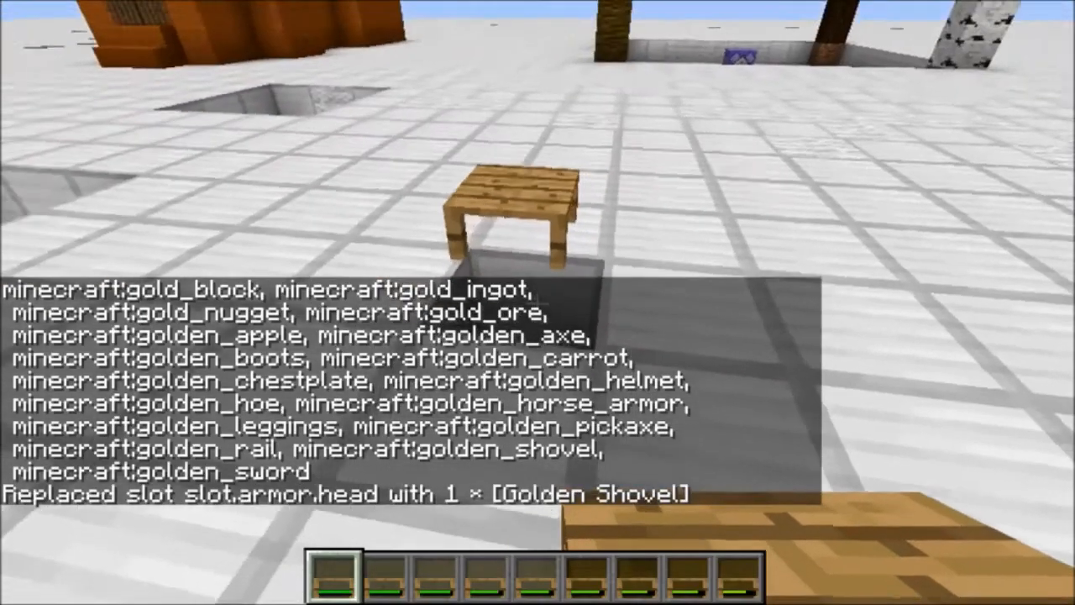
Examine the table model on the armor stand's head from above and from several sides.
key(d)
key(w)
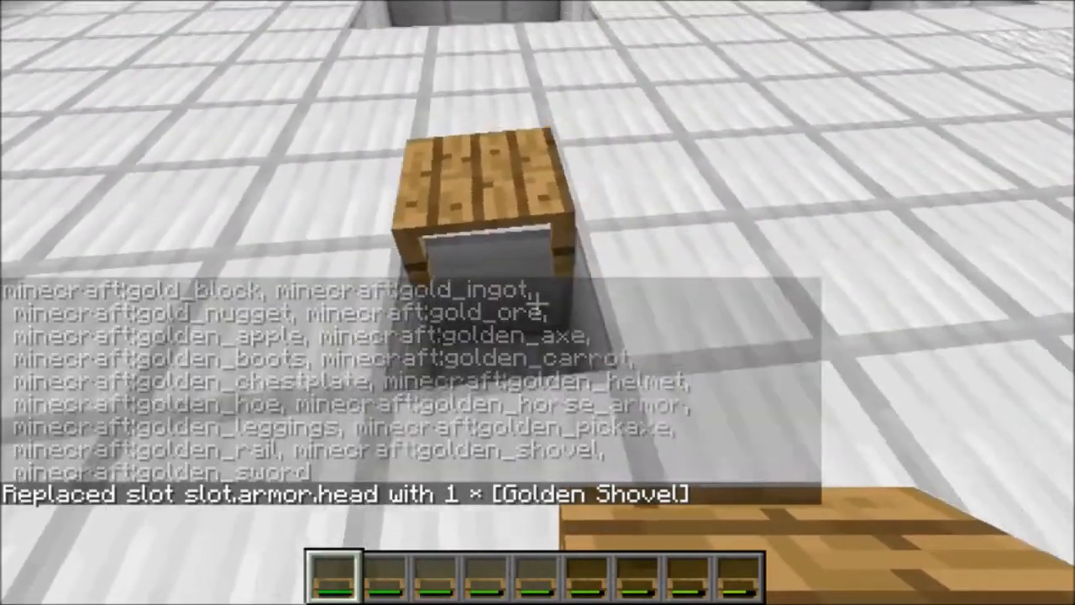
key(d)
key(w)
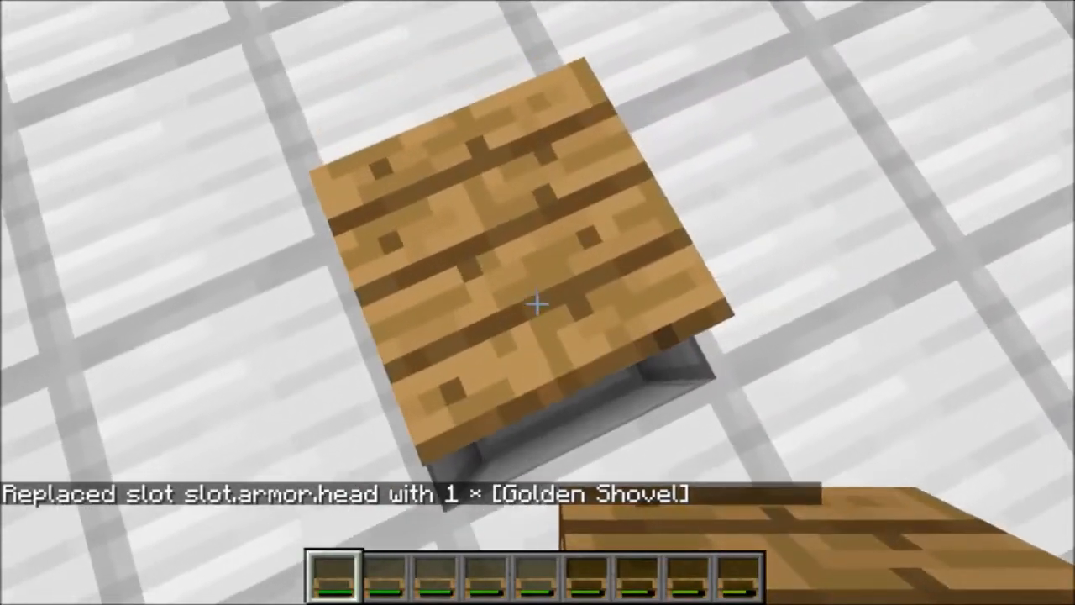
key(s)
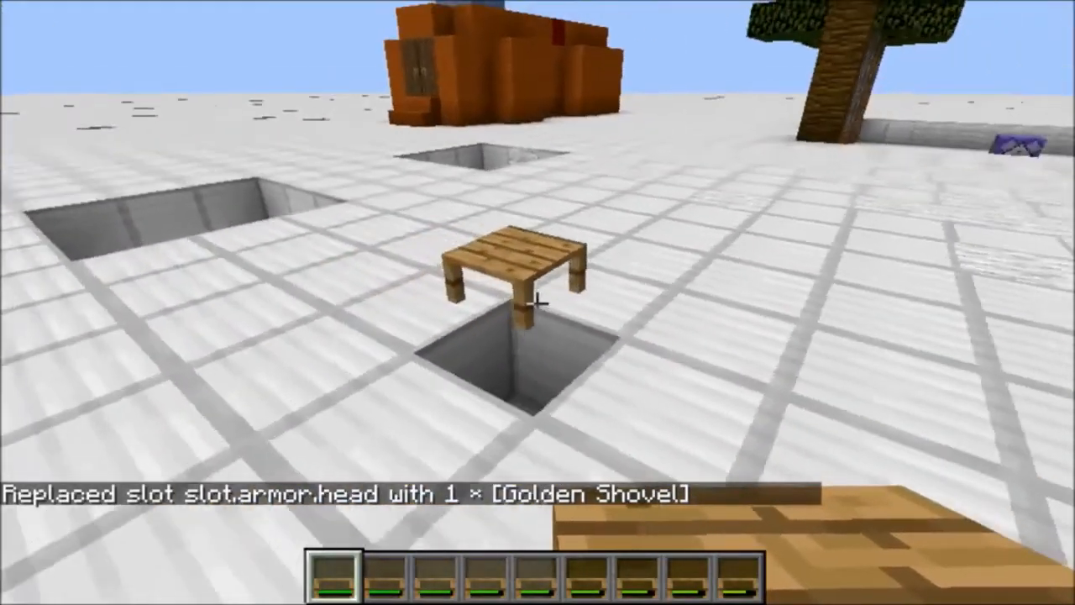
key(a)
key(w)
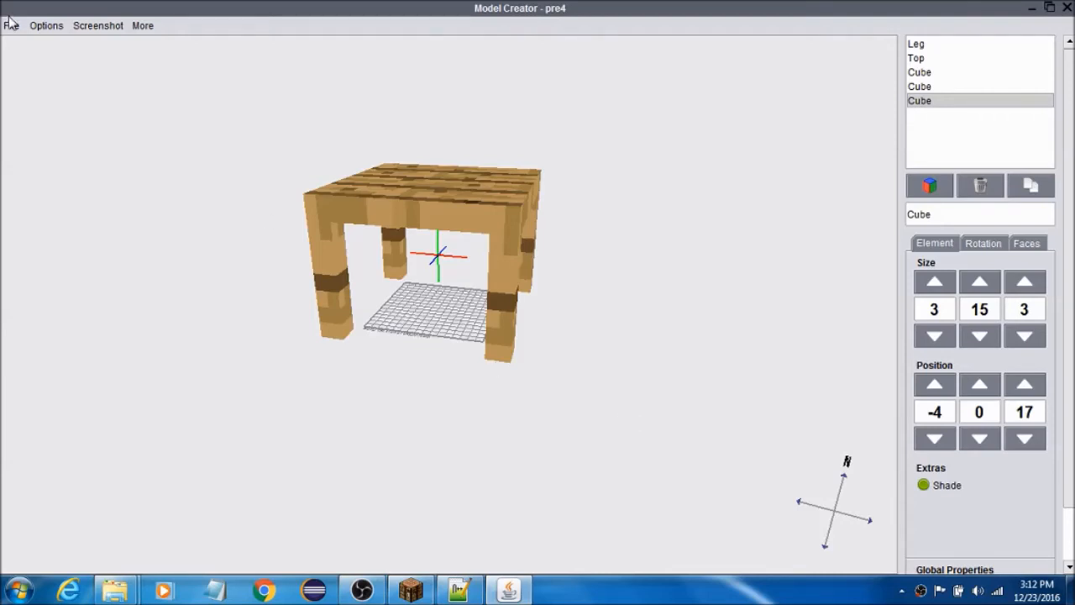
click(11, 25)
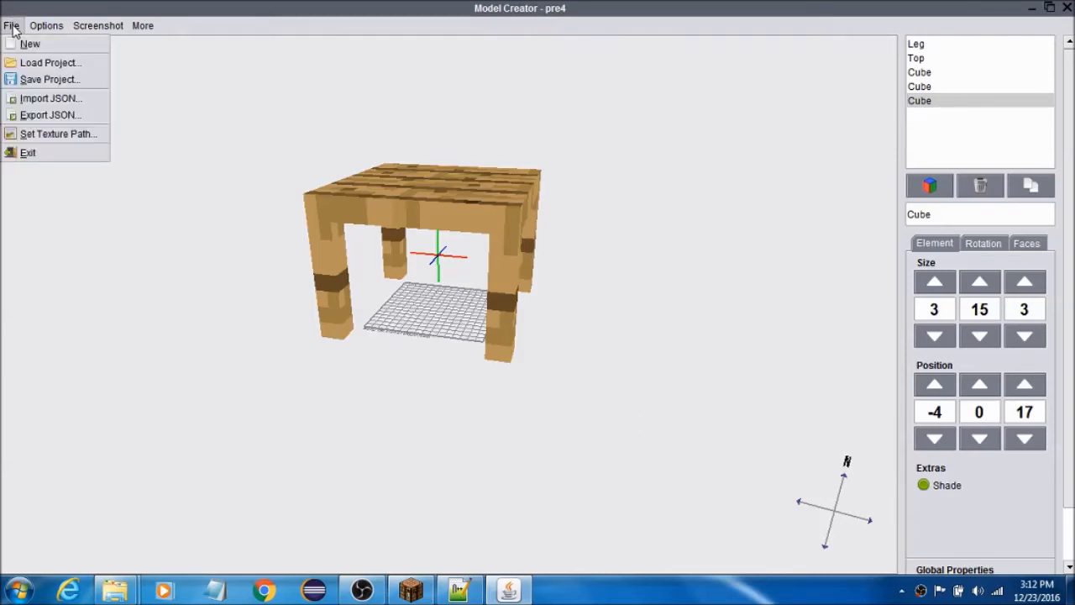
click(50, 98)
key(ctrl+v)
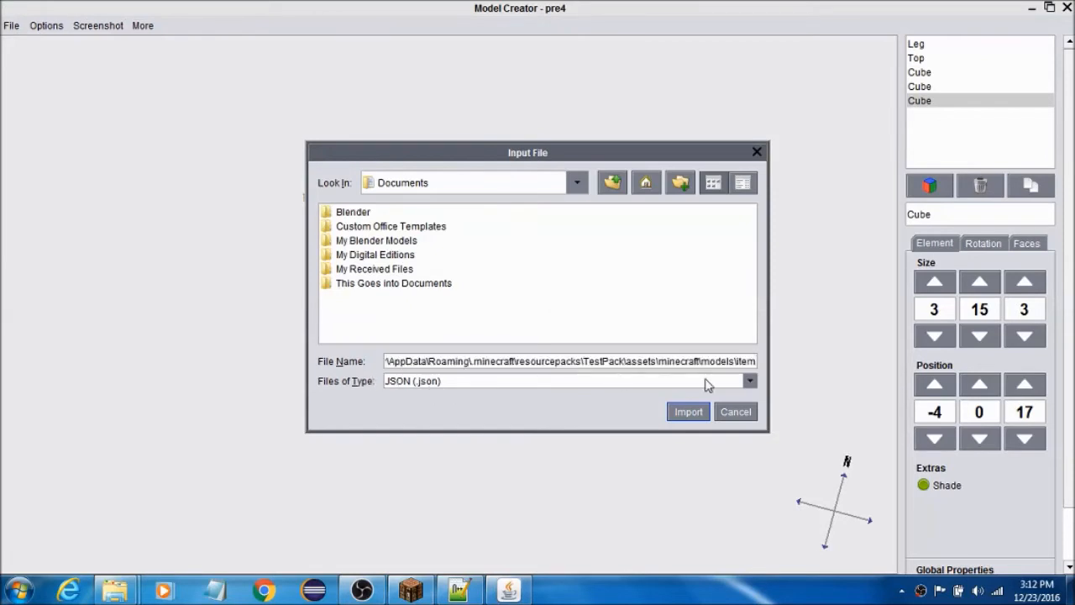
click(690, 413)
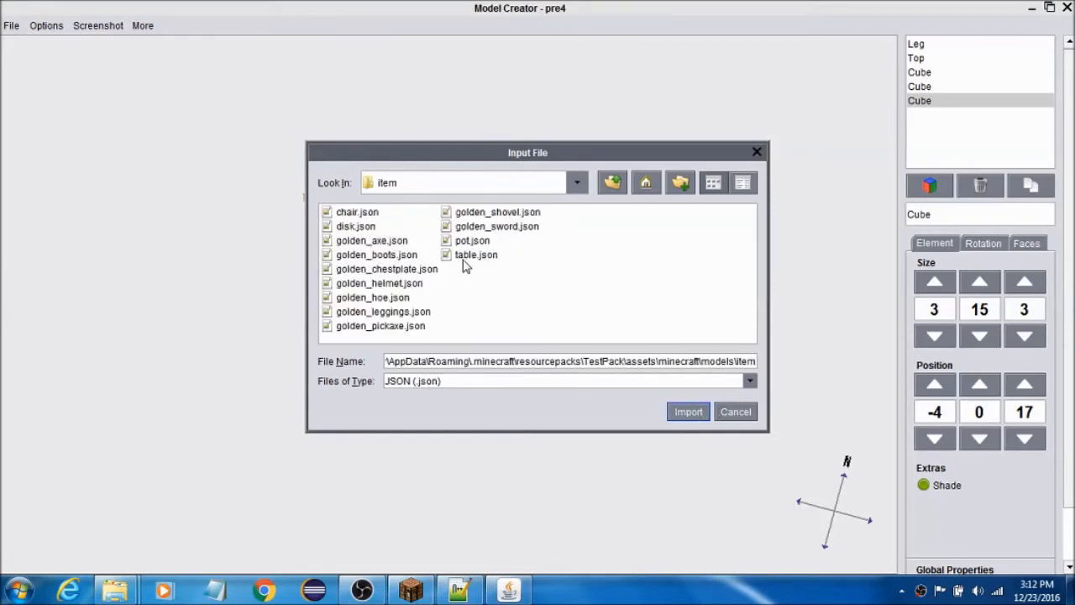
click(467, 258)
click(736, 412)
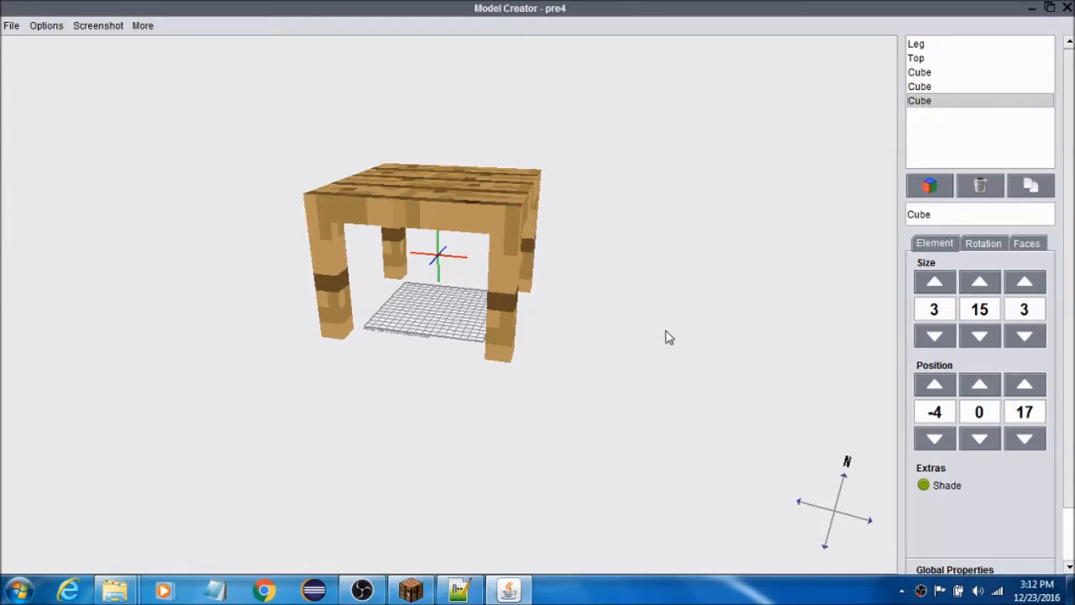
Select the Top element and examine its size values and the table from several angles.
mouse_move(667, 339)
mouse_down()
mouse_move(605, 242)
mouse_move(646, 213)
mouse_move(696, 335)
mouse_move(659, 359)
mouse_up()
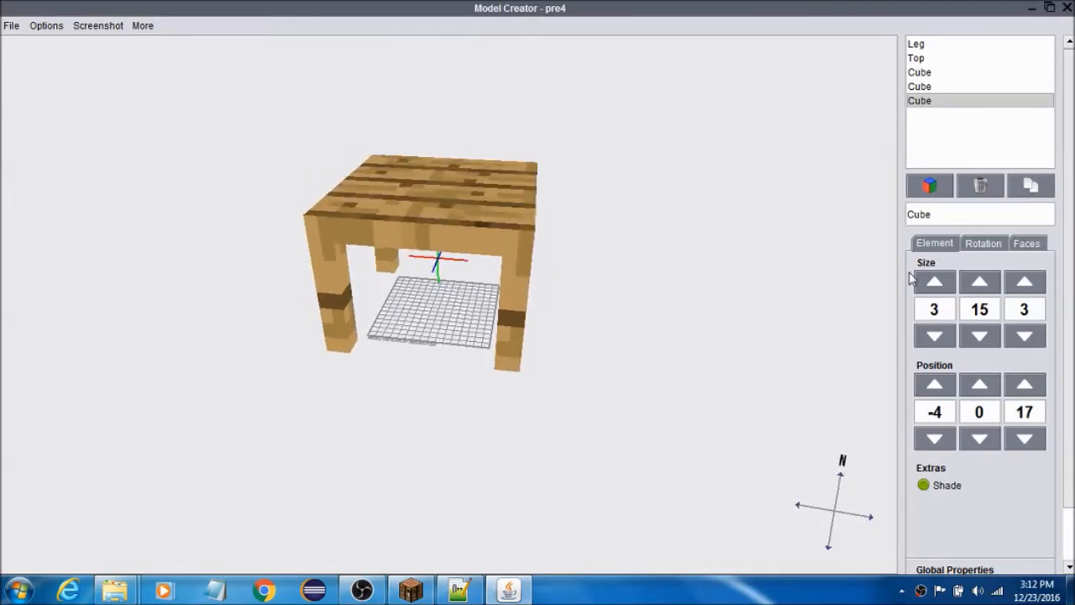
click(917, 58)
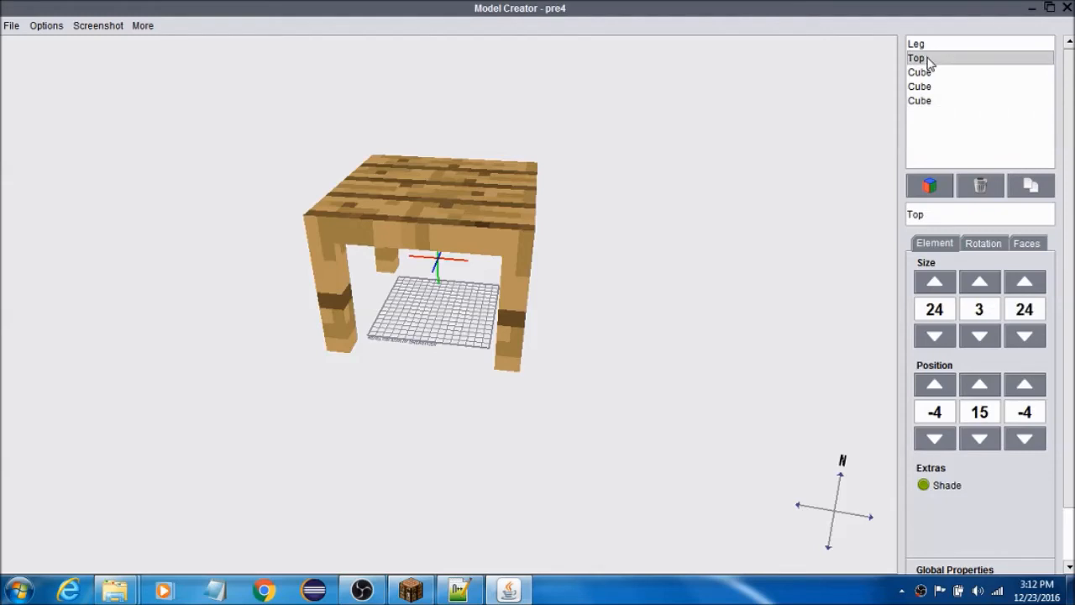
double_click(929, 312)
click(836, 311)
drag(695, 320, 759, 286)
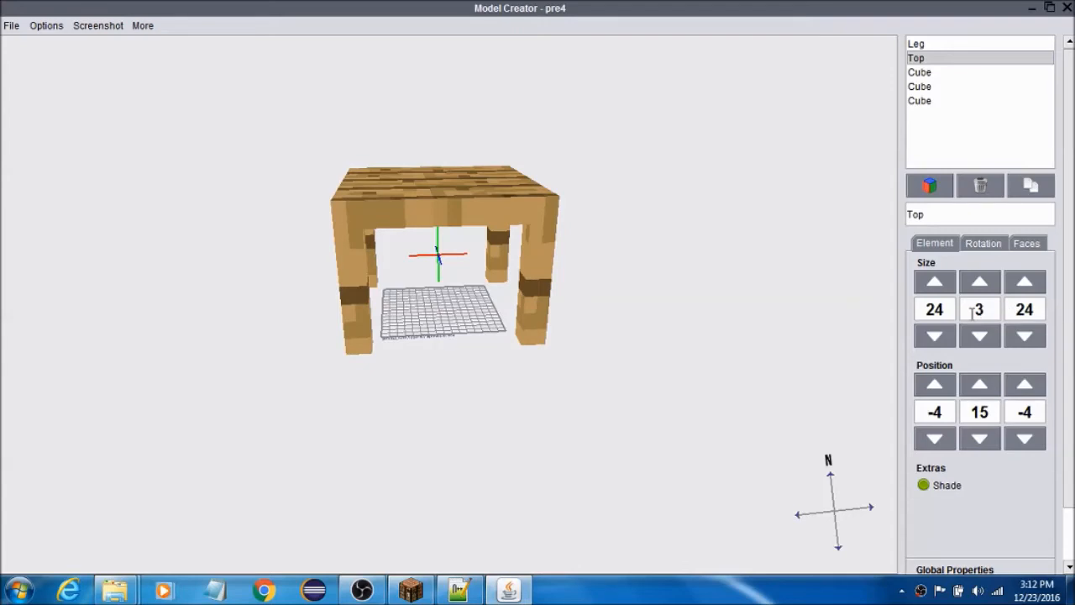
drag(705, 297, 823, 339)
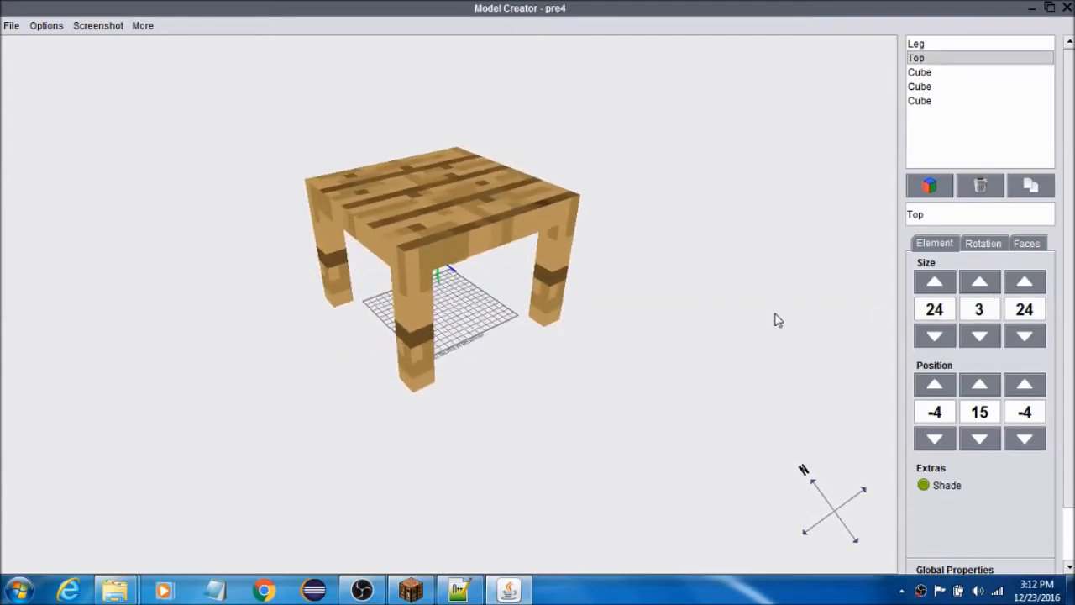
drag(758, 350, 532, 236)
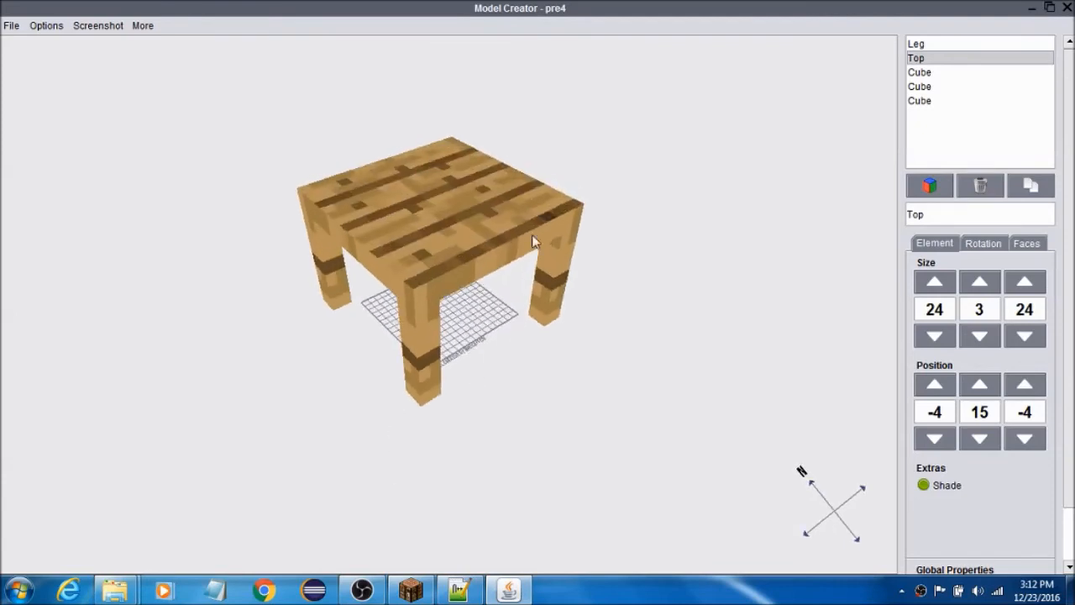
Examine the Top element's faces, position values and underside, and the position values of the Leg element.
click(1036, 244)
click(938, 244)
drag(613, 370, 804, 301)
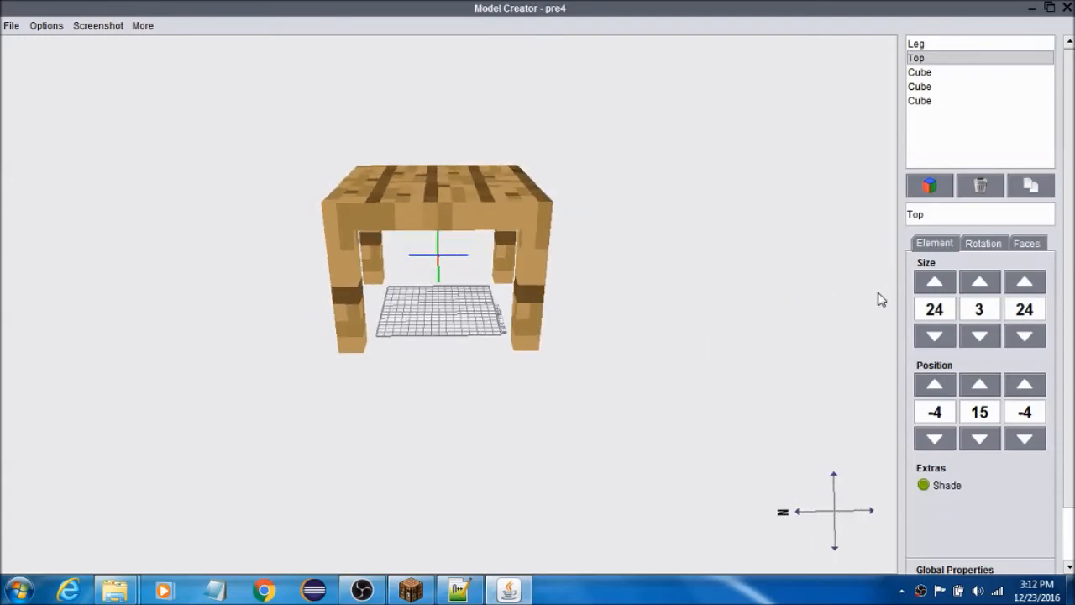
drag(712, 373, 756, 24)
drag(643, 448, 664, 513)
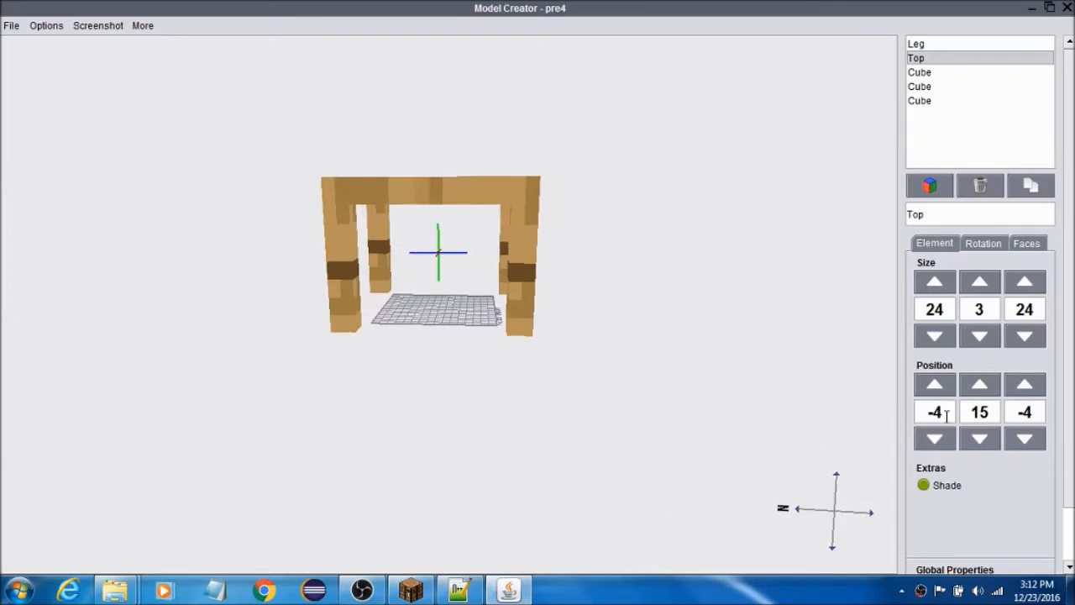
drag(948, 408, 923, 418)
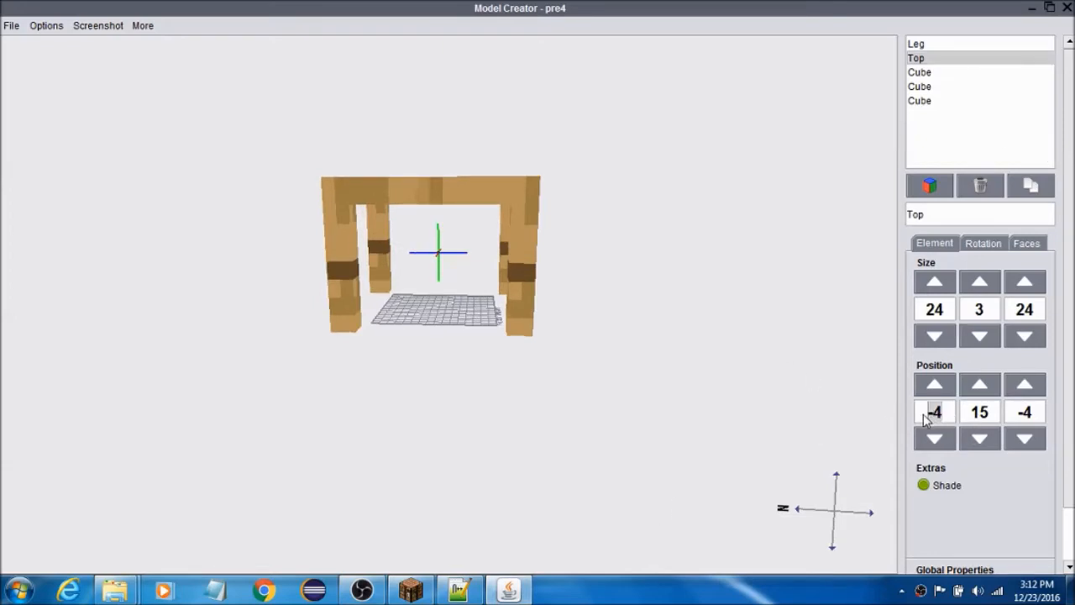
drag(1031, 412, 1014, 412)
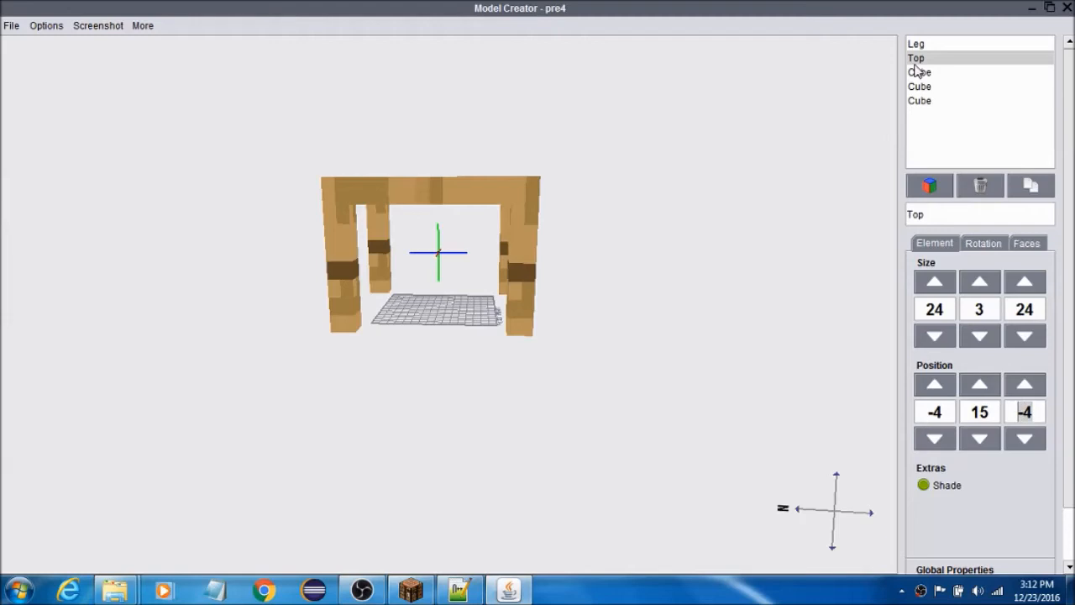
drag(696, 380, 707, 451)
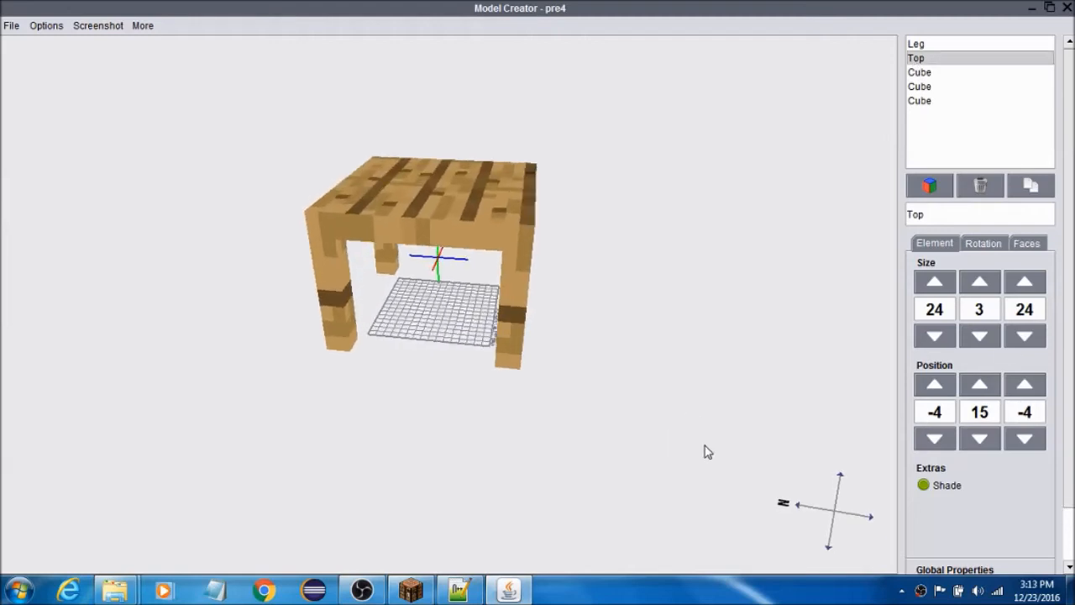
click(917, 46)
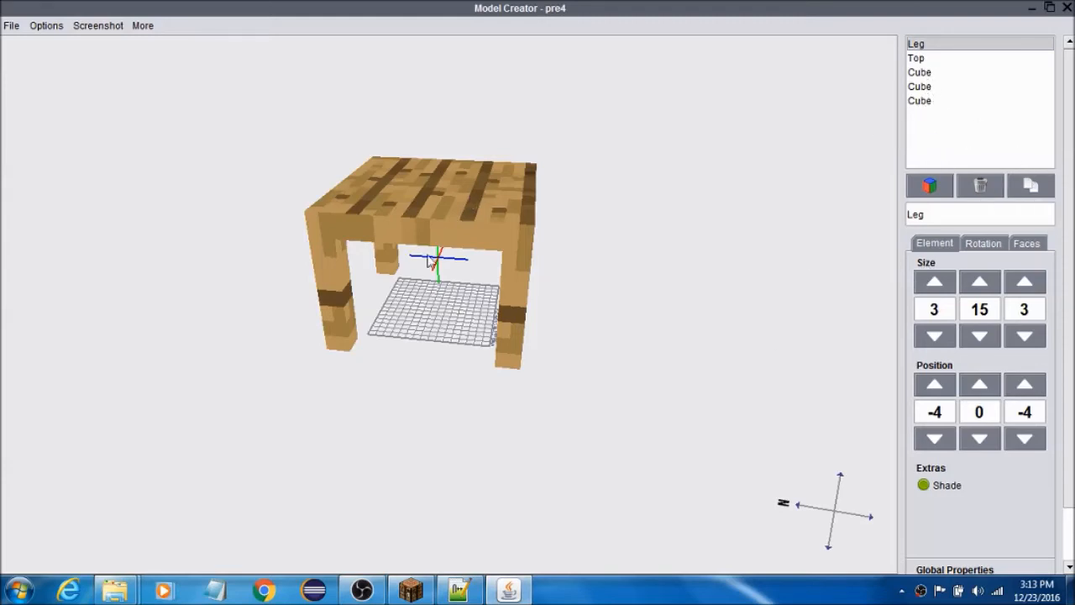
Export the table as JSON over table.json in TestPack's assets\minecraft\models\item folder, accepting the overwrite.
click(11, 25)
click(55, 118)
click(482, 361)
key(ctrl+v)
click(695, 404)
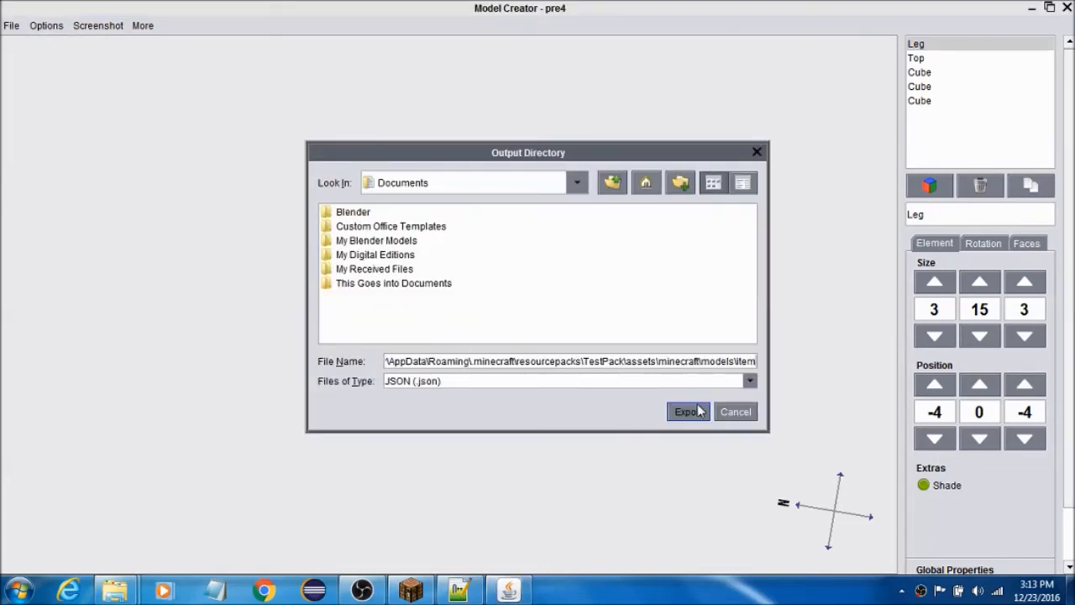
click(472, 255)
double_click(472, 257)
click(519, 312)
Switch to Minecraft, resume the game and reload the resource packs.
click(362, 590)
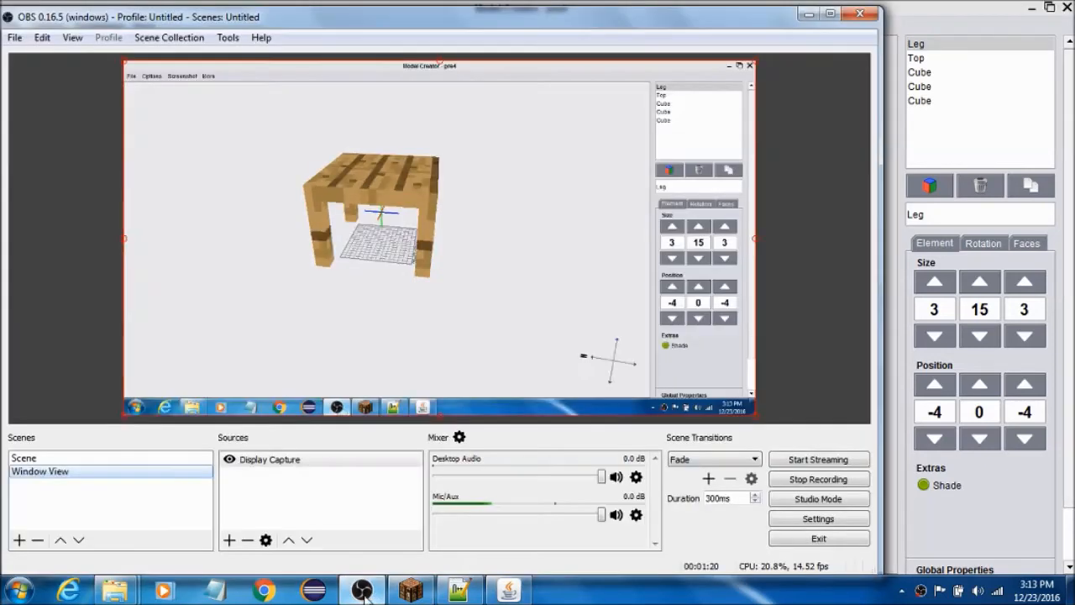
click(108, 456)
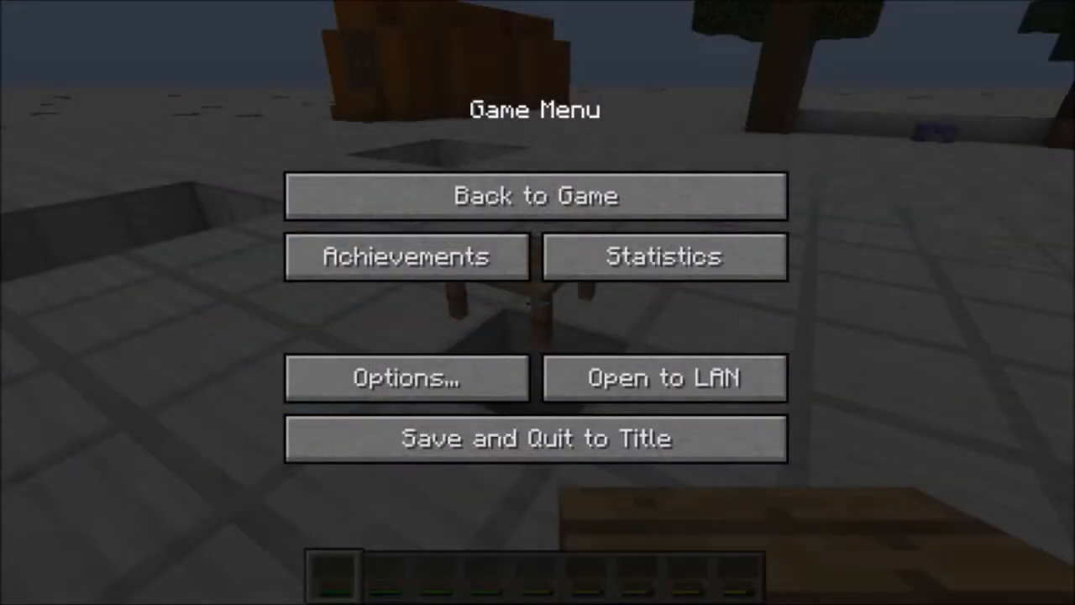
click(547, 188)
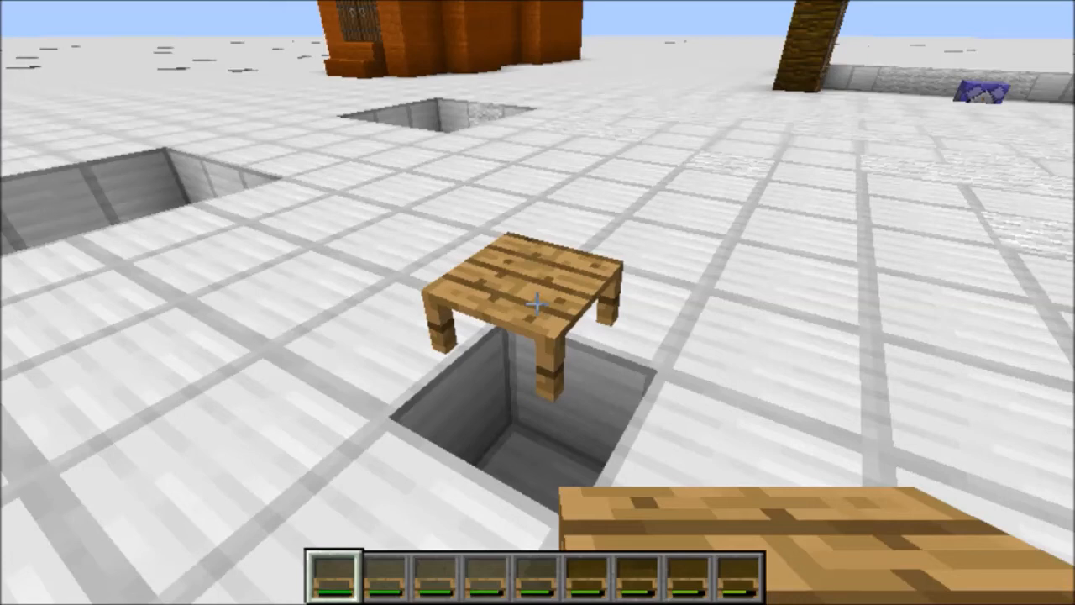
key(F3+t)
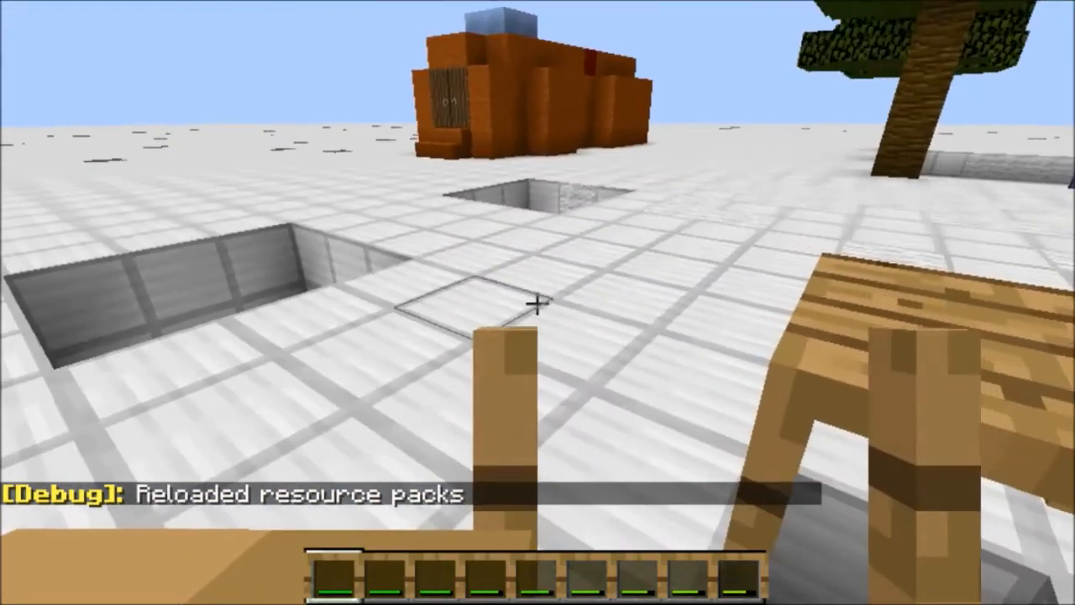
Look at the held model in third person and empty the inventory with /clear.
key(F5)
key(F5)
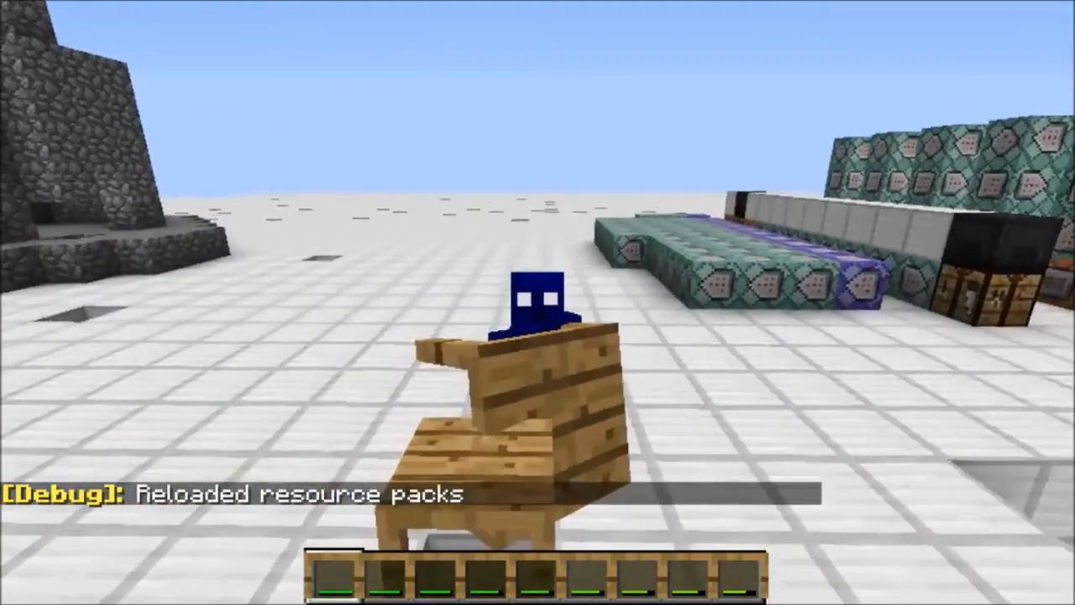
key(F5)
text(/clear)
key(Return)
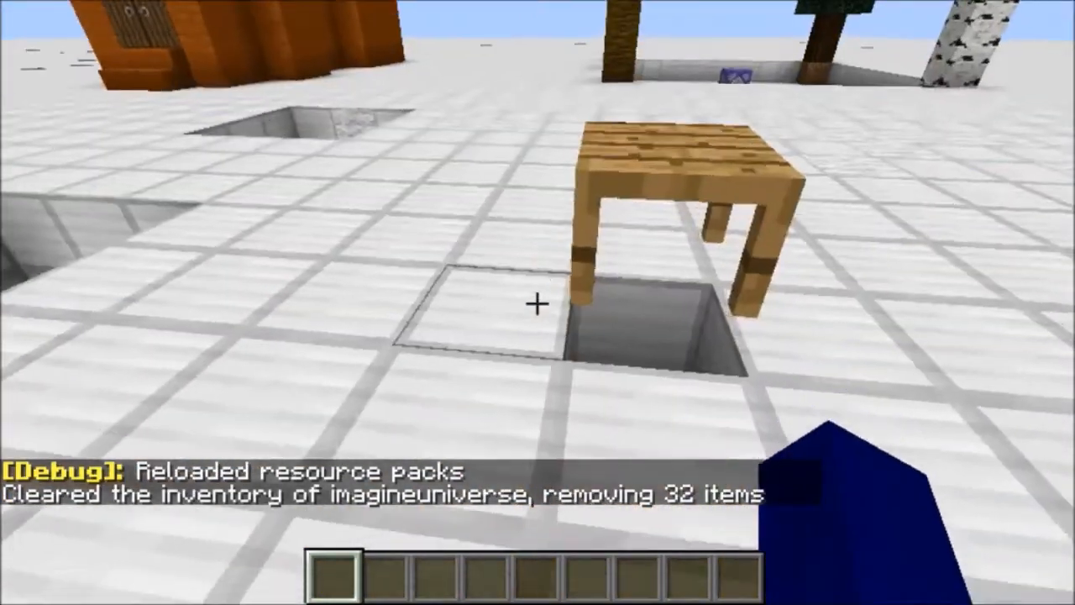
Place white floor blocks around the table on the armor stand and compare its top with them from above.
middle_click(537, 304)
right_click(537, 304)
right_click(538, 304)
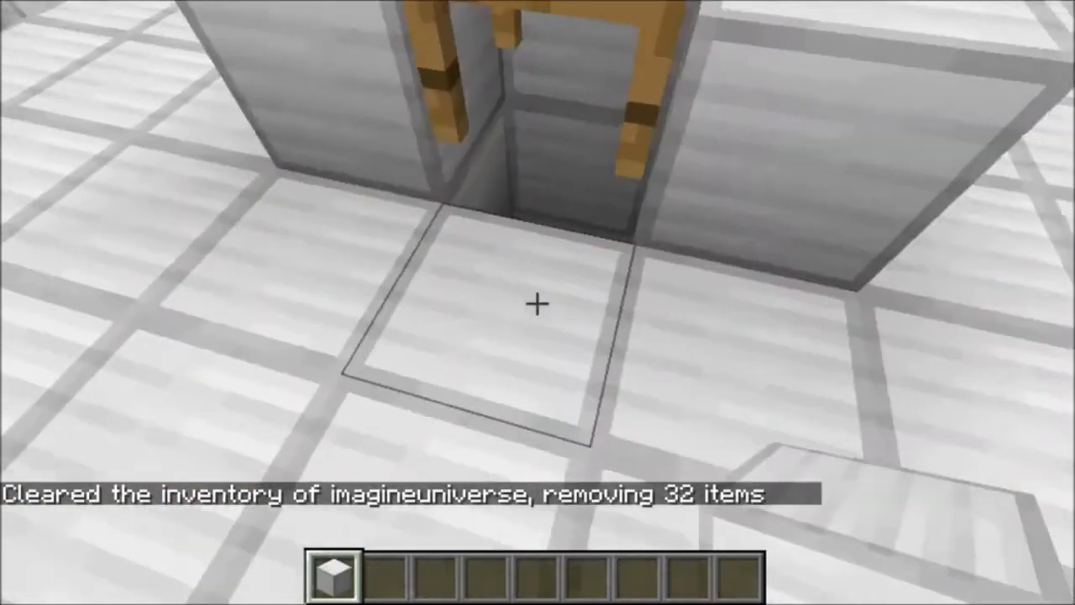
right_click(537, 304)
key(w)
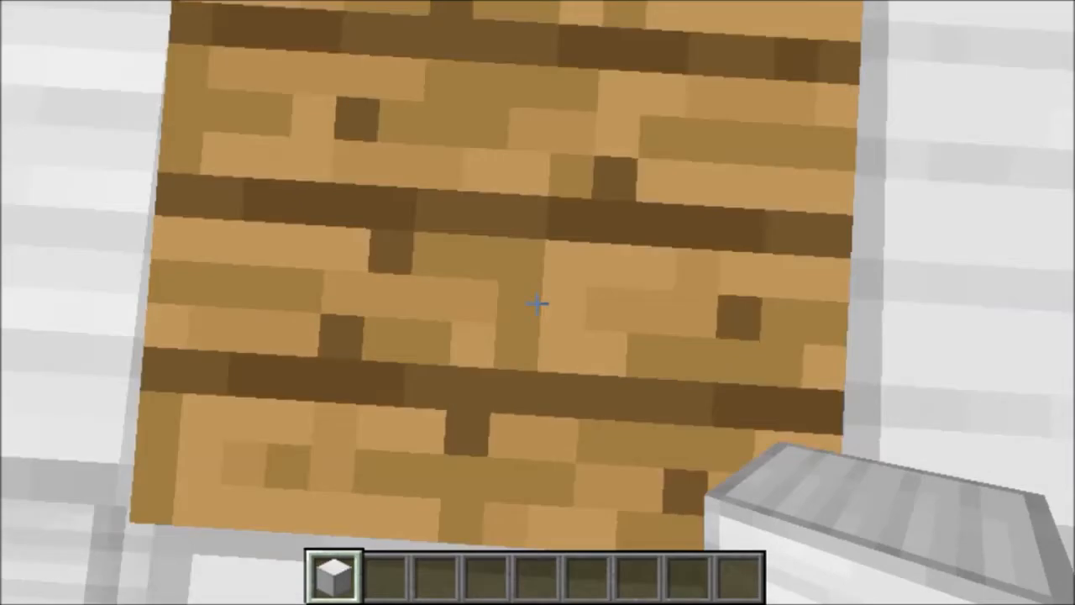
key(shift)
key(space)
key(shift)
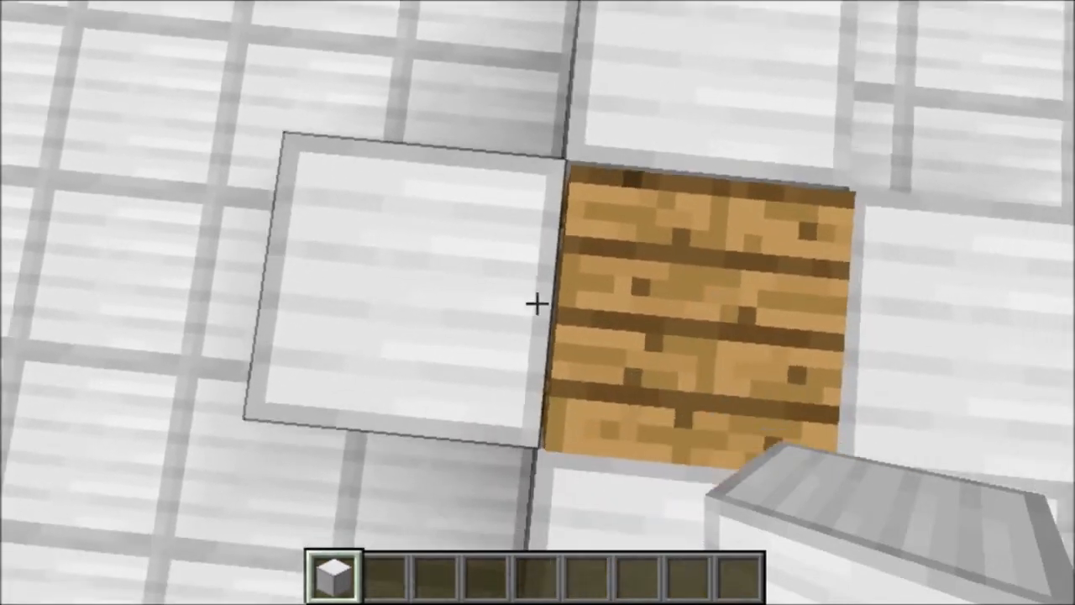
Break the white blocks placed around the table and view it again from above and from the side.
key(d)
key(s)
click(538, 303)
click(538, 303)
click(538, 303)
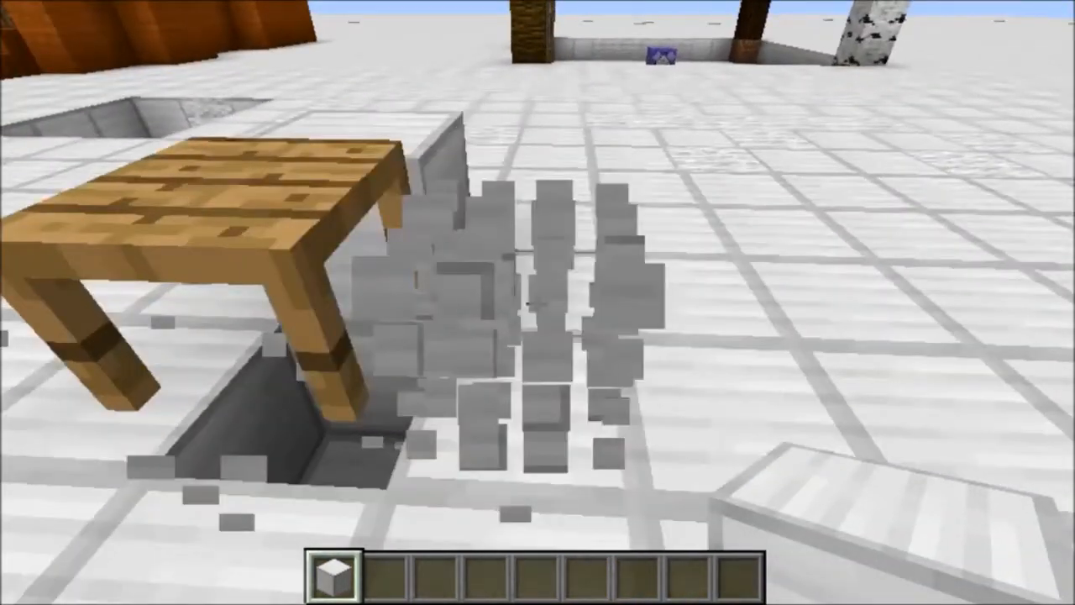
right_click(537, 303)
click(538, 304)
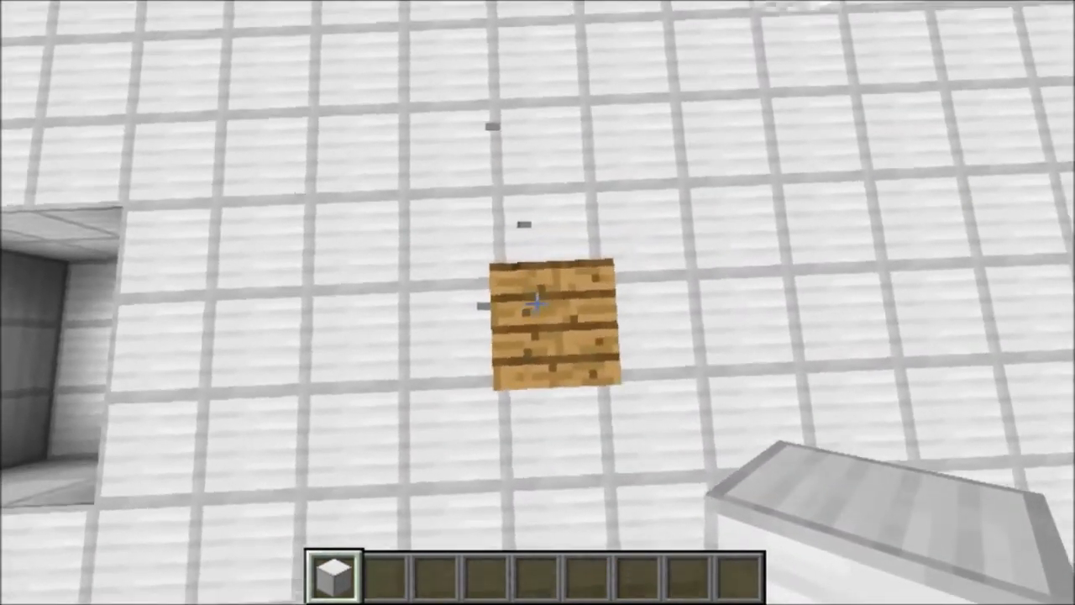
click(538, 303)
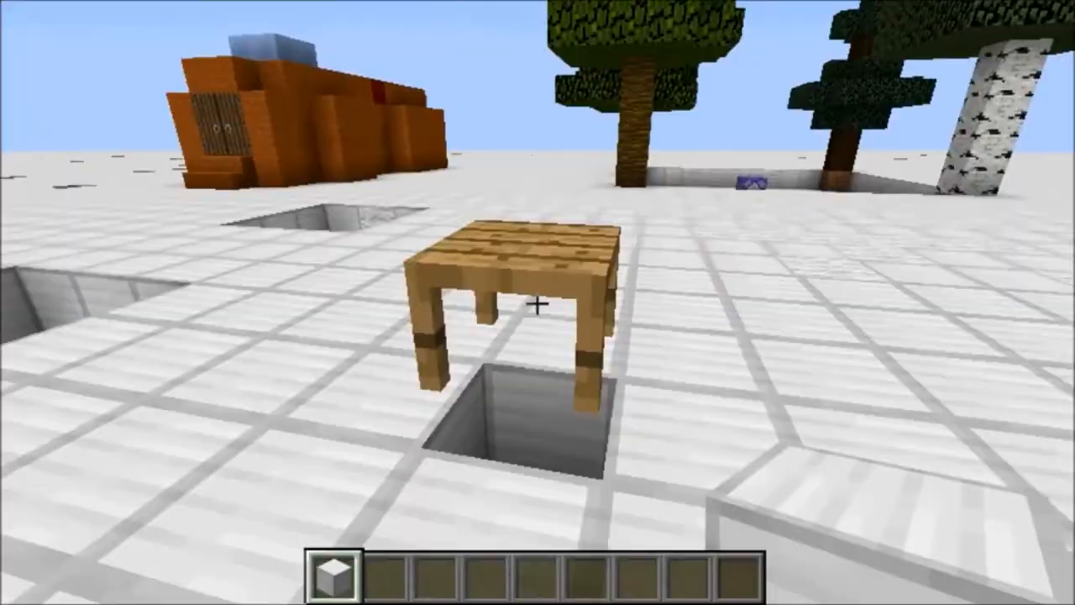
Pause the game, switch to Model Creator to review the table model, and return to the running Minecraft world.
key(Escape)
key(alt+Tab)
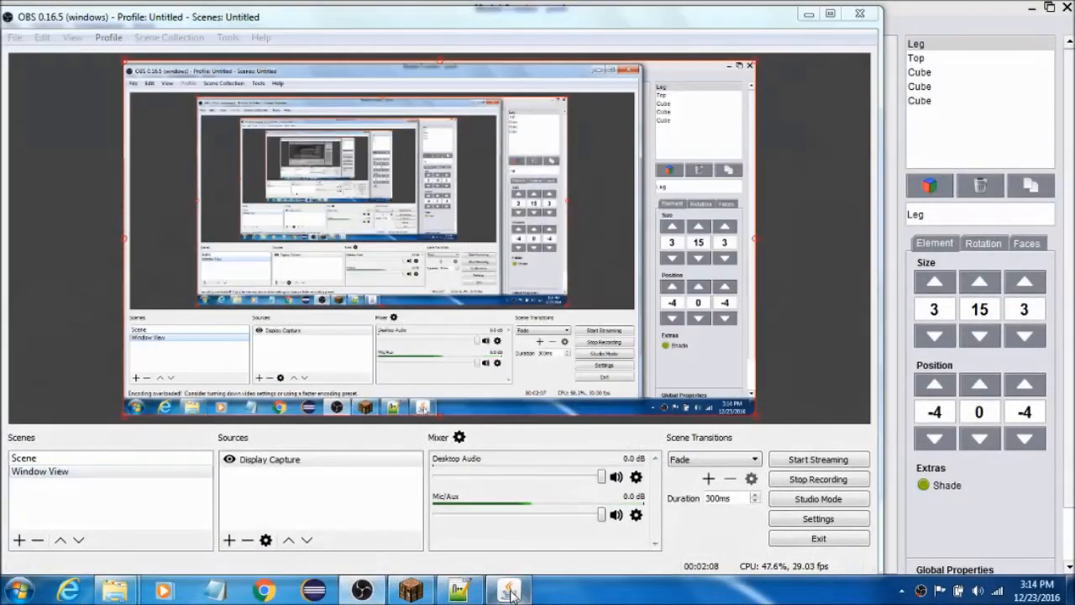
click(510, 592)
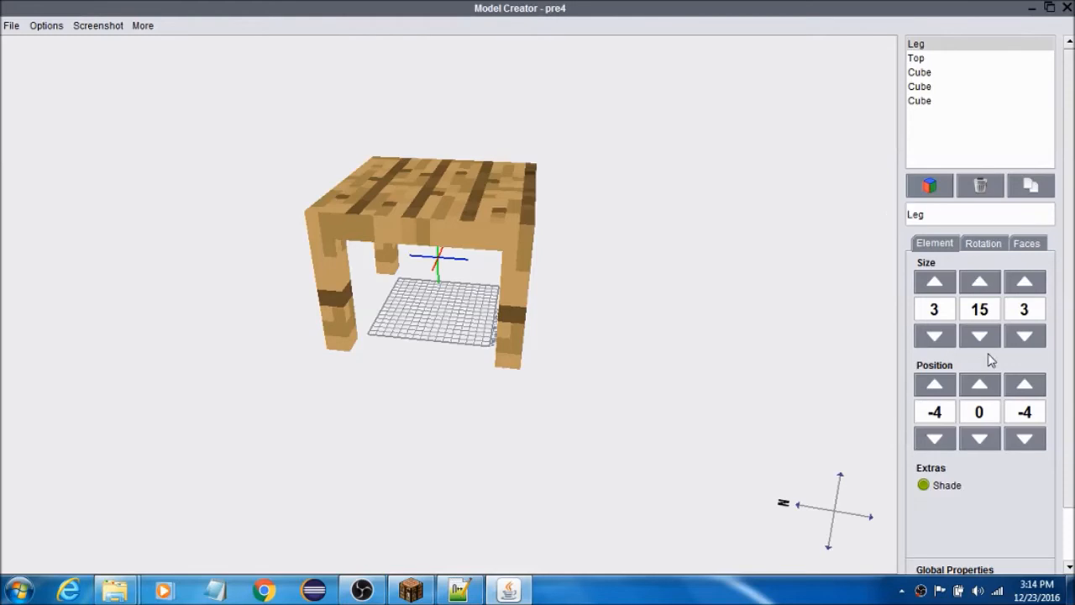
mouse_move(419, 594)
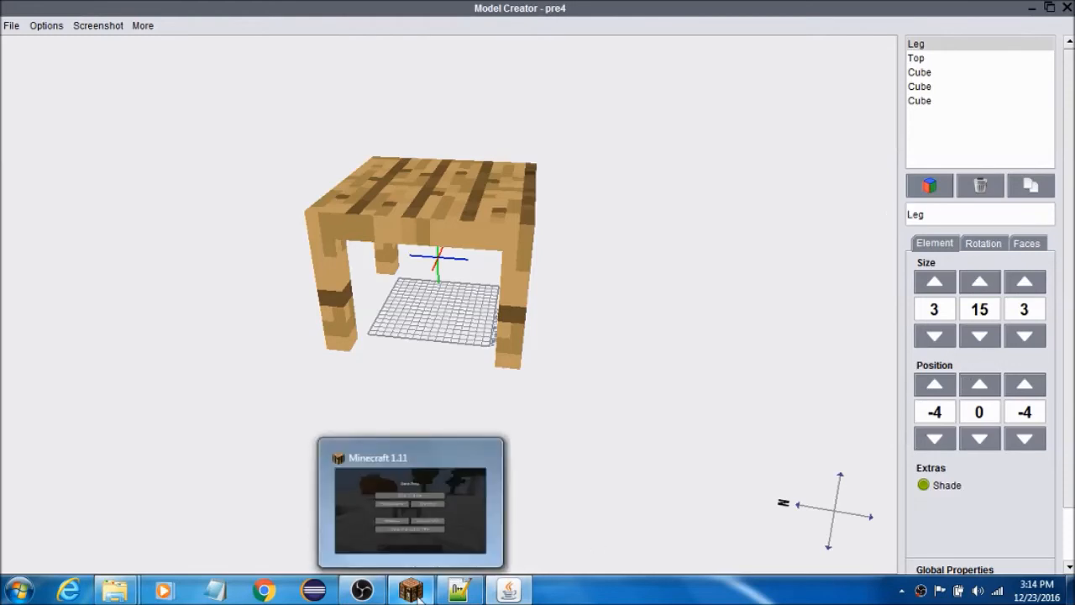
click(362, 590)
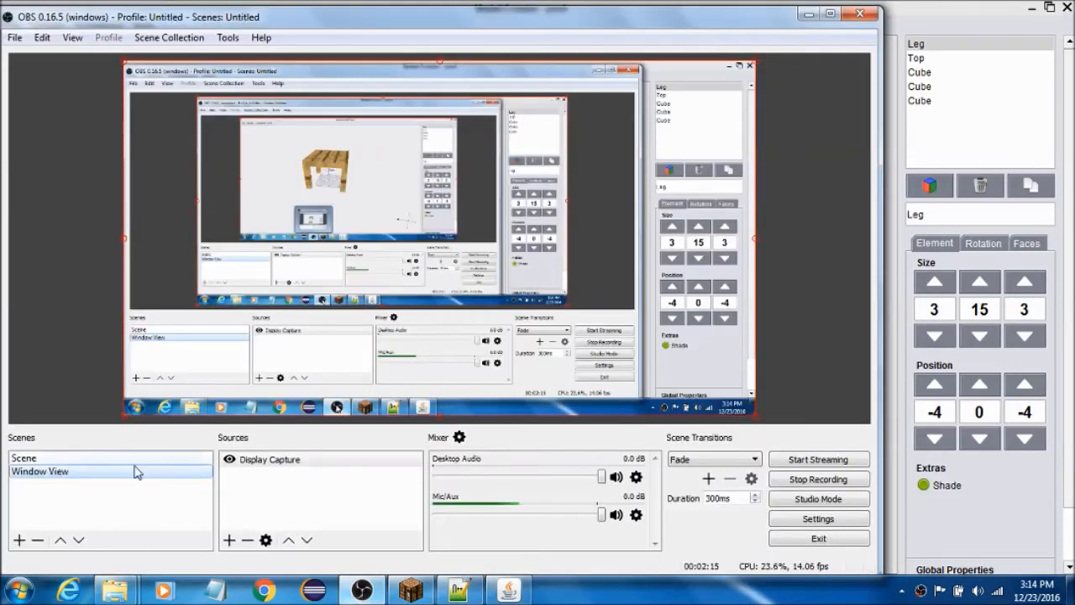
click(108, 458)
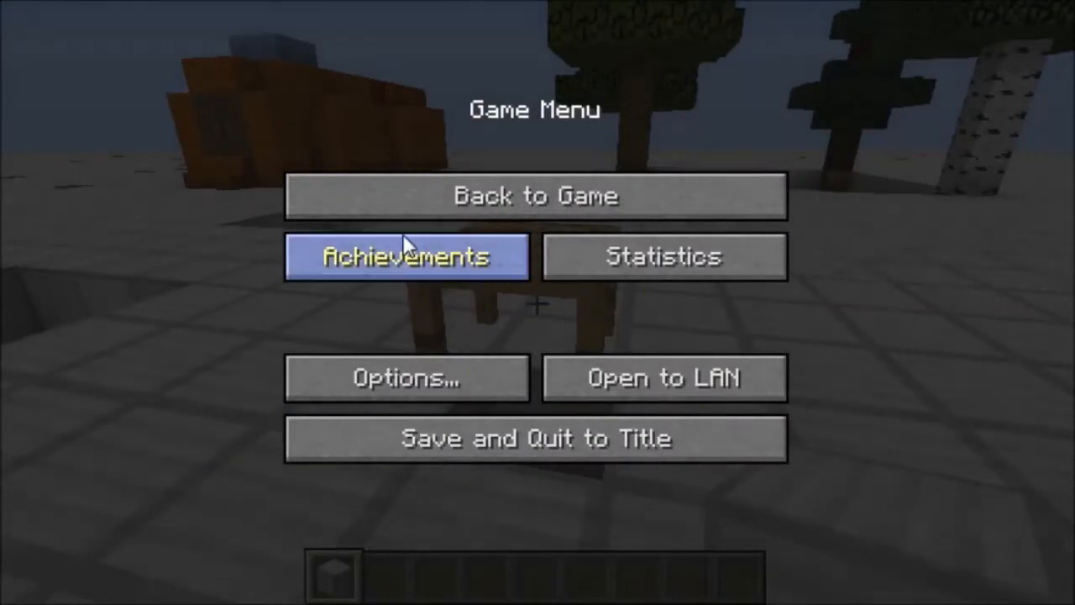
click(420, 195)
Dig out the floor beneath the table and enter the hole to examine the legs from below.
click(537, 302)
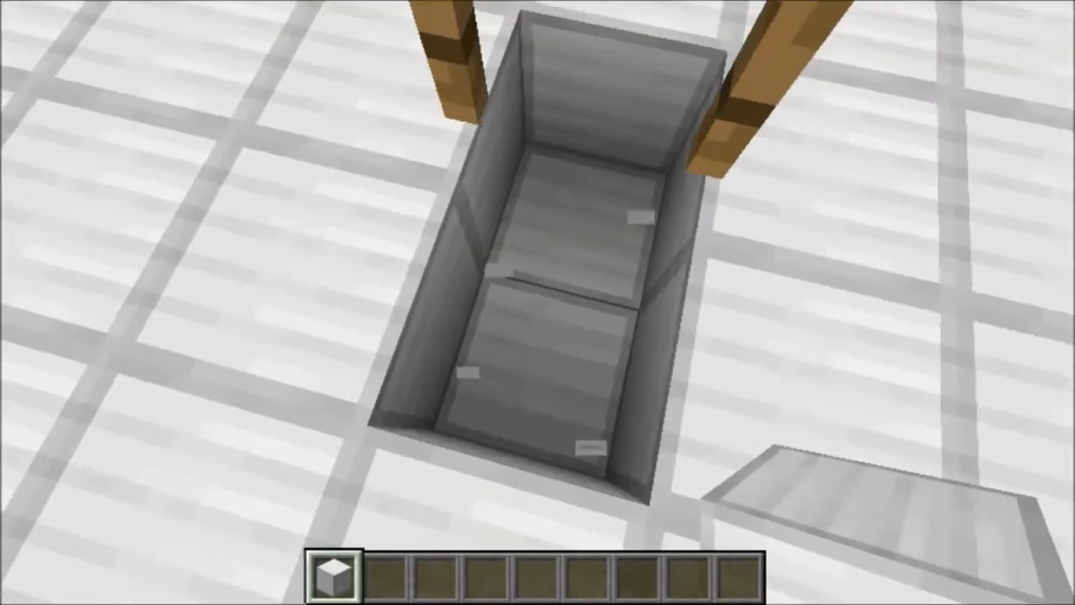
click(537, 303)
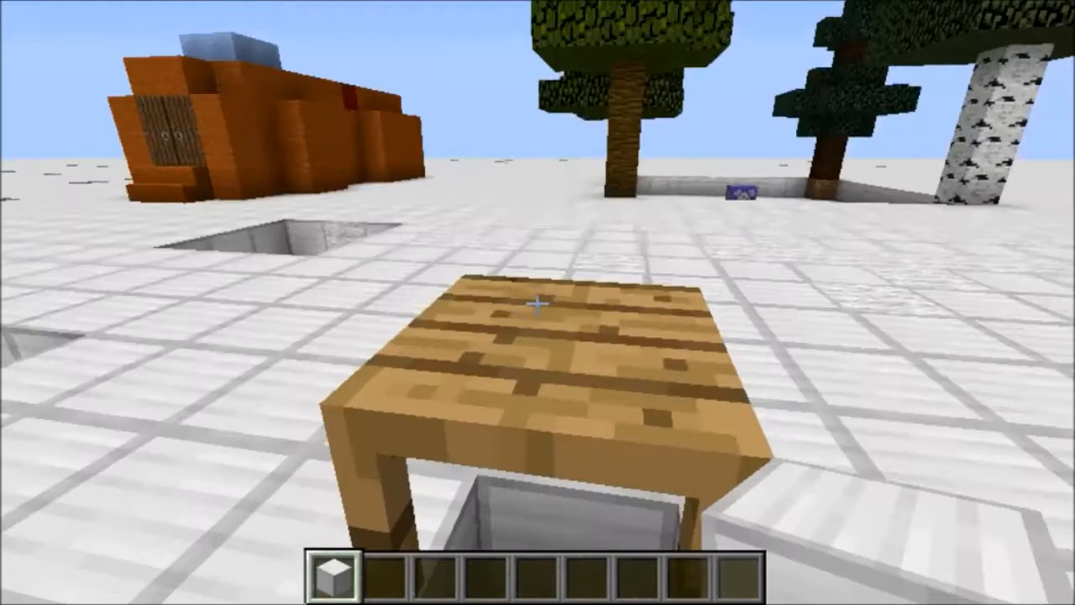
key(w)
key(space)
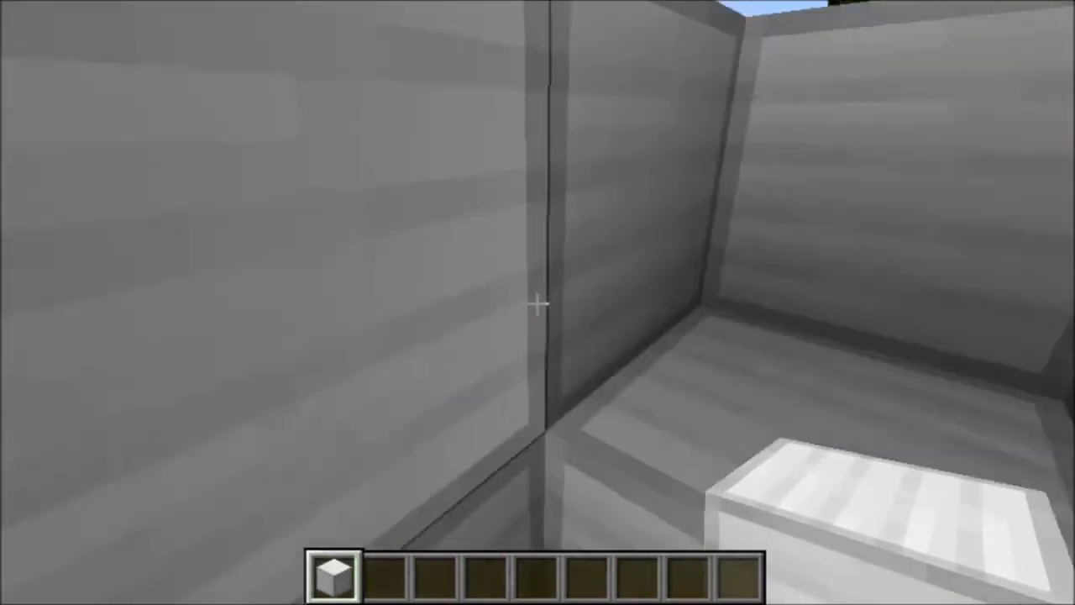
Place a white block beside the table legs, compare their heights from several sides, and break the block again.
right_click(537, 302)
key(d)
key(space)
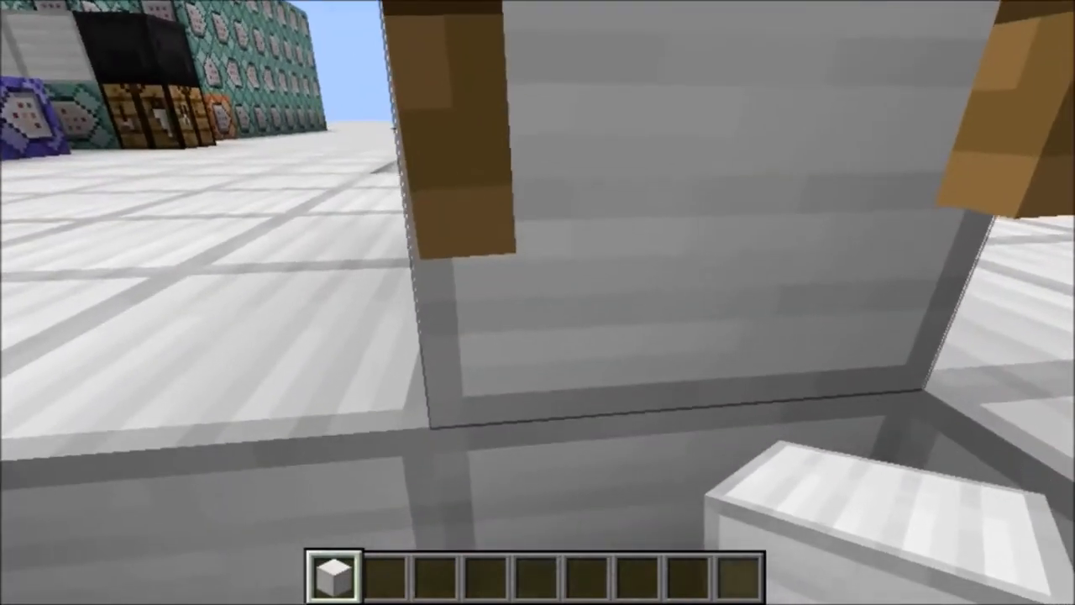
key(a)
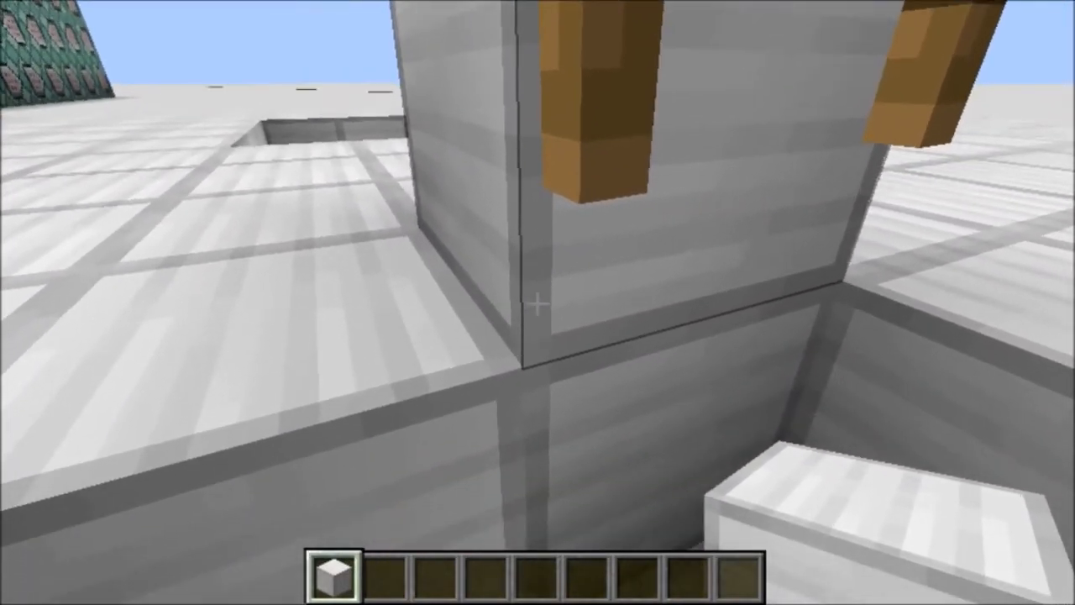
key(space)
key(s)
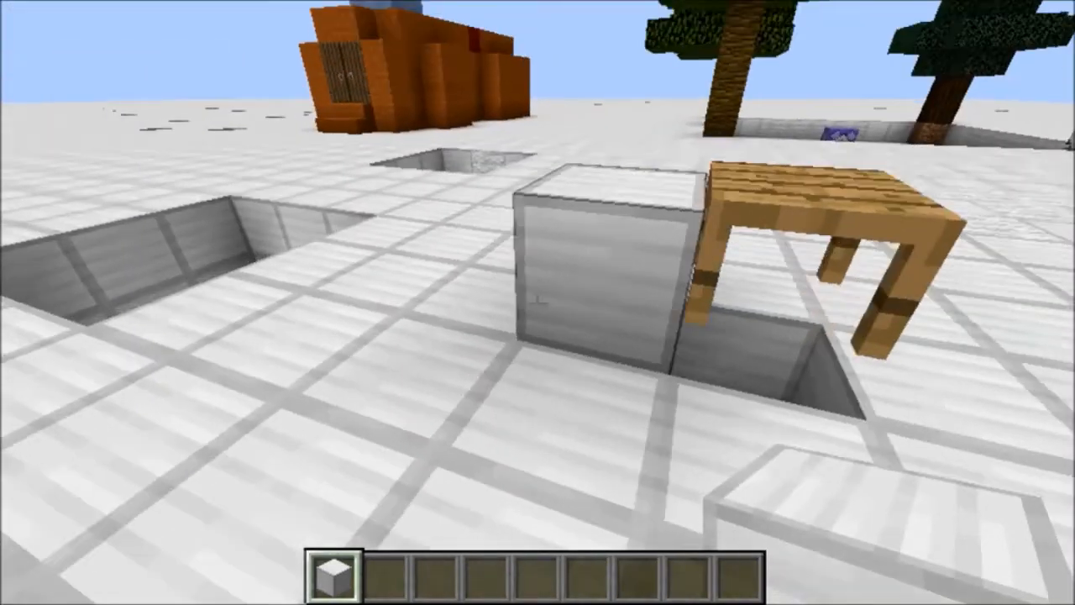
click(538, 301)
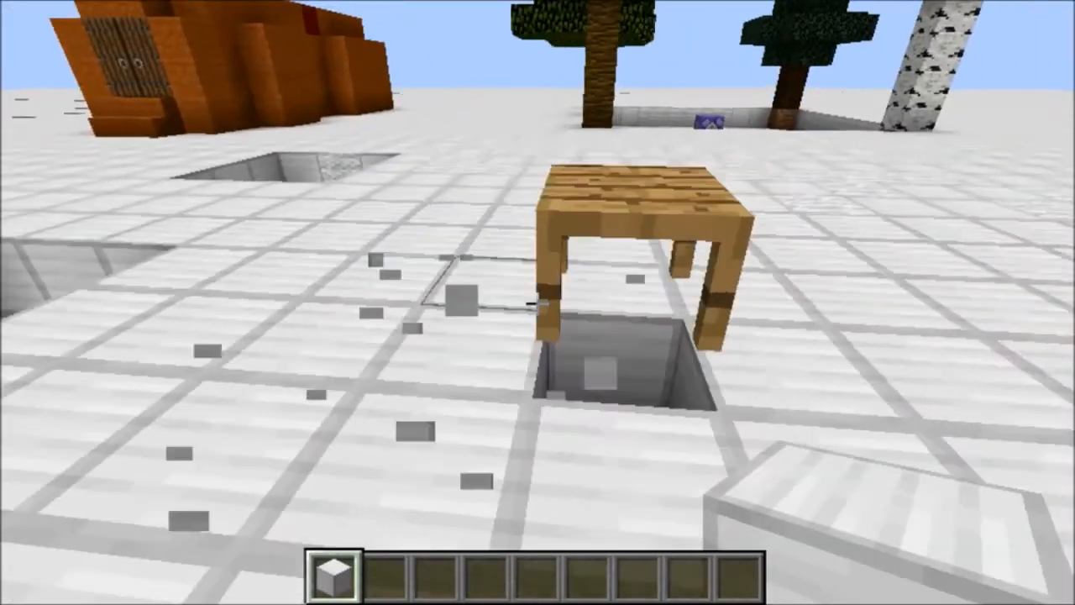
Pause the game and switch to Model Creator.
key(Escape)
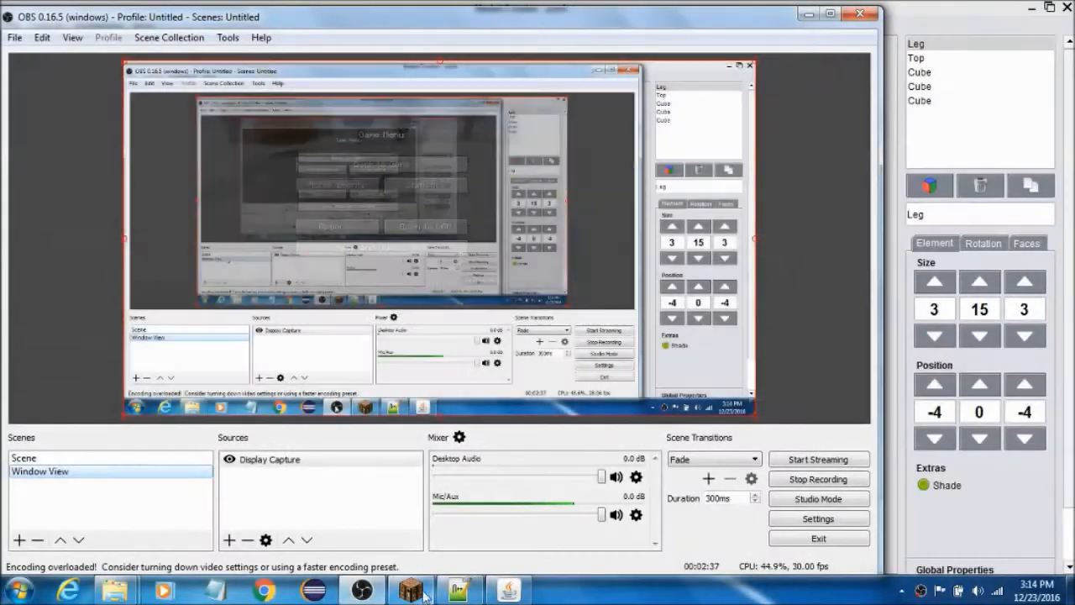
click(509, 588)
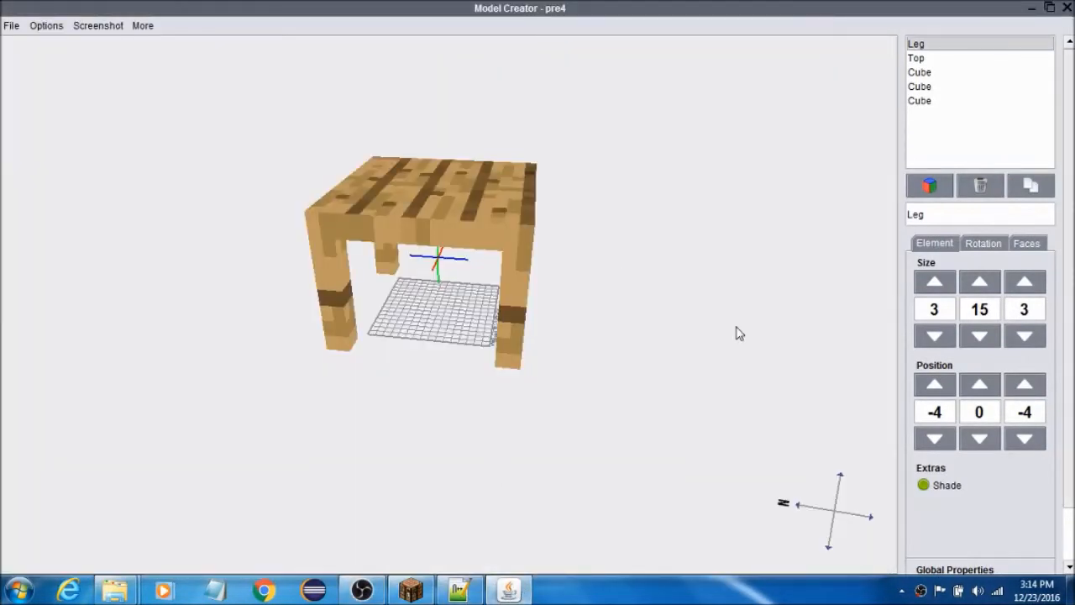
click(979, 336)
click(979, 336)
click(979, 336)
click(979, 336)
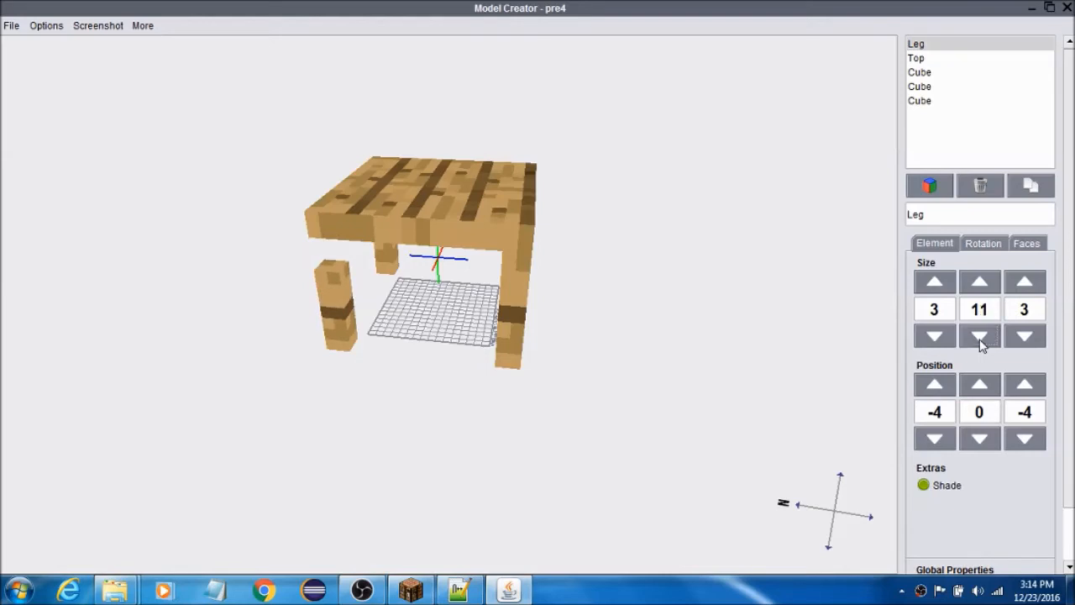
click(979, 336)
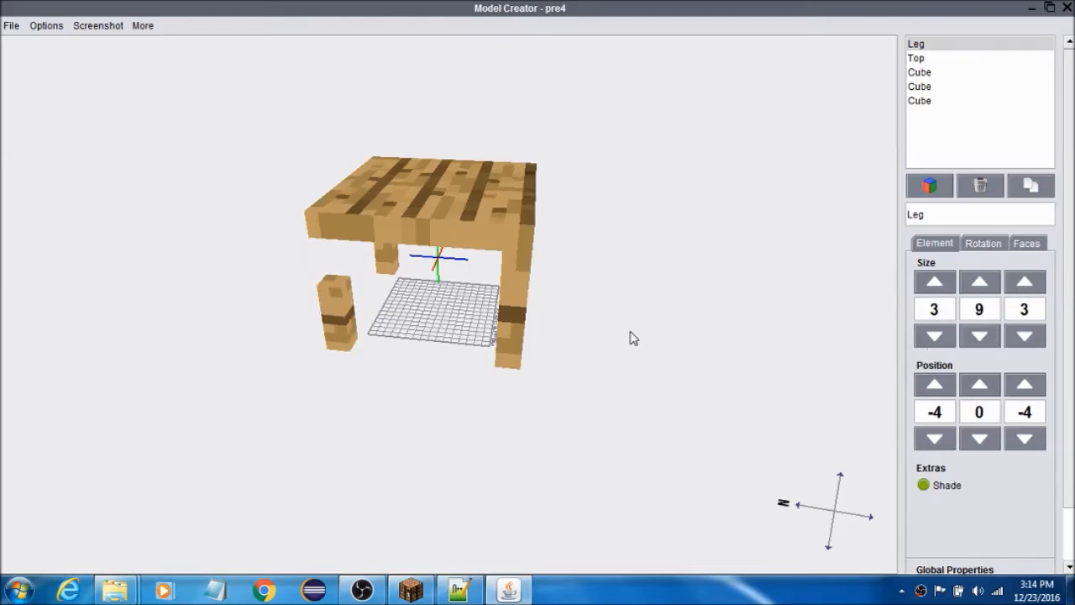
click(981, 282)
click(996, 290)
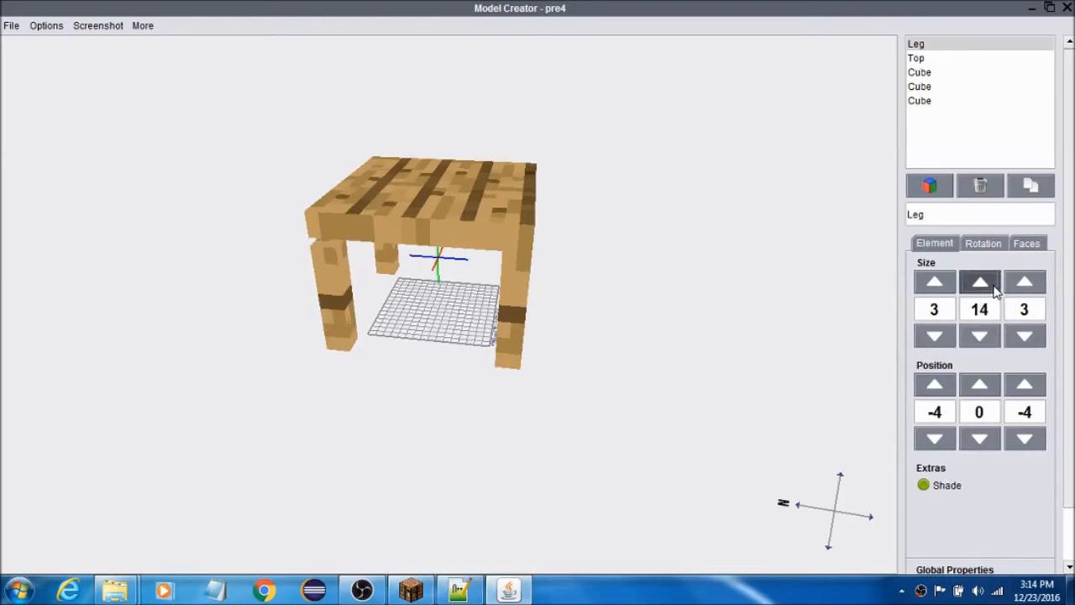
click(995, 289)
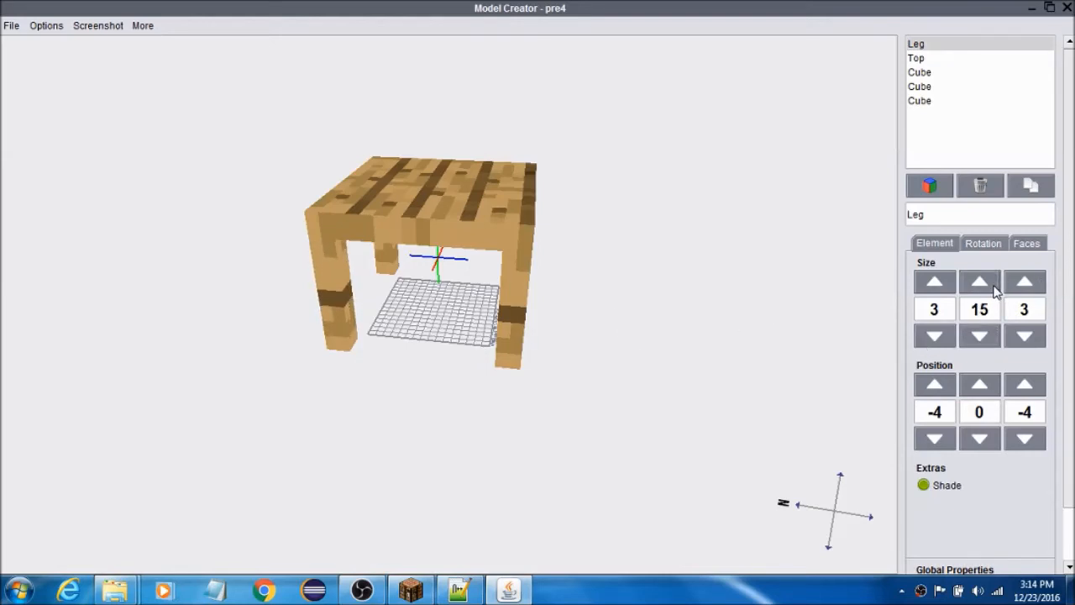
Lower the Leg element to a Y position of -6, keeping its height of 15.
click(981, 439)
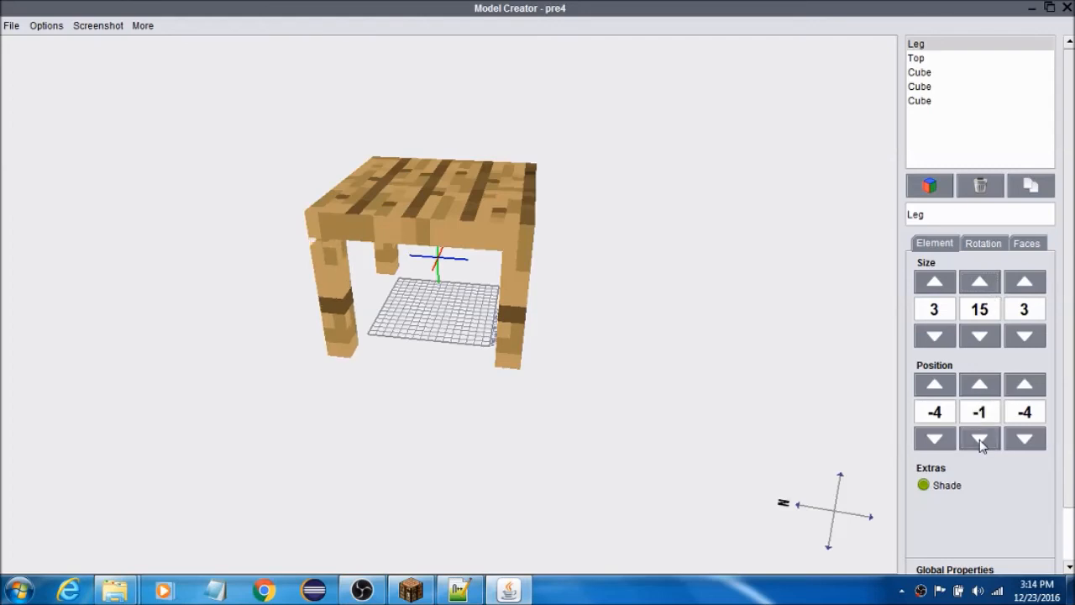
click(979, 438)
click(979, 438)
click(979, 438)
click(980, 439)
click(979, 438)
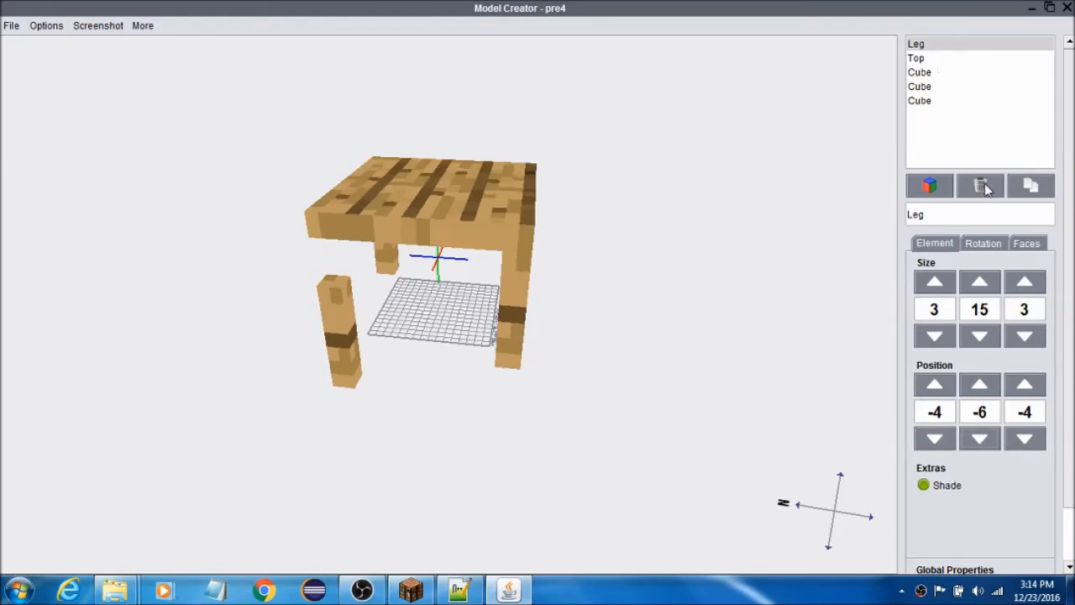
Delete the three Cube elements that form the other table legs.
click(918, 72)
click(980, 185)
click(919, 87)
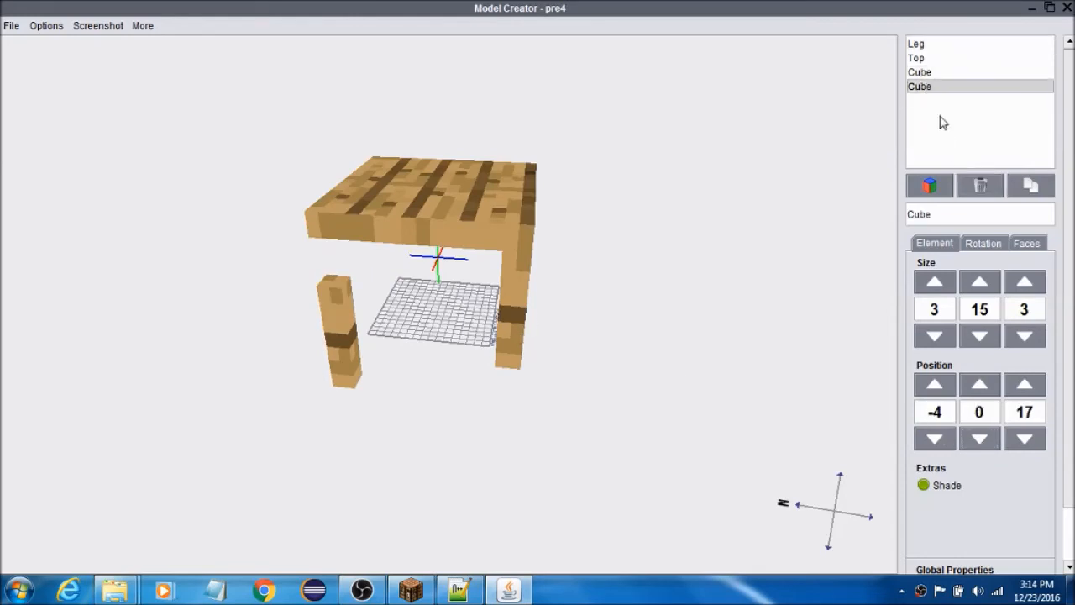
click(974, 181)
click(929, 73)
click(991, 193)
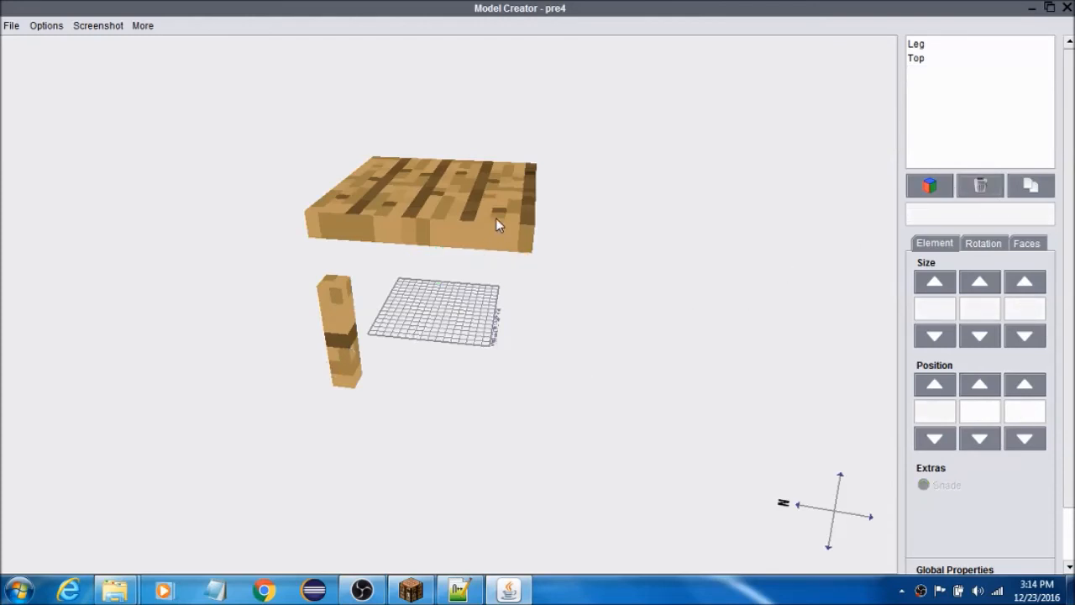
Lower the Top element until it rests directly on the lowered leg.
click(918, 60)
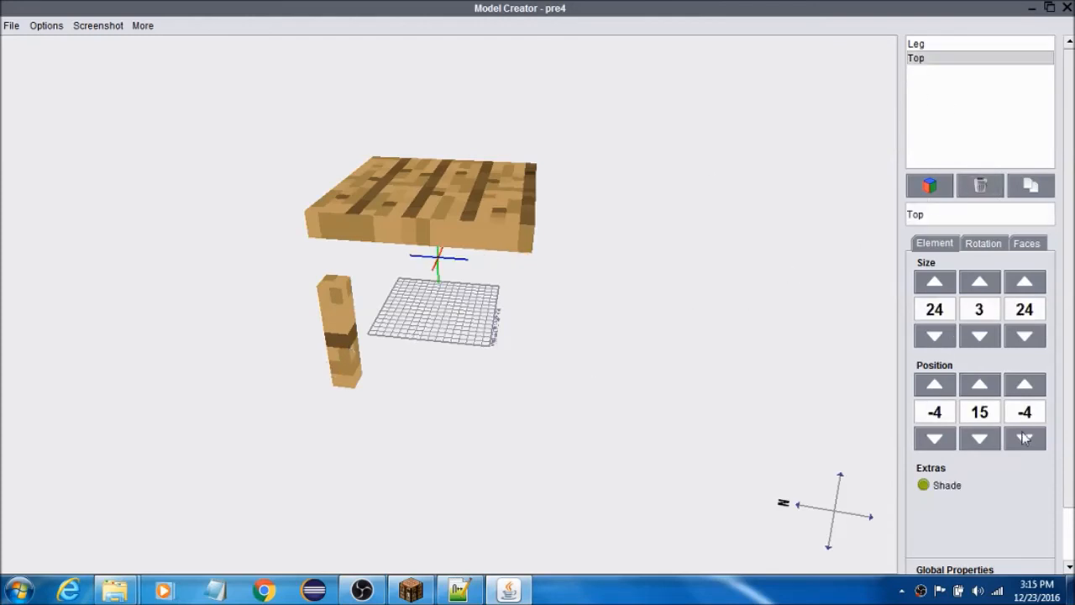
click(986, 443)
click(986, 443)
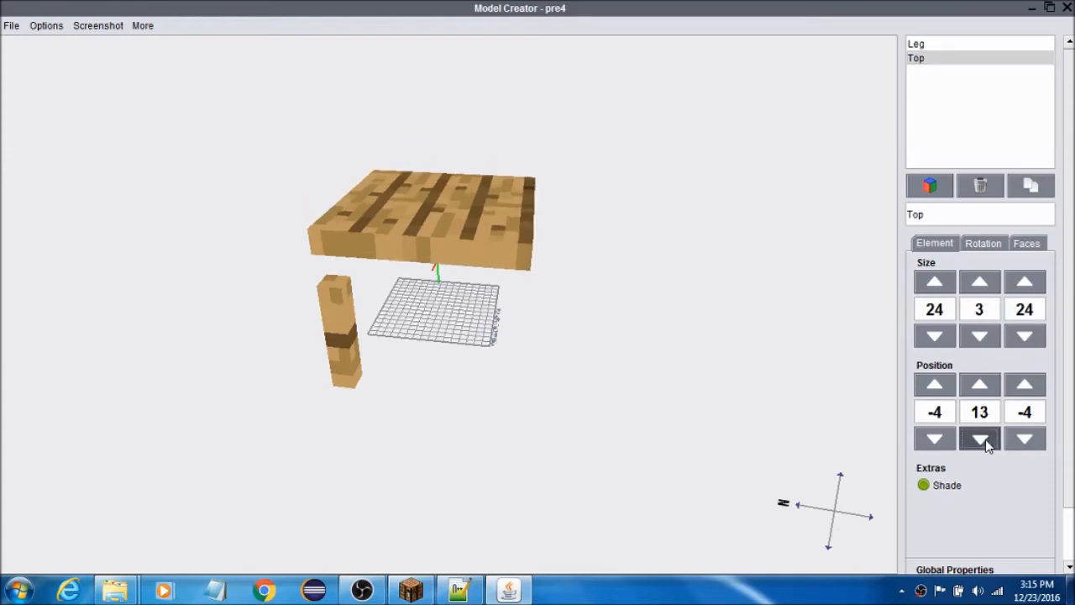
click(986, 443)
click(986, 443)
click(986, 444)
click(985, 439)
right_drag(660, 414, 690, 353)
Duplicate the Leg element and move the copy to a Z position of 17 at the adjacent tabletop corner.
click(966, 41)
click(1028, 183)
right_drag(885, 410, 682, 420)
click(1024, 438)
click(1025, 438)
click(1024, 440)
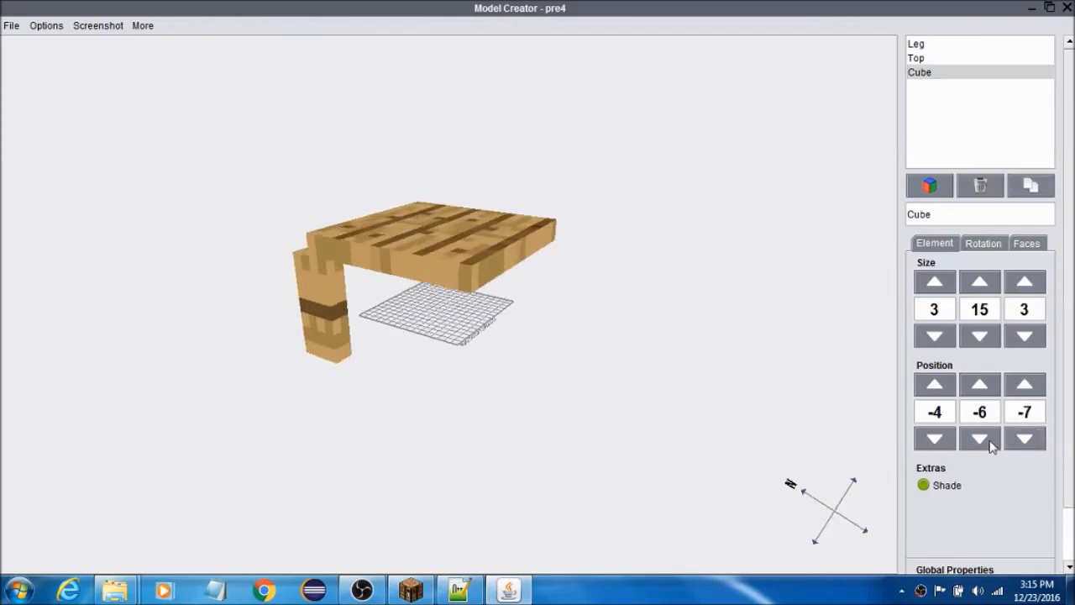
click(1025, 384)
click(1025, 384)
click(1024, 384)
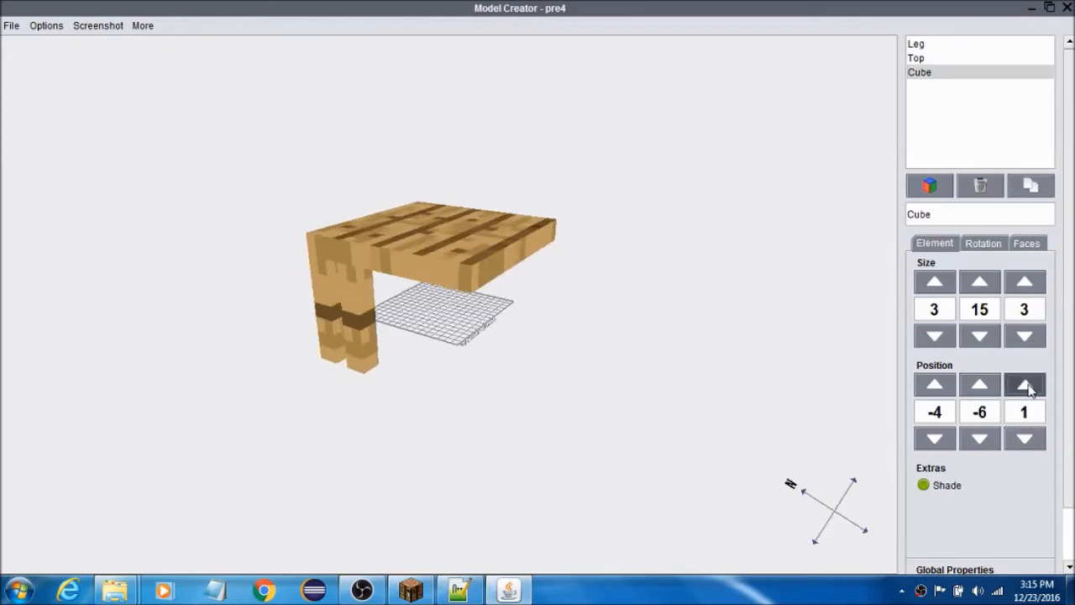
click(1025, 385)
click(1025, 384)
click(1024, 384)
click(1024, 384)
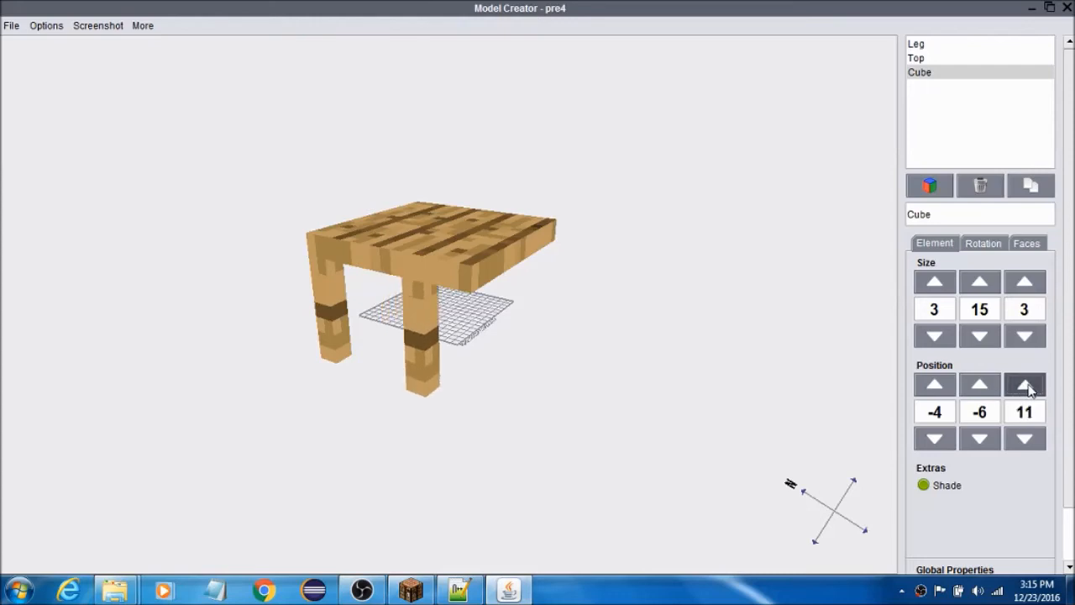
click(1025, 385)
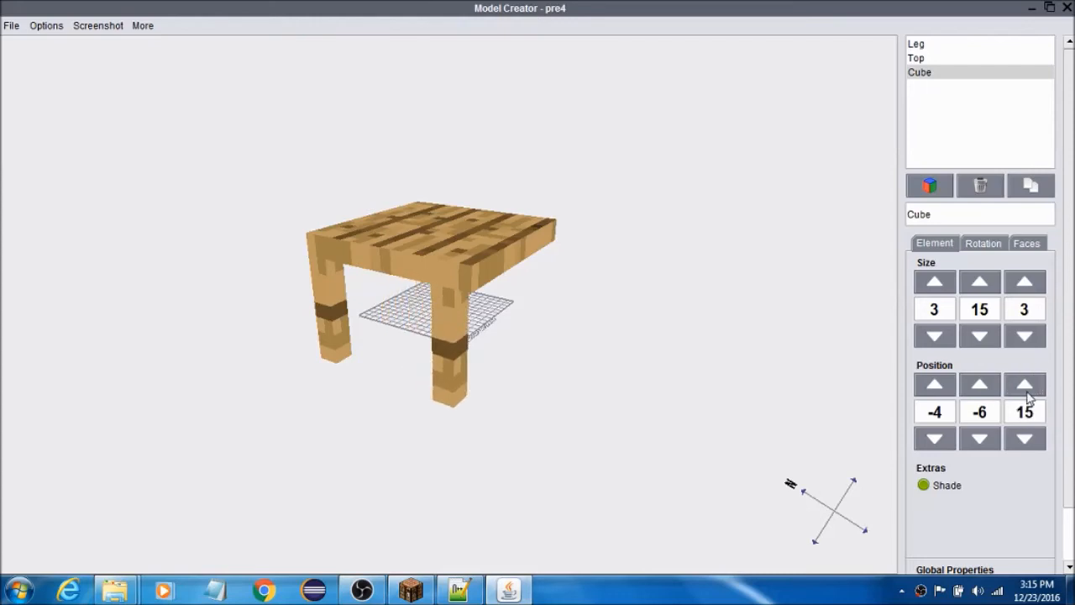
click(1024, 385)
click(1024, 385)
Duplicate the second leg and set the copy's X position to 17 to place it under the opposite corner.
drag(688, 439, 588, 437)
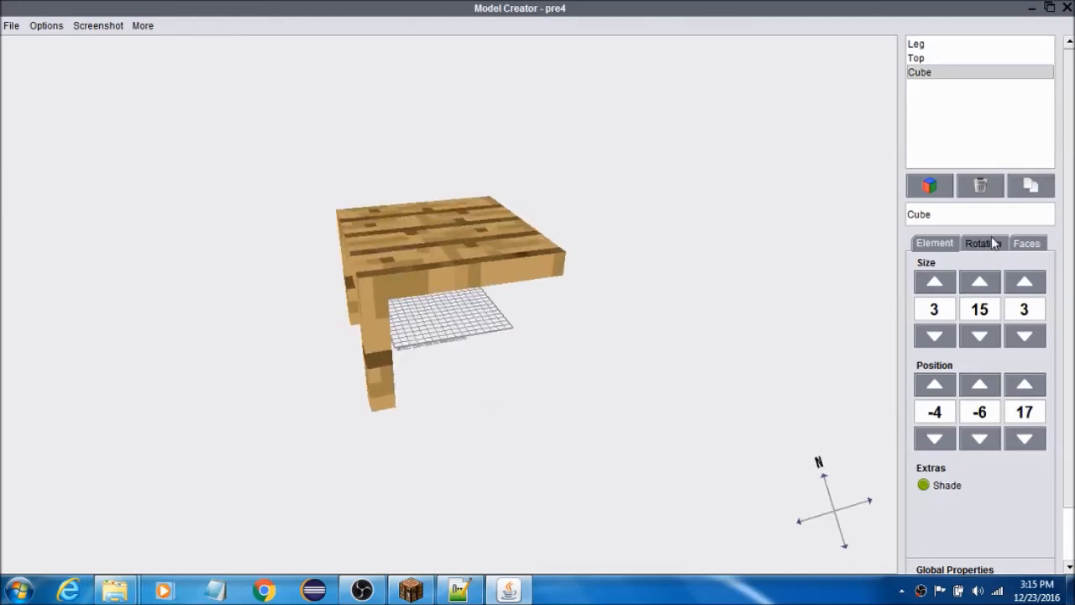
click(1024, 195)
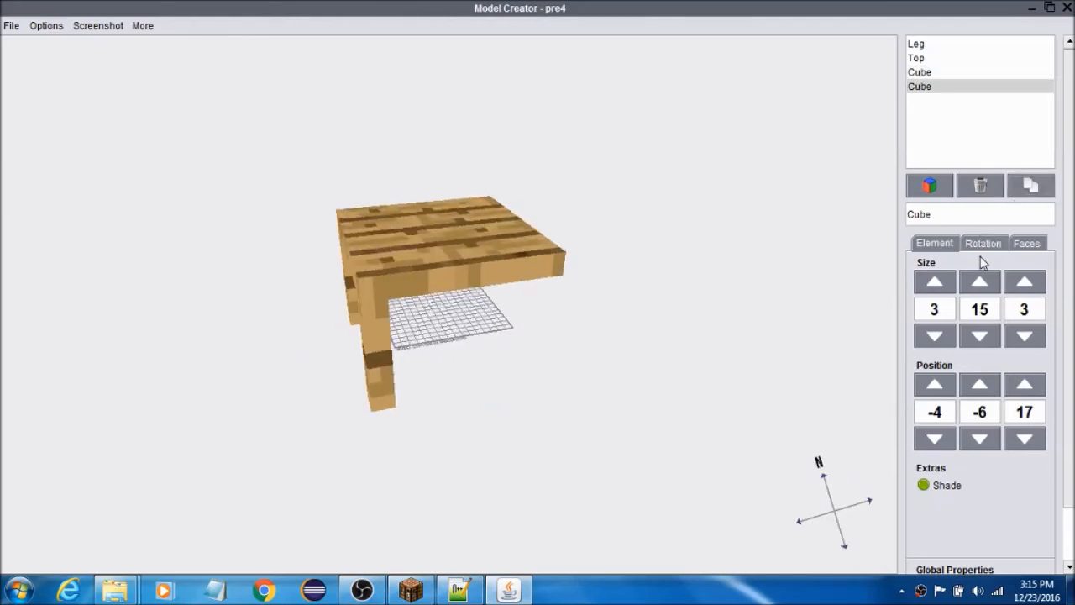
click(935, 438)
click(934, 438)
click(935, 385)
click(934, 385)
click(934, 385)
click(934, 385)
click(935, 384)
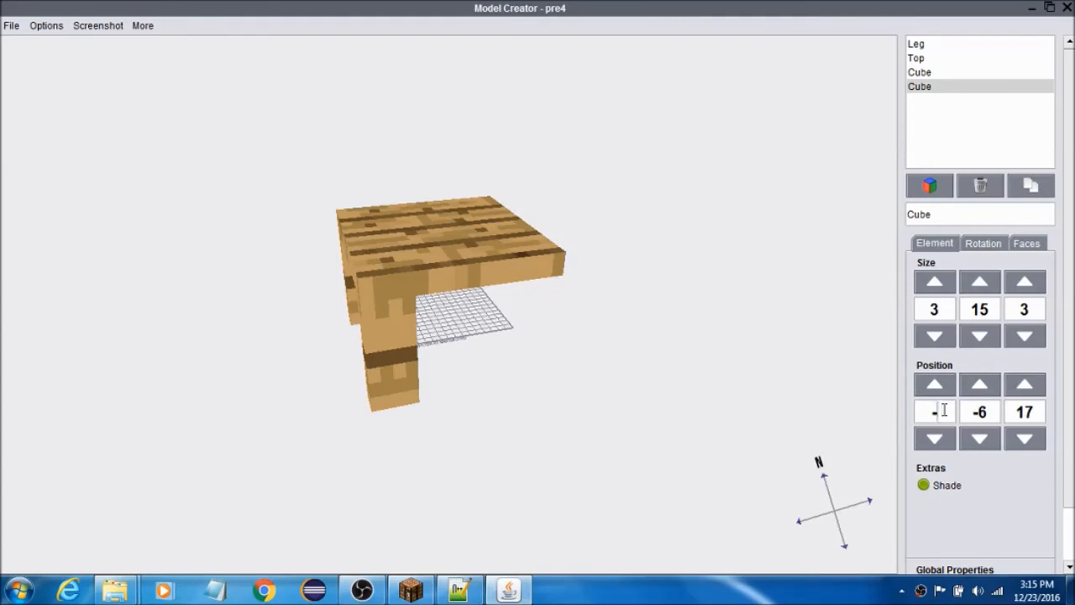
key(Return)
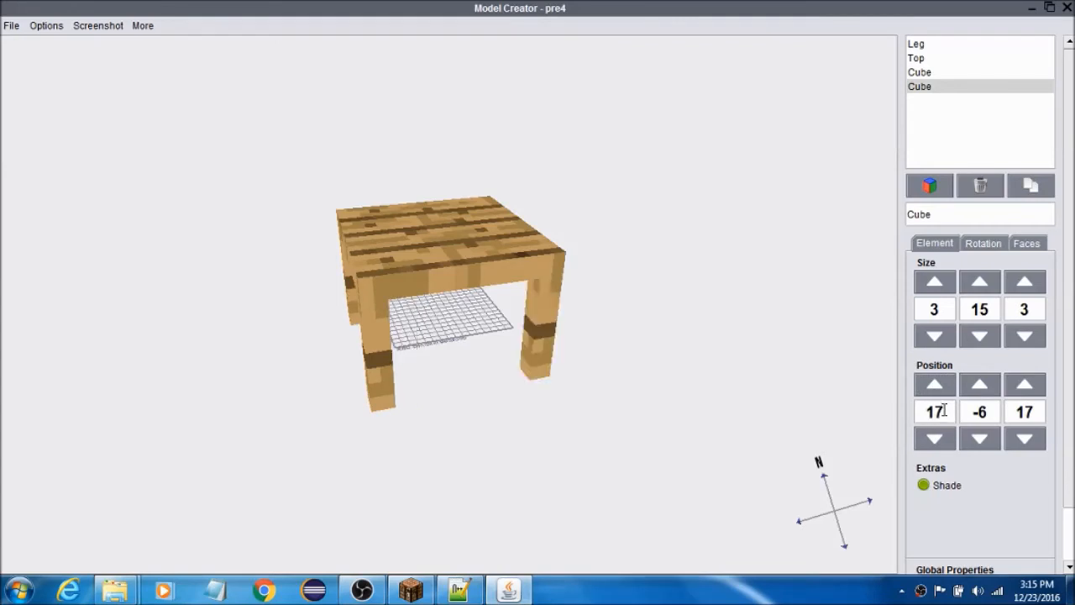
Duplicate the third leg and set the copy's Z position to -4 to fill the last corner.
click(1037, 194)
drag(755, 391, 518, 400)
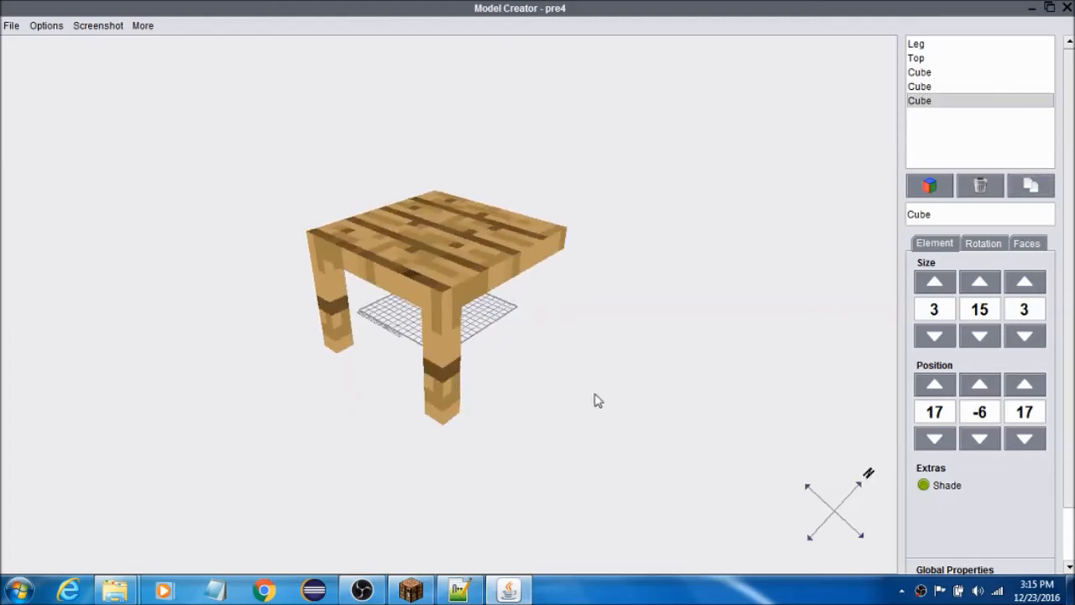
double_click(1039, 409)
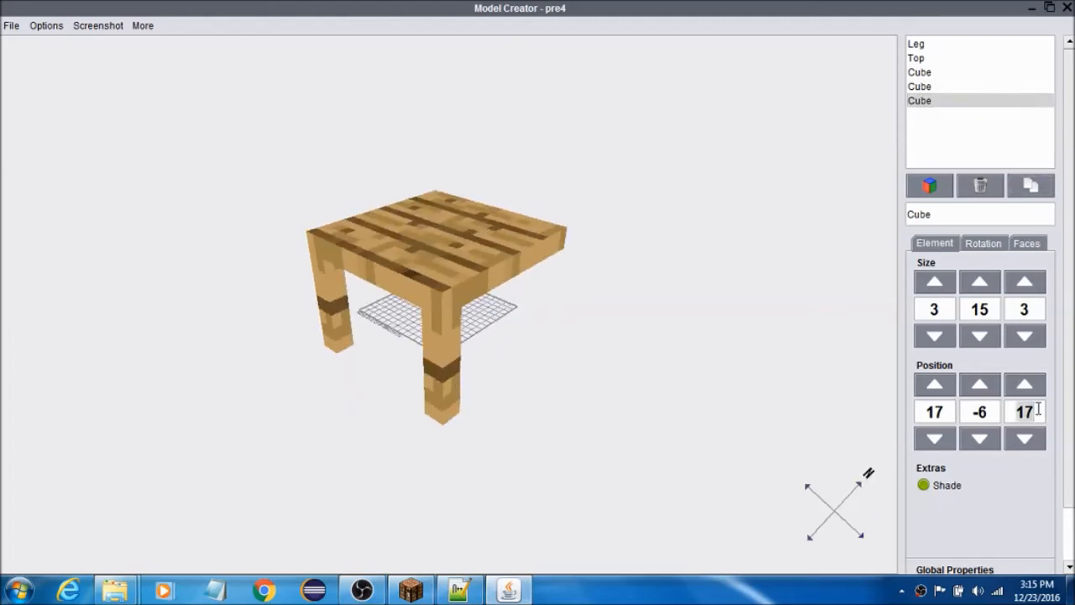
text(0)
key(Return)
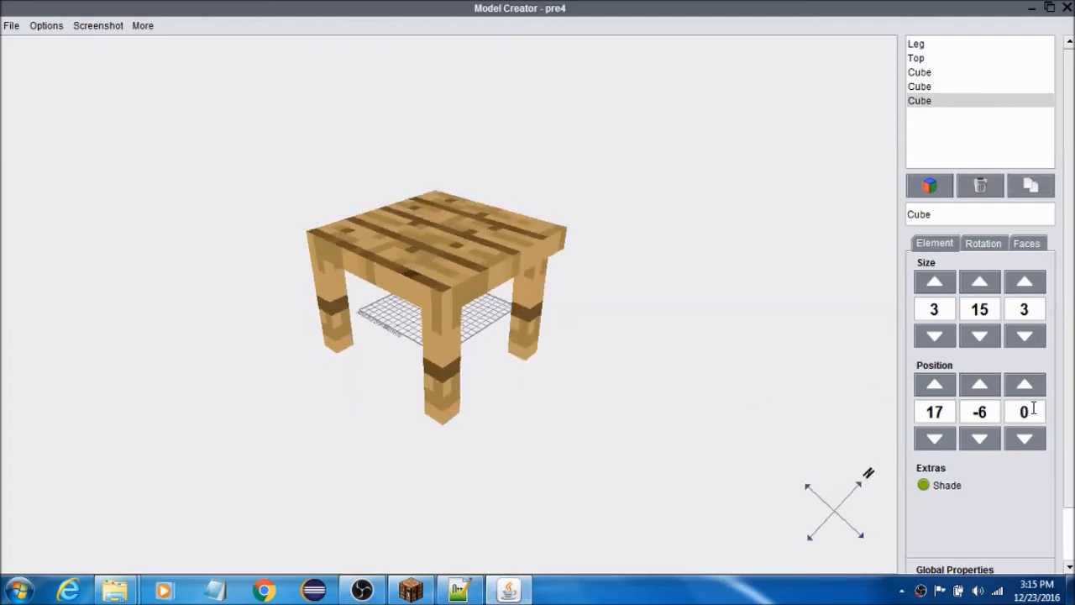
text(-4)
key(Return)
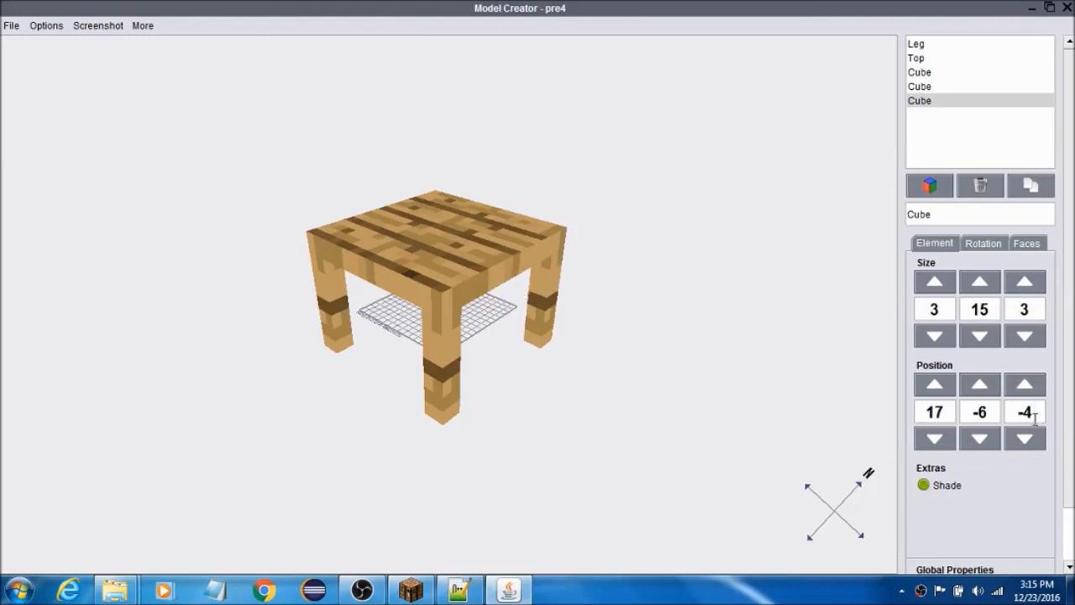
drag(578, 435, 469, 367)
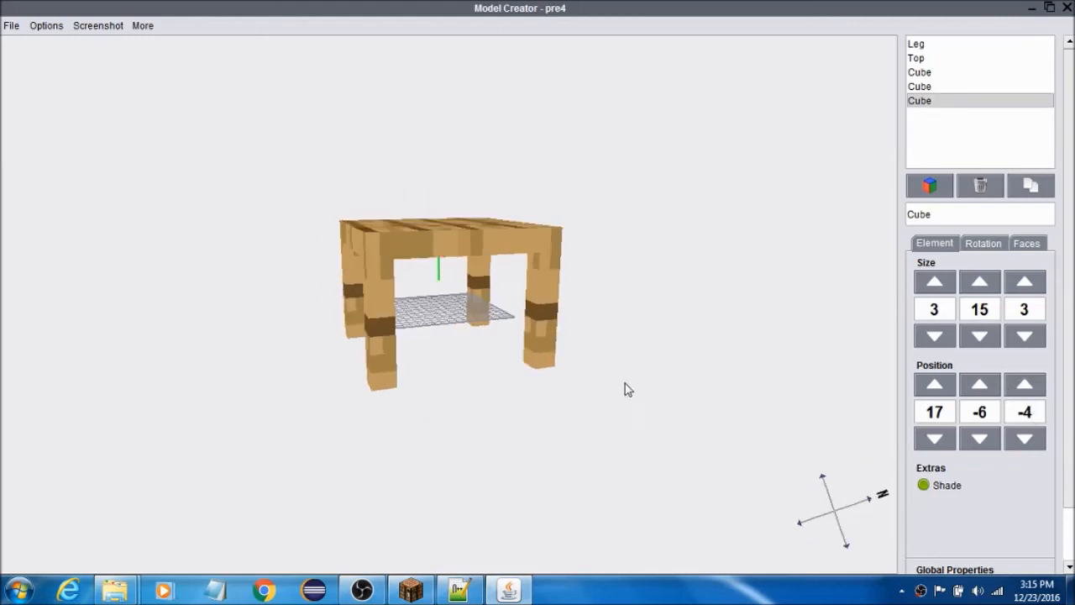
Export the model as JSON to TestPack's models\item folder, overwriting table.json.
click(11, 25)
click(38, 115)
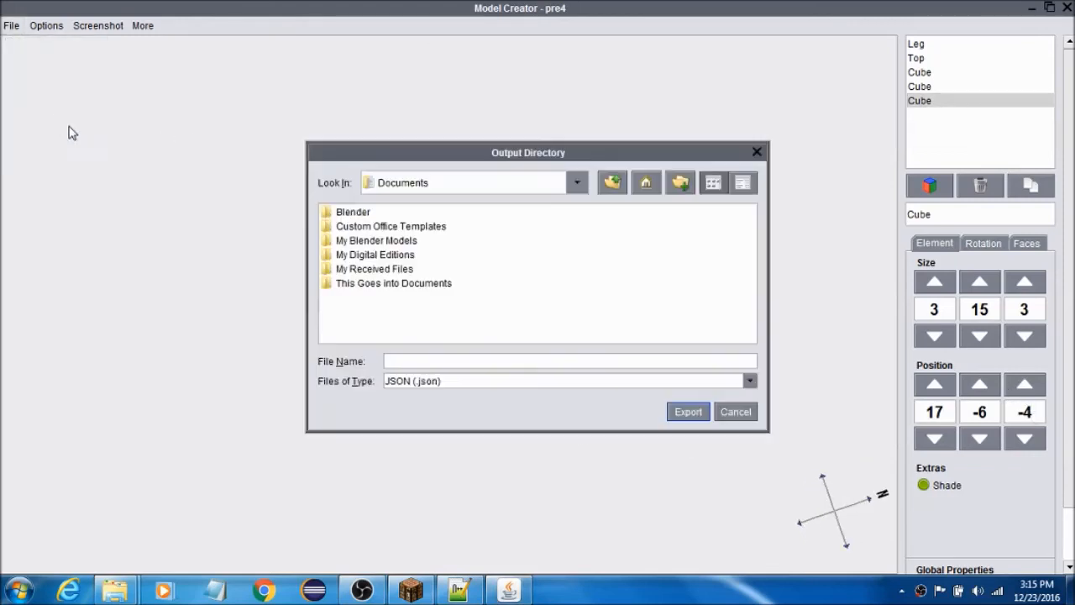
key(ctrl+v)
click(689, 411)
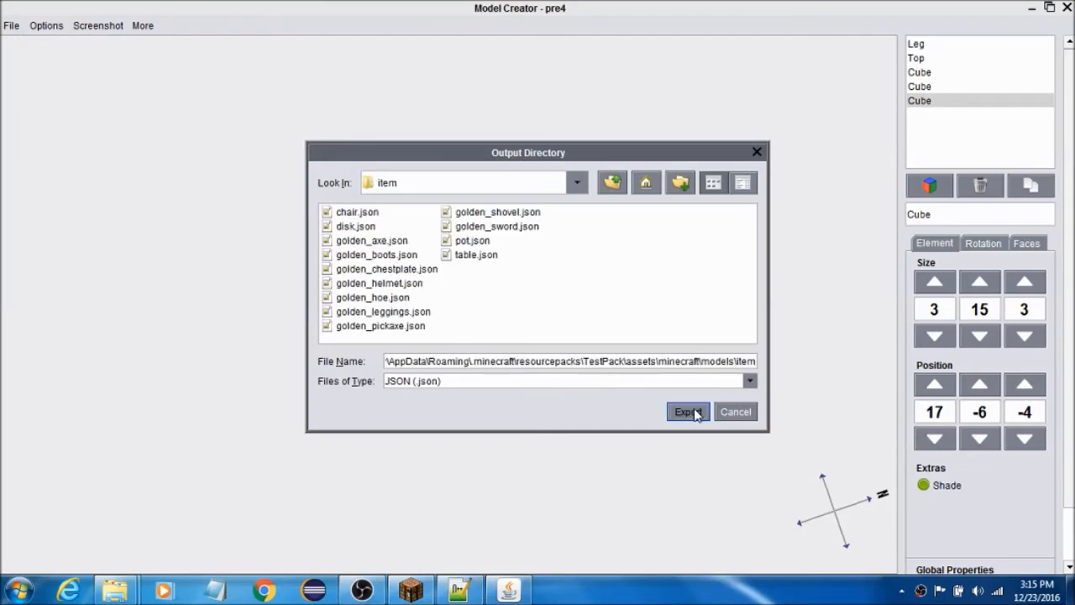
double_click(491, 259)
click(519, 314)
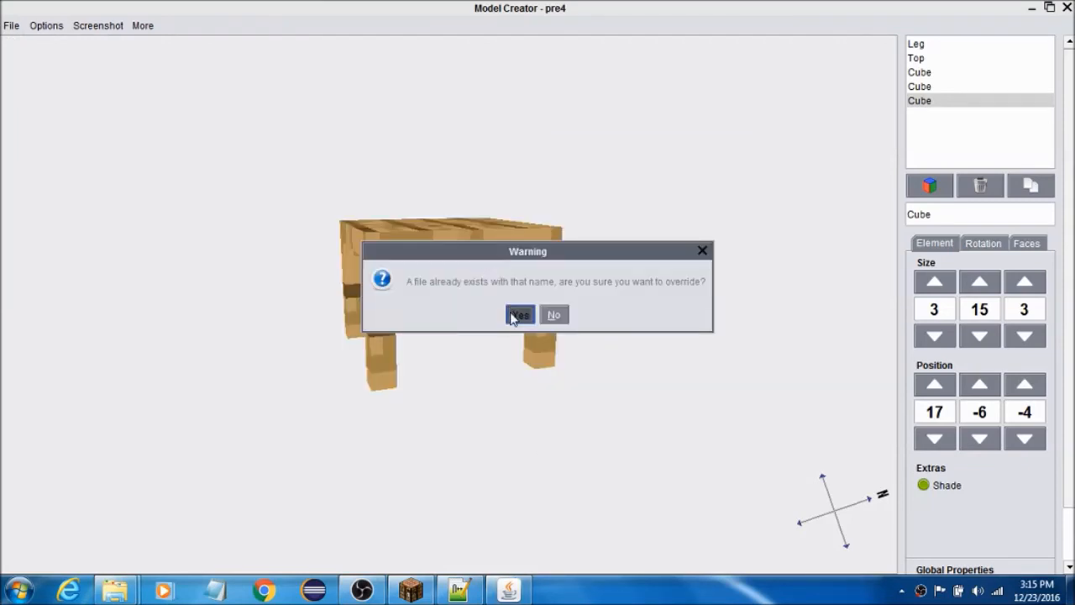
Switch to Minecraft, resume the game and reload the resource packs to view the re-exported table up close.
click(411, 591)
click(369, 588)
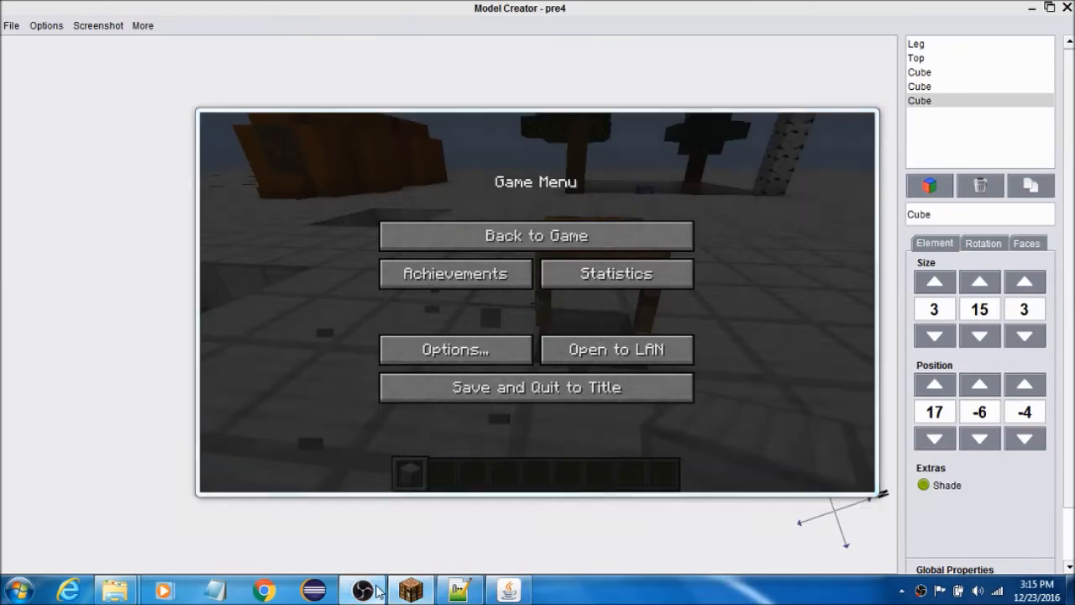
click(63, 457)
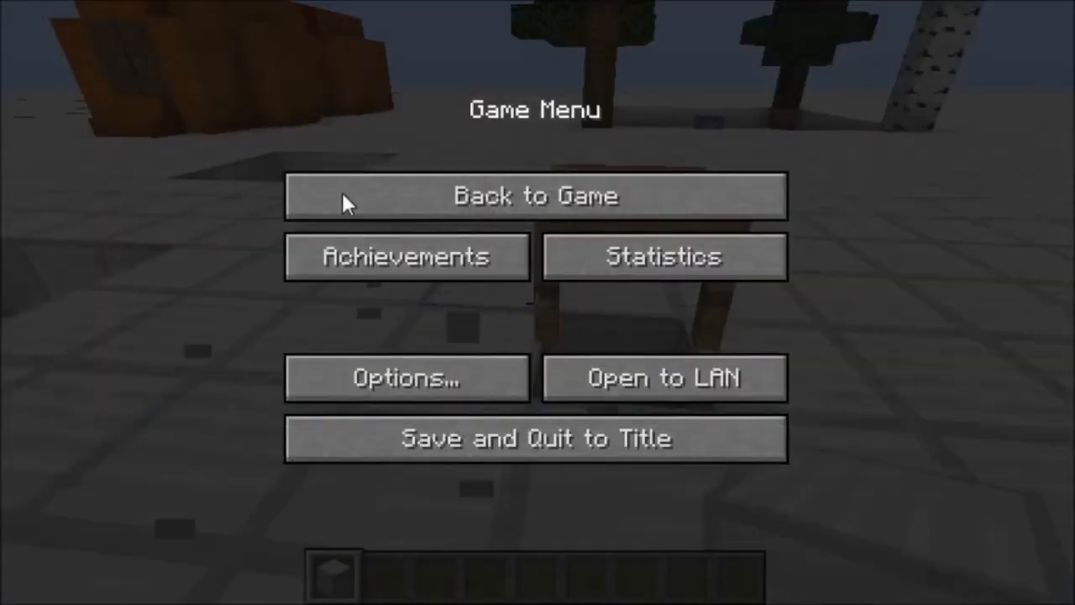
click(432, 220)
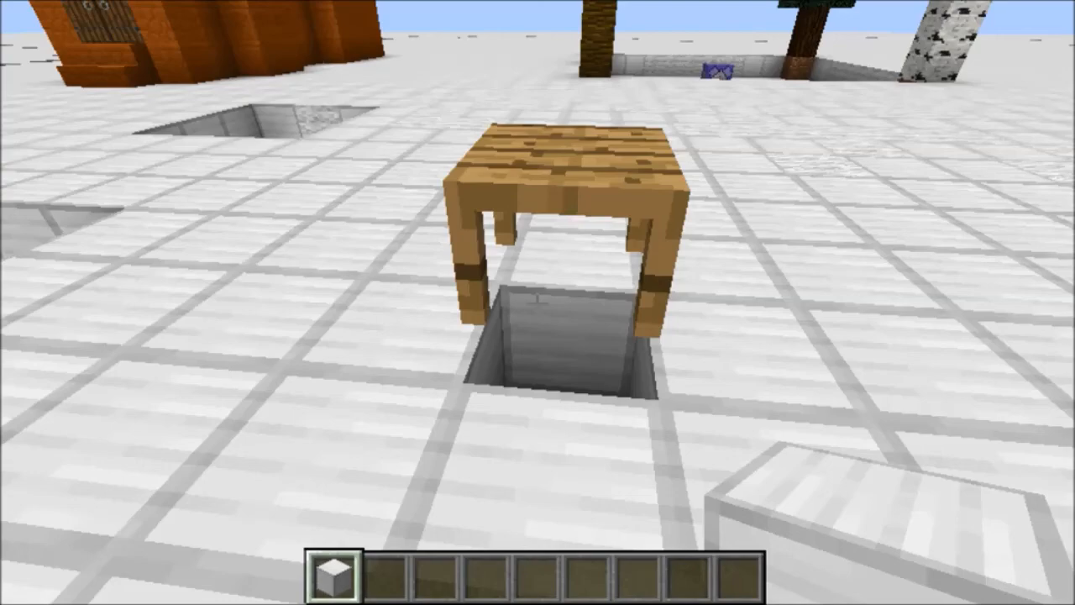
key(a)
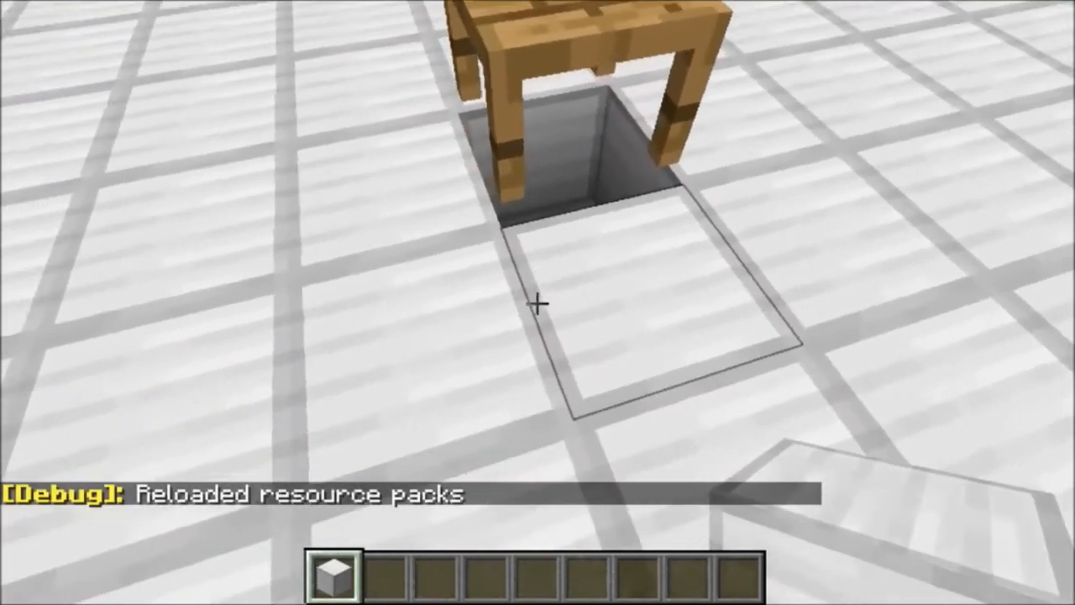
key(w)
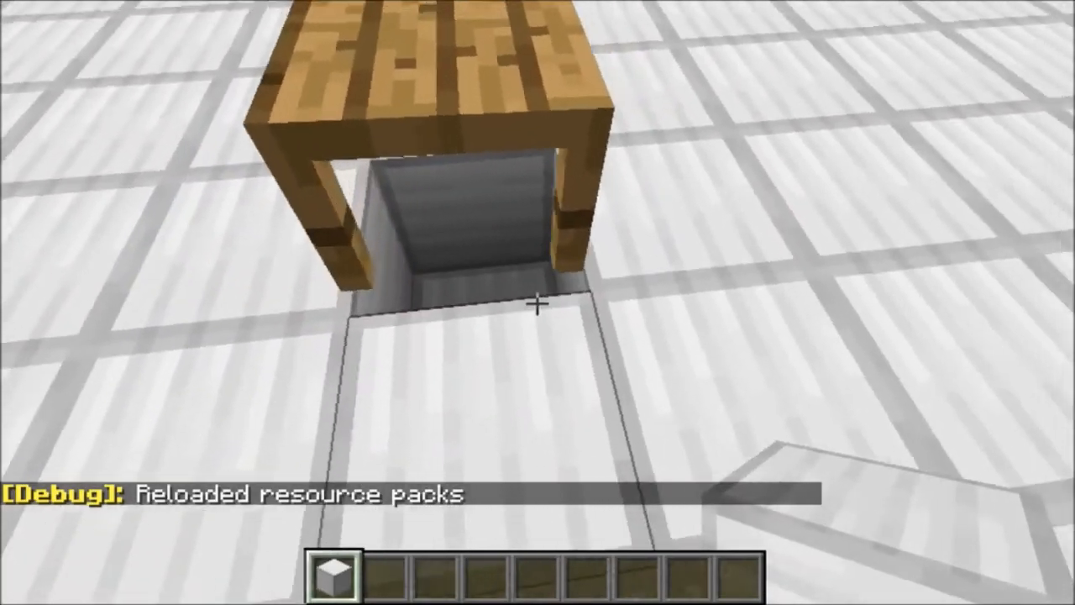
Dig out the floor in front of the table and place a block directly beside it as a height reference.
key(a)
click(538, 302)
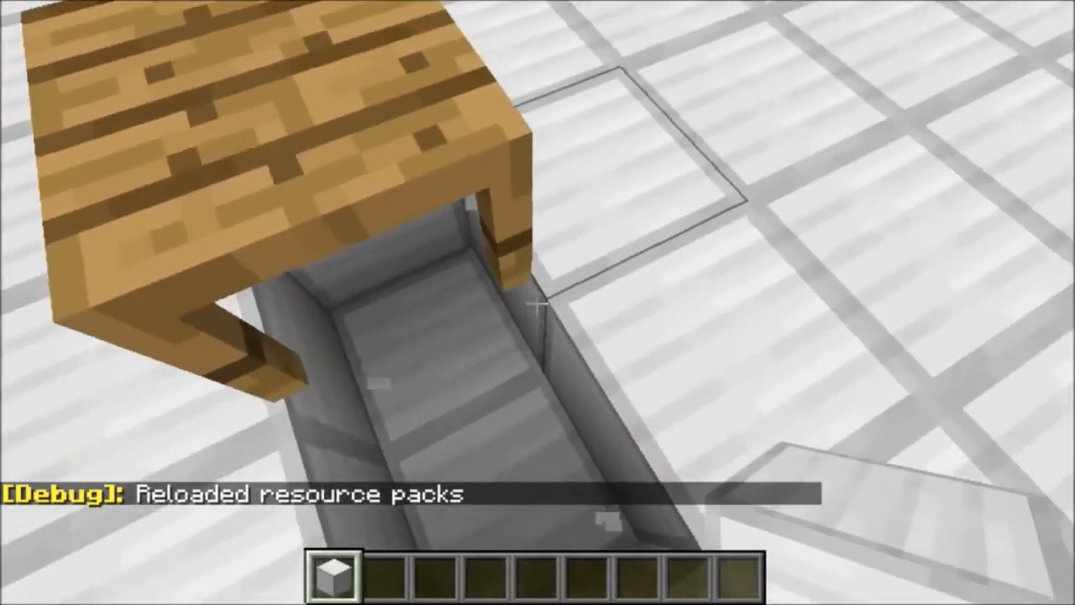
key(w)
click(537, 302)
key(space)
right_click(538, 303)
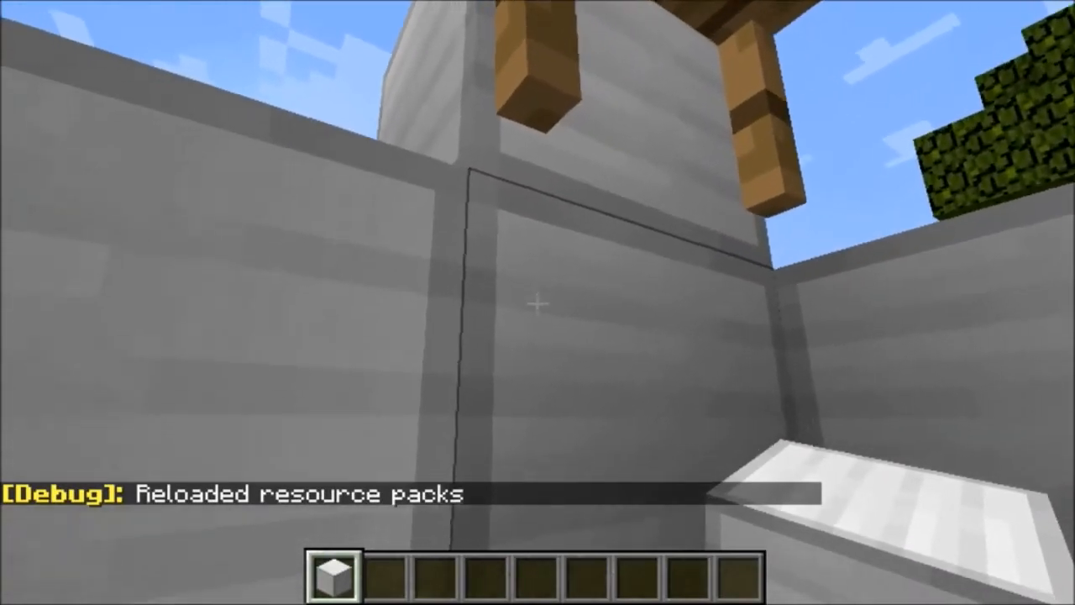
key(space)
key(space)
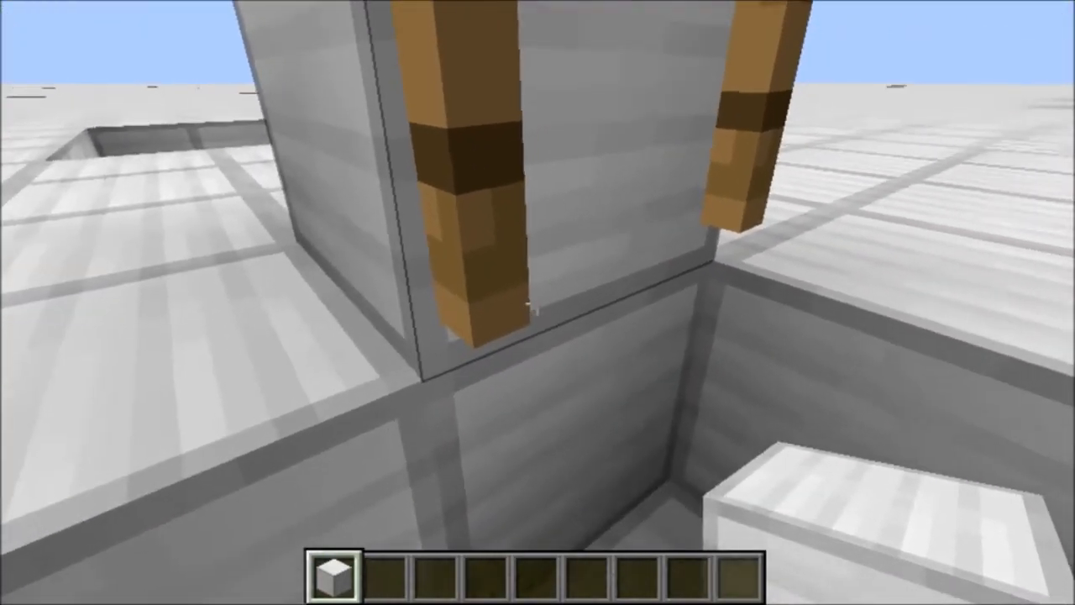
Examine the table legs against the adjacent block from below and at floor level, and refill the dug-out floor.
key(shift)
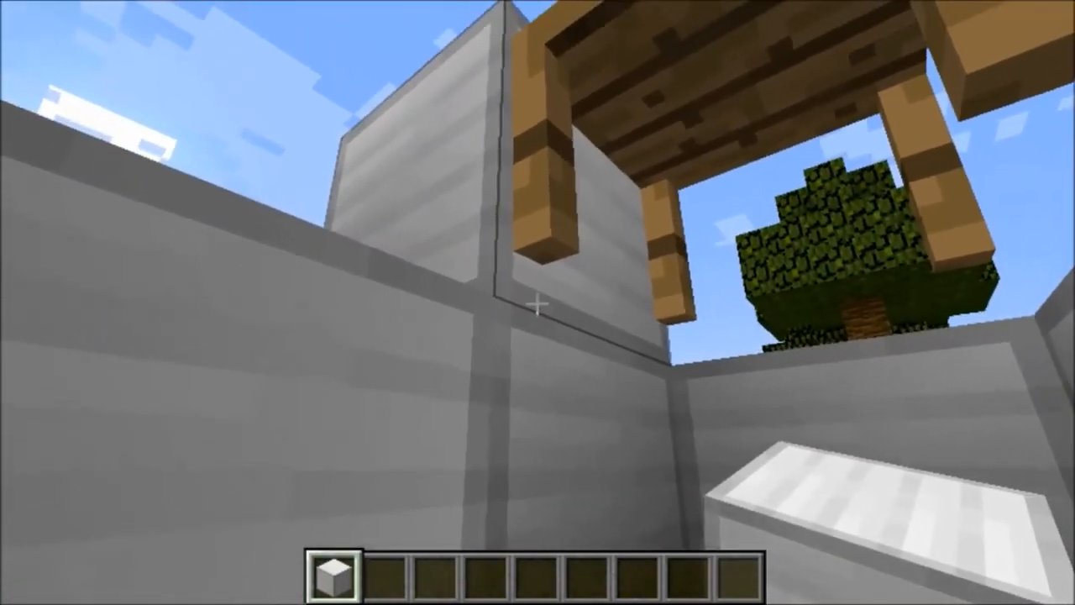
key(a)
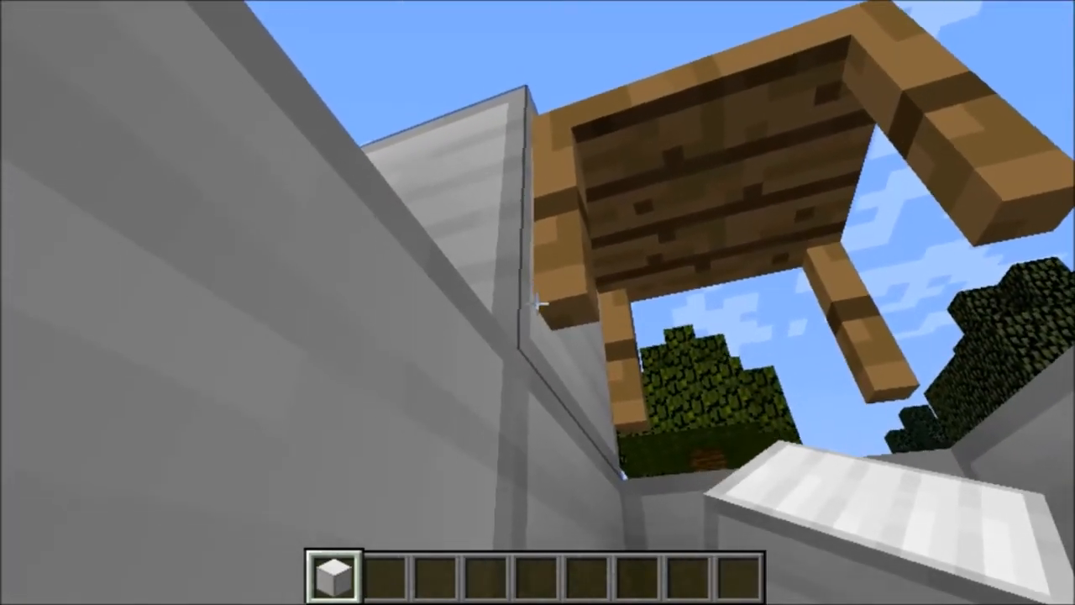
key(space)
key(space)
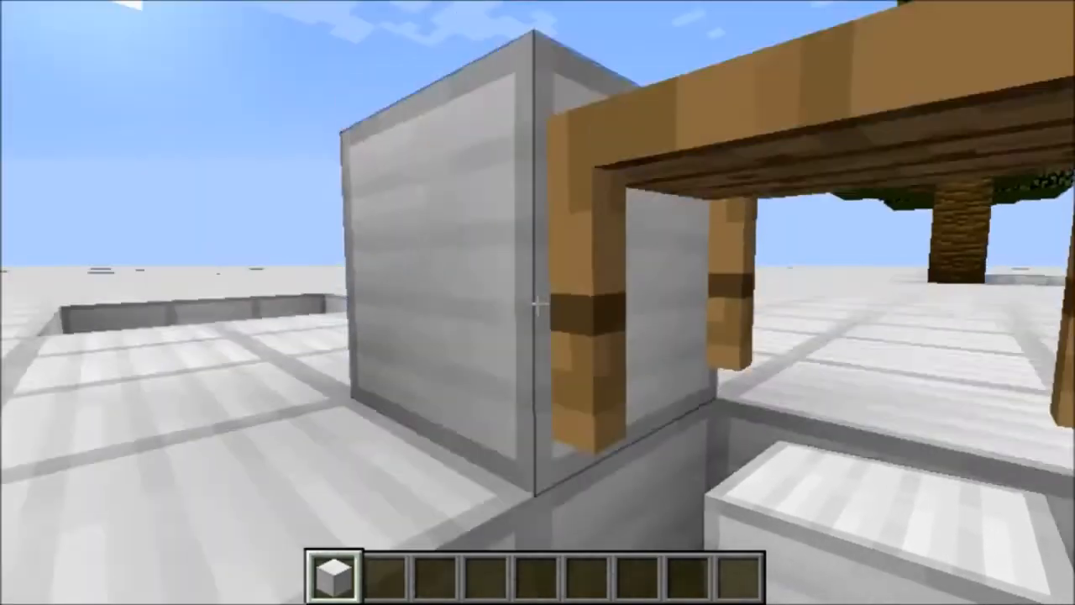
right_click(538, 303)
right_click(537, 303)
key(s)
key(a)
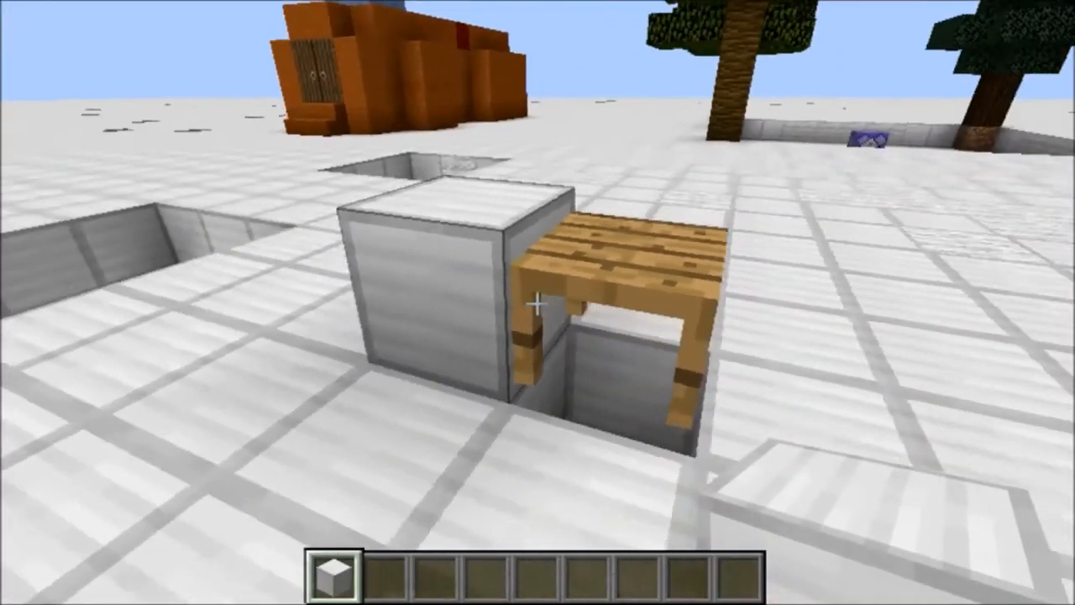
Switch back to Model Creator and delete the three duplicated leg cubes, keeping only Leg and Top.
key(Escape)
click(64, 475)
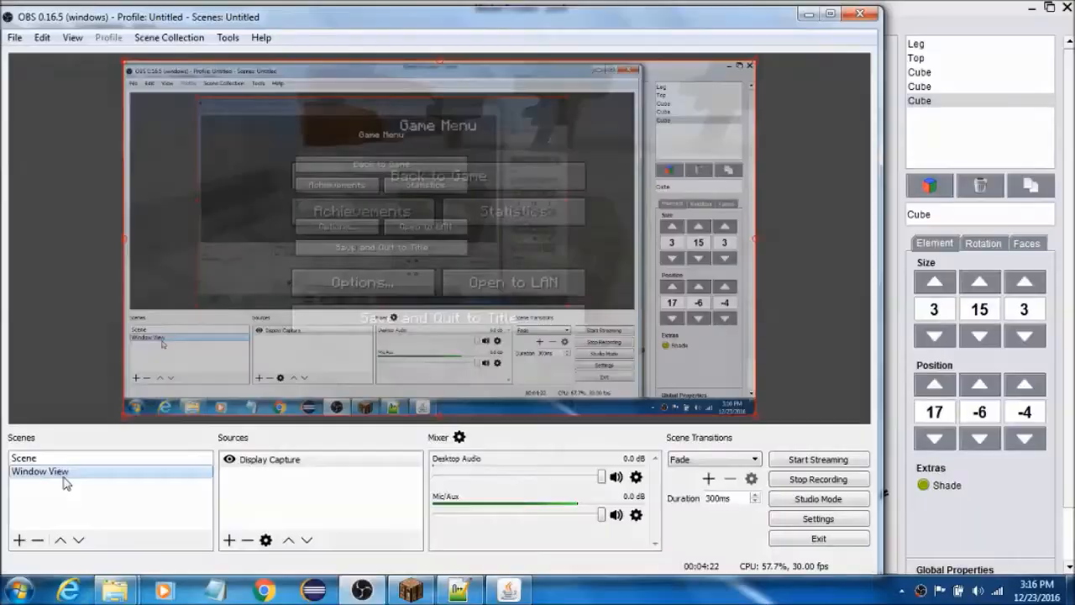
click(493, 596)
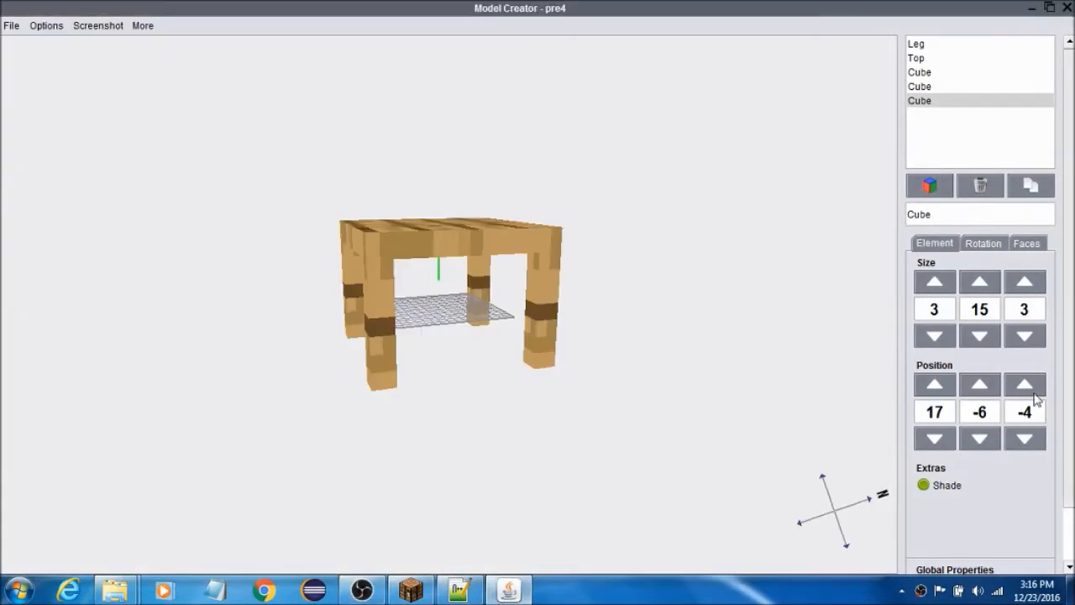
click(980, 186)
click(932, 87)
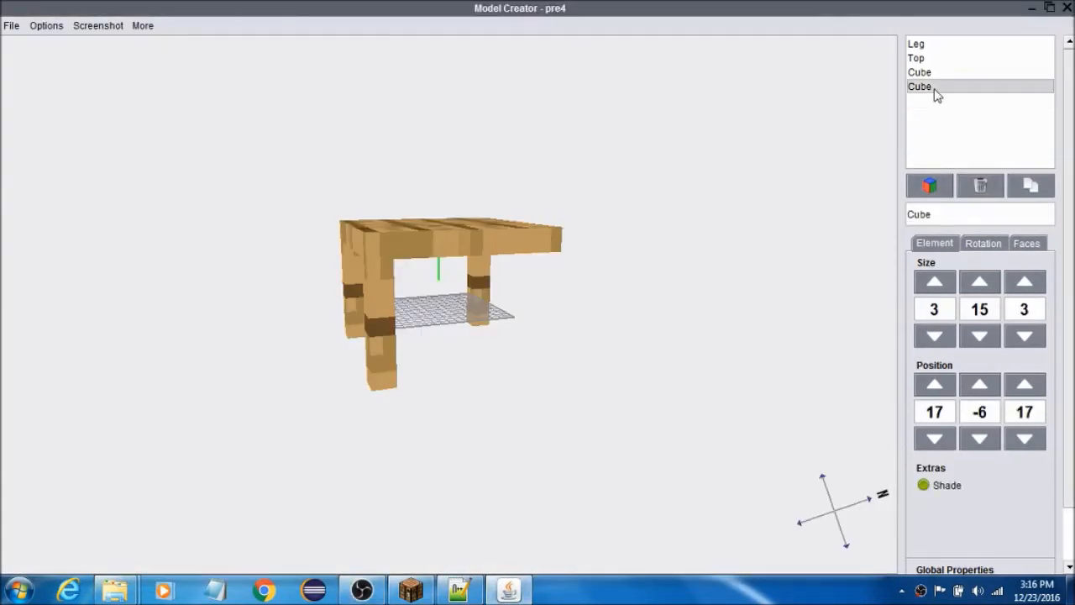
click(980, 186)
click(927, 74)
click(991, 192)
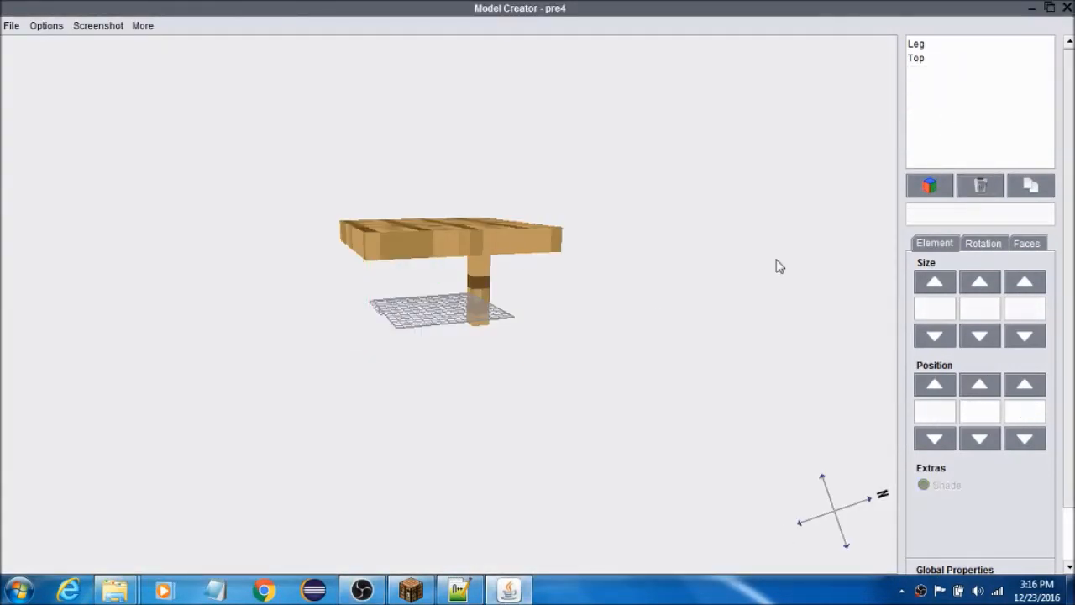
Lower the Leg element to a Y position of -8 and the Top element to a Y position of 7.
click(923, 45)
click(979, 437)
click(979, 437)
drag(759, 367, 924, 312)
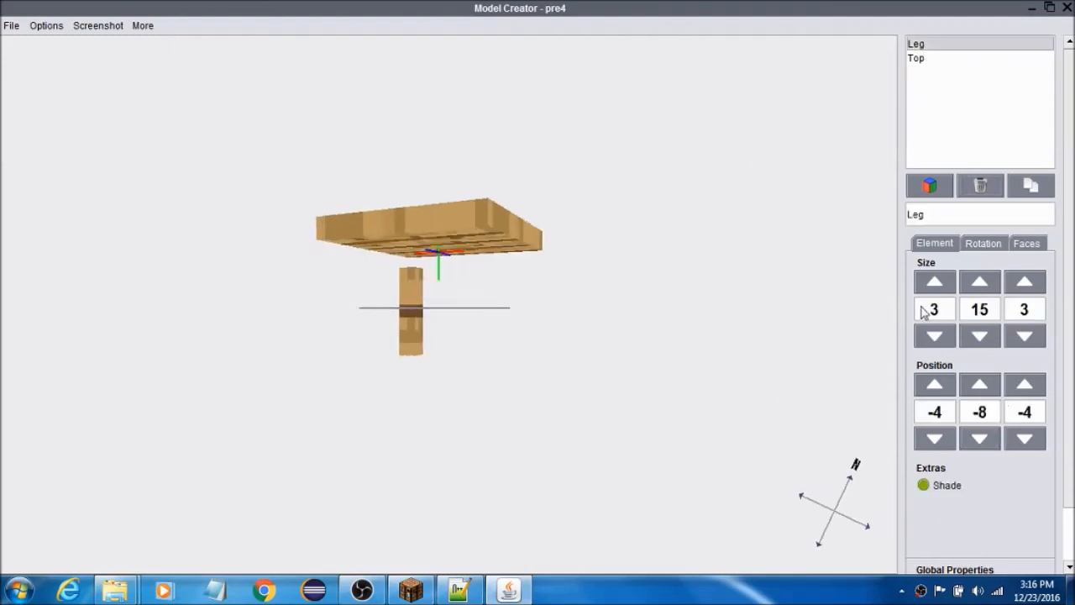
click(924, 58)
click(979, 438)
click(979, 437)
drag(839, 420, 878, 417)
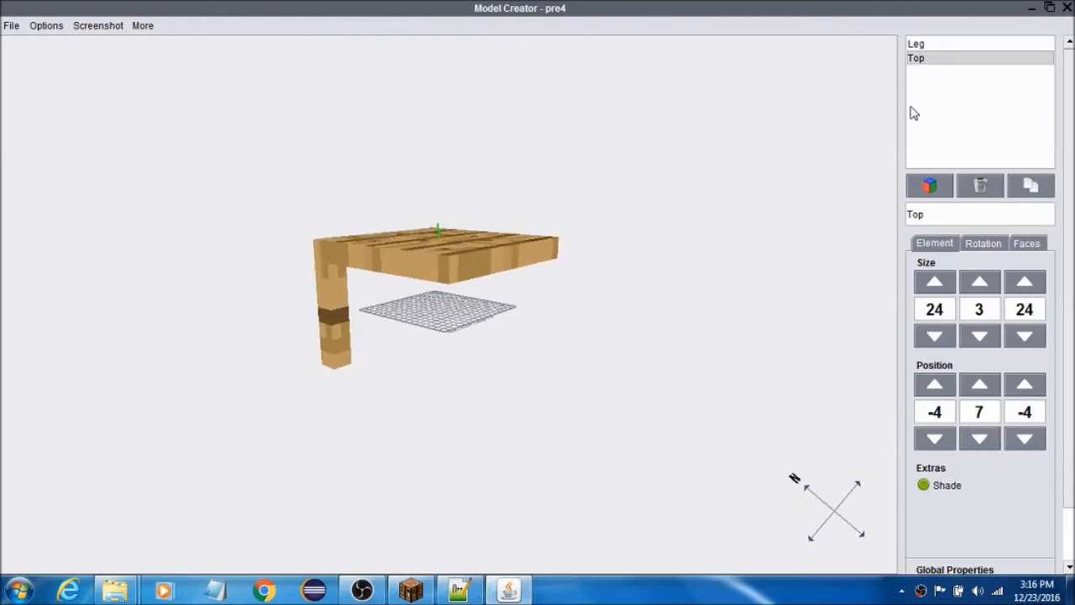
Duplicate the lowered Leg and set the copy's Z position to 17 to place it at the adjacent corner.
click(920, 45)
click(1046, 188)
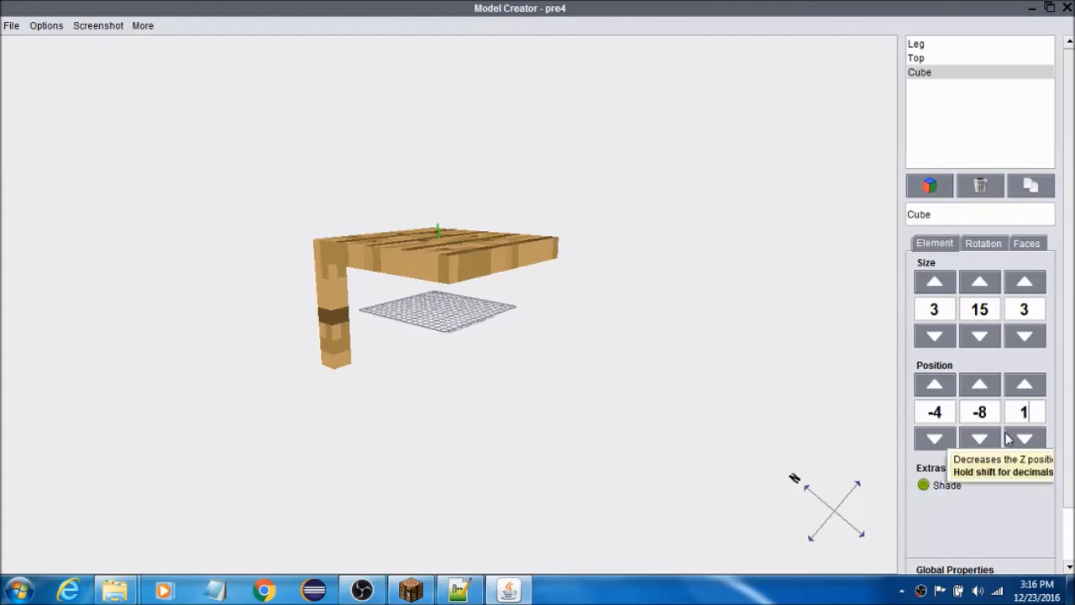
key(Return)
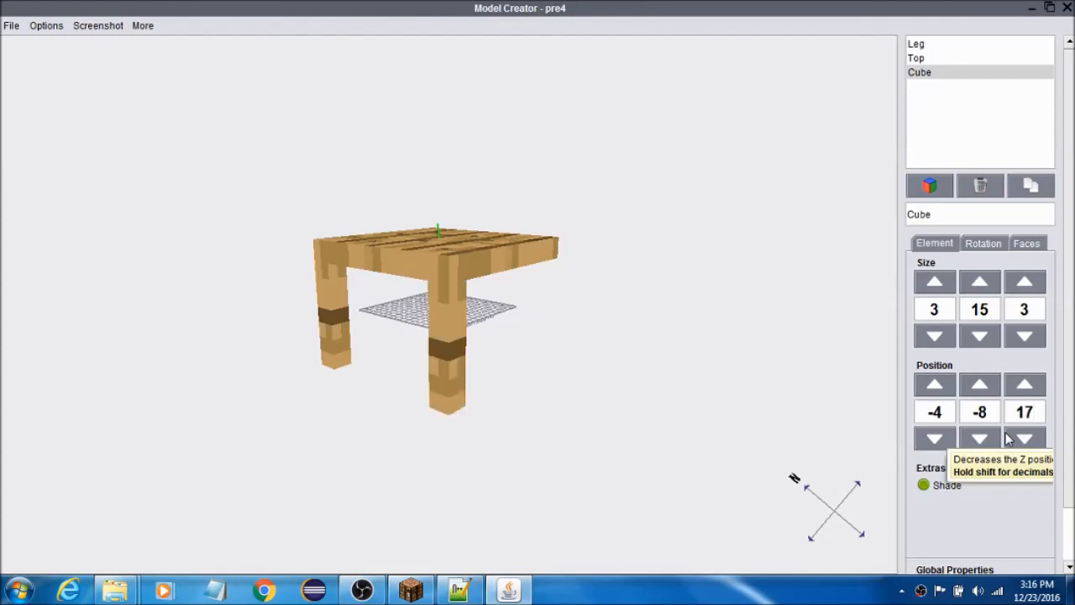
Duplicate the second leg and set the copy's X position to 17 to fill the third corner.
click(1031, 186)
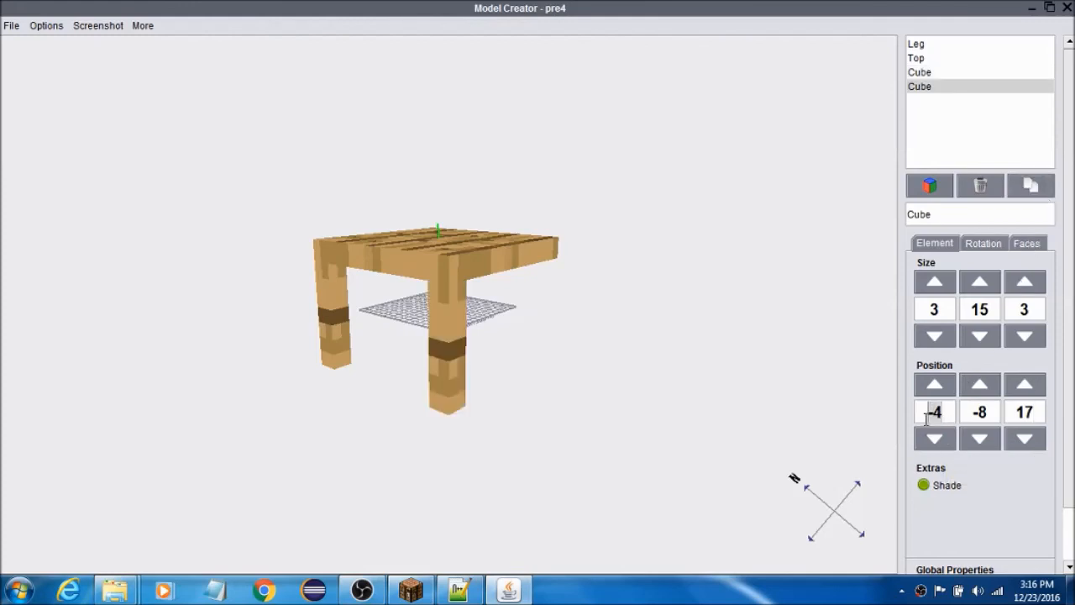
text(17)
key(Return)
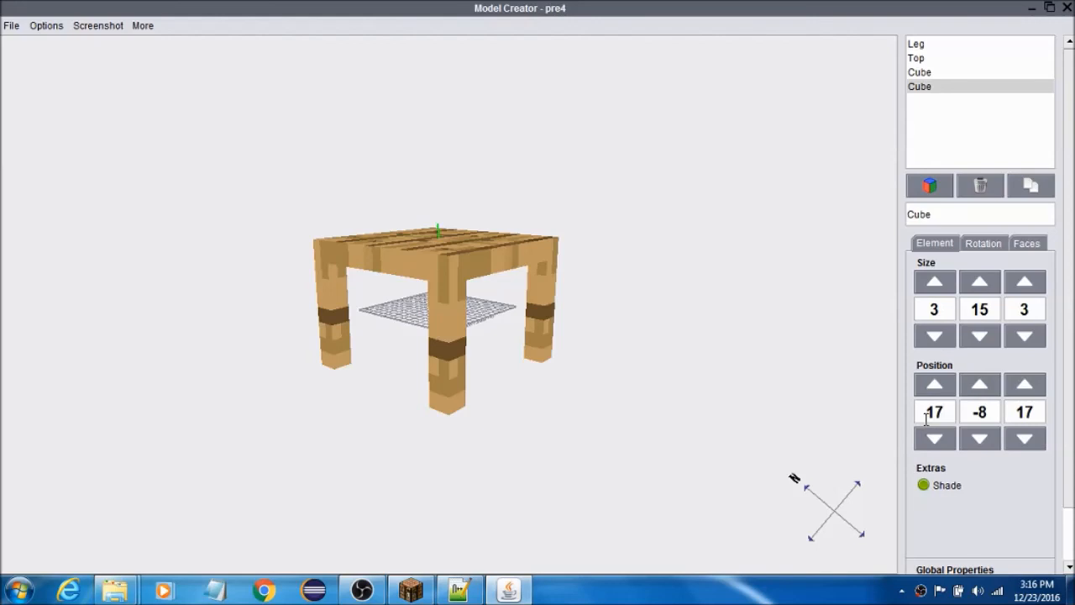
Duplicate the third leg and set the copy's Z position to -4 under the remaining tabletop corner.
click(1041, 189)
double_click(1035, 410)
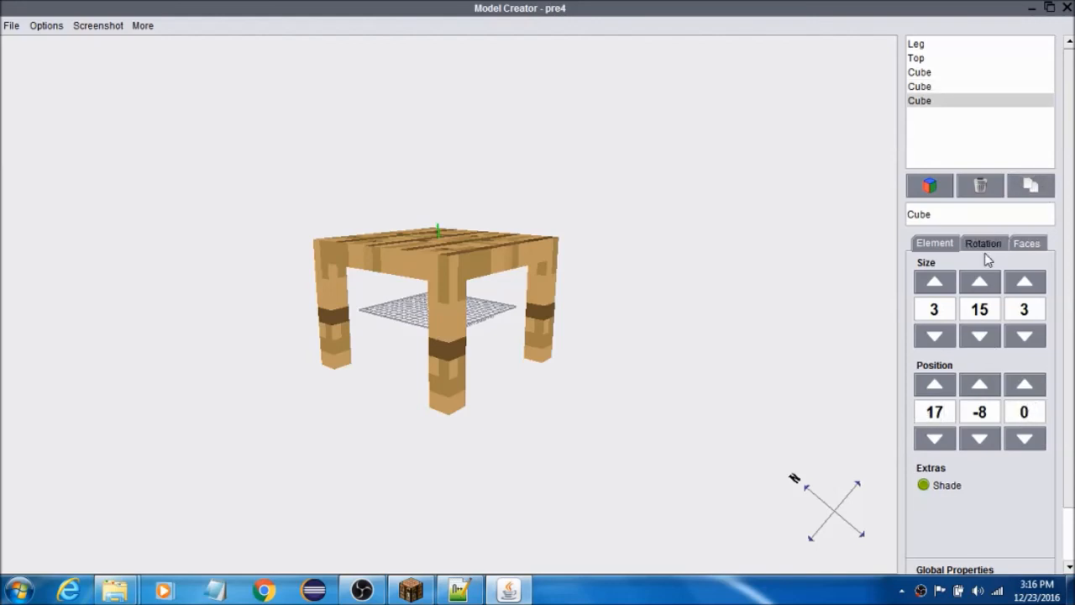
drag(736, 408, 586, 420)
click(1026, 410)
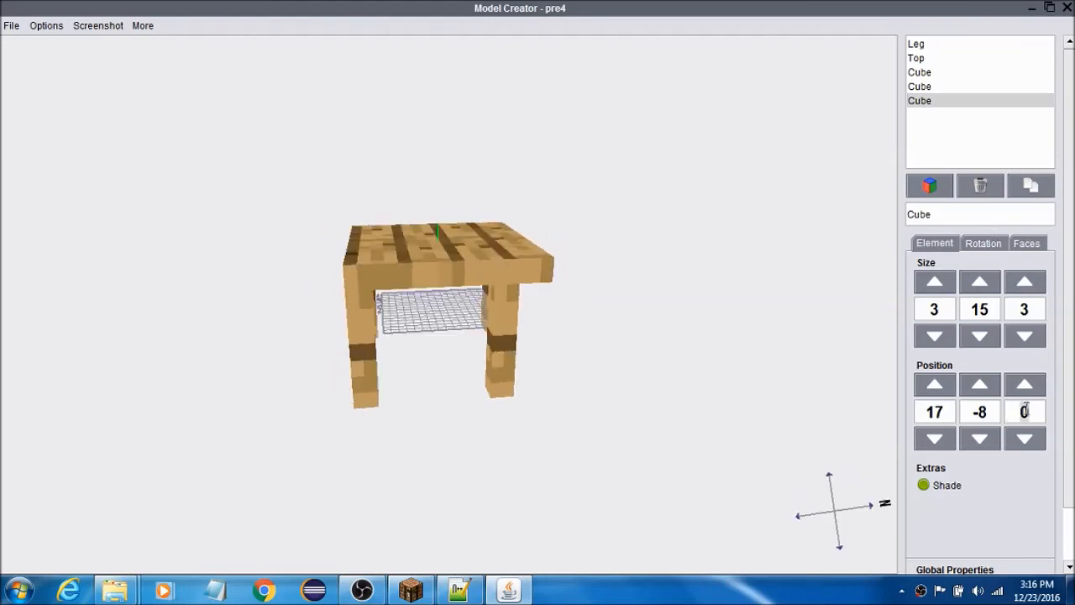
text(-1)
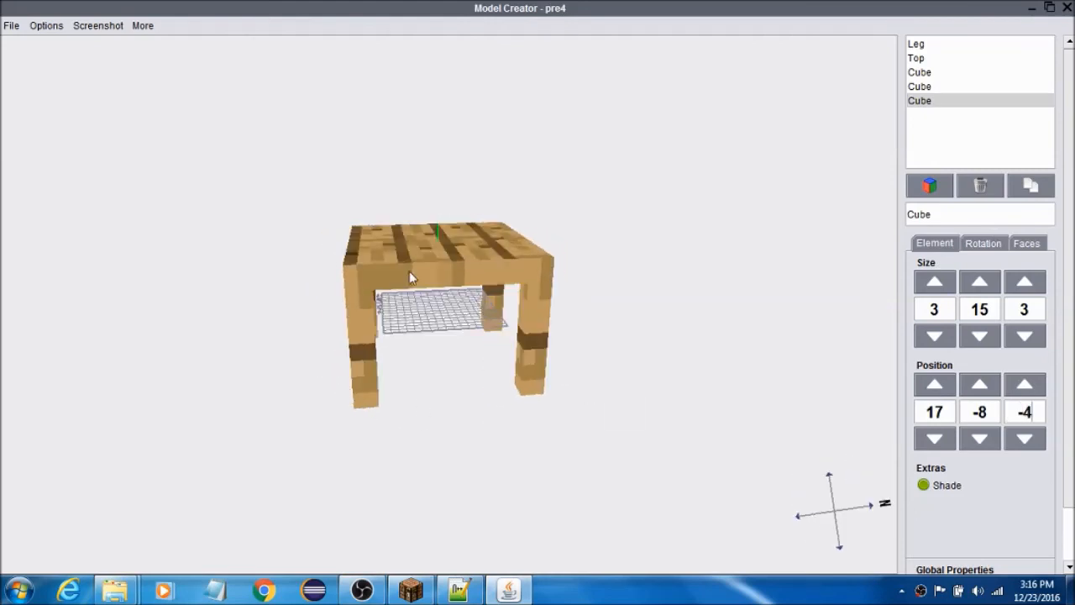
Export the lowered model as JSON into TestPack's models\item folder, overwriting the existing table file.
click(12, 25)
click(52, 112)
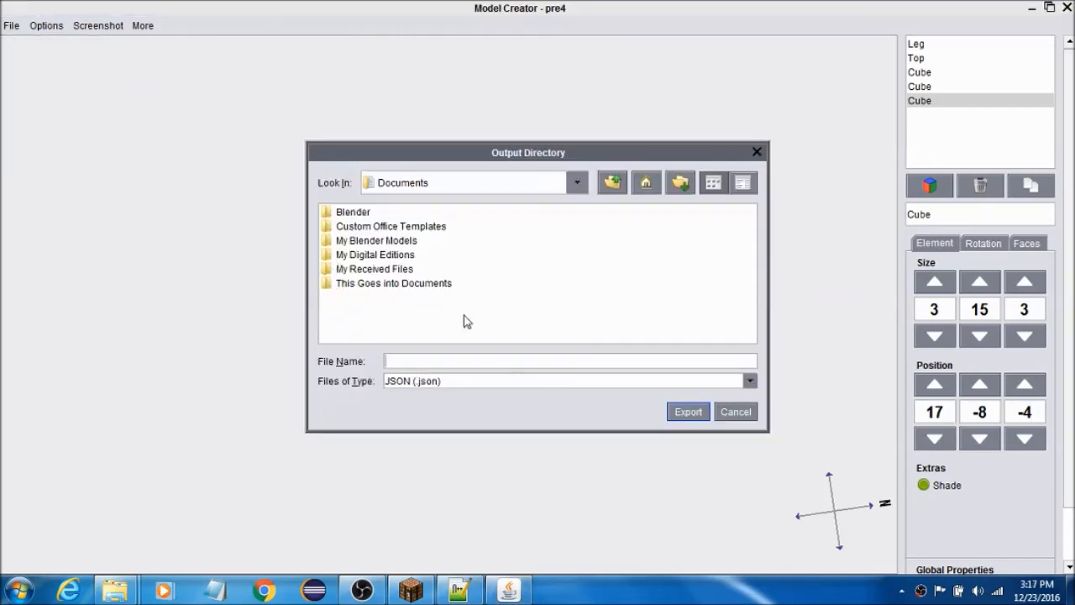
key(ctrl+v)
click(691, 415)
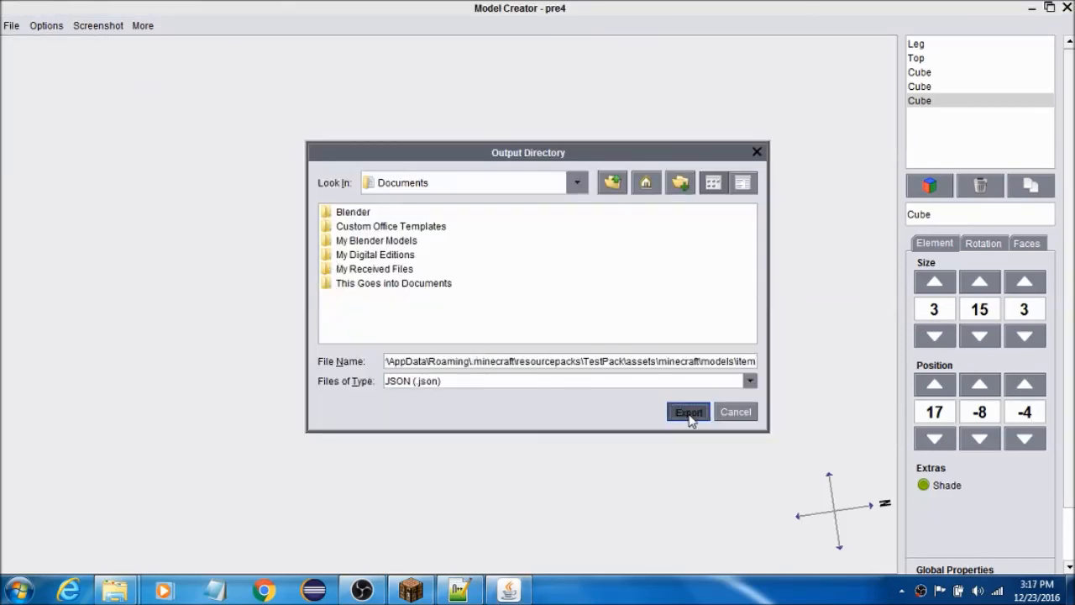
double_click(475, 255)
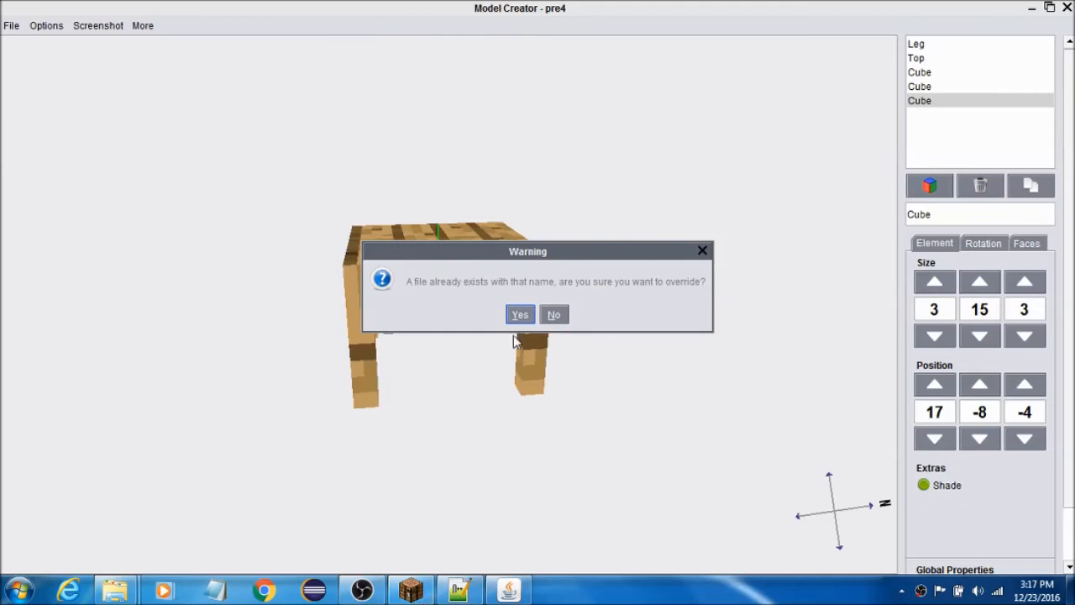
click(517, 314)
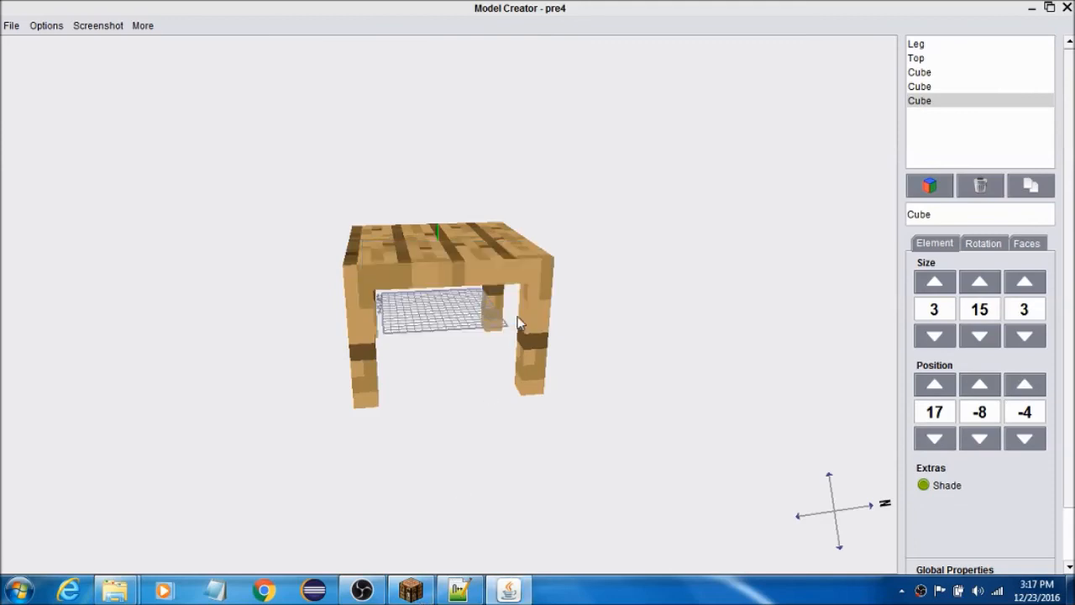
Return to Minecraft, resume the game and reload the resource packs to load the lowered table.
click(408, 592)
click(363, 590)
click(72, 471)
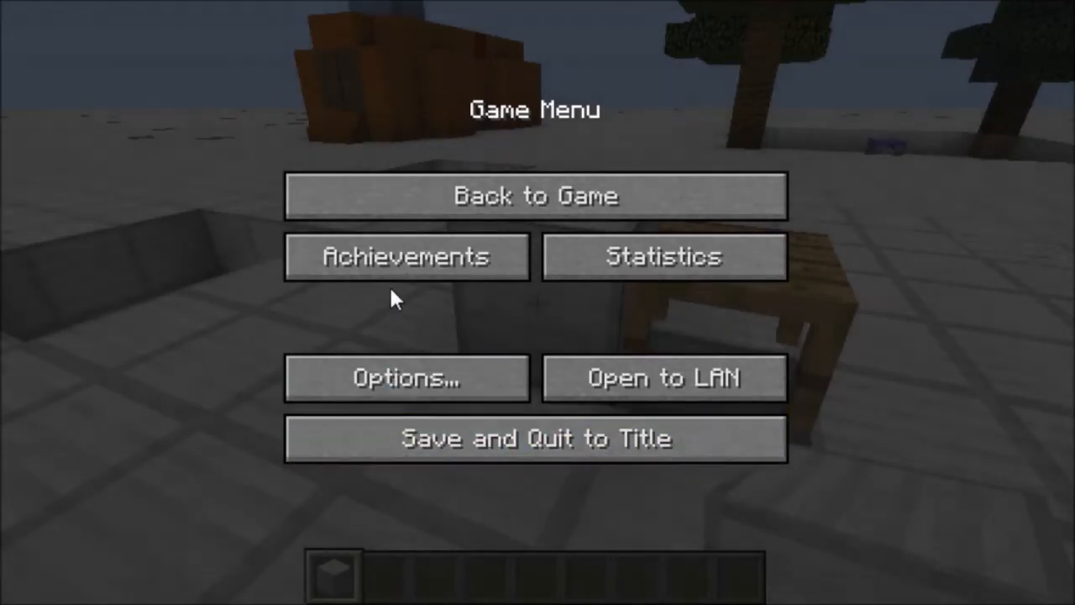
key(Escape)
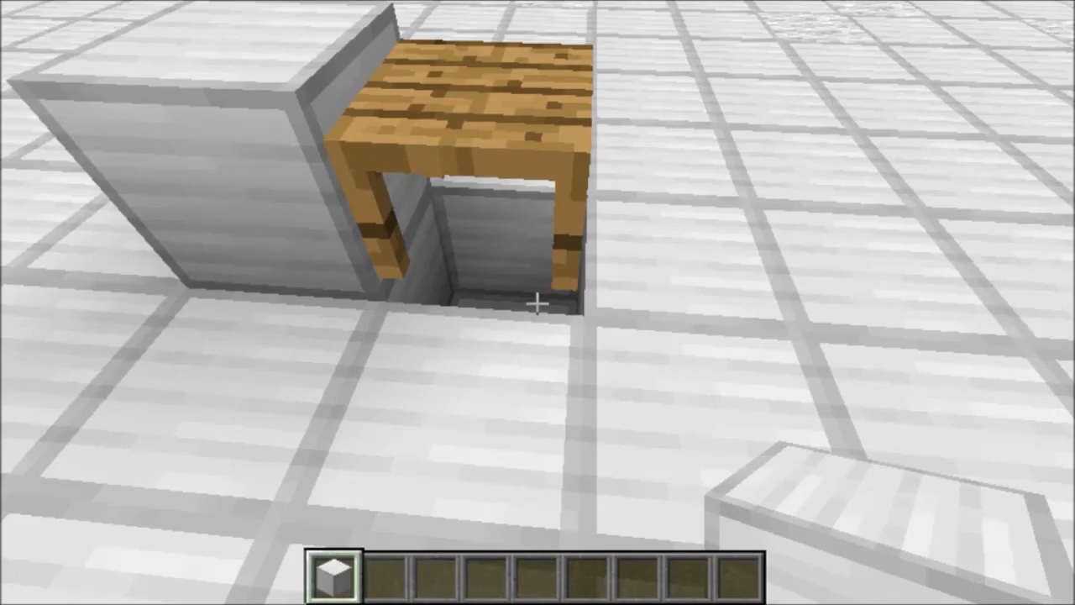
key(F3+t)
Break the floor block in front of the table and examine the leg ends against the adjacent block and floor.
click(537, 304)
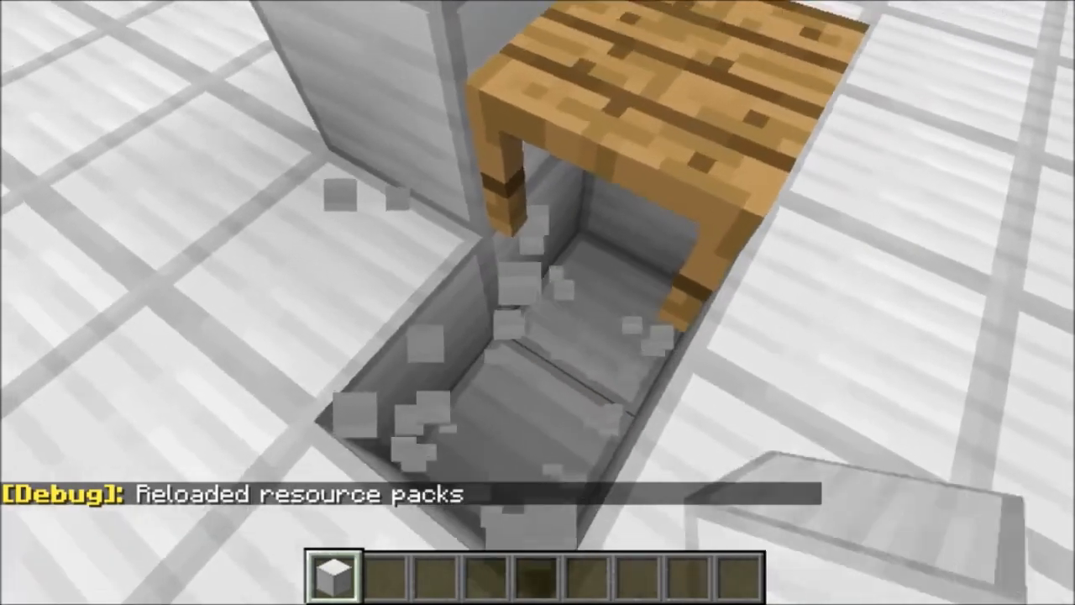
key(d)
key(a)
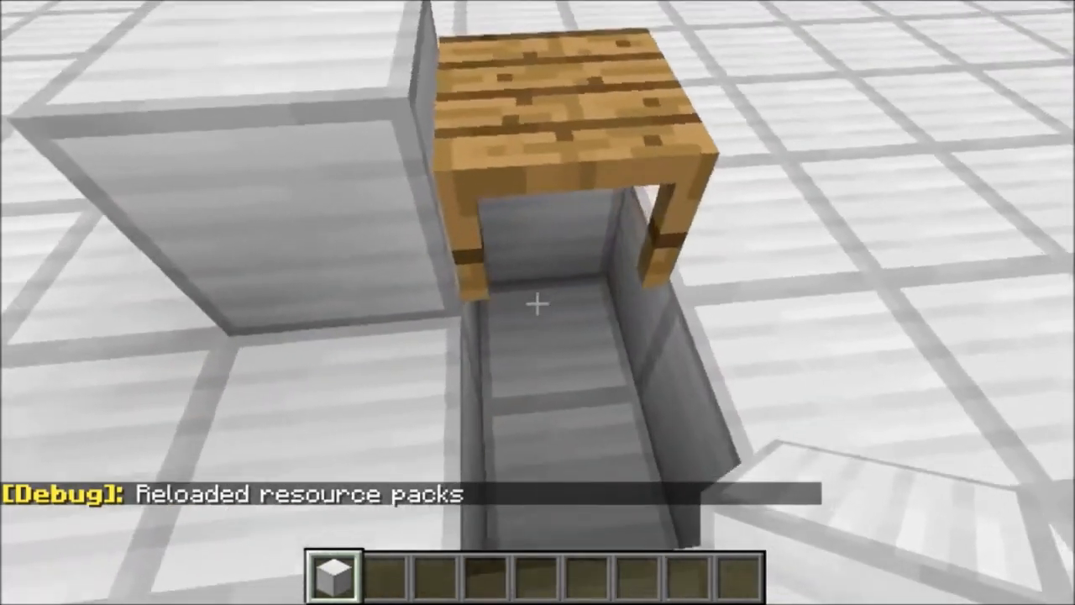
key(w)
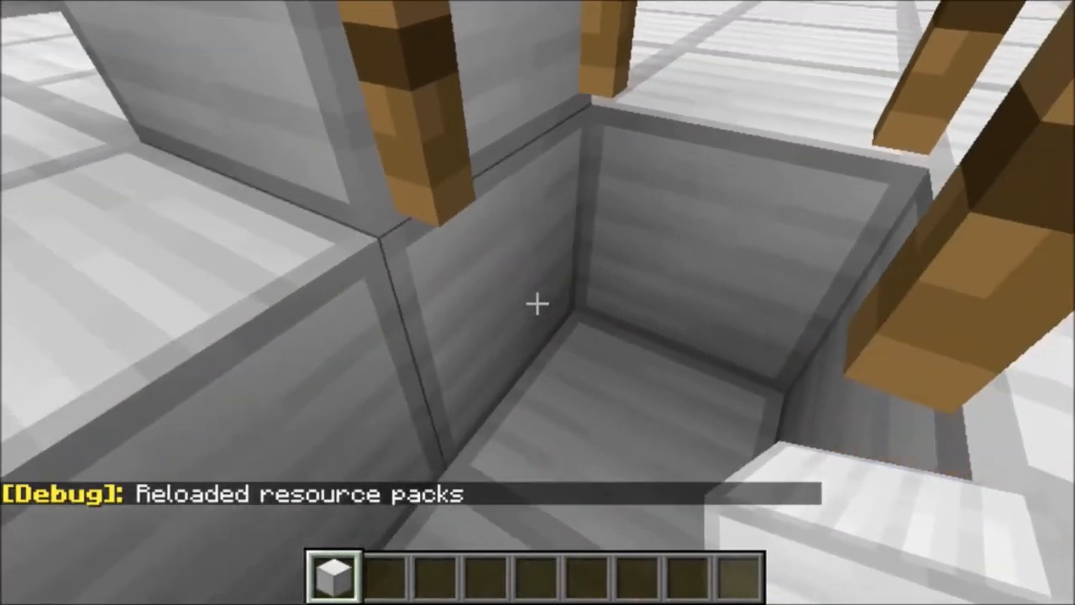
key(a)
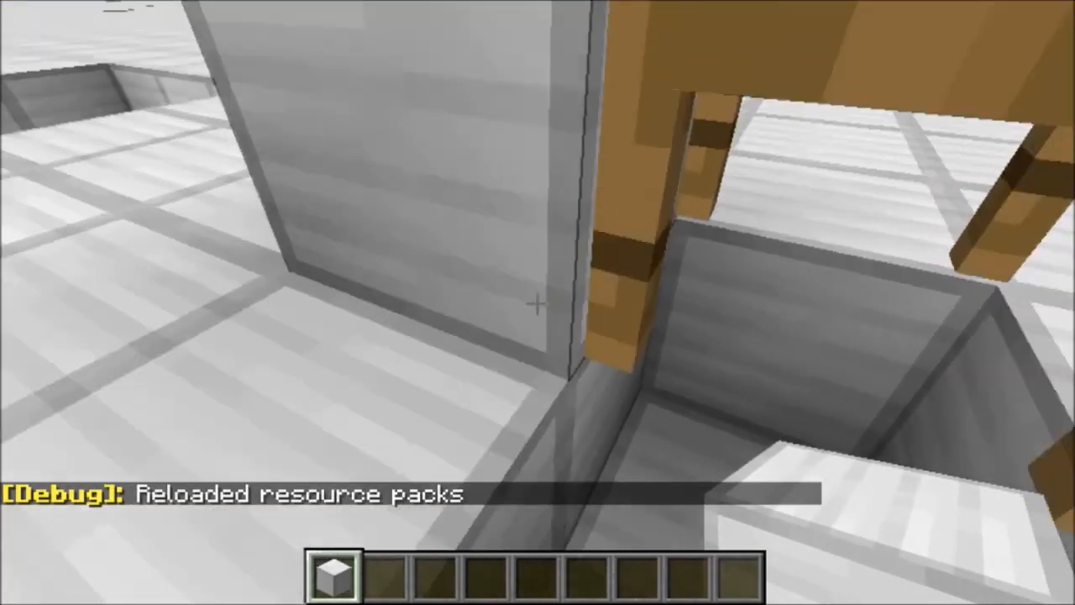
Remove the iron block standing beside the table and dig the floor in front of it two blocks deep.
key(space)
key(s)
click(537, 303)
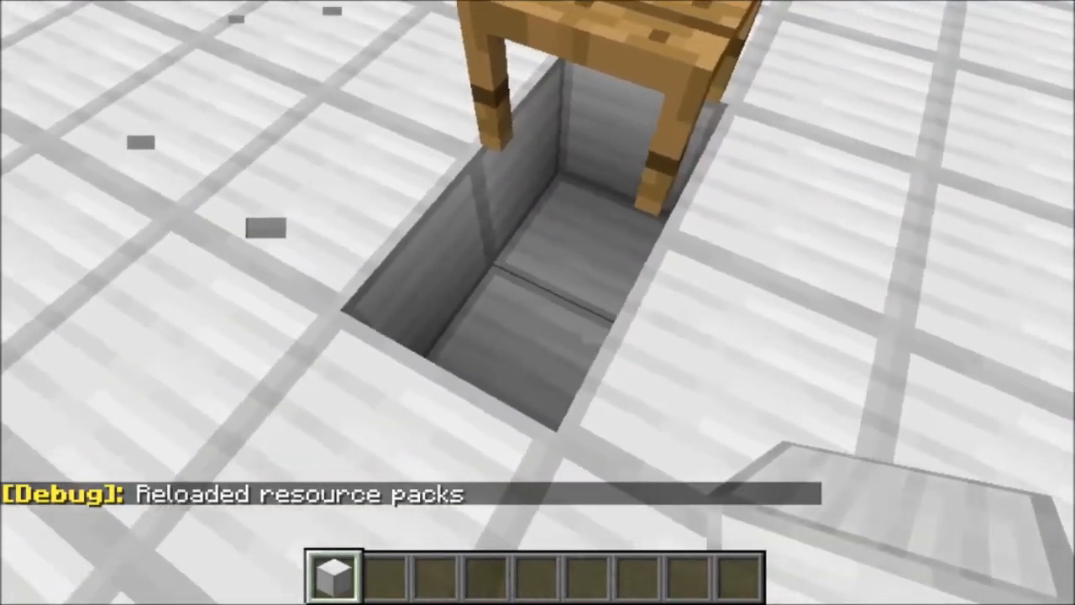
right_click(538, 304)
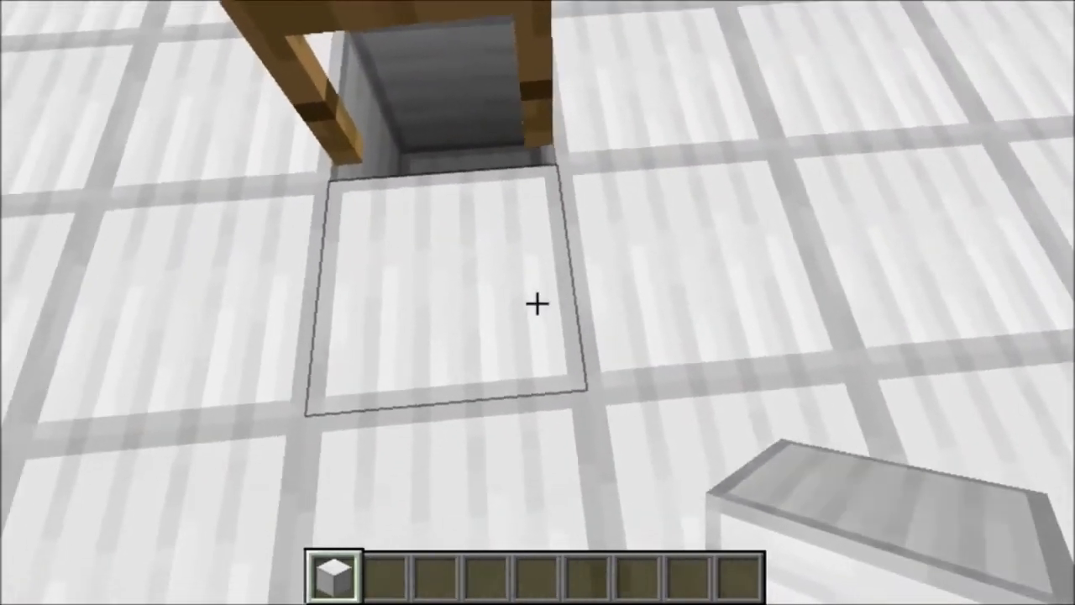
click(537, 303)
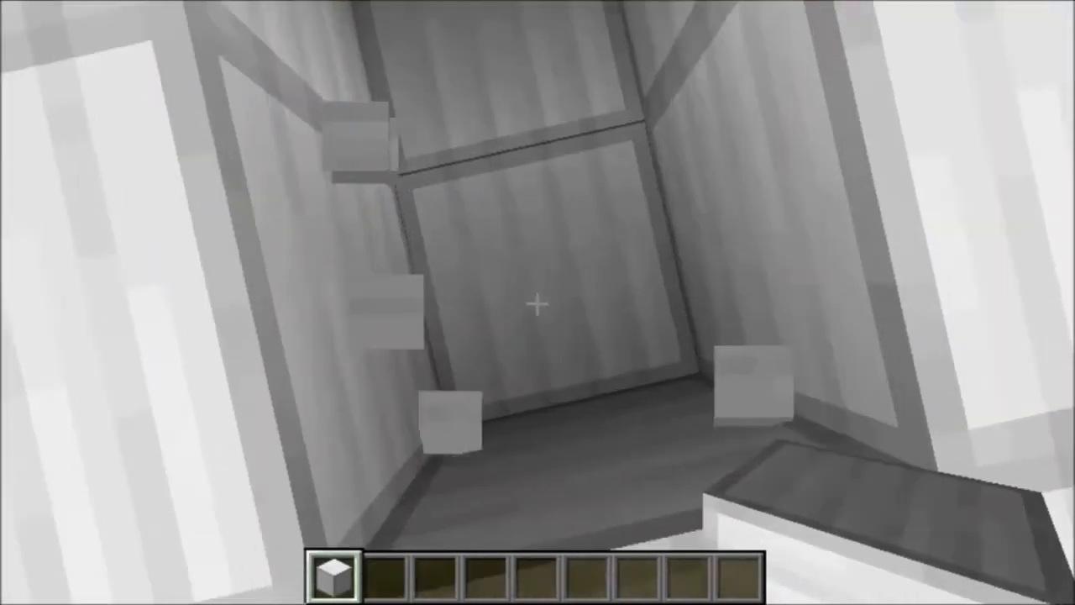
key(space)
key(space)
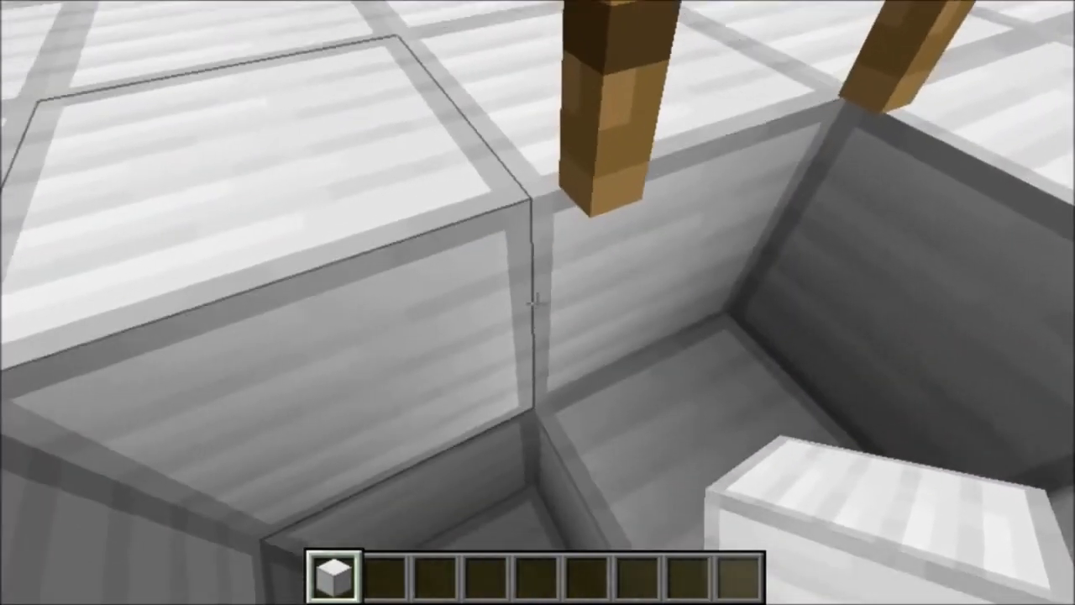
Add a snow layer from the Decoration Blocks to the second hotbar slot for testing in the hole.
key(e)
click(407, 96)
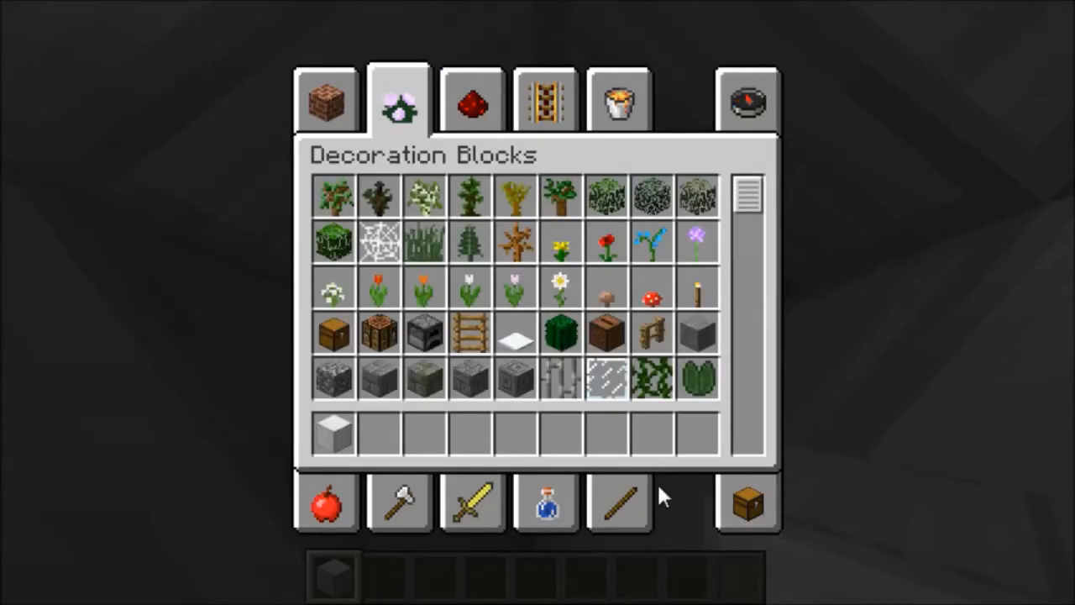
click(515, 341)
click(384, 437)
key(e)
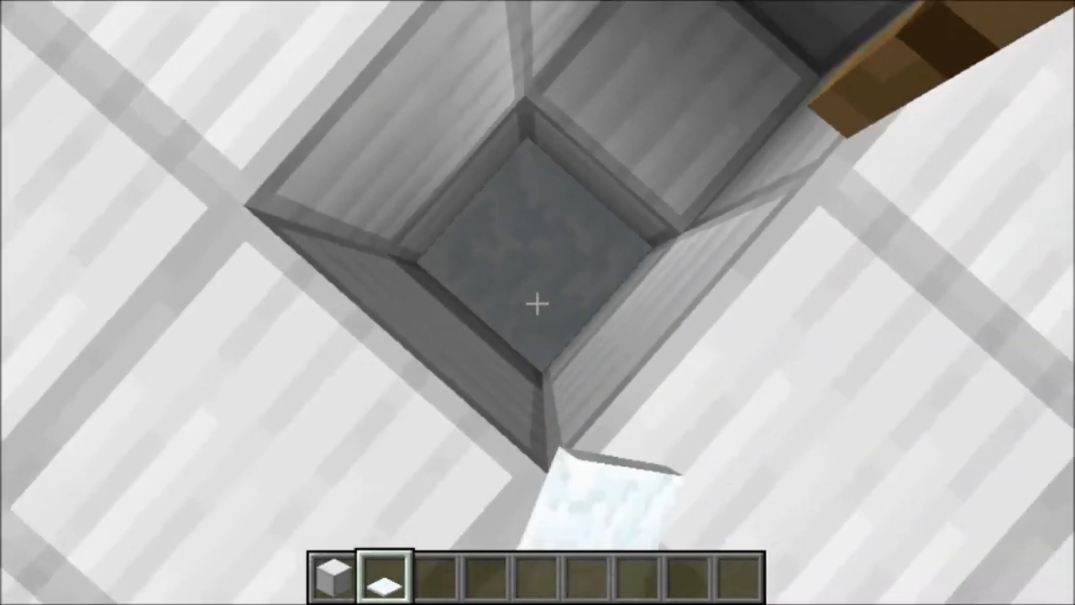
Break the snow layer in the hole and refill the hole with Block of Iron up to floor level.
click(537, 304)
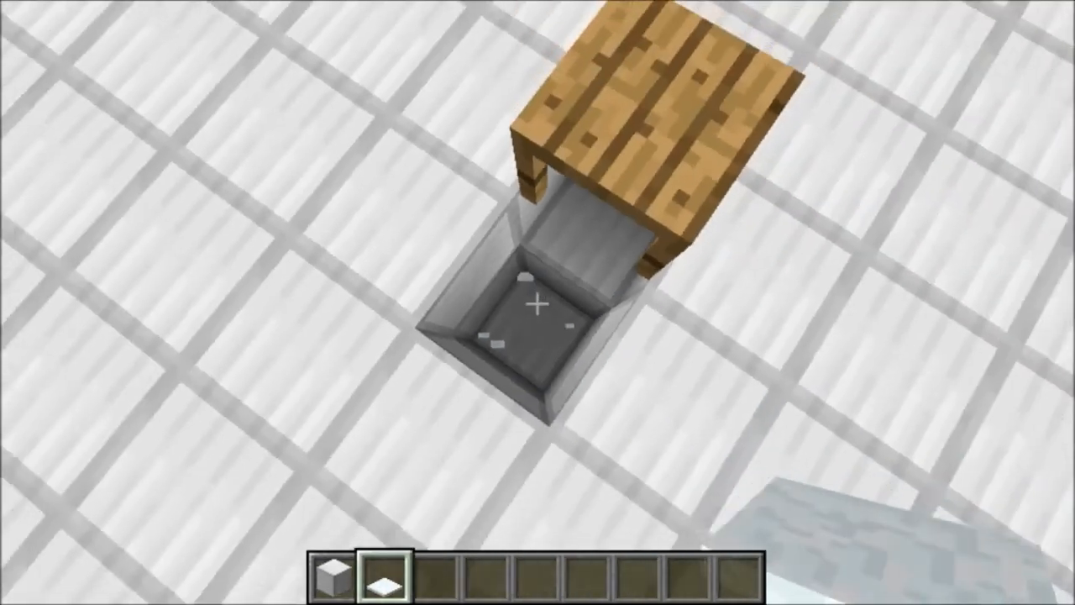
key(1)
right_click(538, 303)
key(space)
right_click(538, 303)
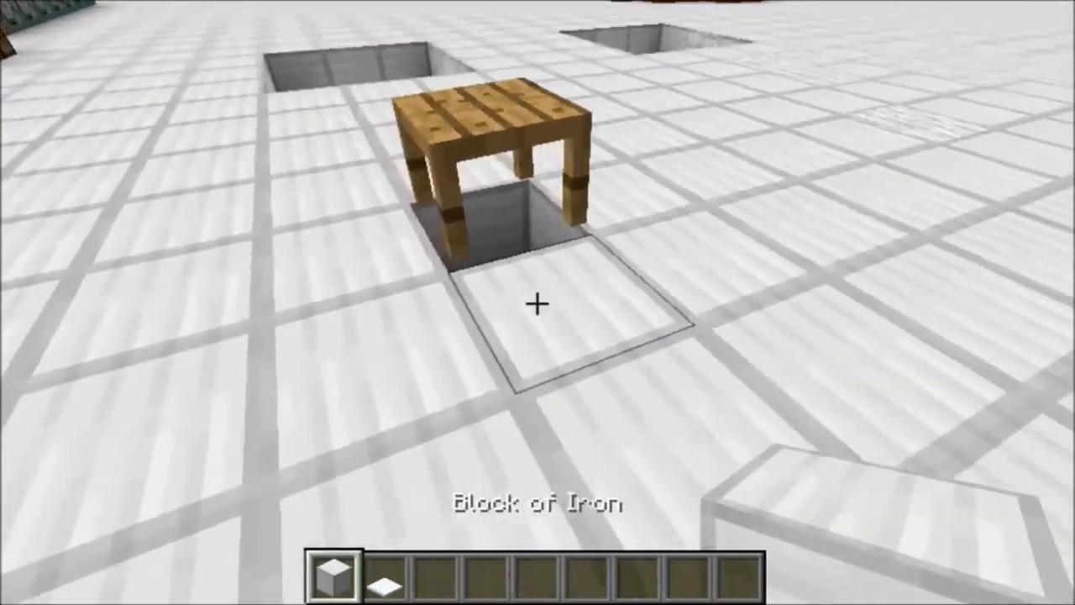
Examine the table from several sides, checking where its legs meet the edges of the surrounding floor blocks.
key(w)
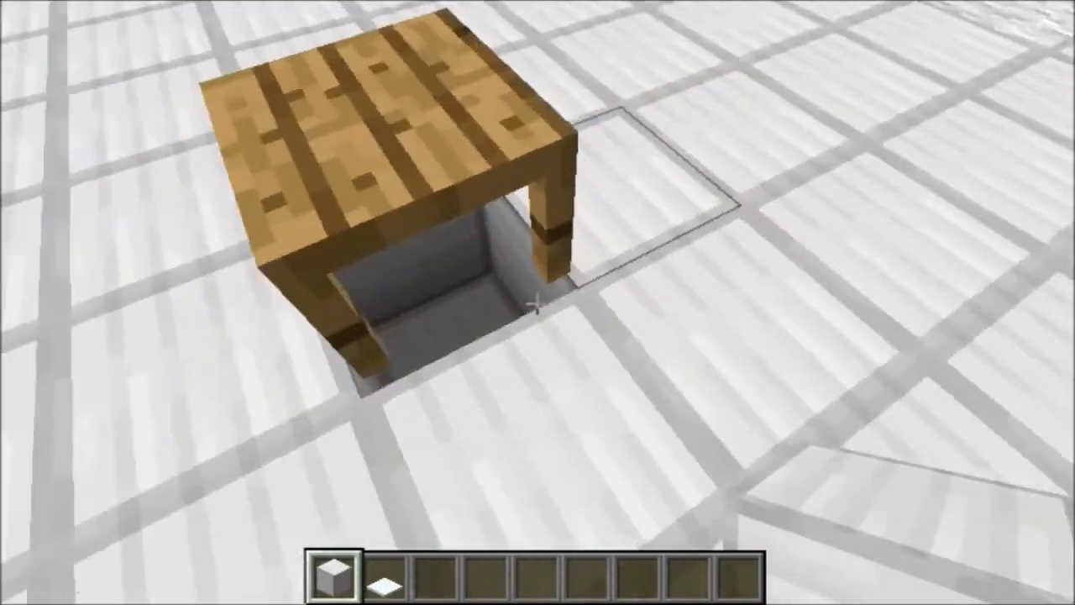
key(s)
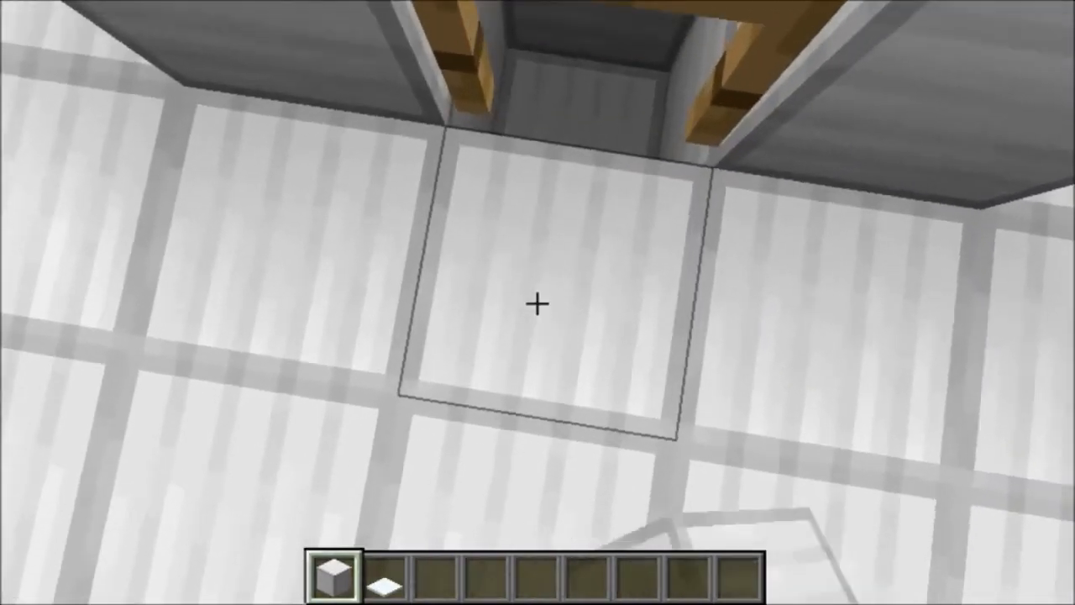
key(d)
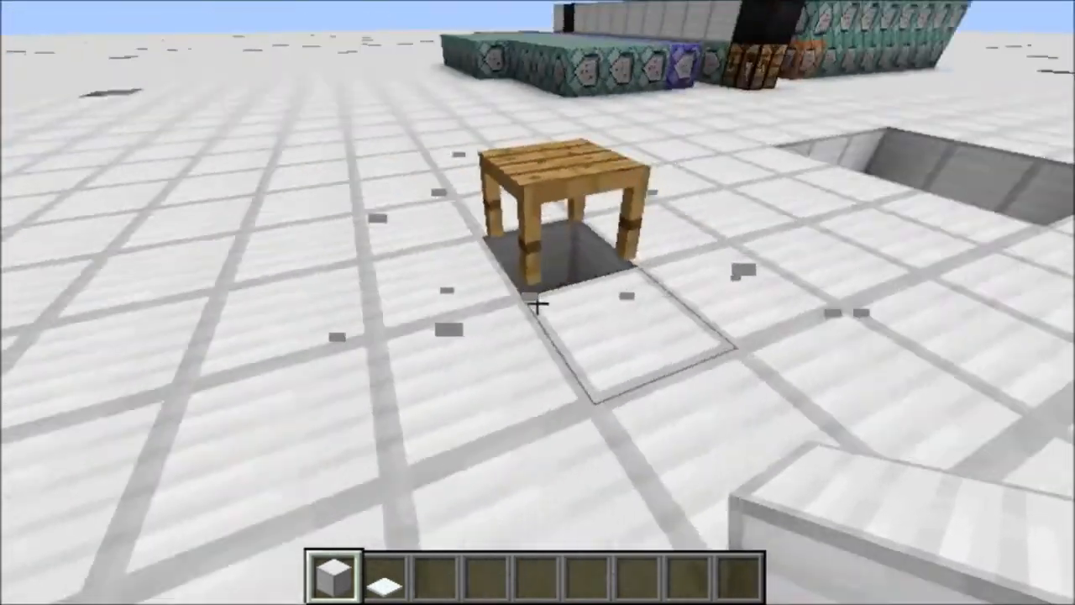
key(d)
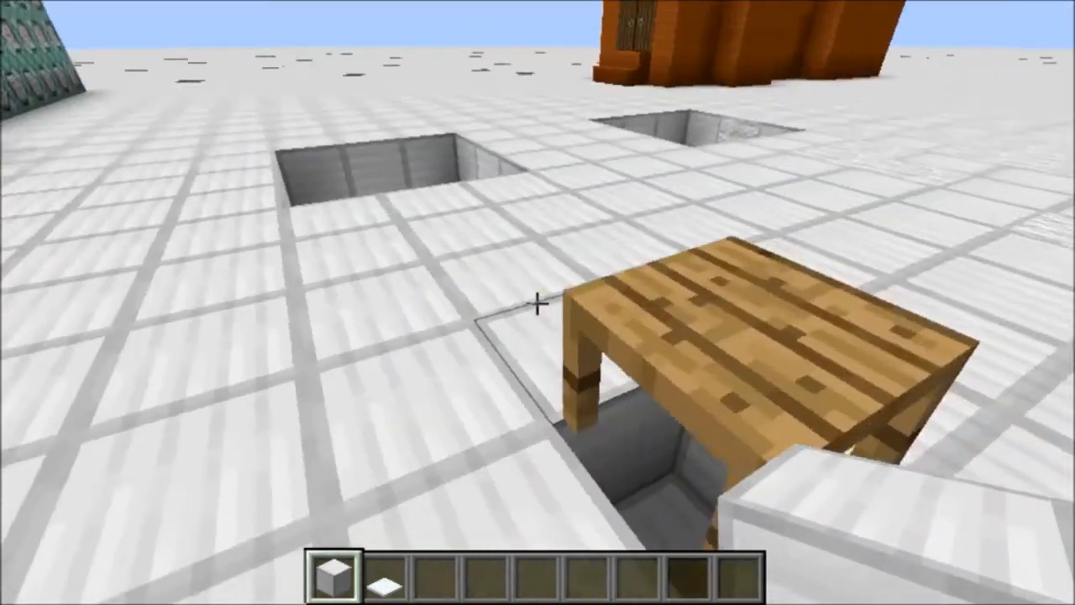
key(s)
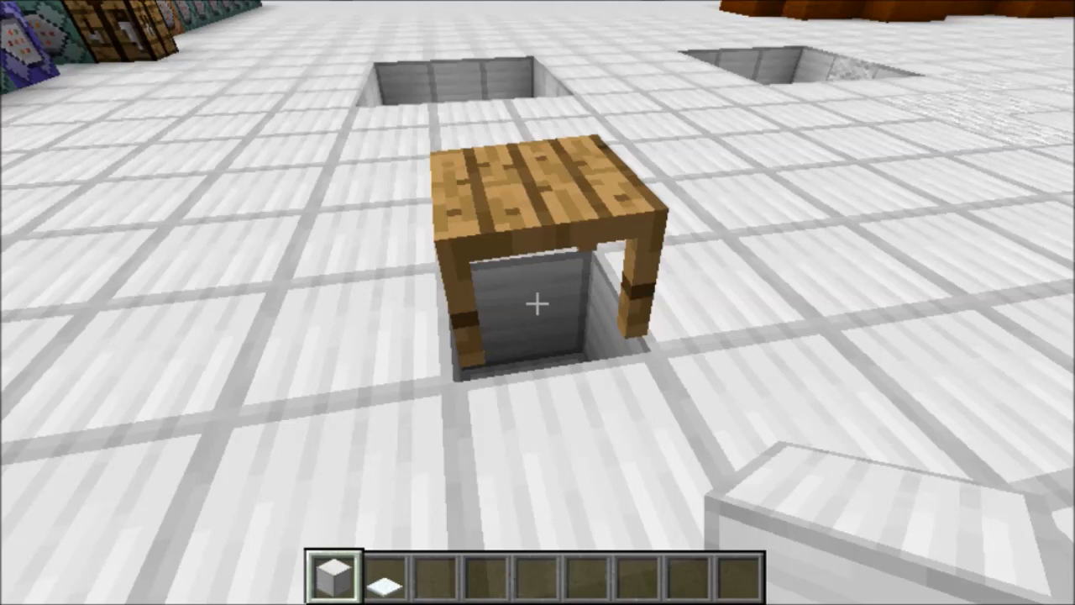
key(d)
key(a)
key(a)
Empty the hotbar of the iron block and the snow layer.
key(e)
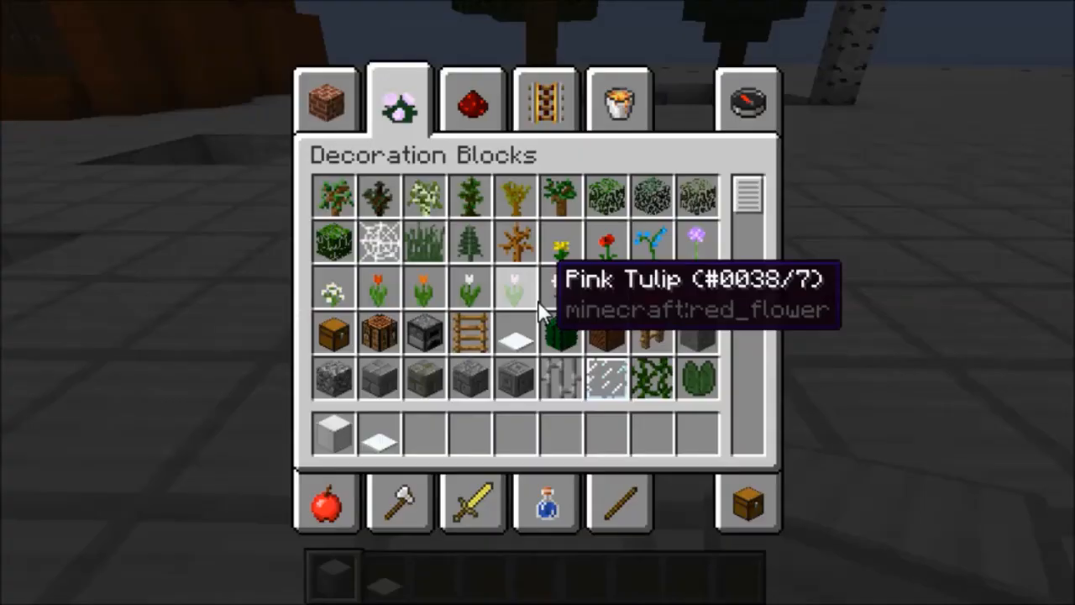
shift+click(381, 434)
key(e)
Inspect the finished table up close, and view the character beside it in the front-facing third-person perspective.
key(w)
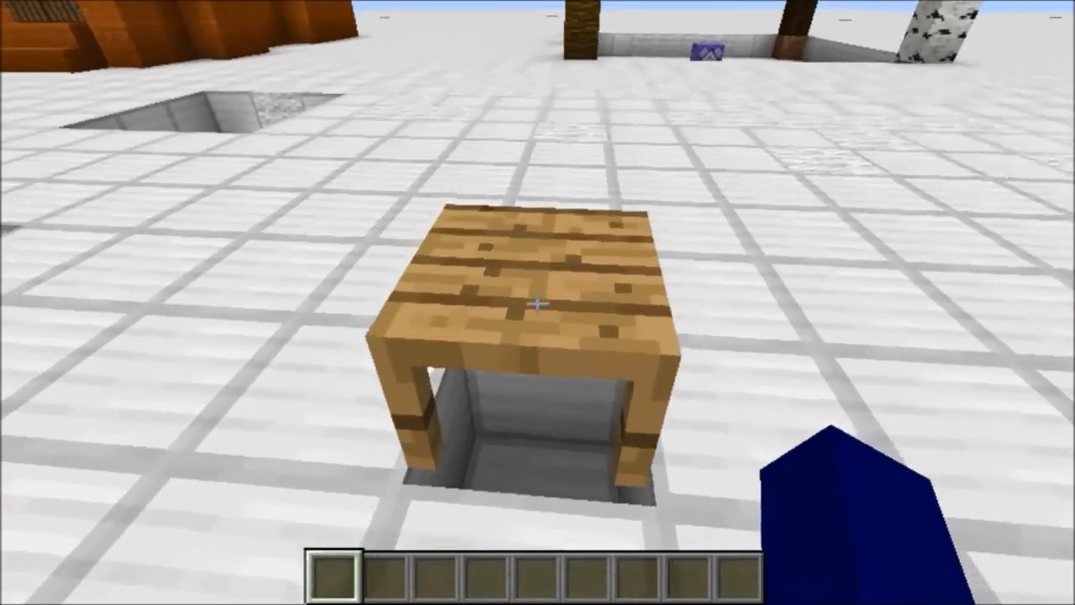
key(d)
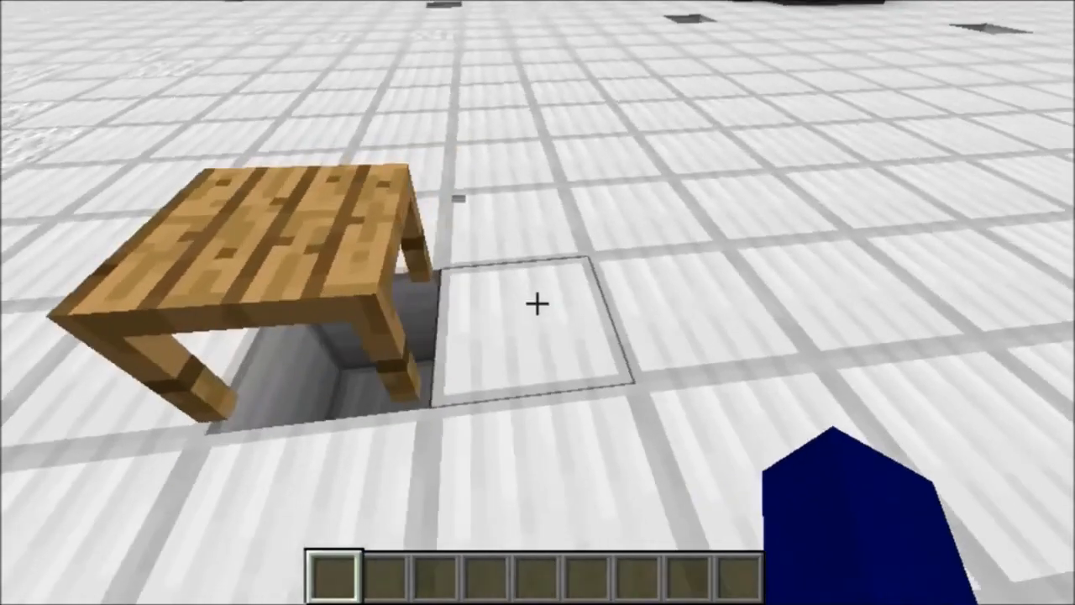
key(w)
key(a)
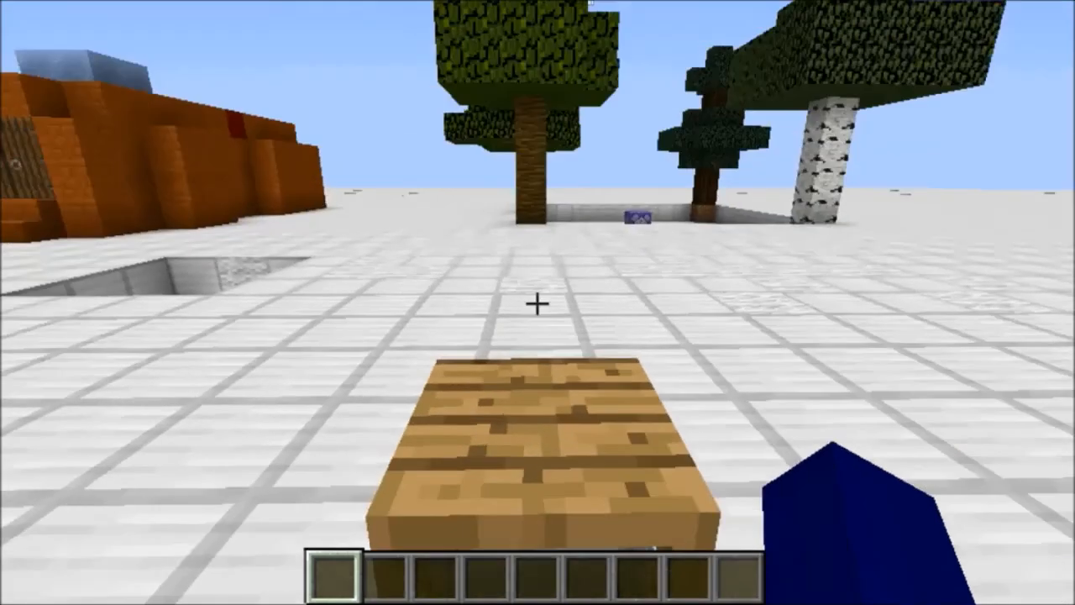
key(F5)
key(F5)
key(s)
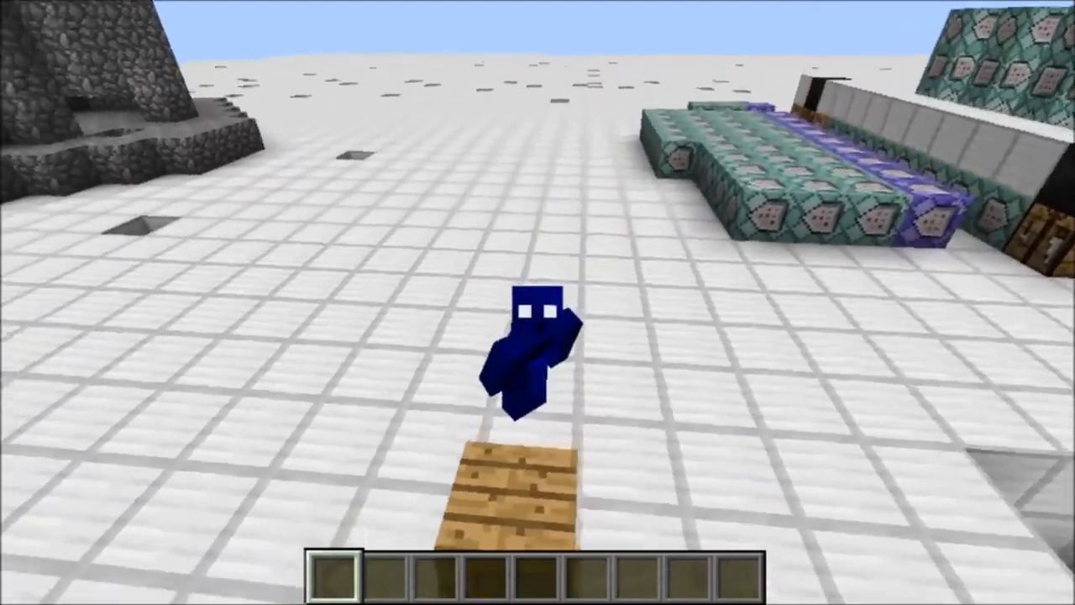